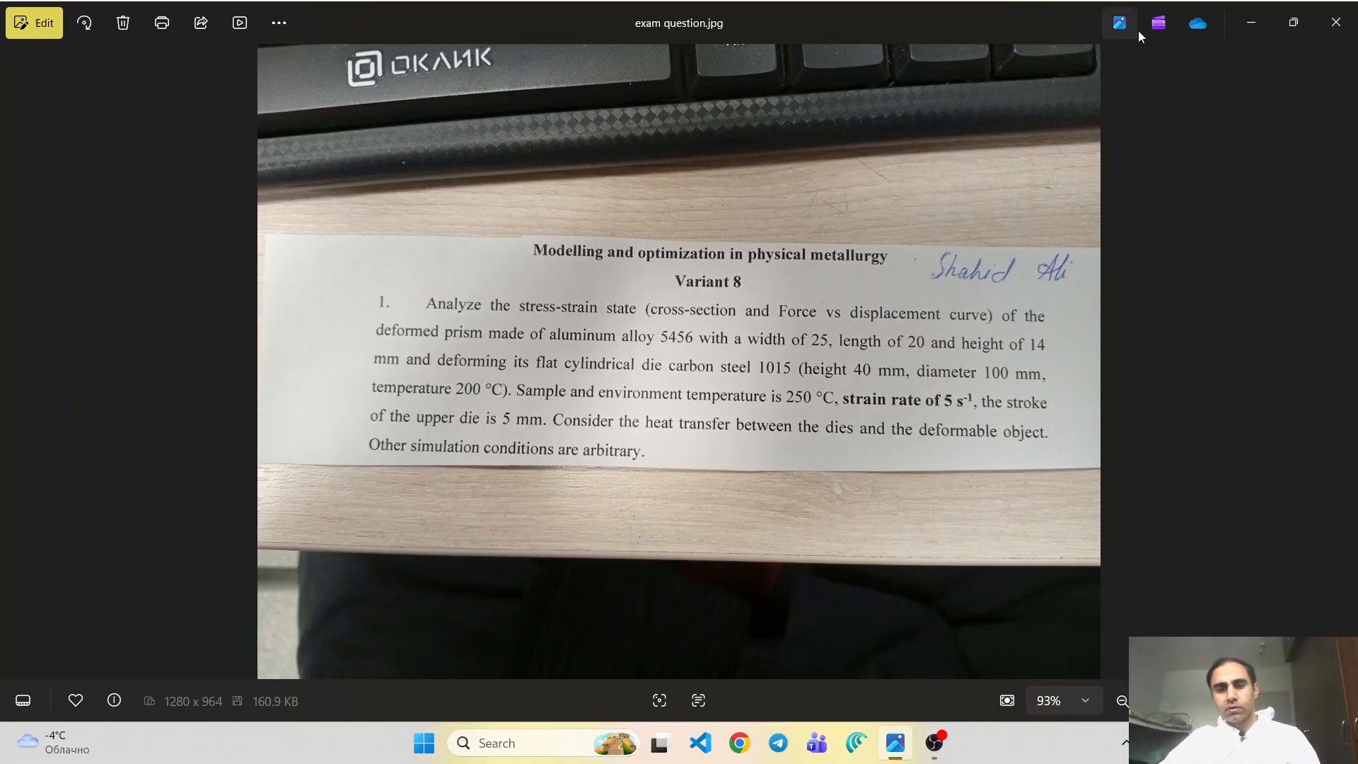
- Leave the exam question image and launch DEFORM Integrated 2D3D
{"action": "left_click", "coordinate": [1248, 26]}
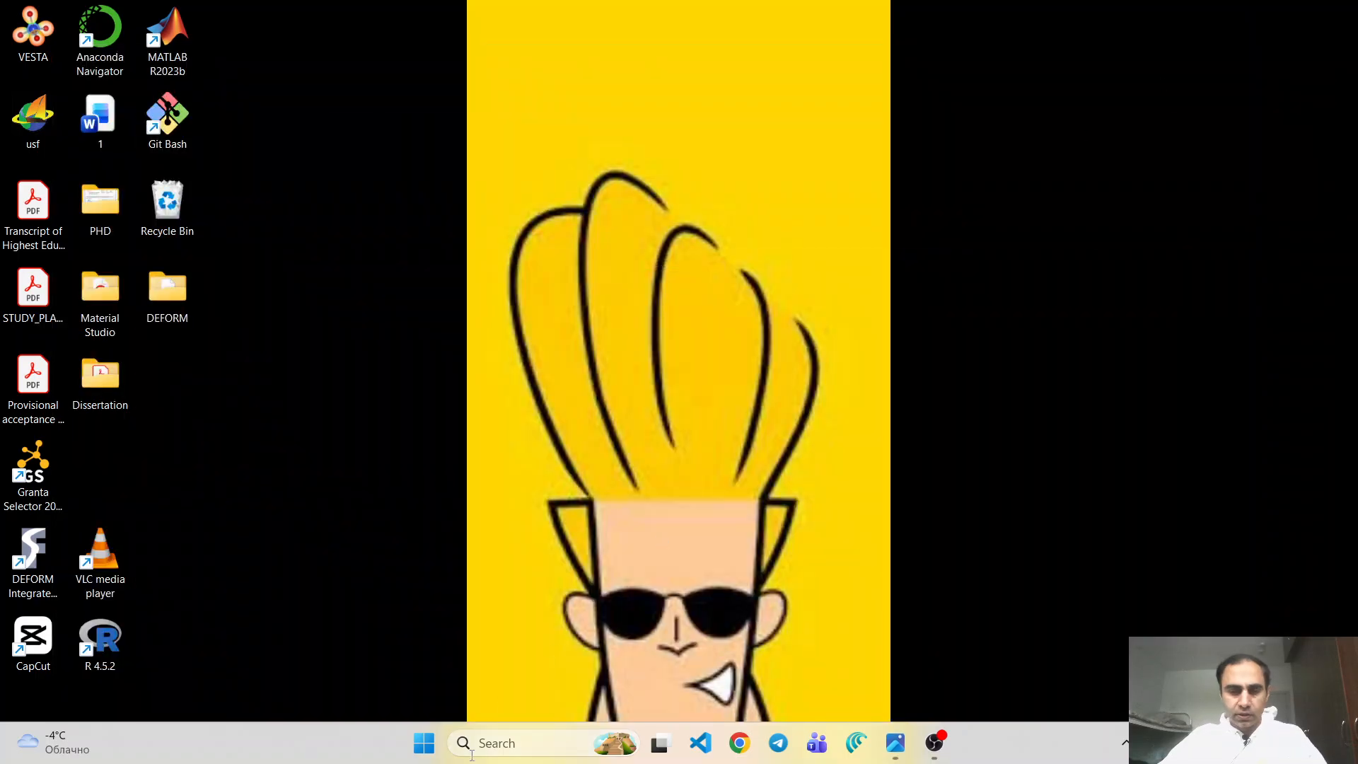
{"action": "left_click", "coordinate": [486, 754]}
{"action": "type", "text": "defo"}
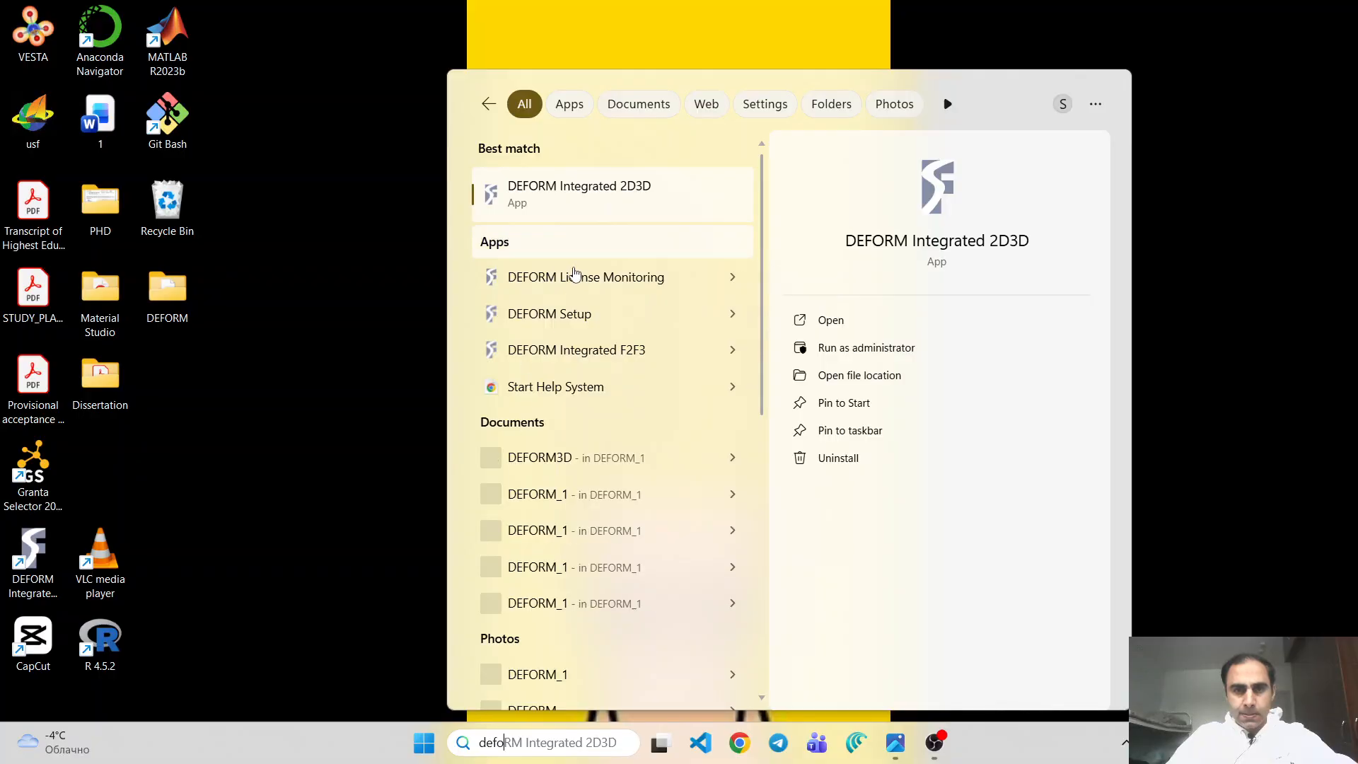
{"action": "left_click", "coordinate": [621, 206]}
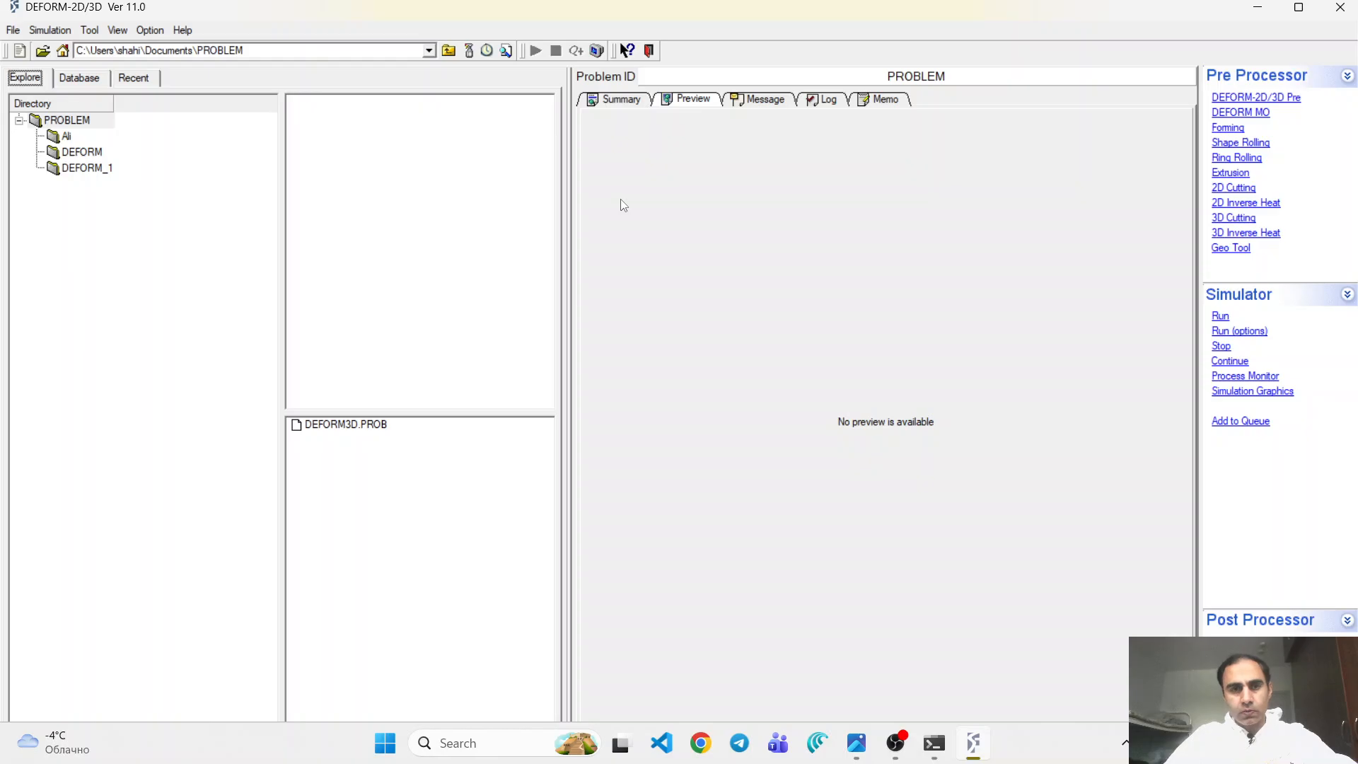
- Create a new problem for the Deform-2D/3D preprocessor in SI units, using the student's first name as the problem name
{"action": "left_click", "coordinate": [21, 52]}
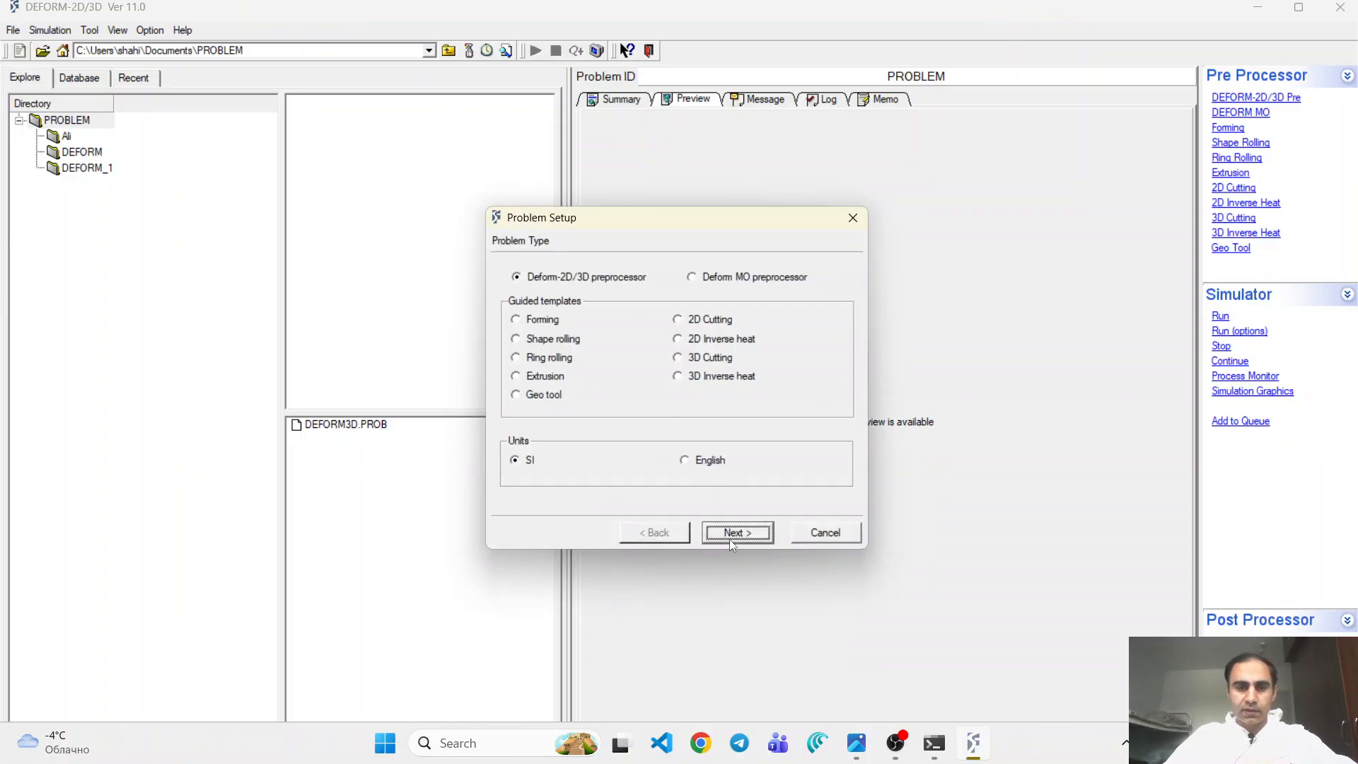
{"action": "left_click", "coordinate": [728, 532]}
{"action": "left_click", "coordinate": [729, 532]}
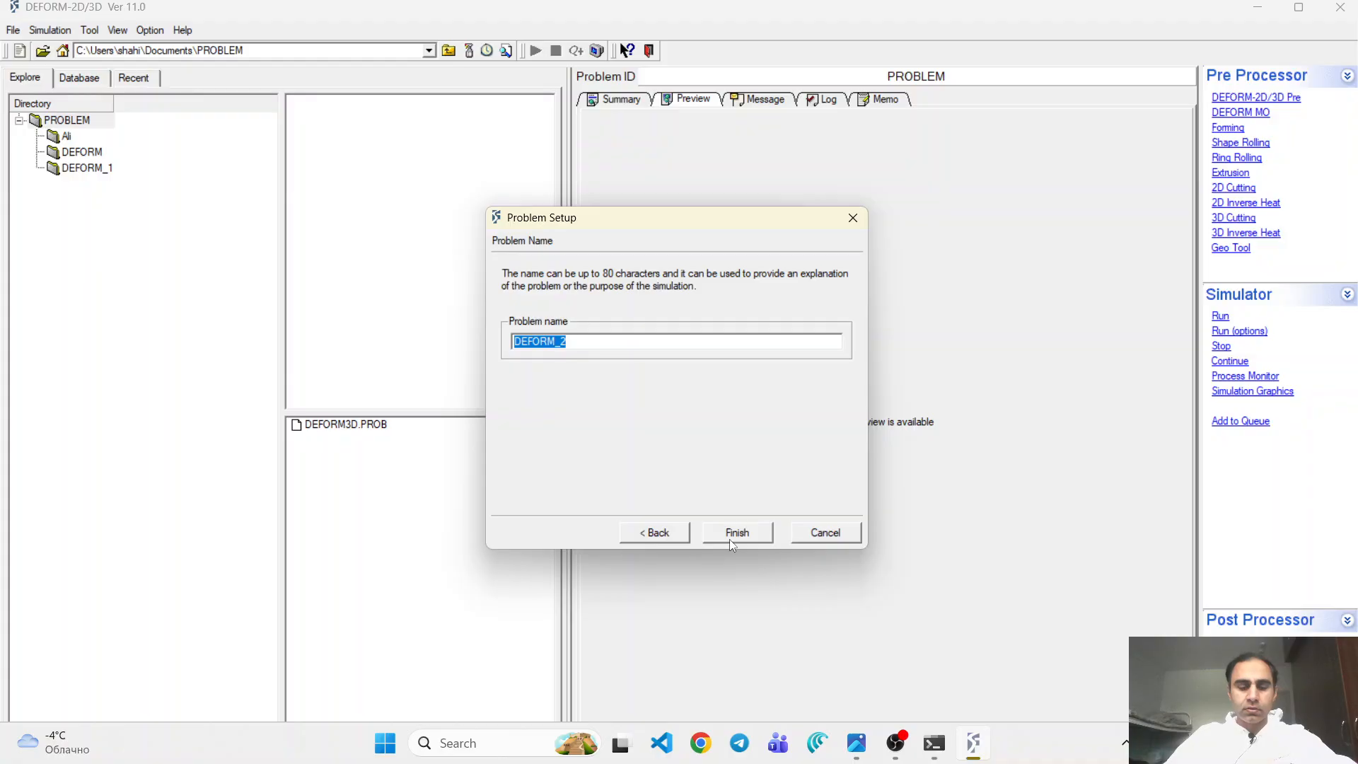
{"action": "type", "text": "shahid"}
{"action": "left_click", "coordinate": [730, 539]}
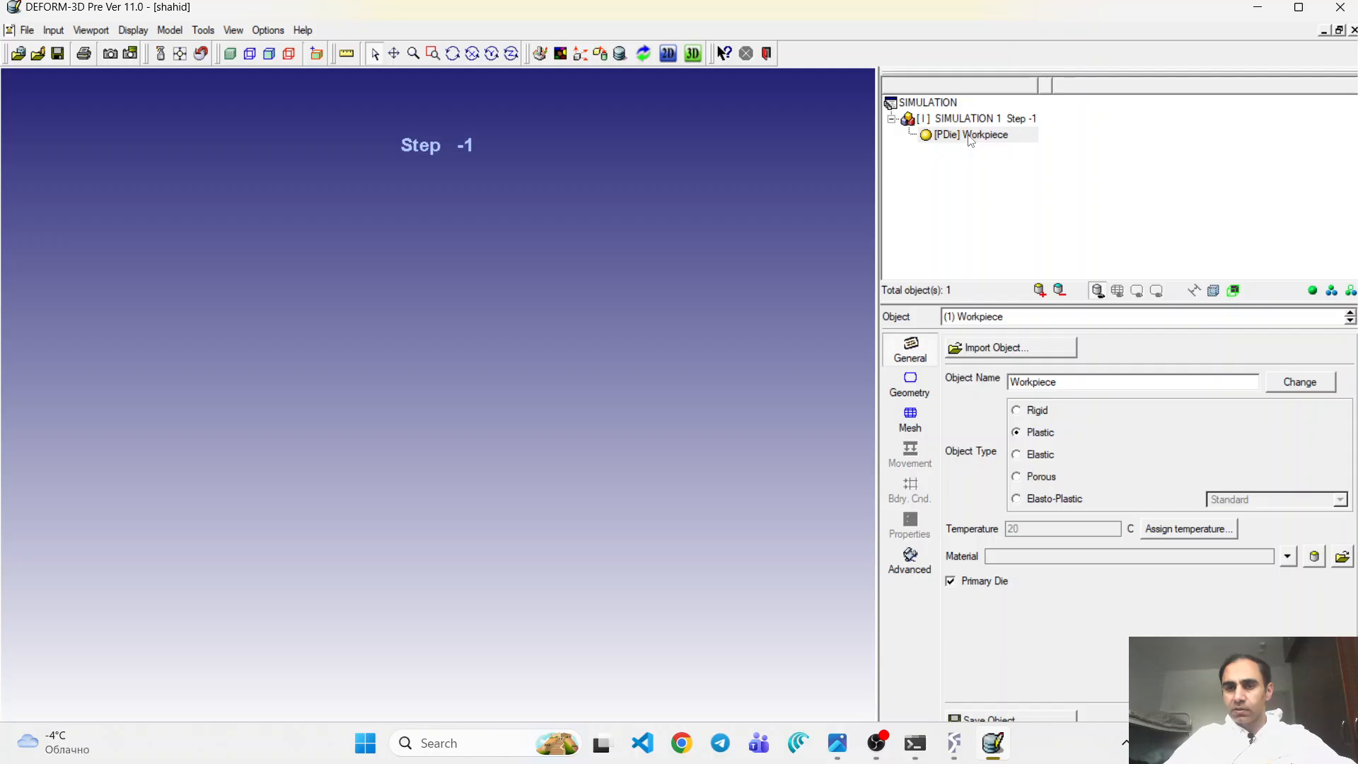
- Add a top die and a bottom die to the simulation's objects
{"action": "left_click", "coordinate": [1039, 291]}
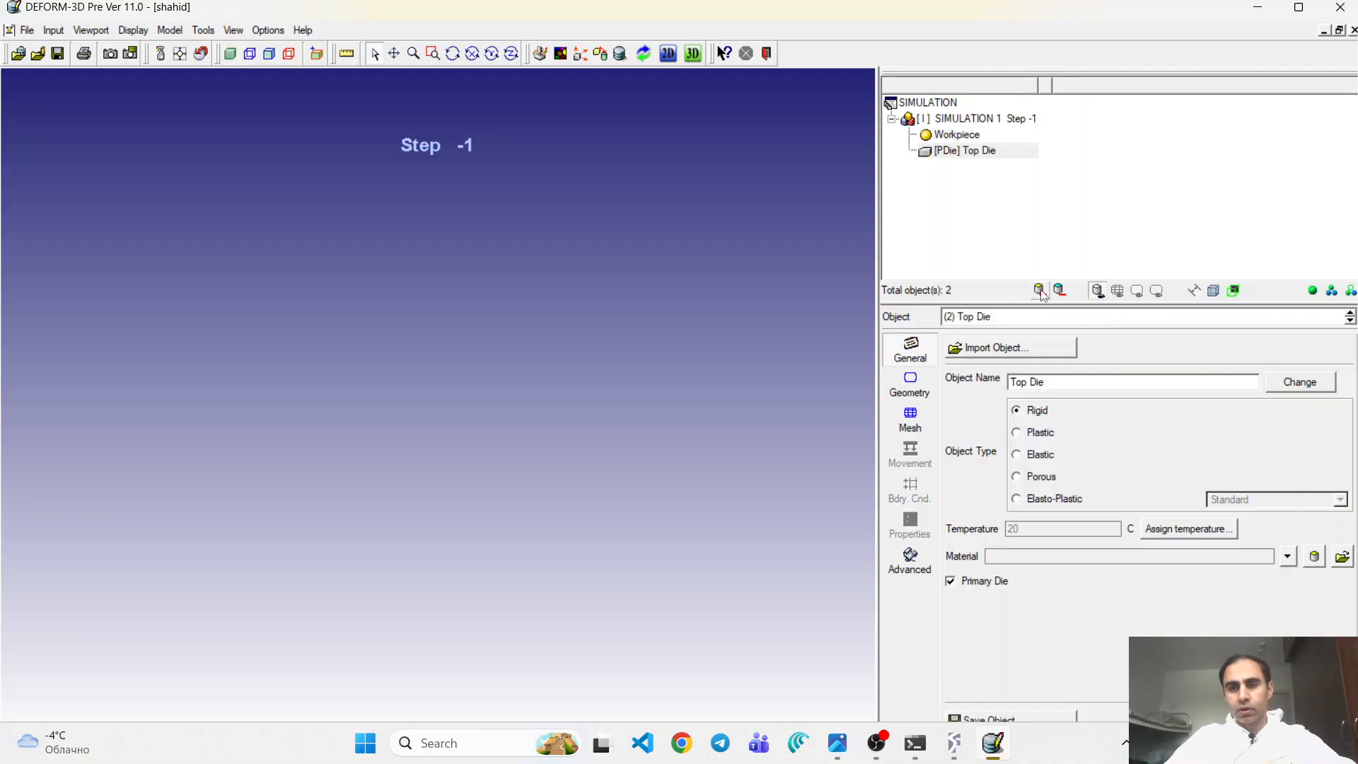
{"action": "left_click", "coordinate": [1039, 290]}
- Create the workpiece geometry as a box primitive with width 25, height 14 and length 20
{"action": "left_click", "coordinate": [952, 139]}
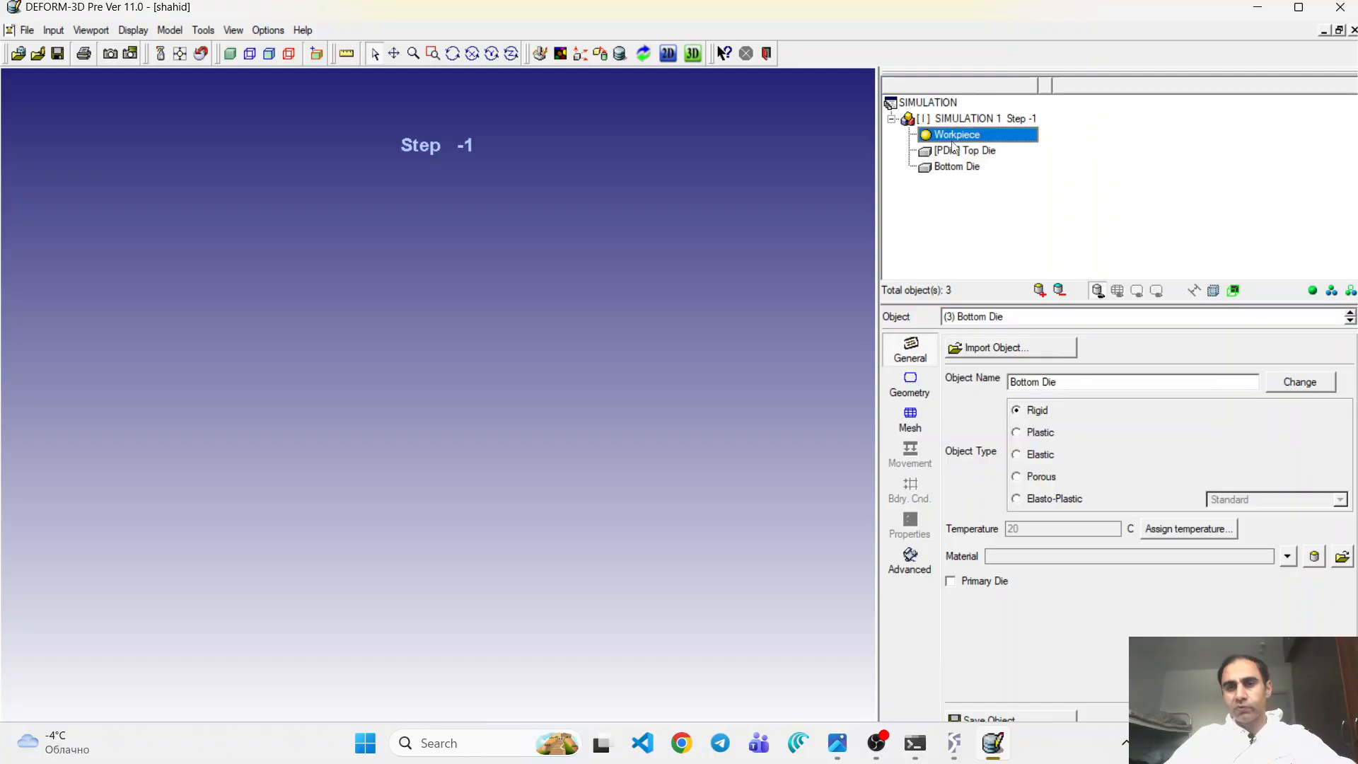
{"action": "left_click", "coordinate": [906, 391]}
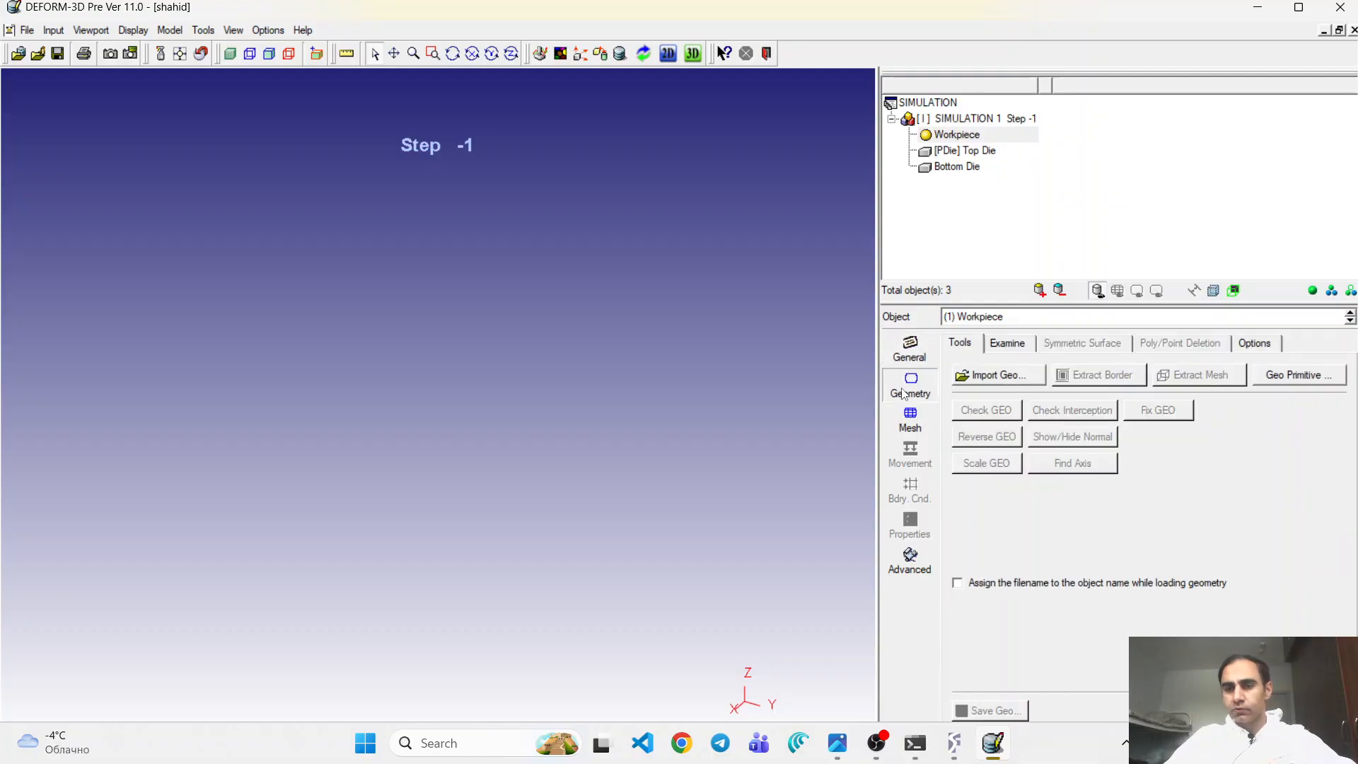
{"action": "left_click", "coordinate": [1299, 375]}
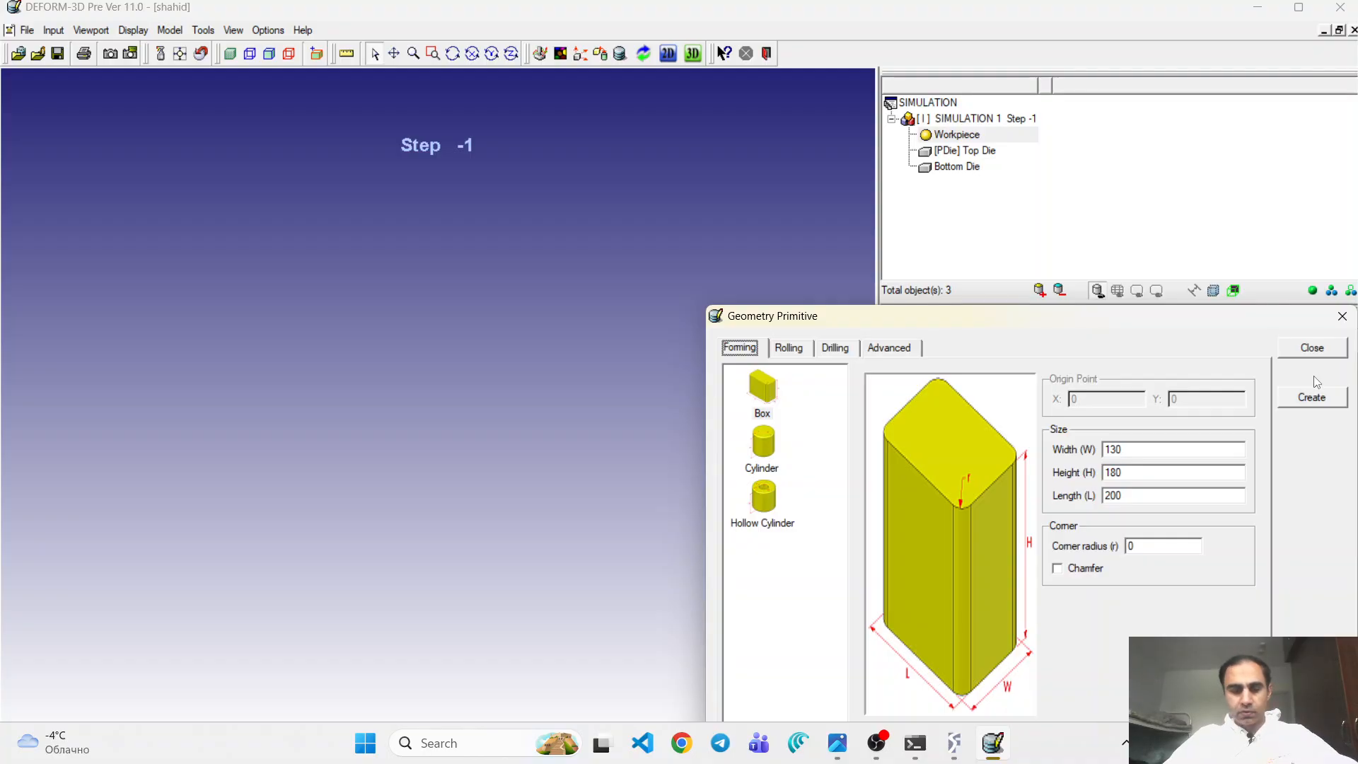
{"action": "key", "text": "XF86AudioRaiseVolume"}
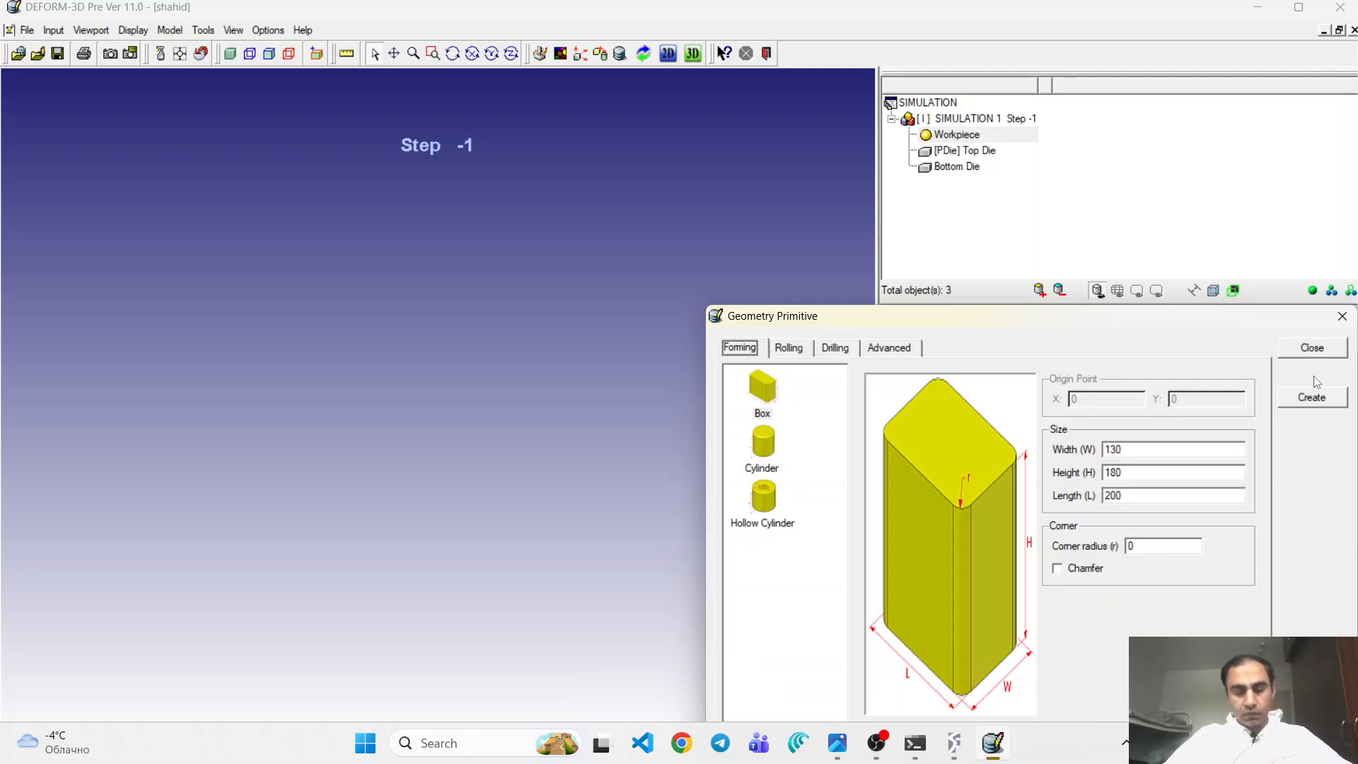
{"action": "left_click", "coordinate": [1168, 449]}
{"action": "key", "text": "BackSpace"}
{"action": "key", "text": "BackSpace"}
{"action": "key", "text": "BackSpace"}
{"action": "type", "text": "2"}
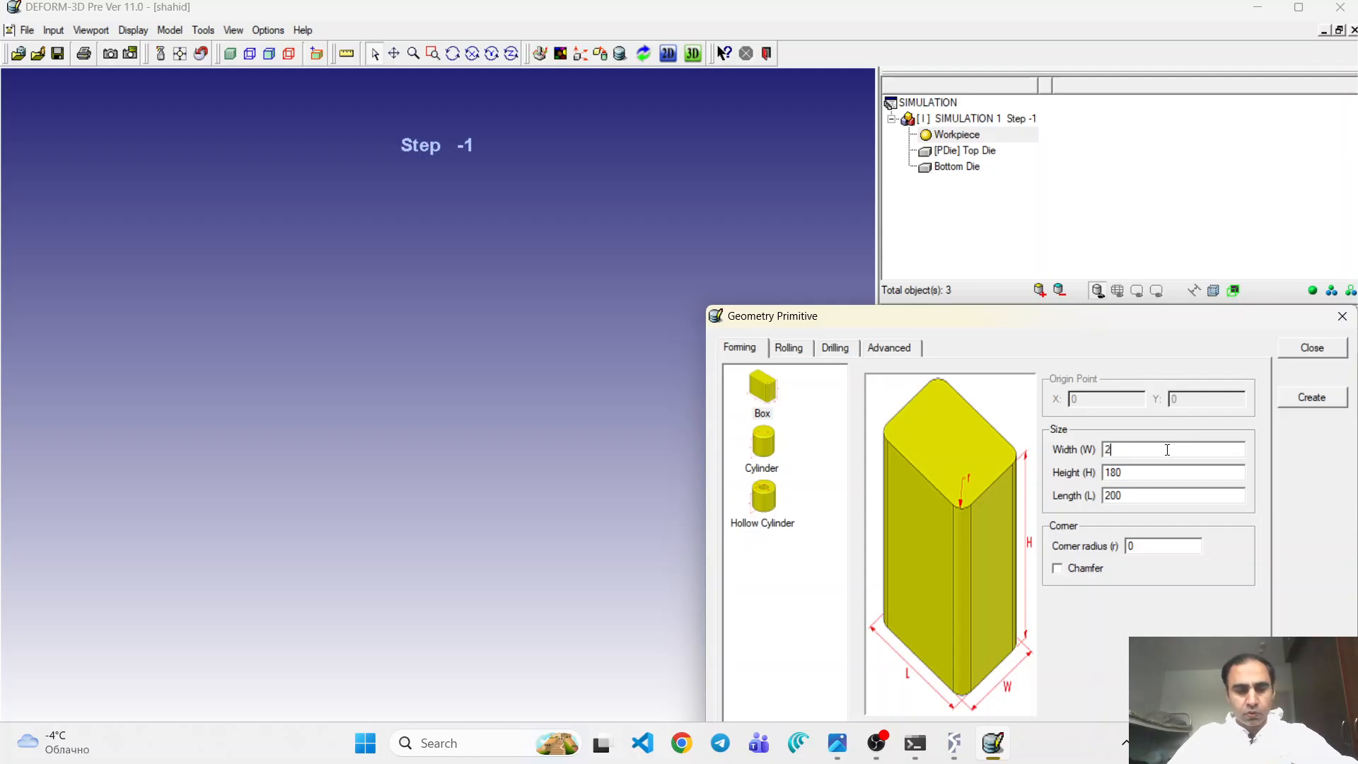
{"action": "type", "text": "5"}
{"action": "key", "text": "Tab"}
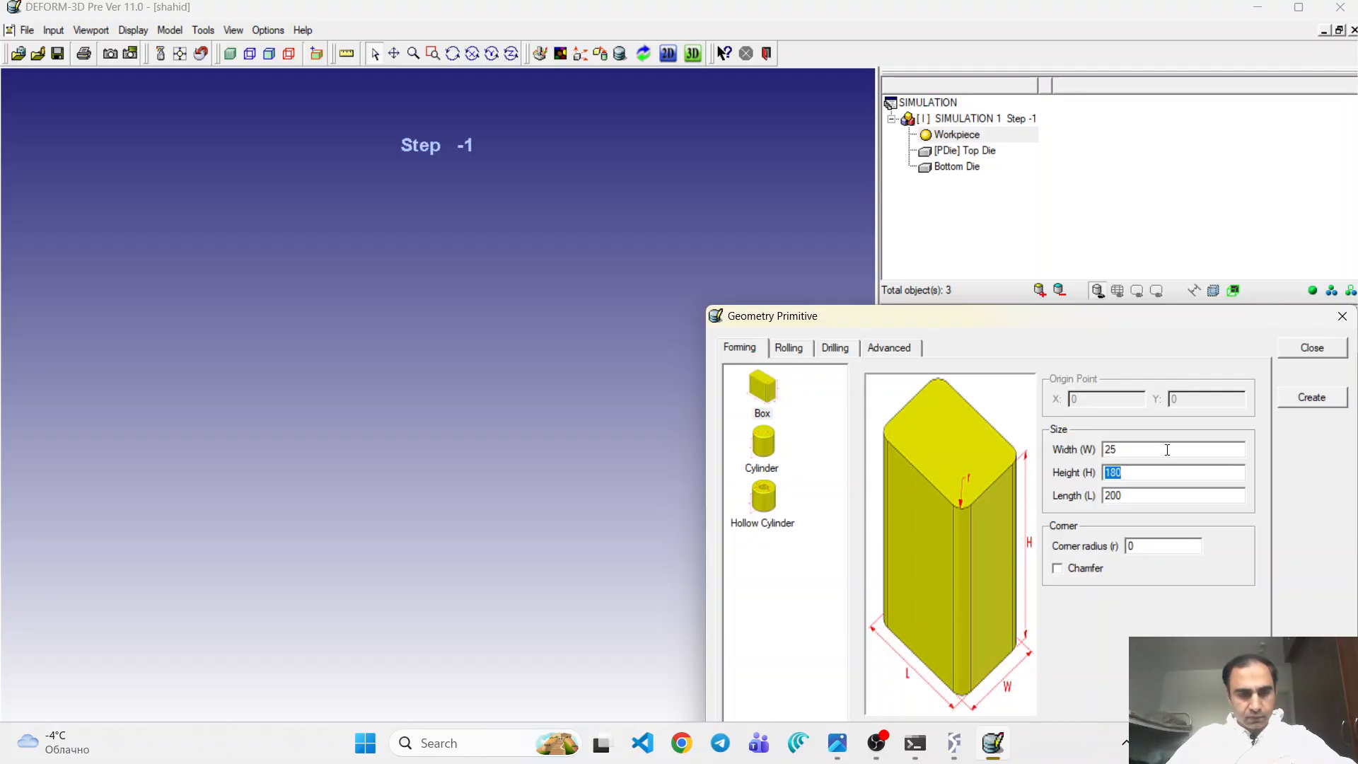
{"action": "type", "text": "14"}
{"action": "key", "text": "Tab"}
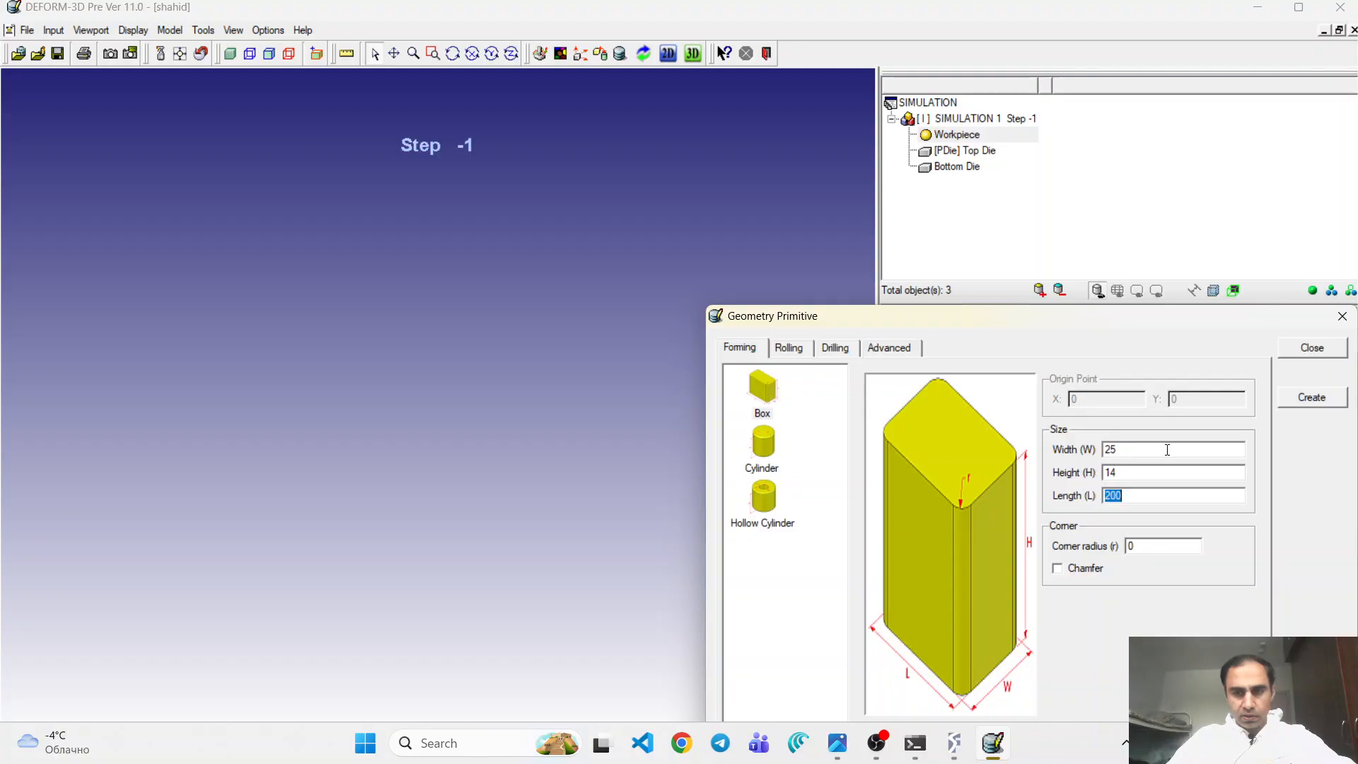
{"action": "type", "text": "20"}
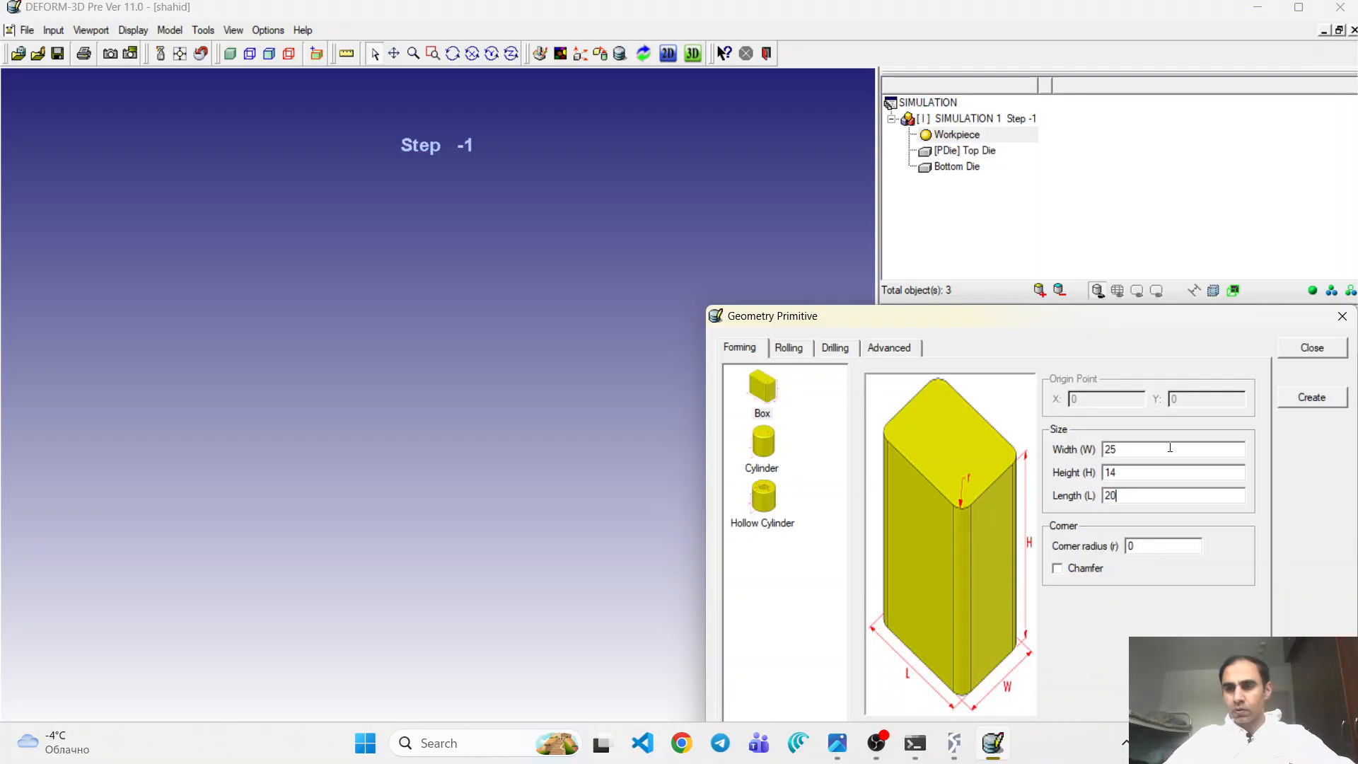
{"action": "left_click", "coordinate": [1299, 402]}
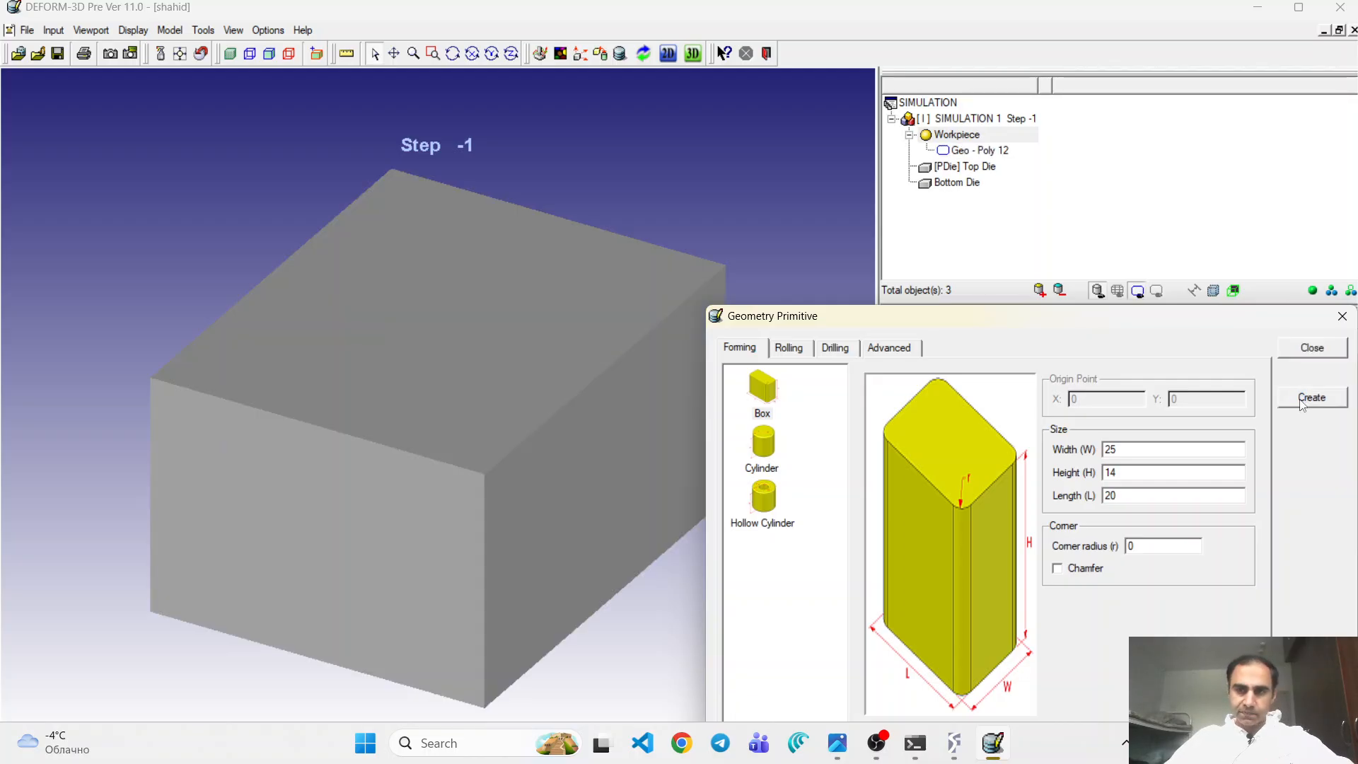
{"action": "left_click", "coordinate": [1333, 354]}
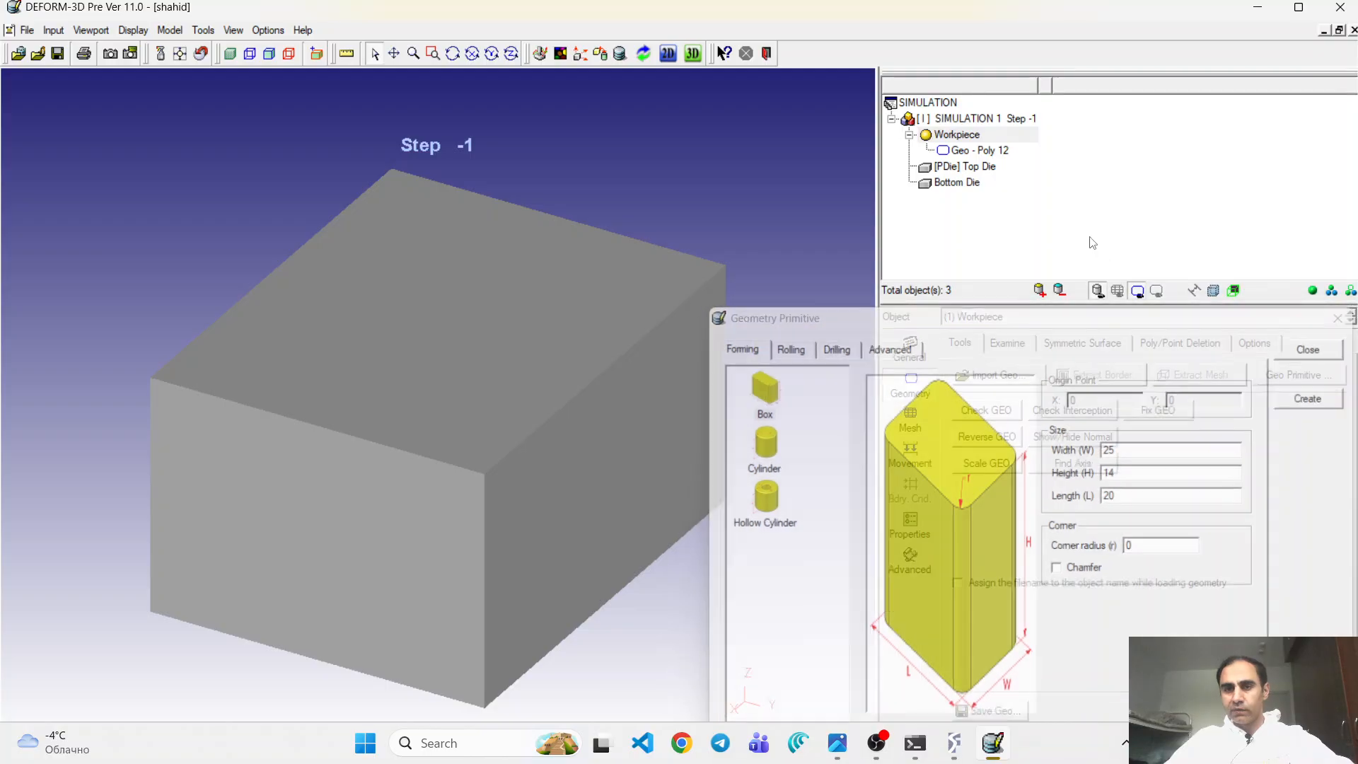
- Create the top die geometry as a cylinder primitive with diameter 100 and height 40
{"action": "left_click", "coordinate": [975, 168]}
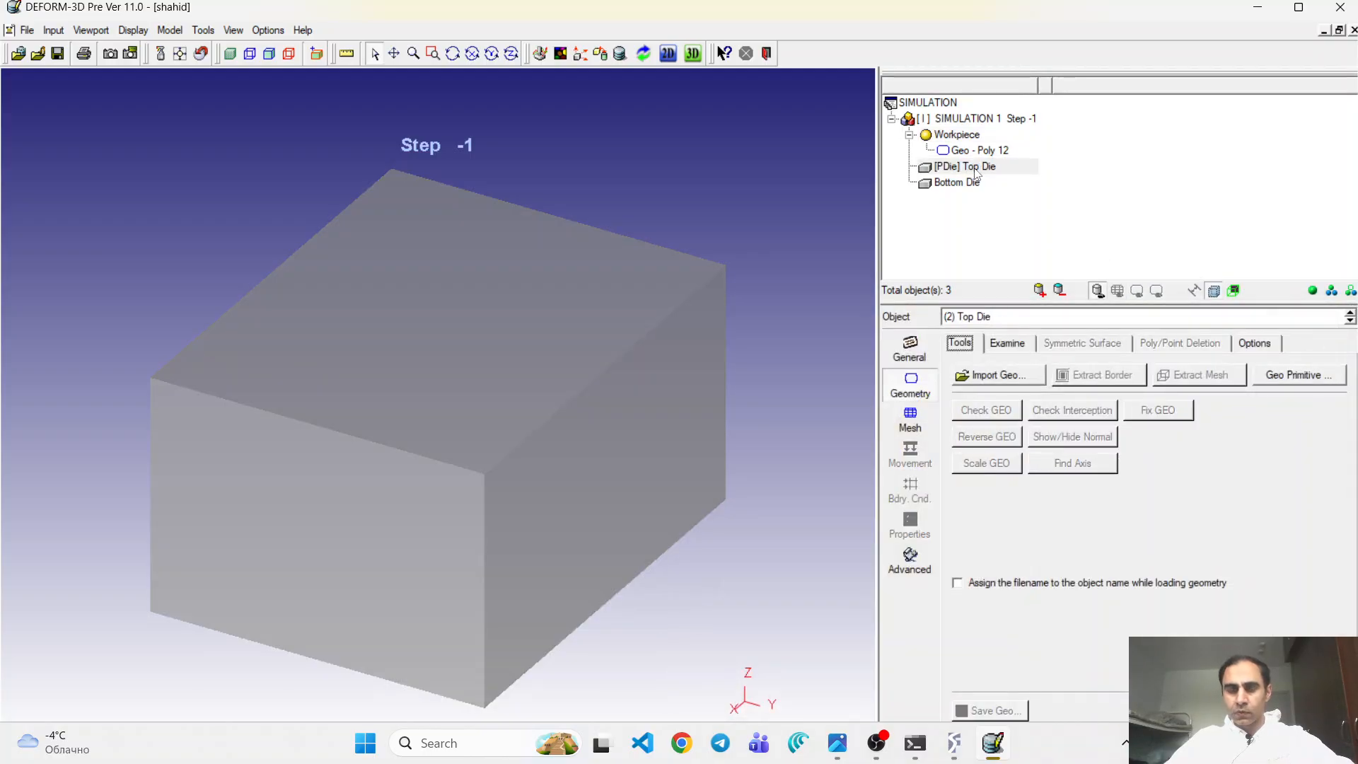
{"action": "left_click", "coordinate": [1286, 378]}
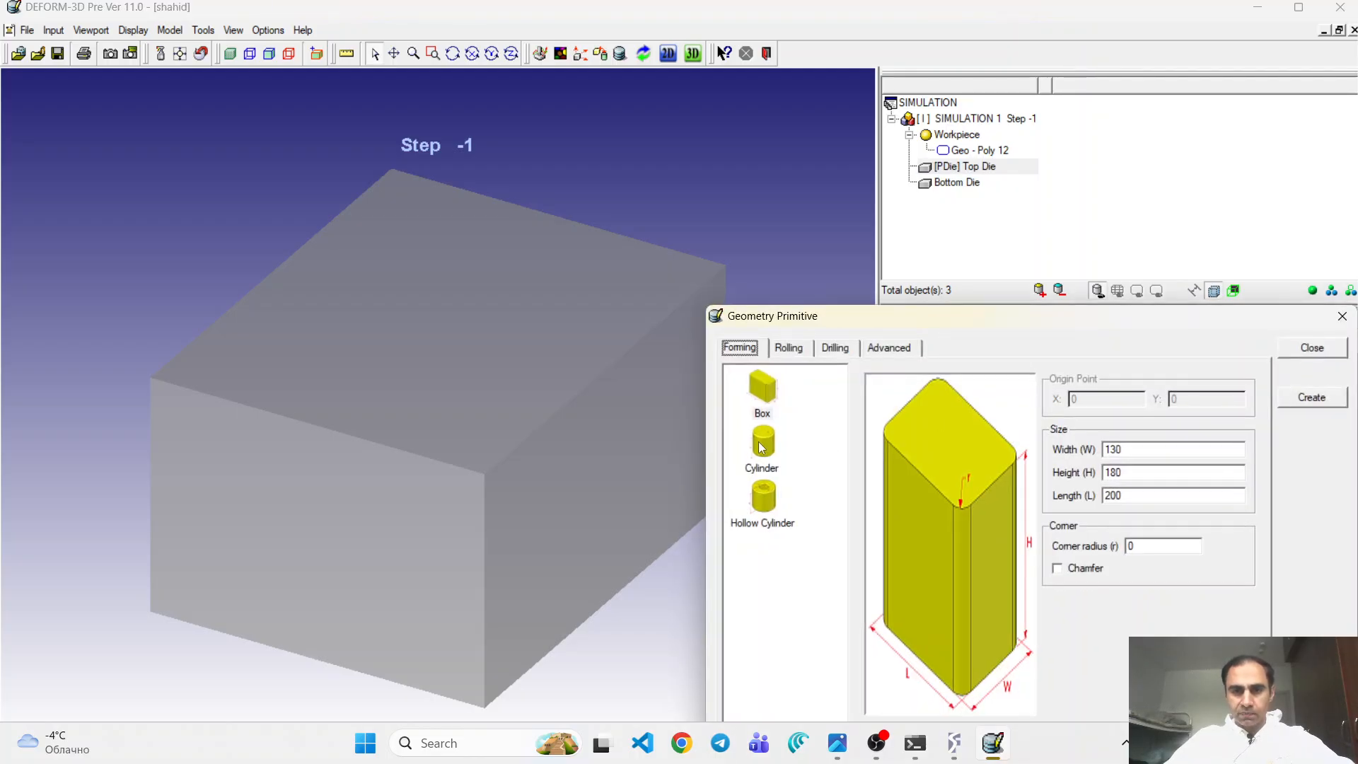
{"action": "left_click", "coordinate": [762, 445]}
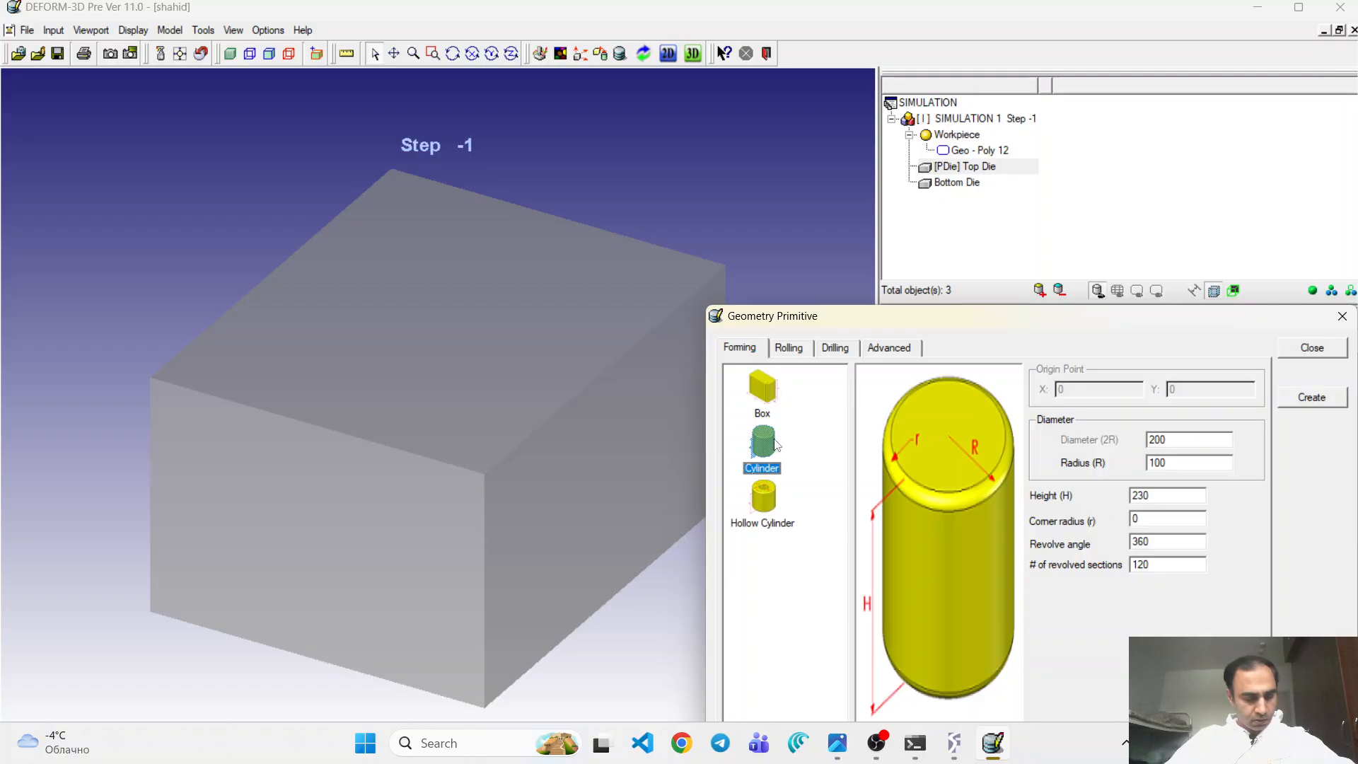
{"action": "left_click", "coordinate": [1199, 441]}
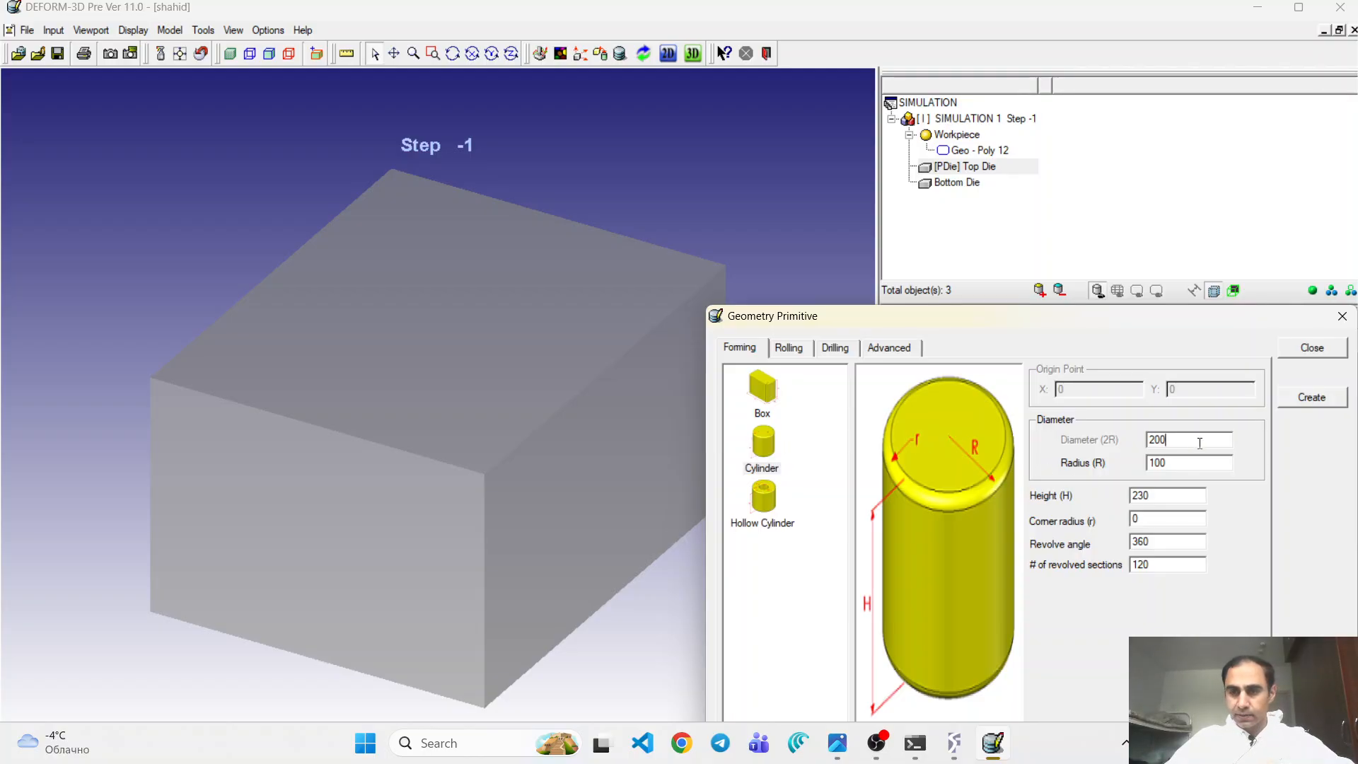
{"action": "key", "text": "BackSpace"}
{"action": "key", "text": "BackSpace"}
{"action": "key", "text": "BackSpace"}
{"action": "type", "text": "100"}
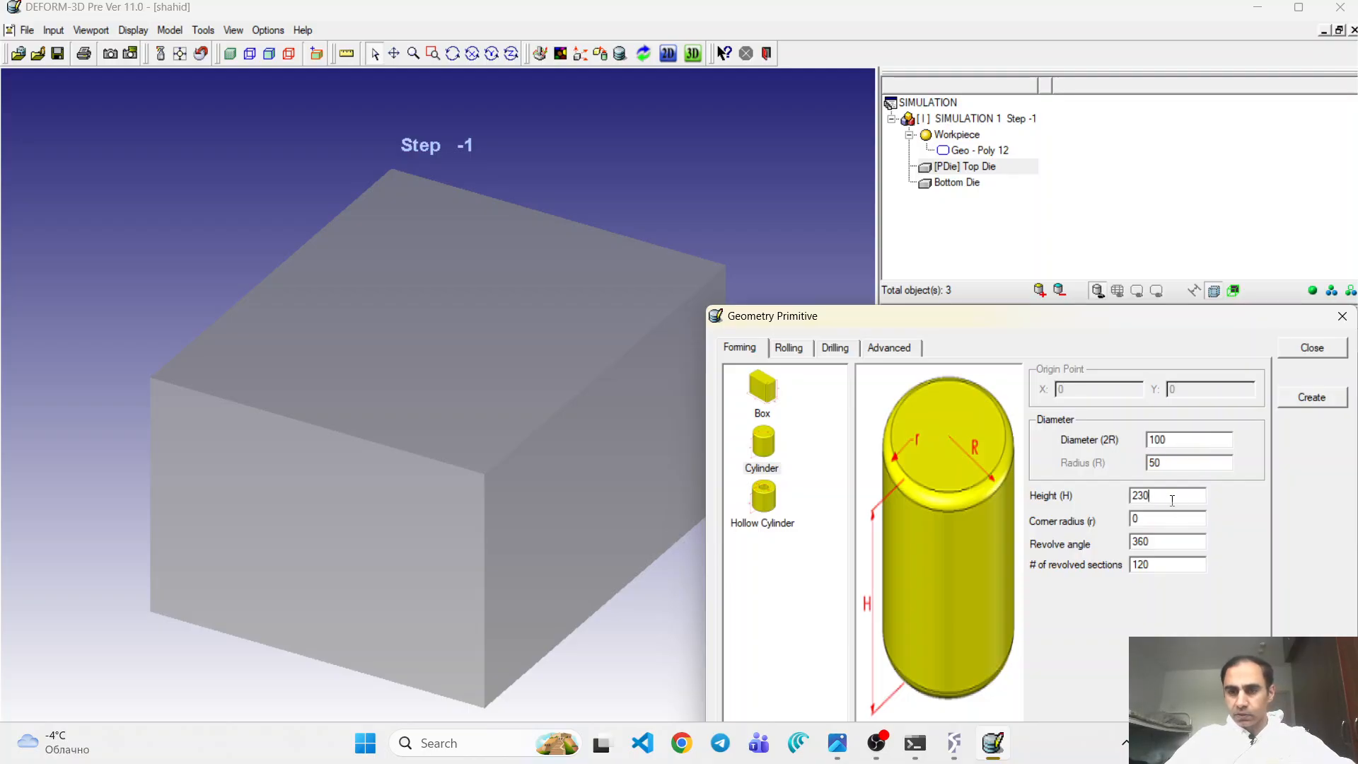
{"action": "key", "text": "BackSpace"}
{"action": "key", "text": "BackSpace"}
{"action": "key", "text": "BackSpace"}
{"action": "type", "text": "40"}
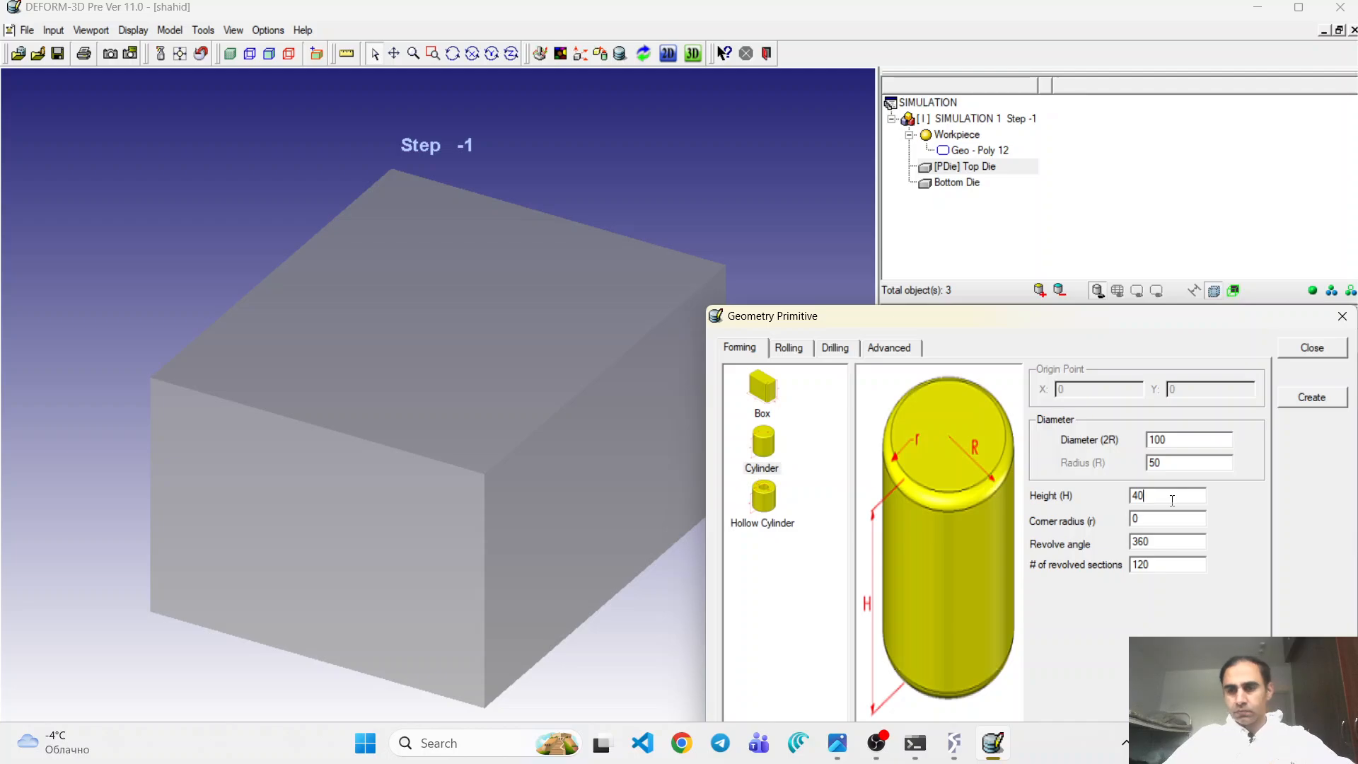
{"action": "left_click", "coordinate": [1333, 408]}
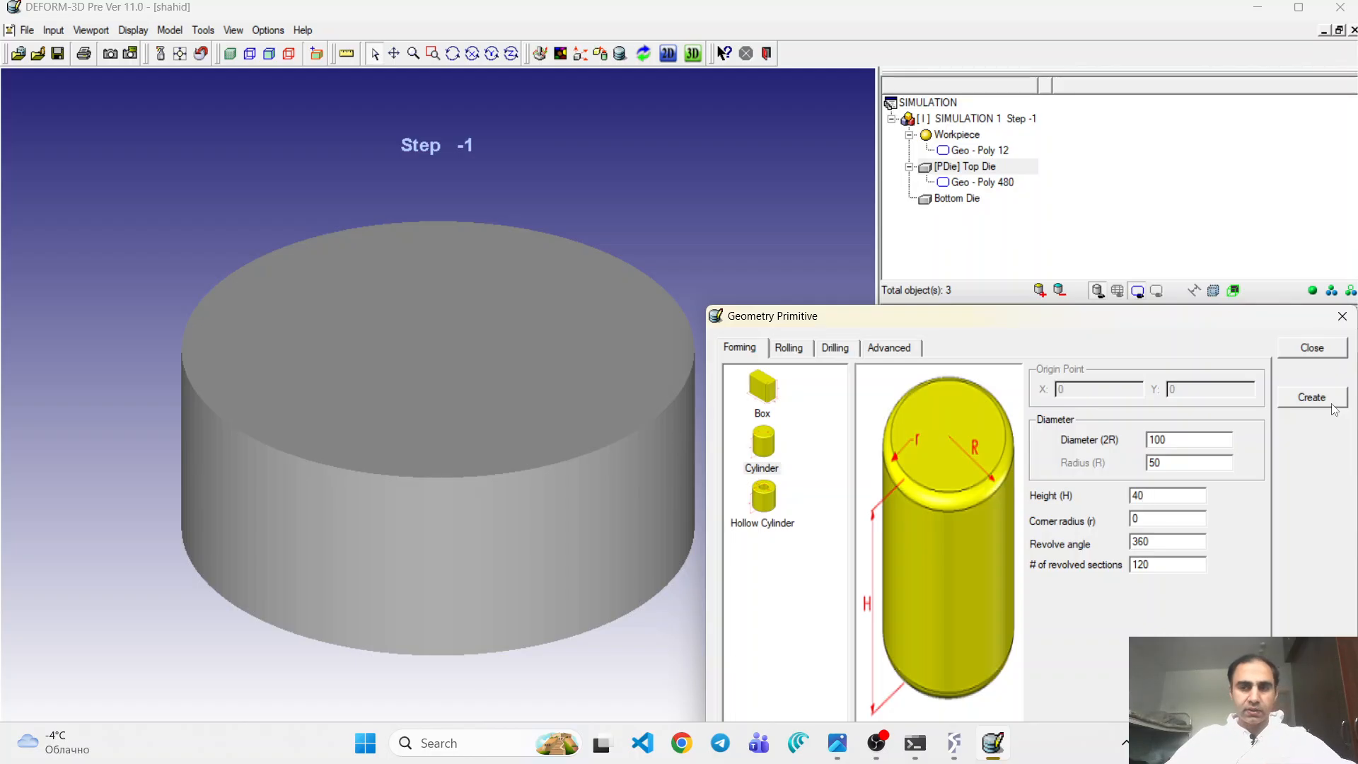
{"action": "left_click", "coordinate": [1320, 348]}
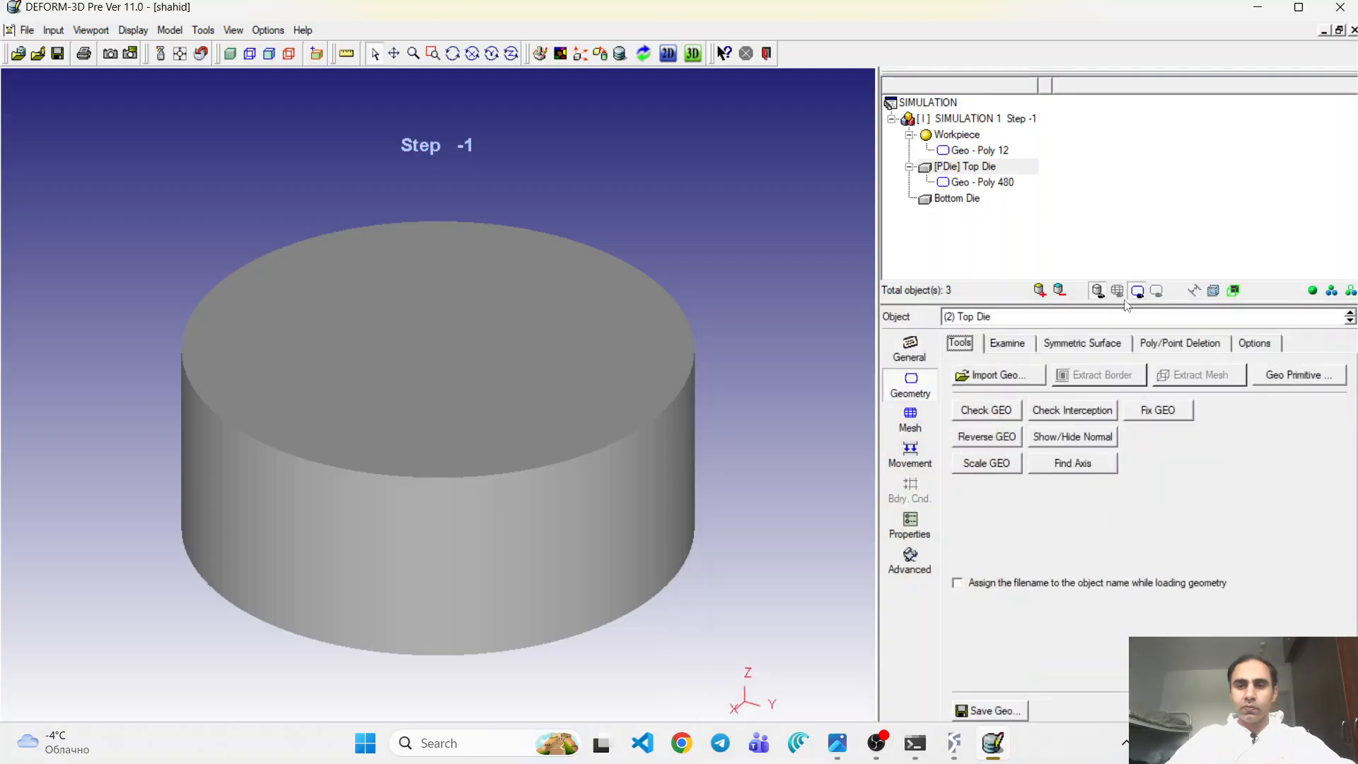
- Give the bottom die a cylinder primitive geometry of diameter 100 and height 40
{"action": "left_click", "coordinate": [942, 199]}
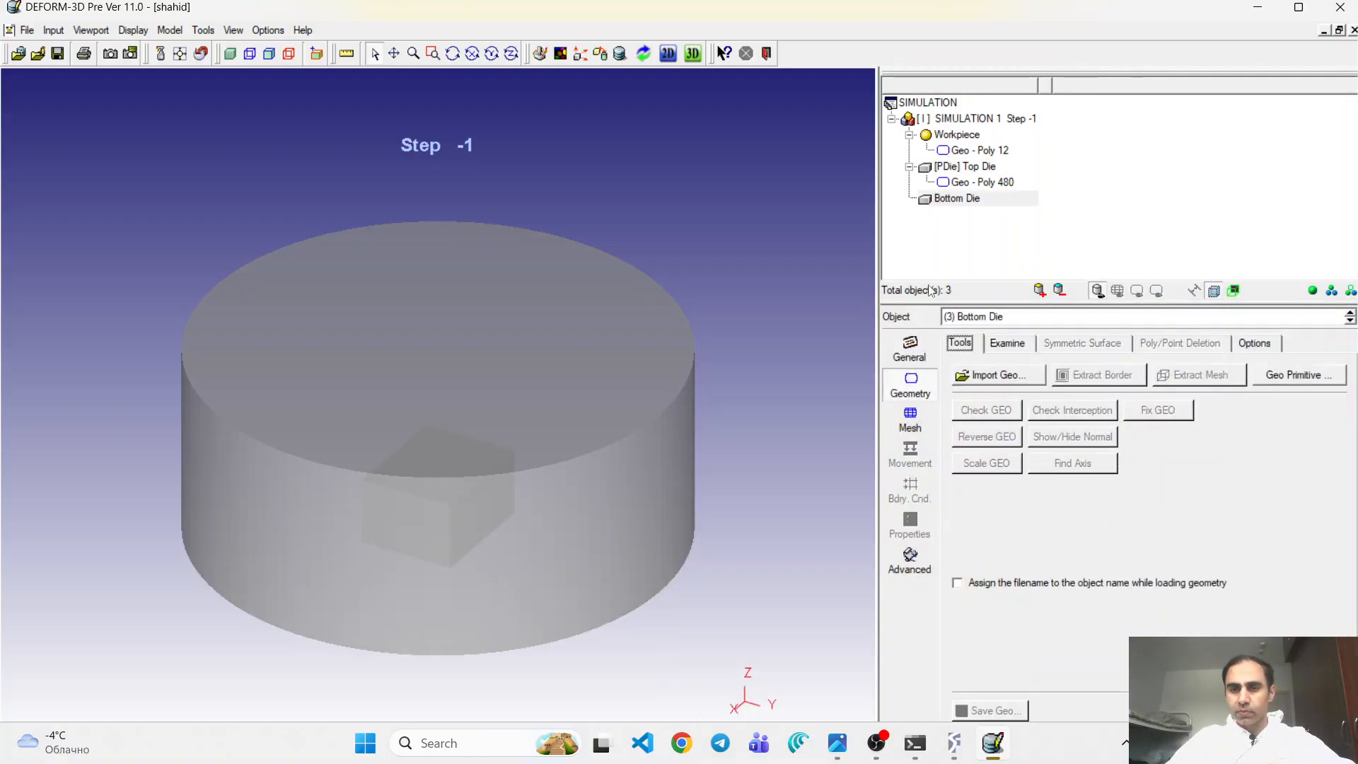
{"action": "left_click", "coordinate": [1282, 376]}
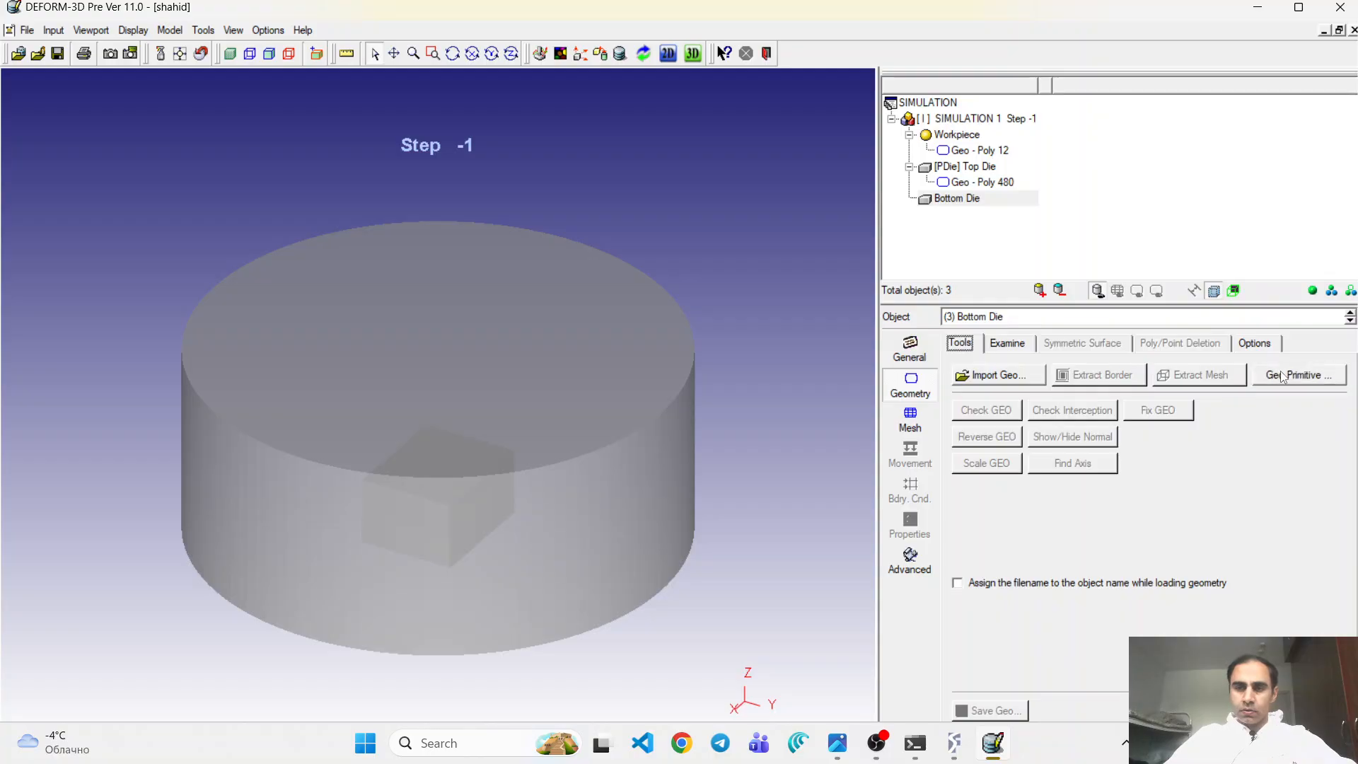
{"action": "left_click", "coordinate": [766, 453]}
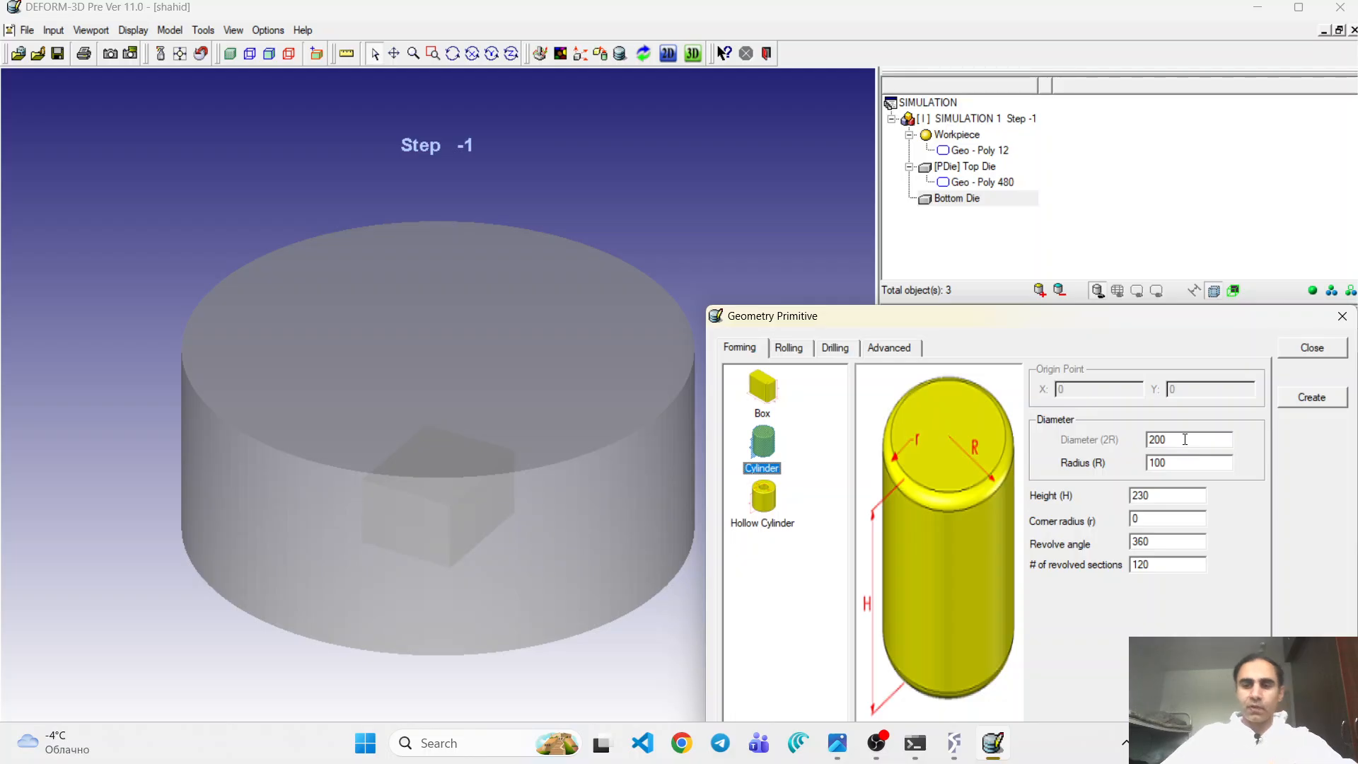
{"action": "double_click", "coordinate": [1185, 440]}
{"action": "type", "text": "100"}
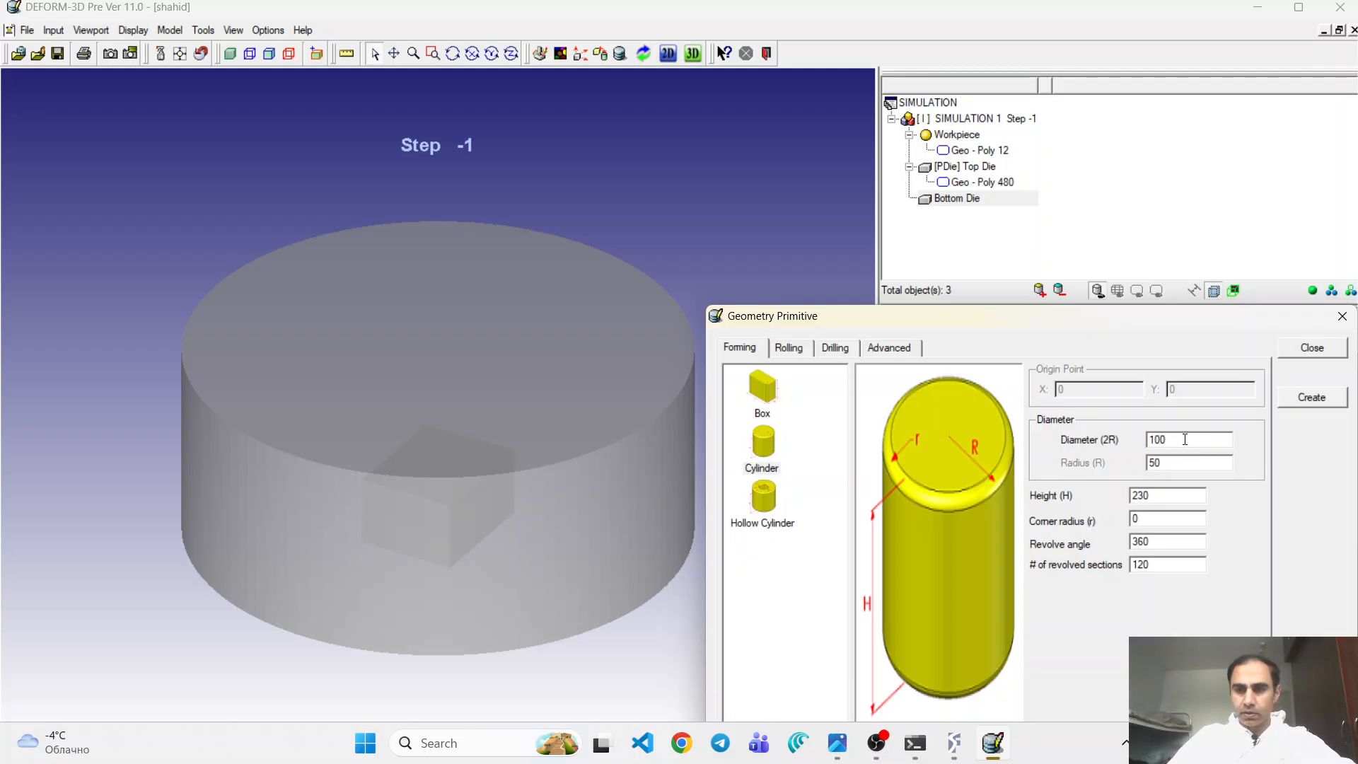
{"action": "left_click", "coordinate": [1167, 495]}
{"action": "key", "text": "BackSpace"}
{"action": "key", "text": "BackSpace"}
{"action": "key", "text": "BackSpace"}
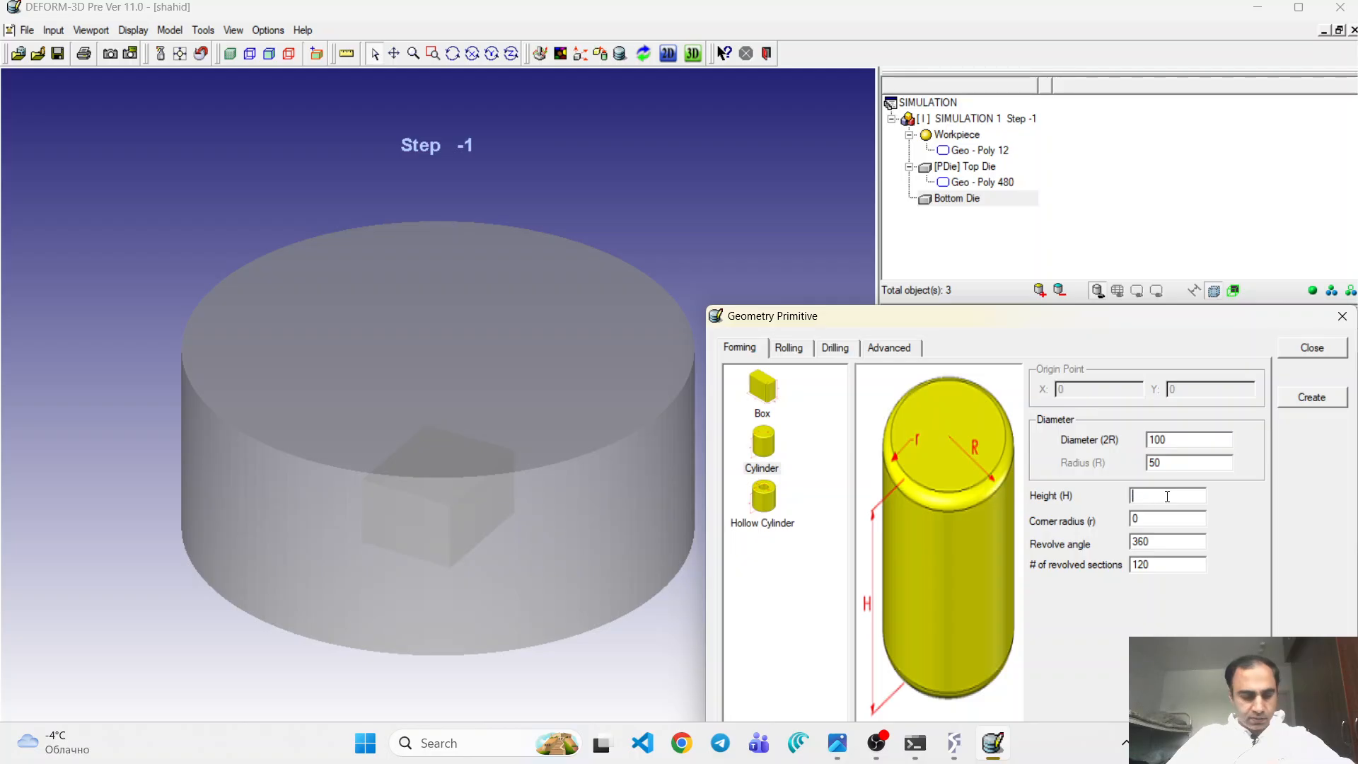
{"action": "type", "text": "40"}
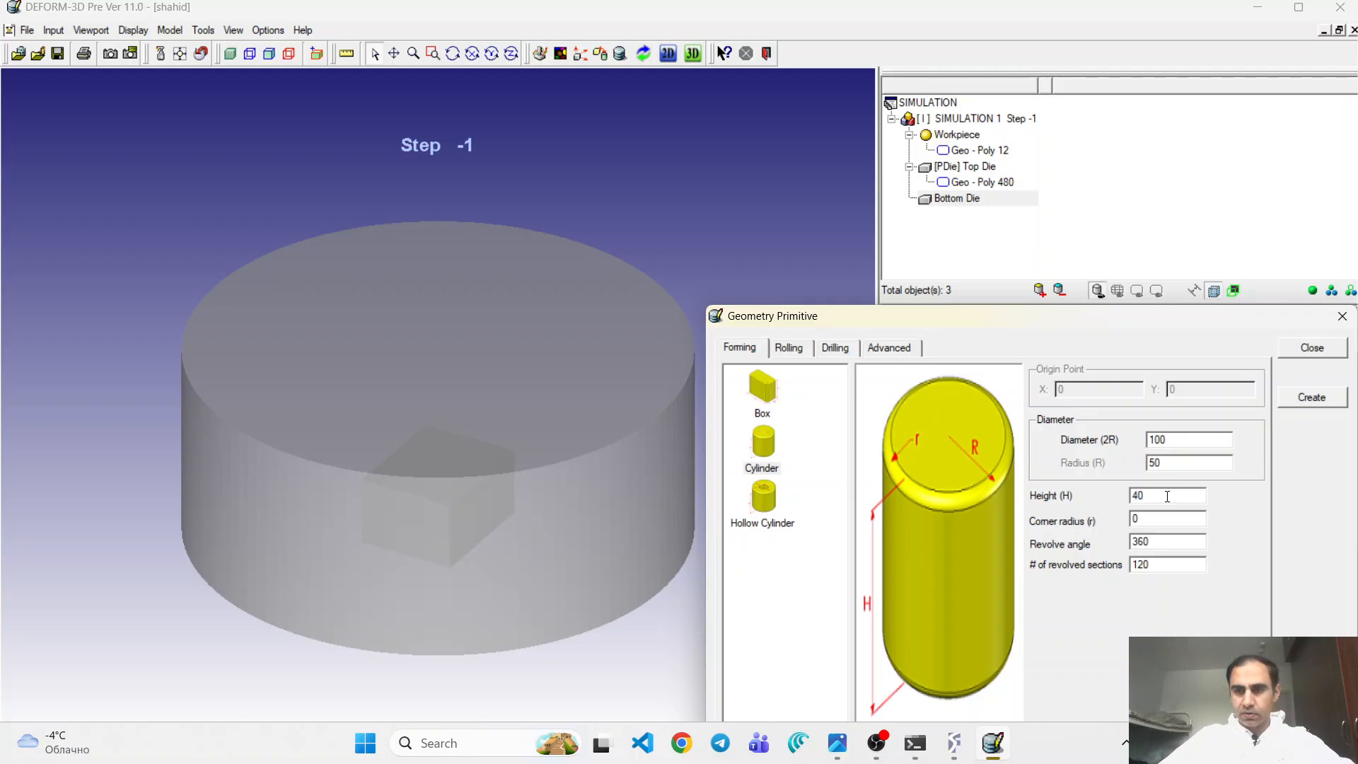
{"action": "left_click", "coordinate": [1302, 398]}
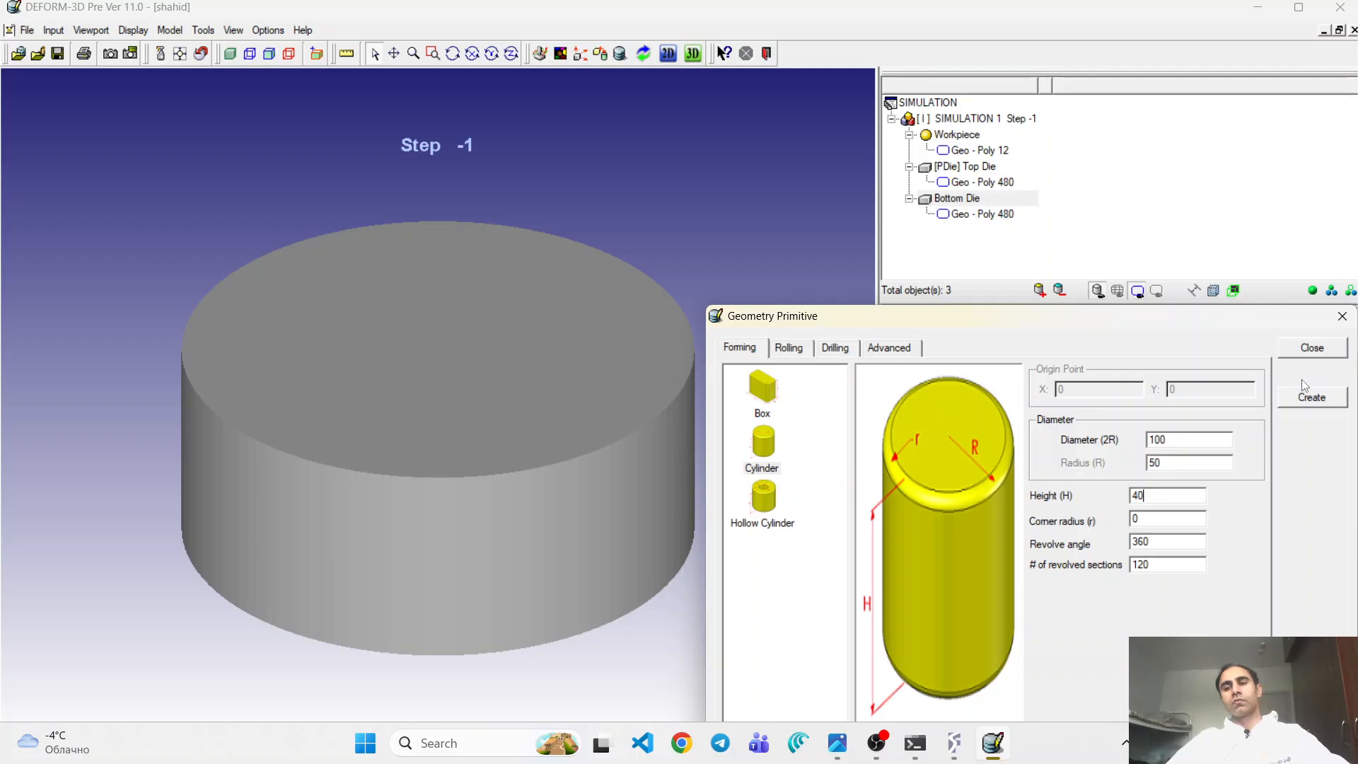
{"action": "left_click", "coordinate": [1312, 349]}
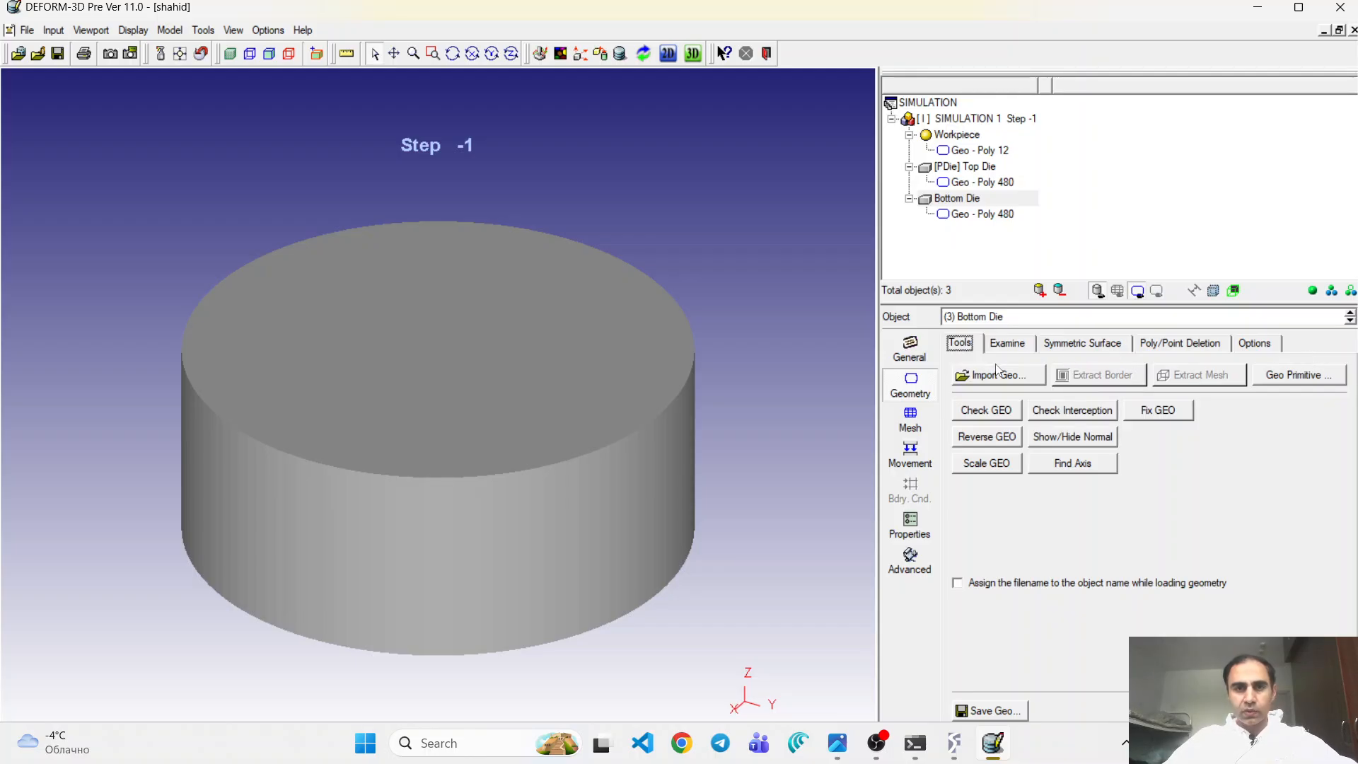
- Assign the workpiece a temperature of 250 °C
{"action": "left_click", "coordinate": [902, 354]}
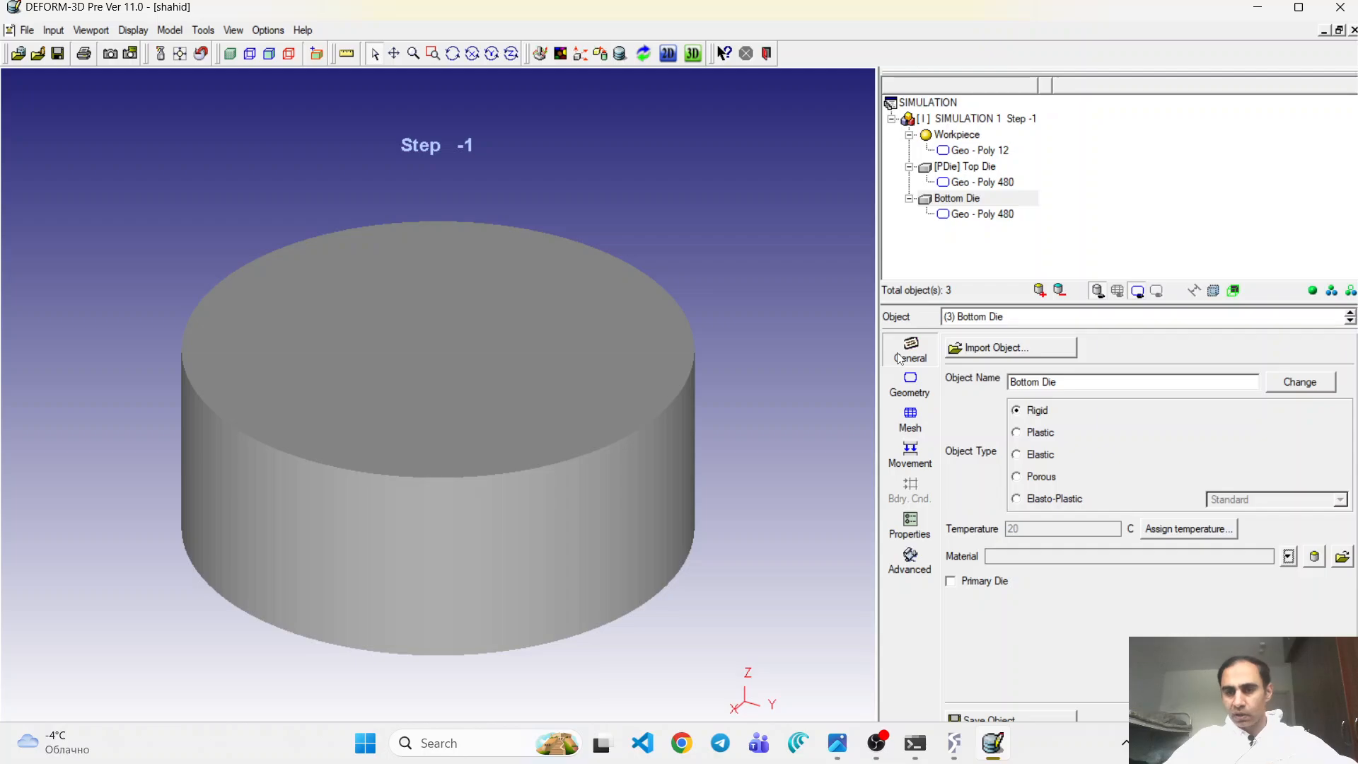
{"action": "left_click", "coordinate": [1351, 323]}
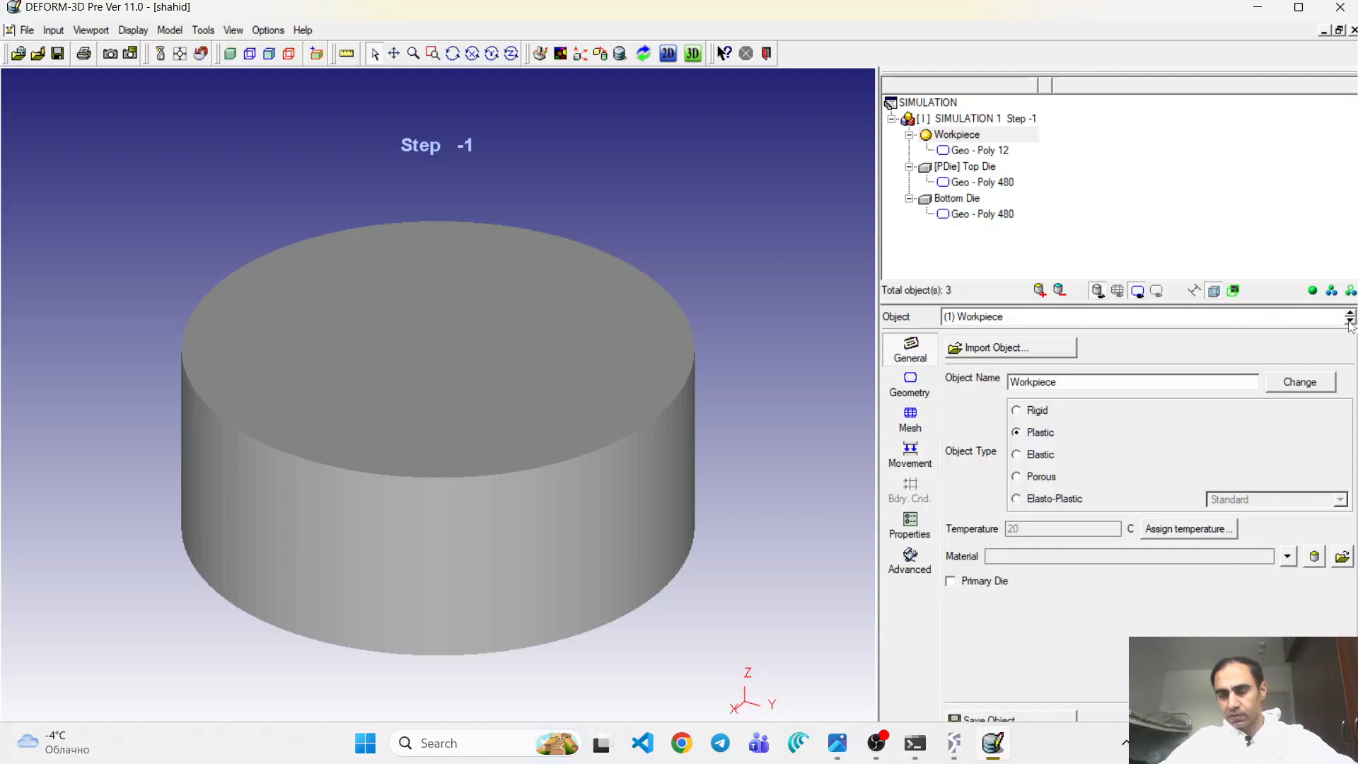
{"action": "left_click", "coordinate": [1196, 536]}
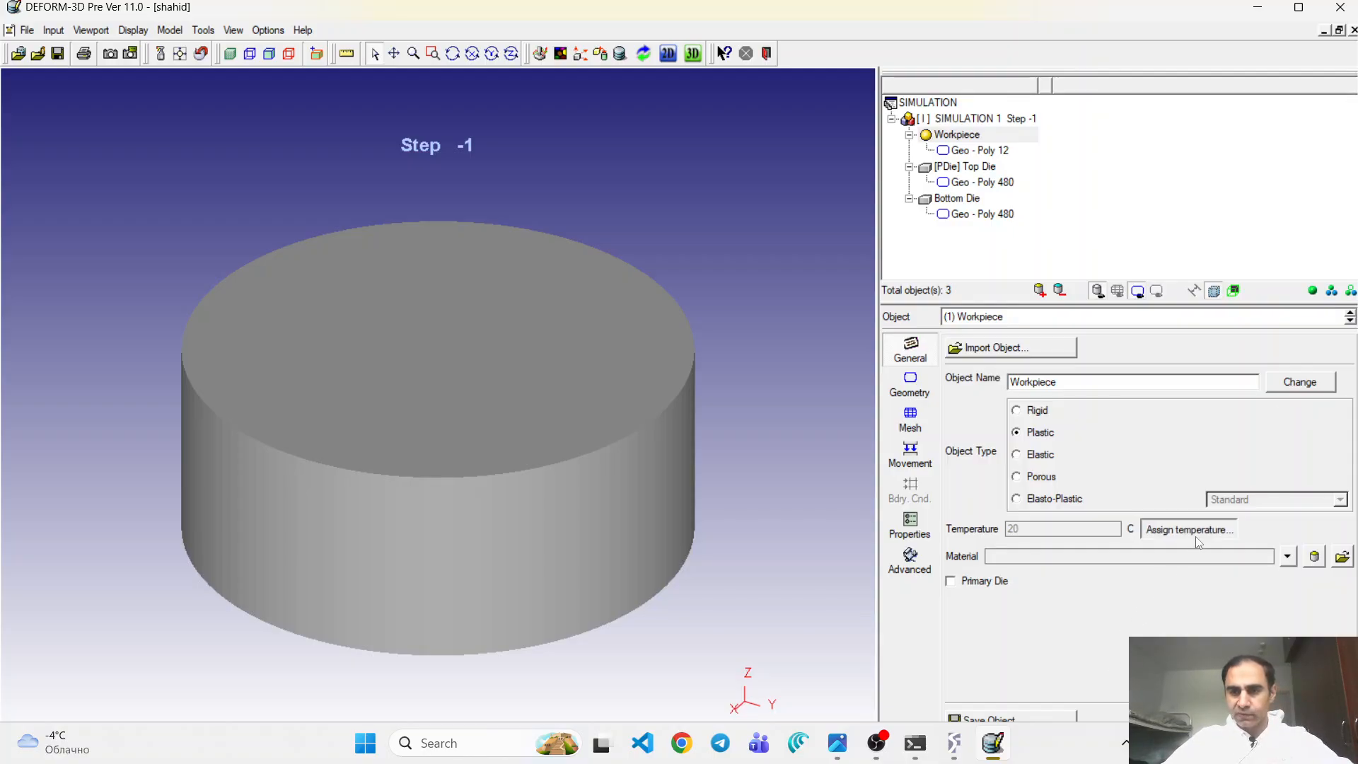
{"action": "type", "text": "250"}
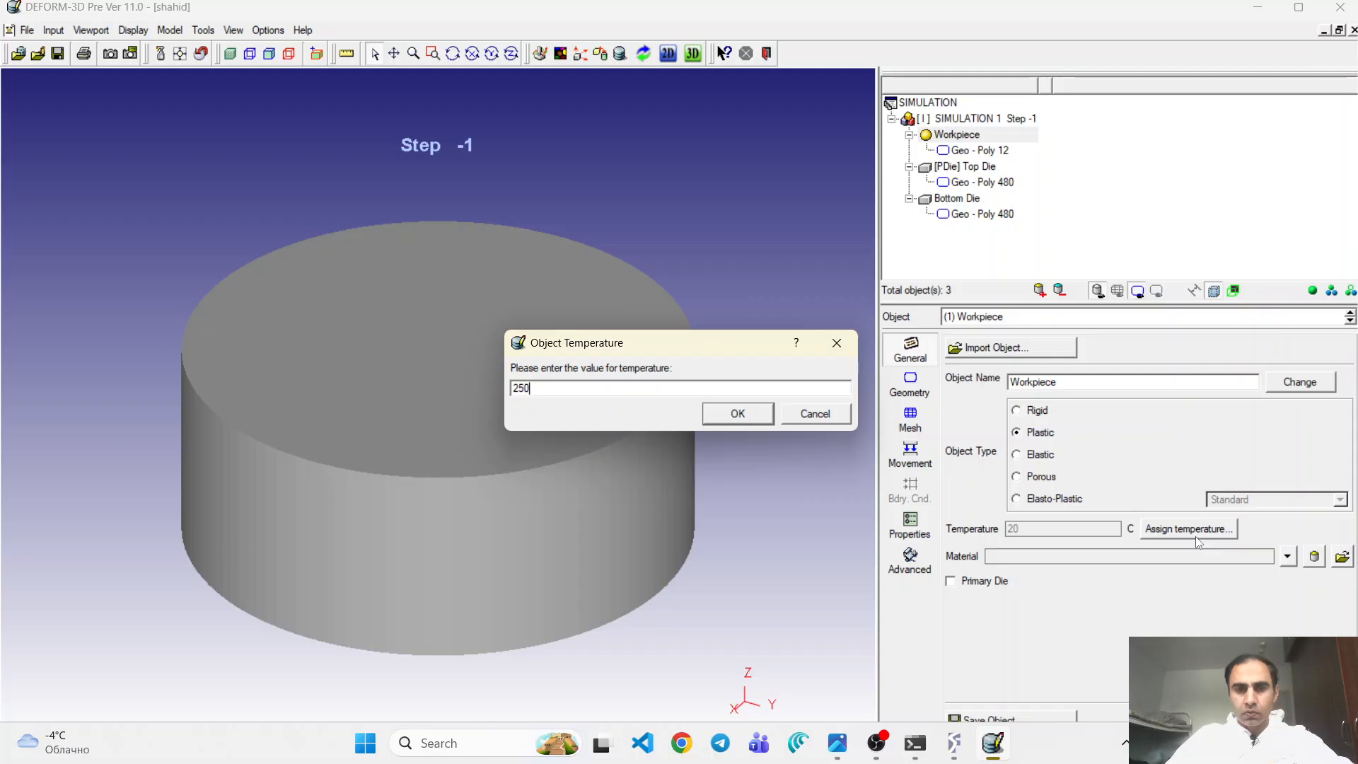
{"action": "left_click", "coordinate": [743, 418]}
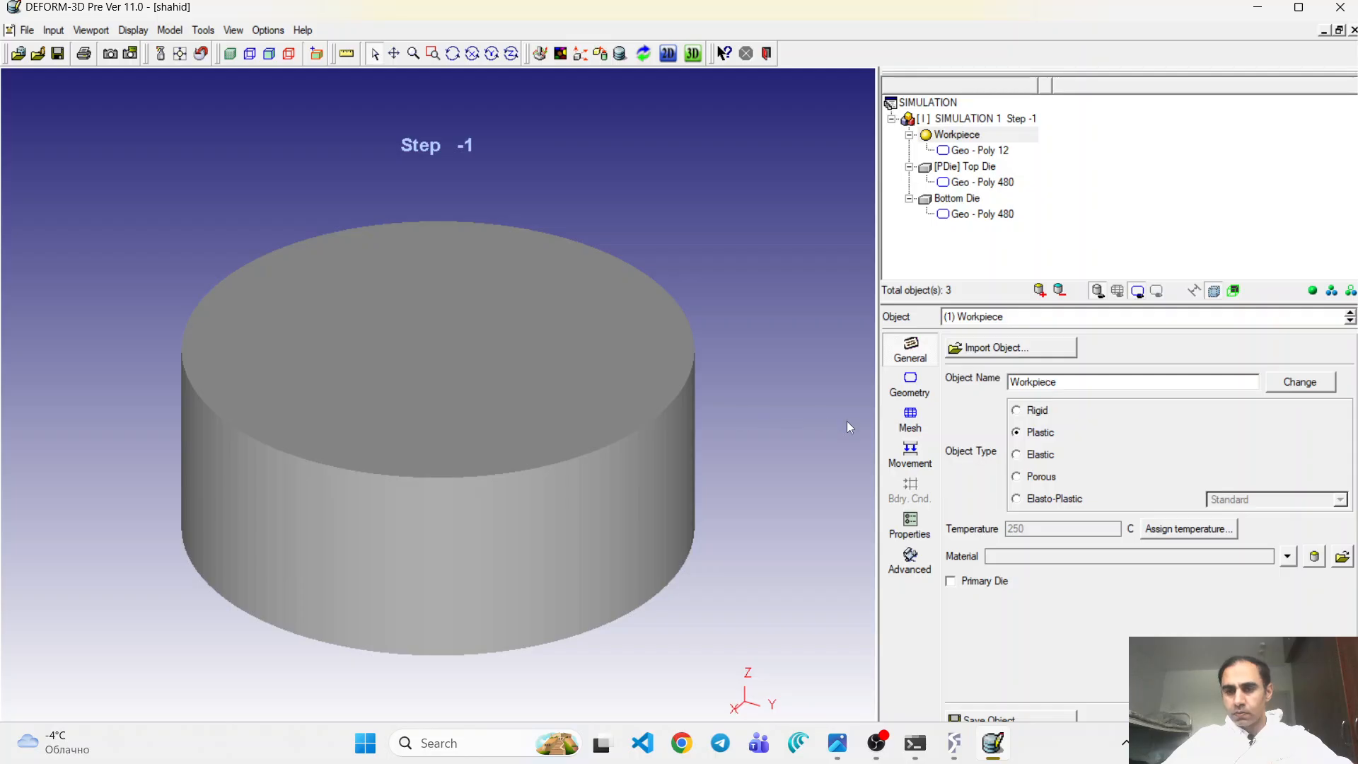
- Assign the top die a temperature of 200 °C
{"action": "left_click", "coordinate": [1350, 321]}
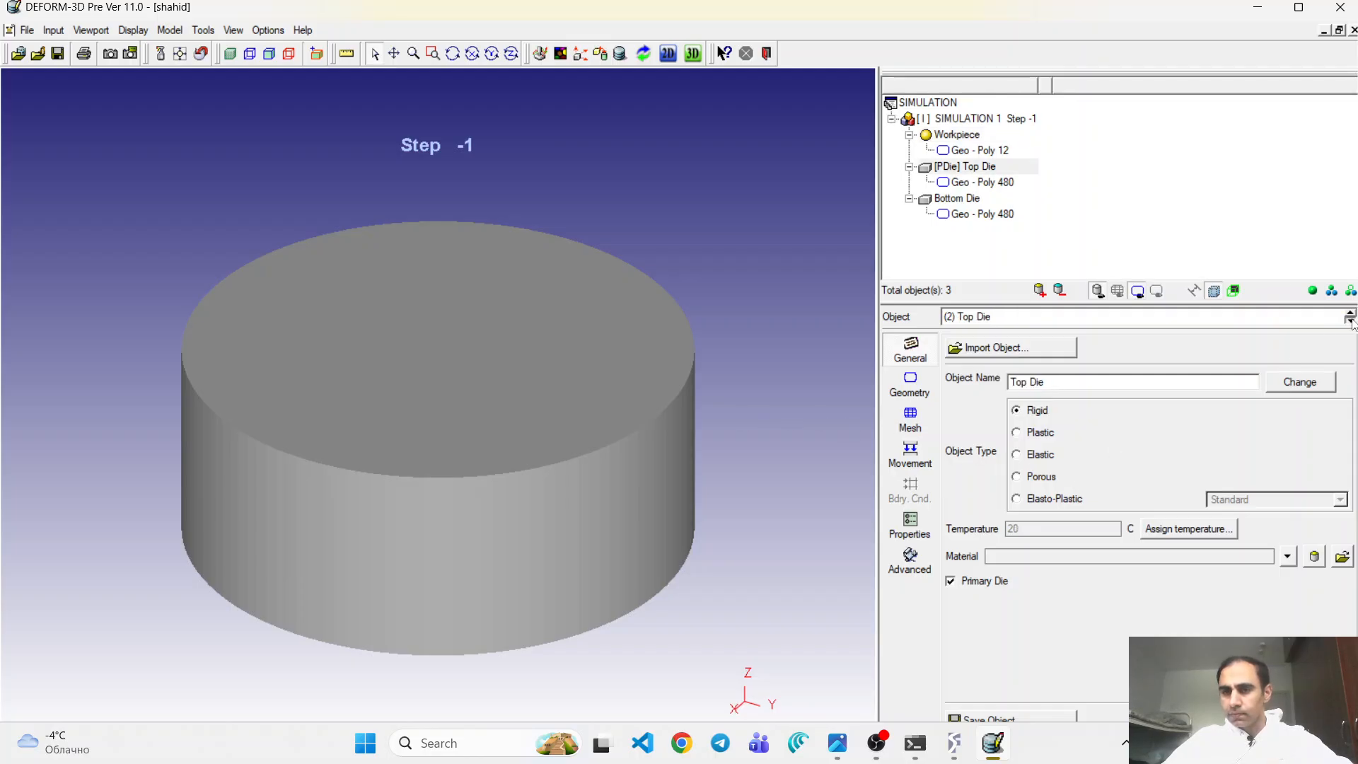
{"action": "left_click", "coordinate": [1168, 533]}
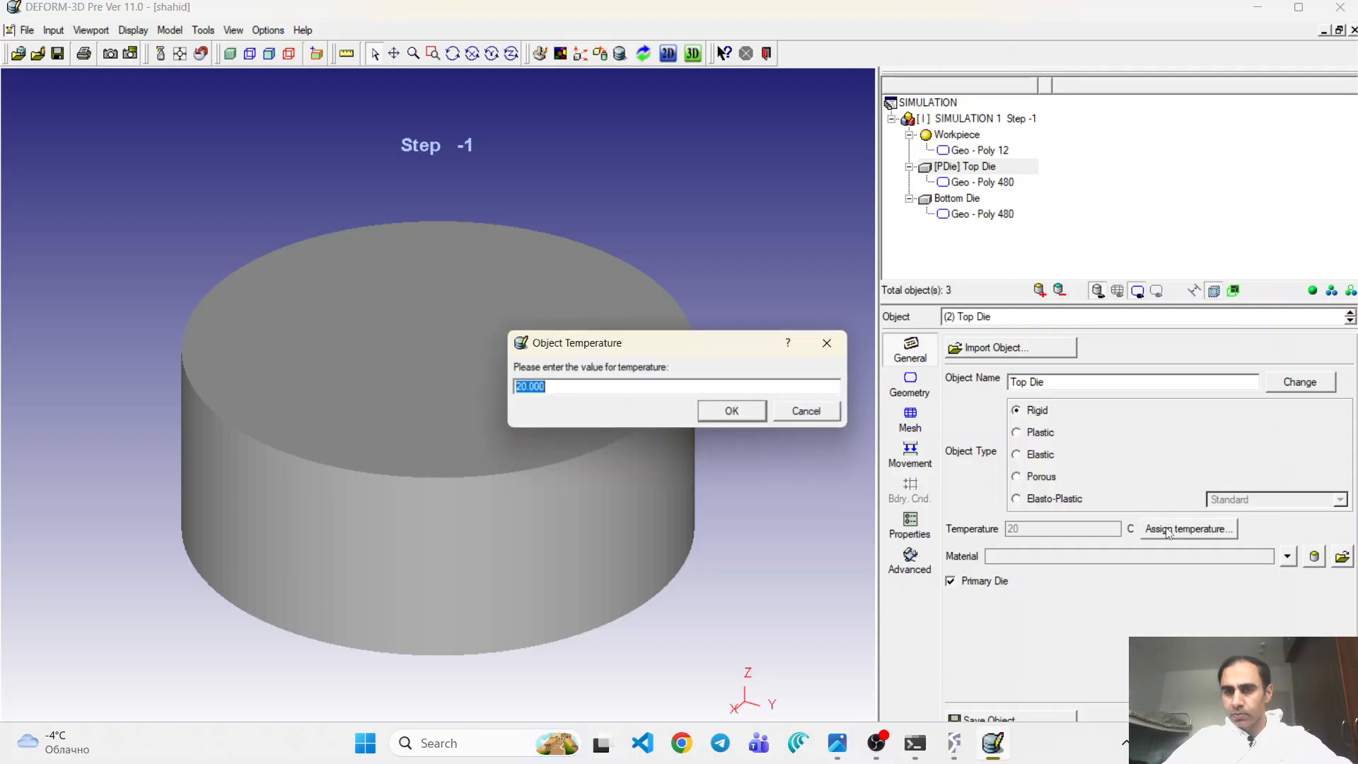
{"action": "type", "text": "200"}
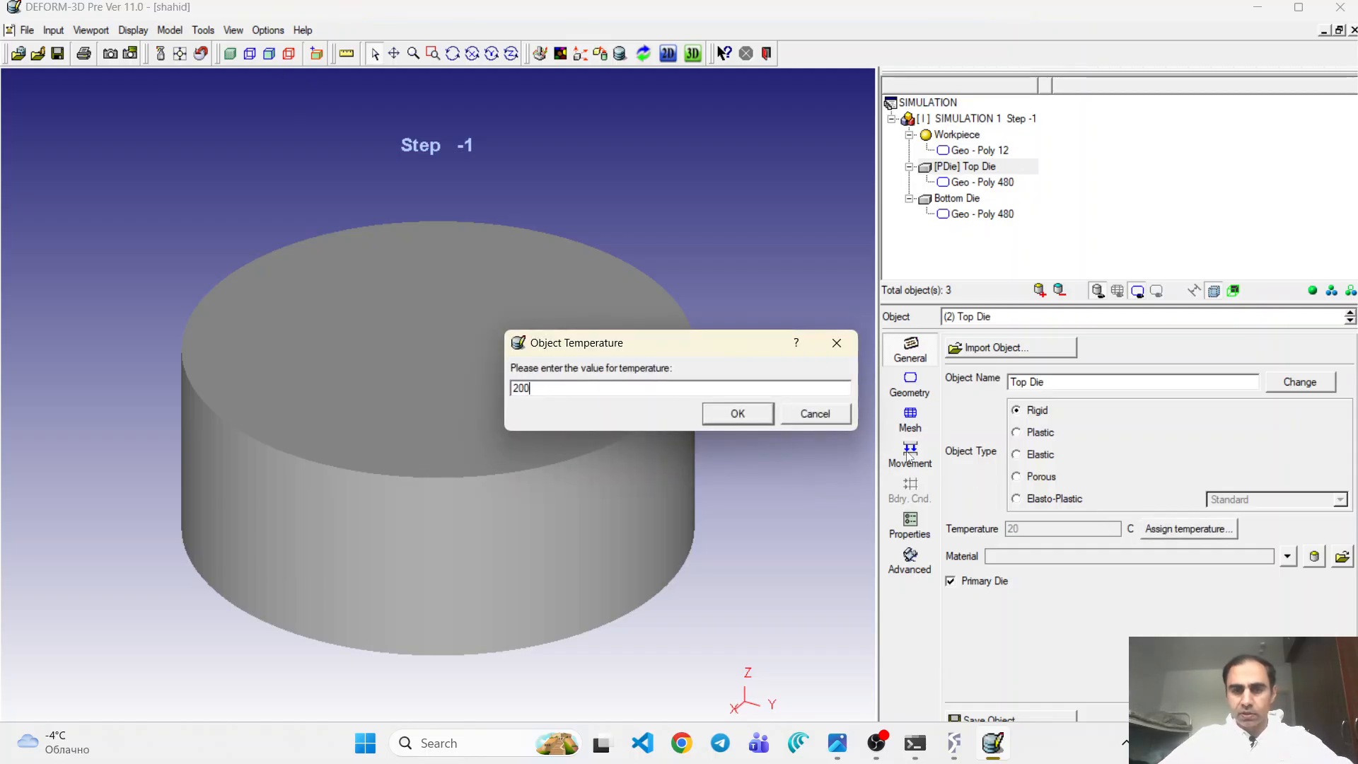
{"action": "left_click", "coordinate": [766, 409]}
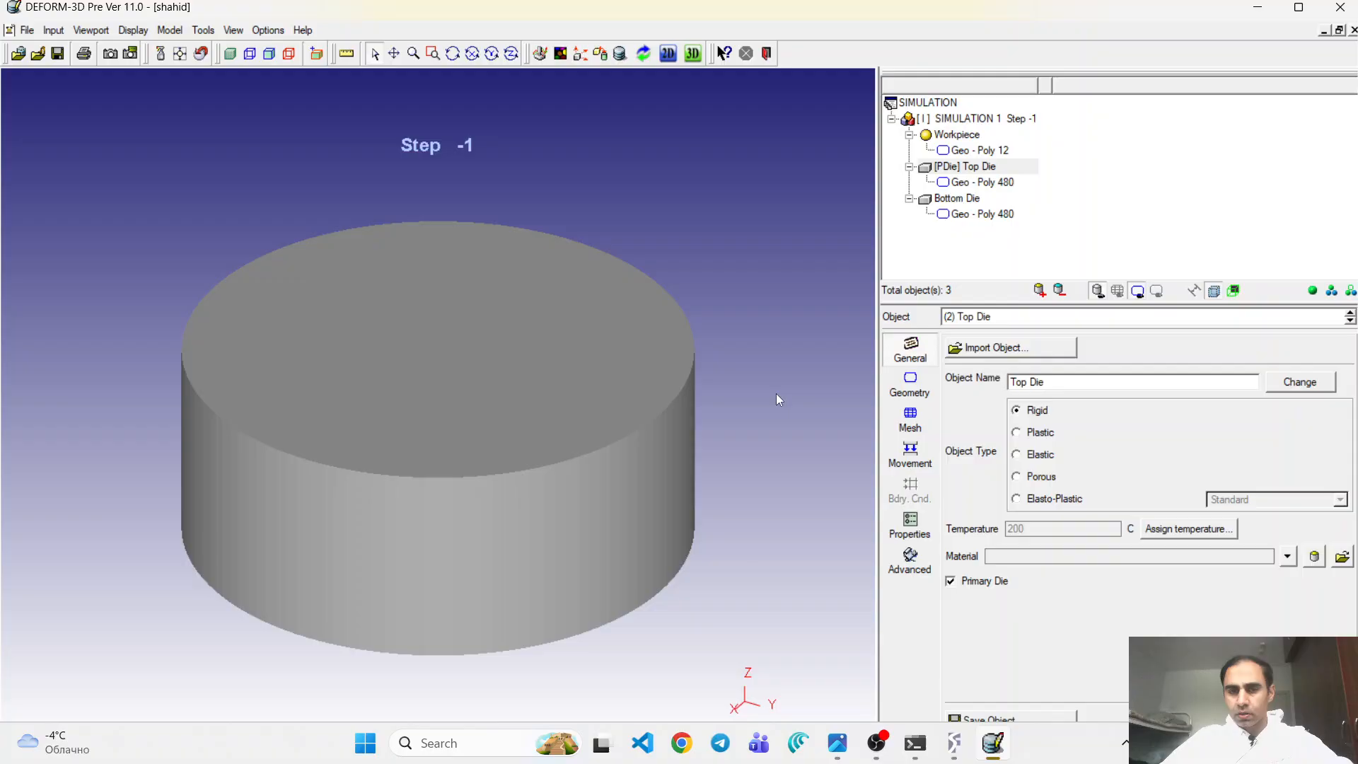
- Assign the bottom die a temperature of 200 °C
{"action": "left_click", "coordinate": [1351, 321]}
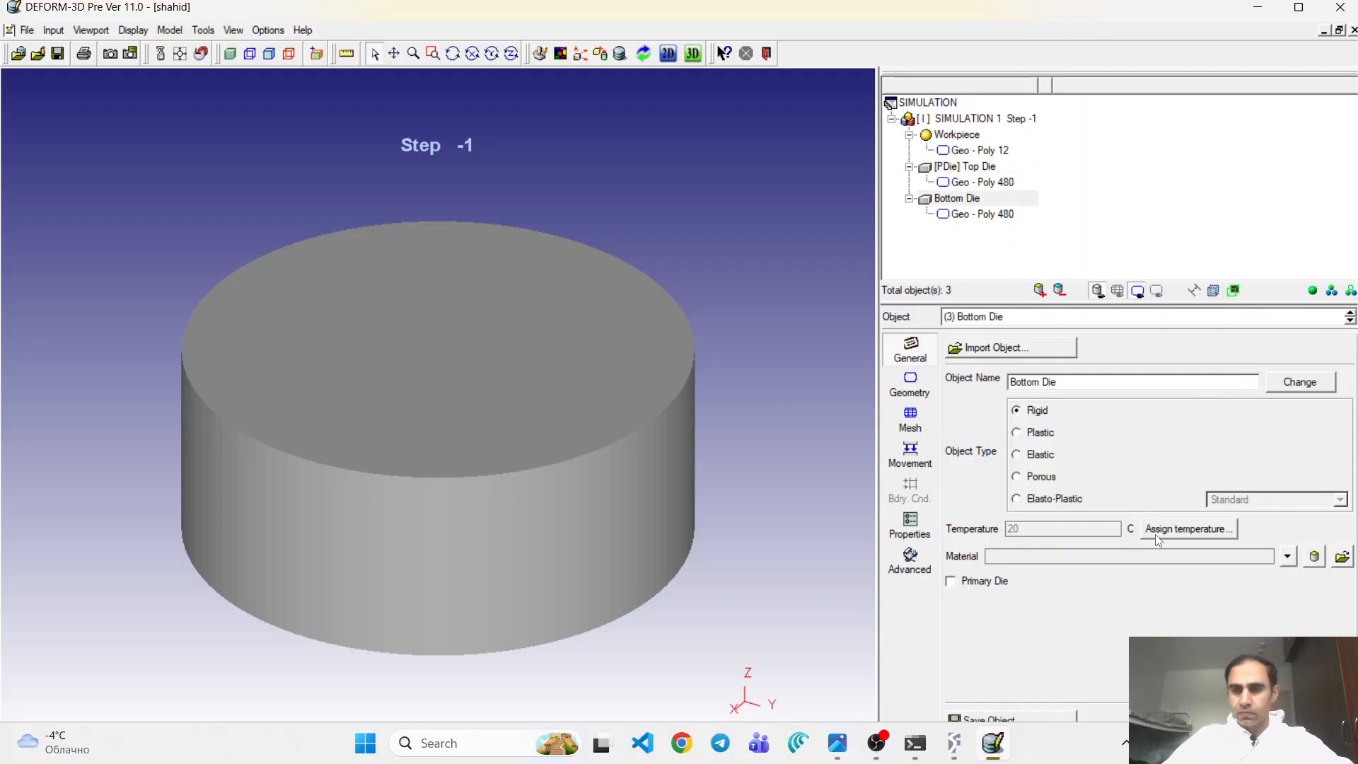
{"action": "left_click", "coordinate": [1172, 534]}
{"action": "type", "text": "200"}
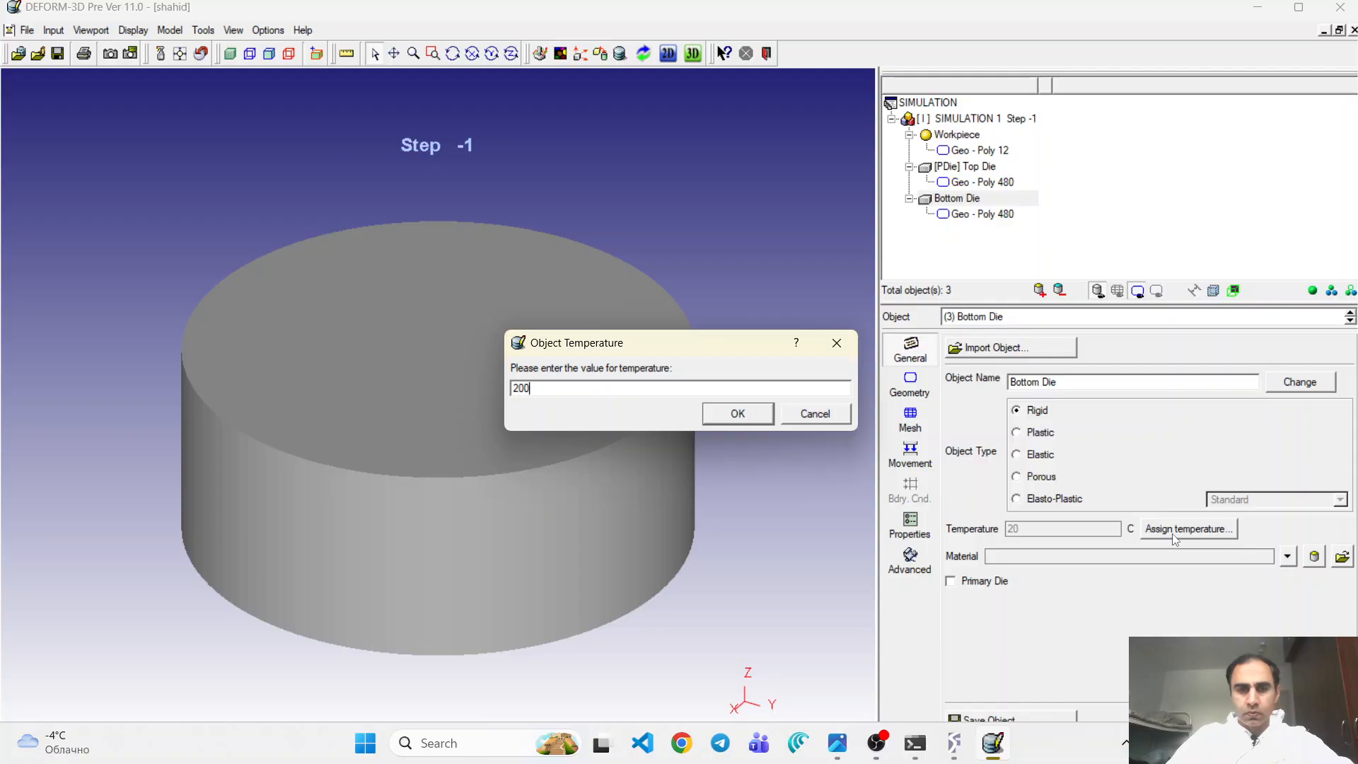
{"action": "left_click", "coordinate": [756, 423]}
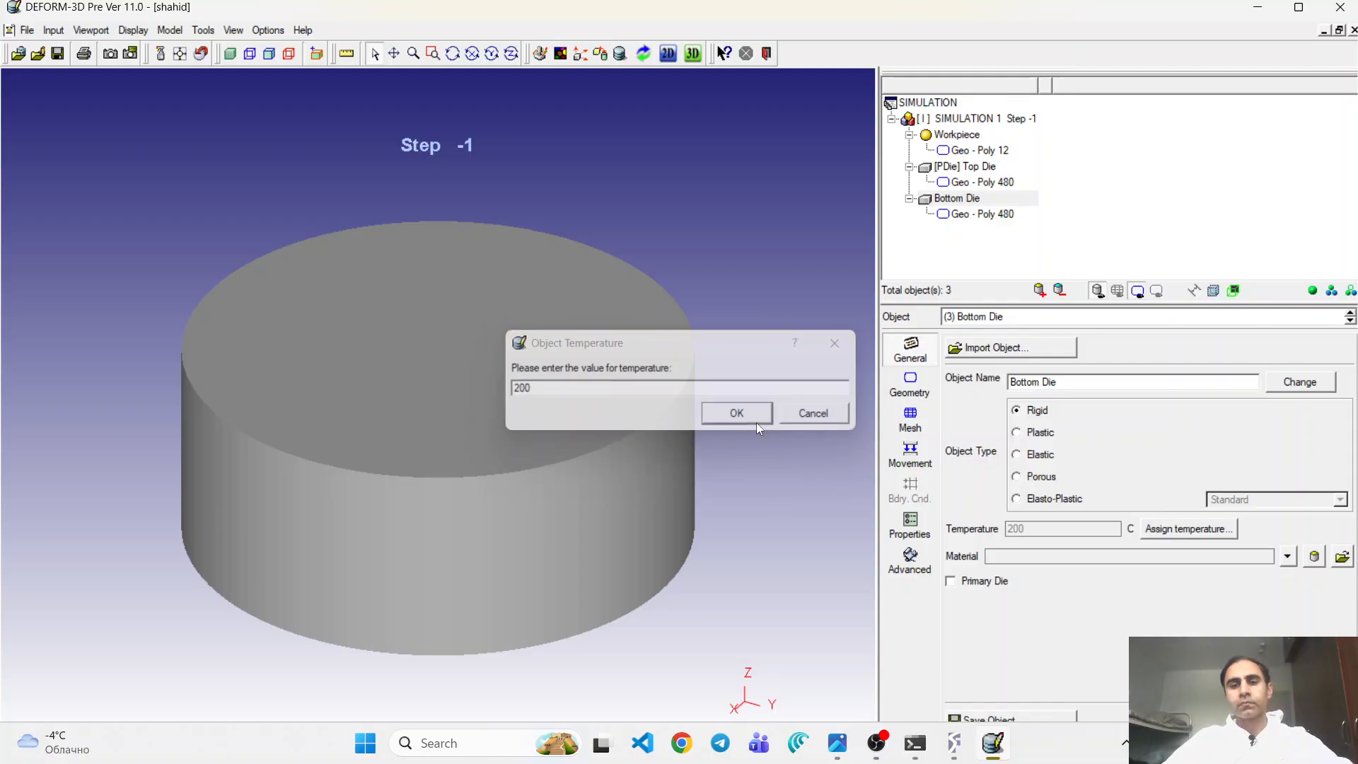
- Load the aluminum material ALUMINUM-5454[460-900F(240-480C)] from the material library for the workpiece
{"action": "left_click", "coordinate": [1351, 321]}
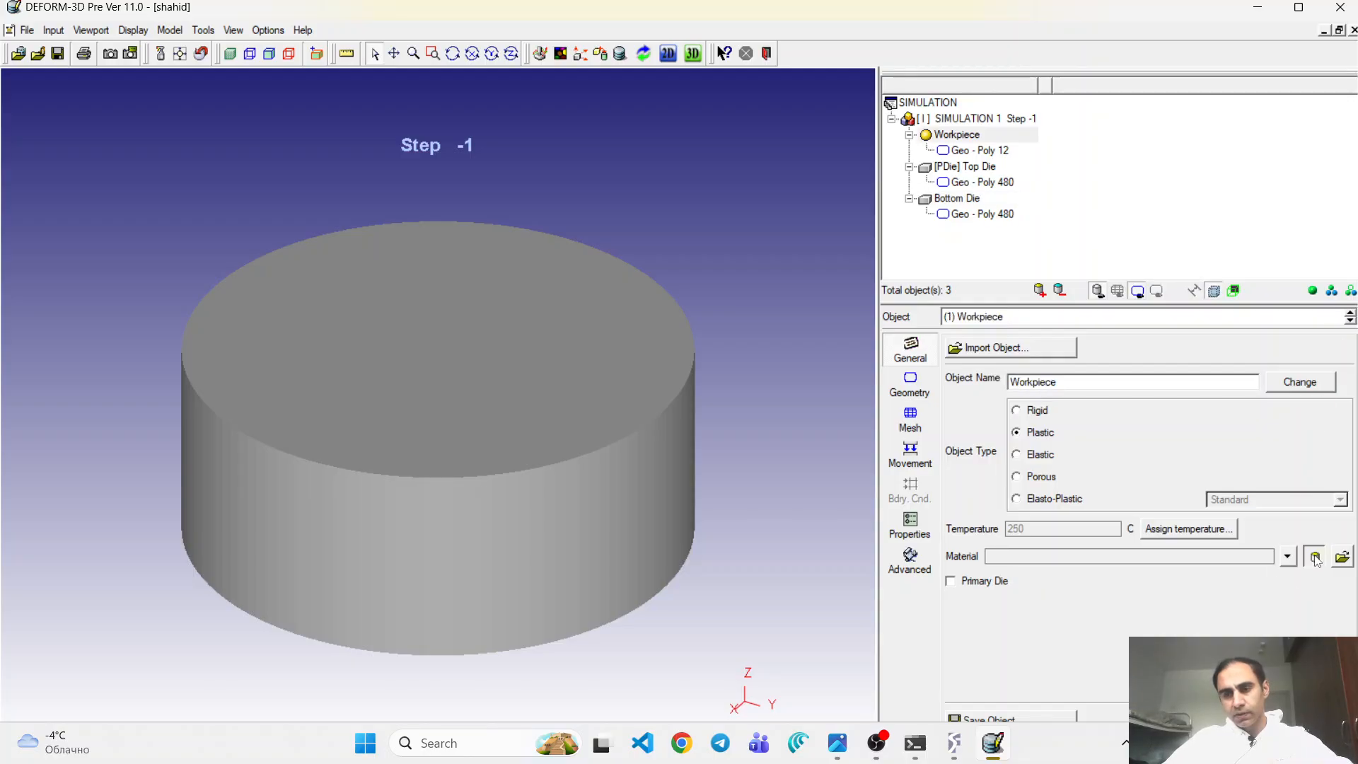
{"action": "left_click", "coordinate": [1315, 556]}
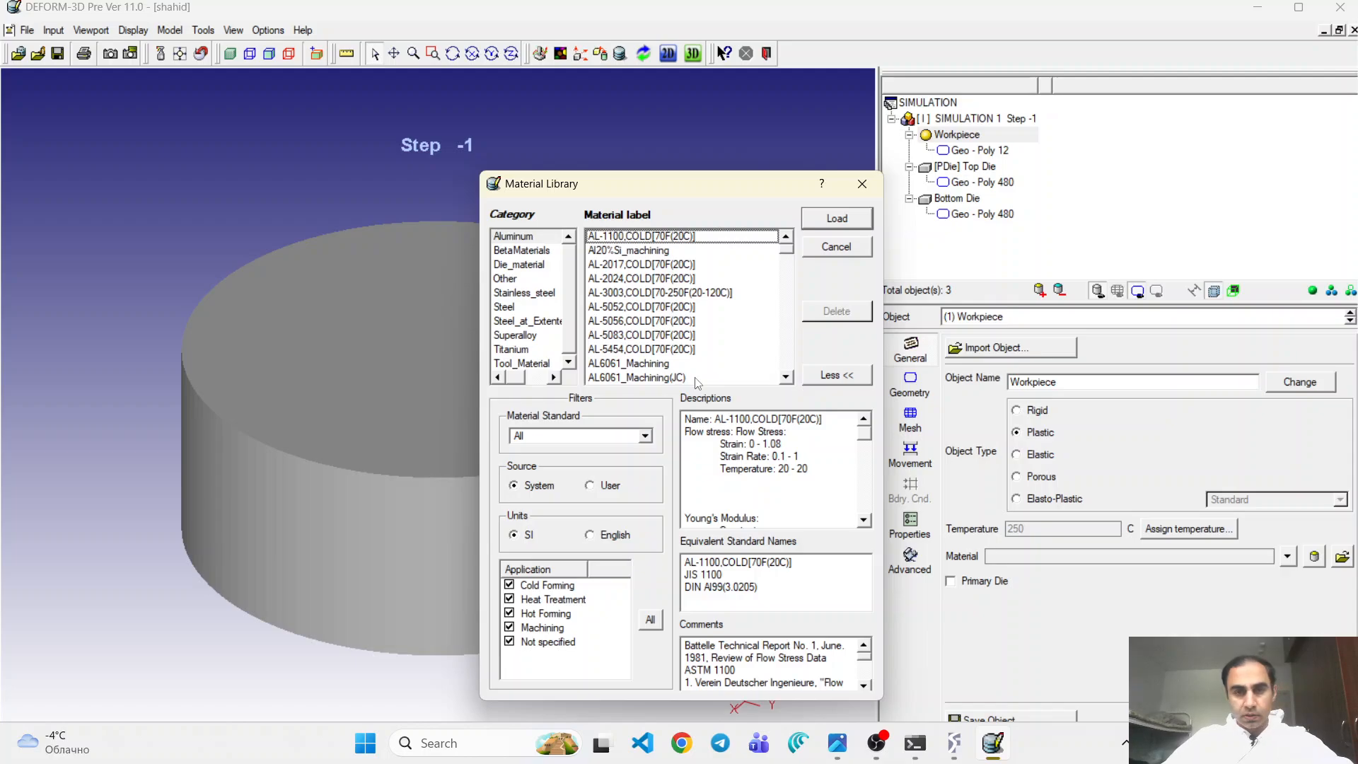
{"action": "scroll", "coordinate": [650, 353], "scroll_direction": "down", "scroll_amount": 5}
{"action": "scroll", "coordinate": [650, 353], "scroll_direction": "down", "scroll_amount": 5}
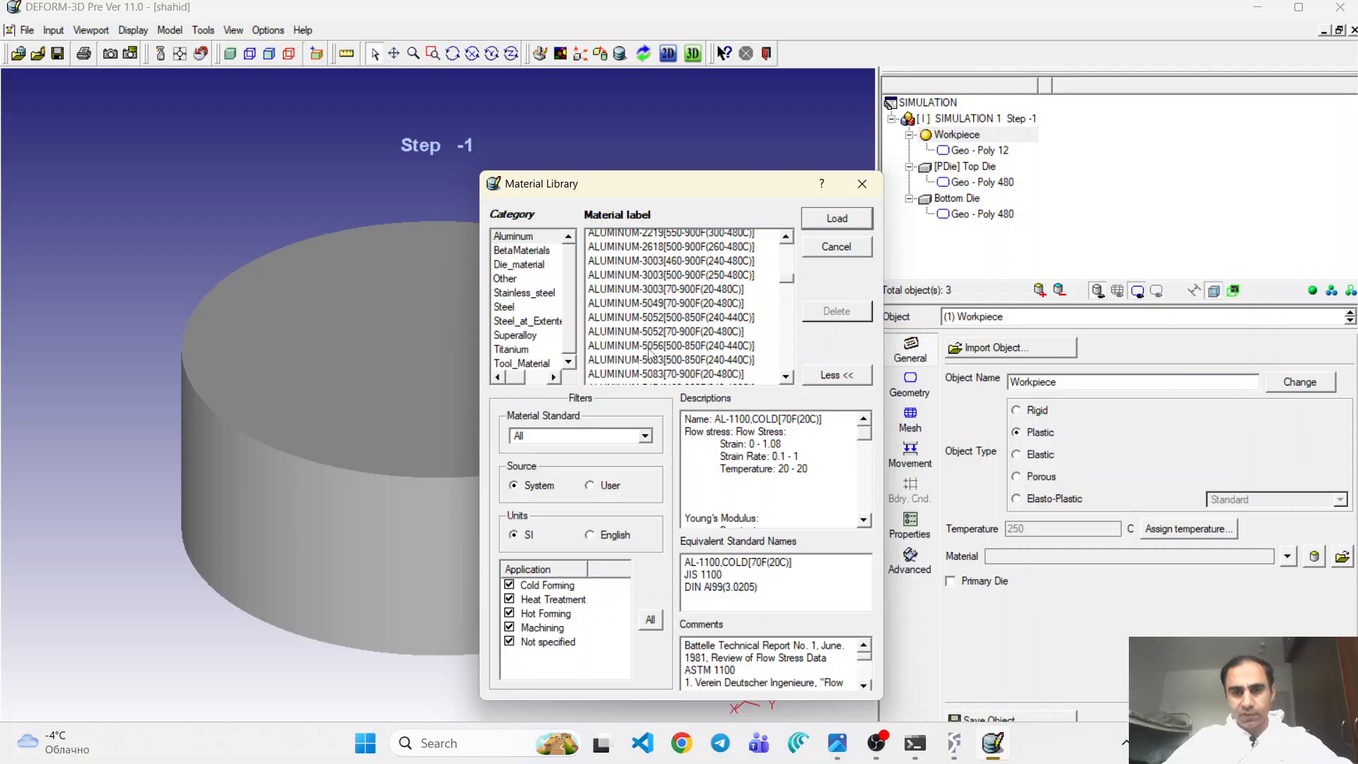
{"action": "scroll", "coordinate": [650, 354], "scroll_direction": "down", "scroll_amount": 5}
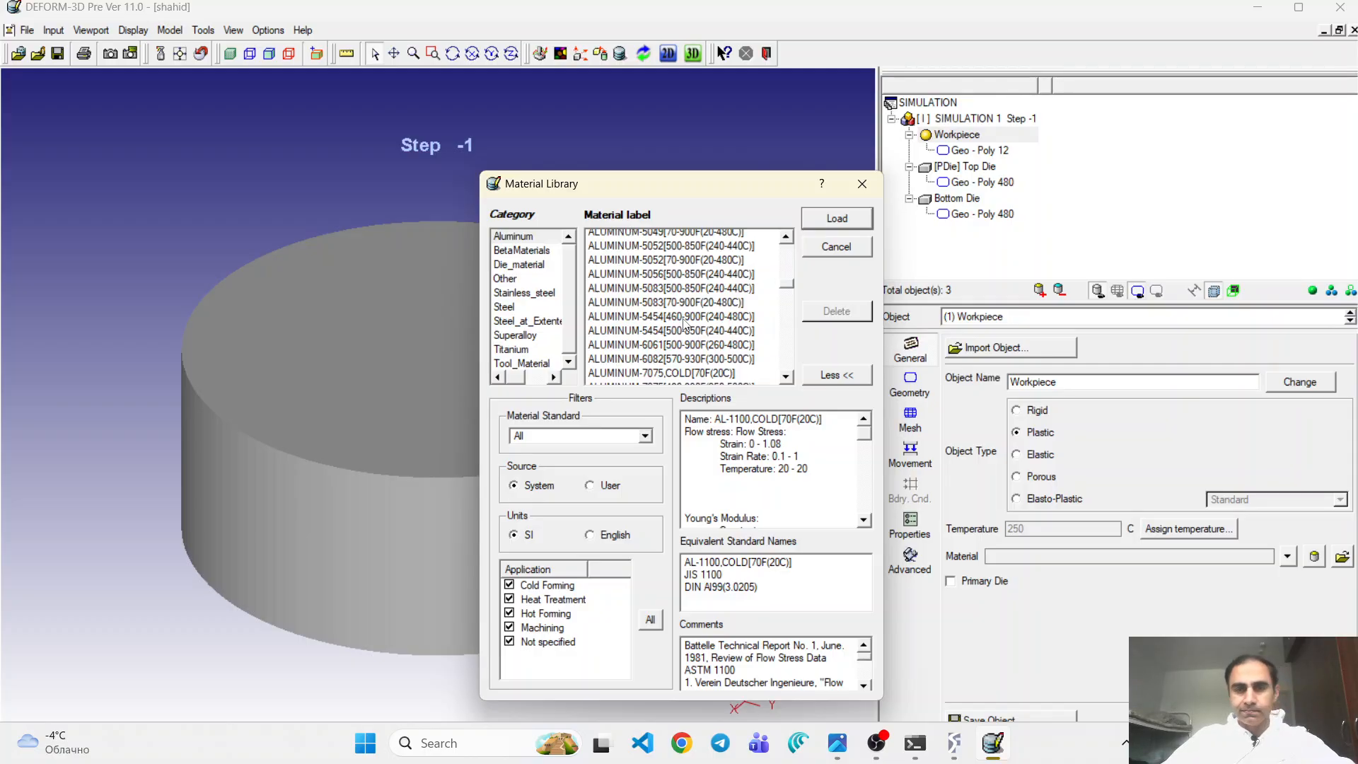
{"action": "left_click", "coordinate": [685, 319]}
{"action": "left_click", "coordinate": [832, 222]}
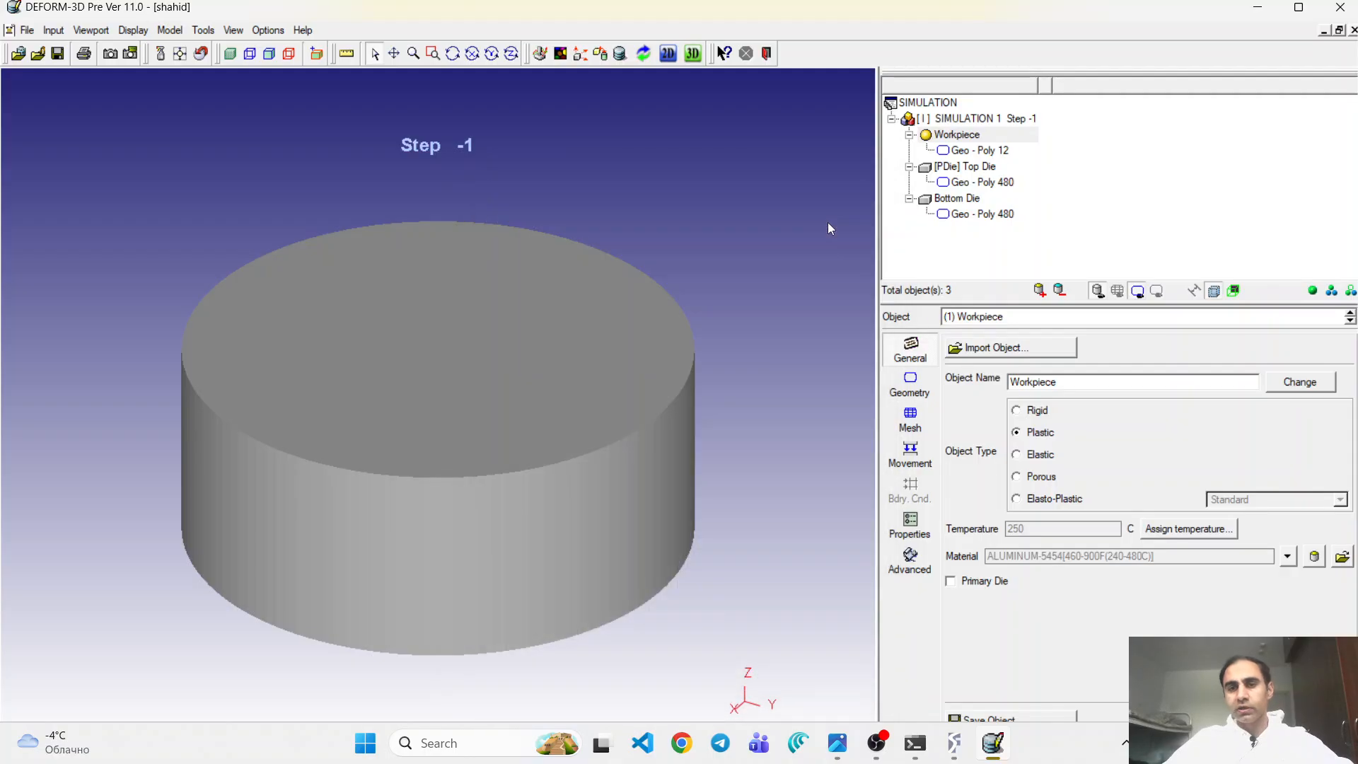
- Load the steel material AISI-1015[70-2000F(20-1100C)] from the material library for the top die
{"action": "left_click", "coordinate": [971, 168]}
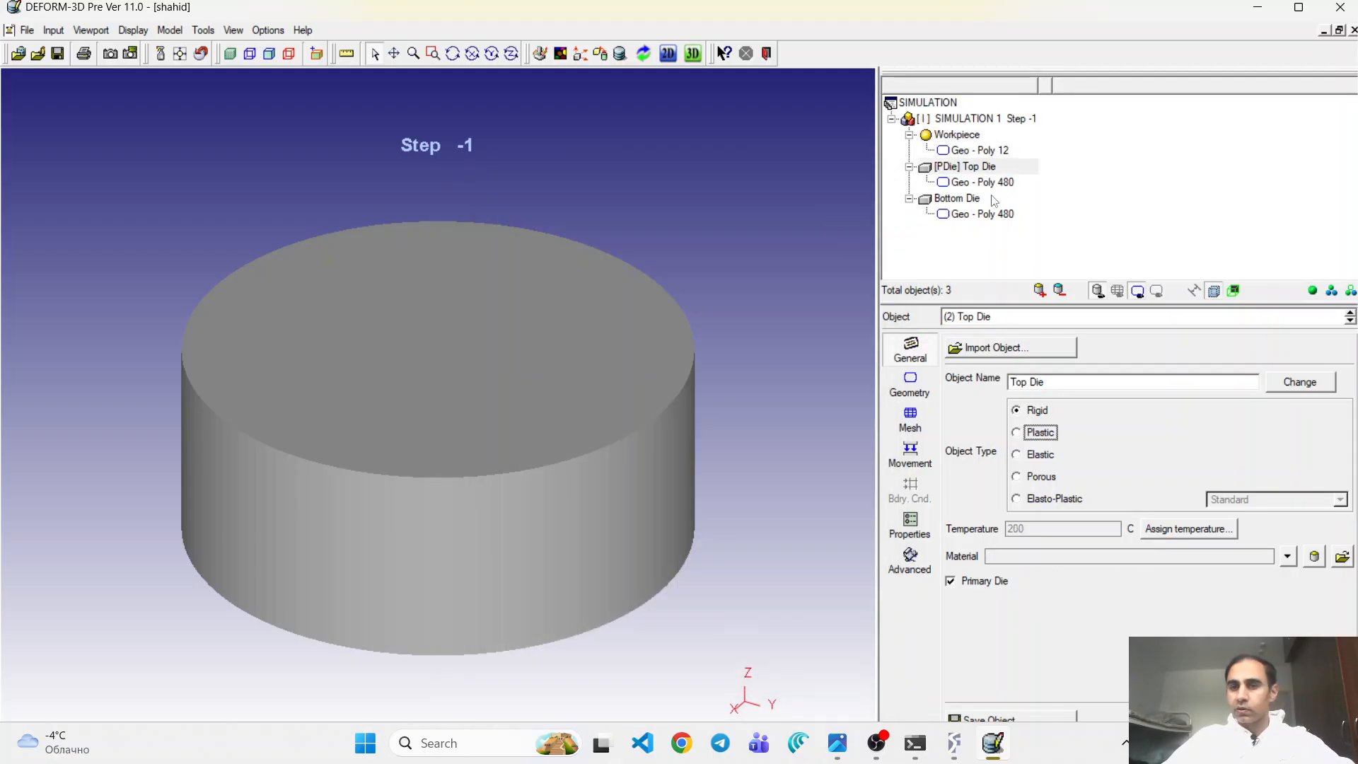
{"action": "left_click", "coordinate": [1314, 558]}
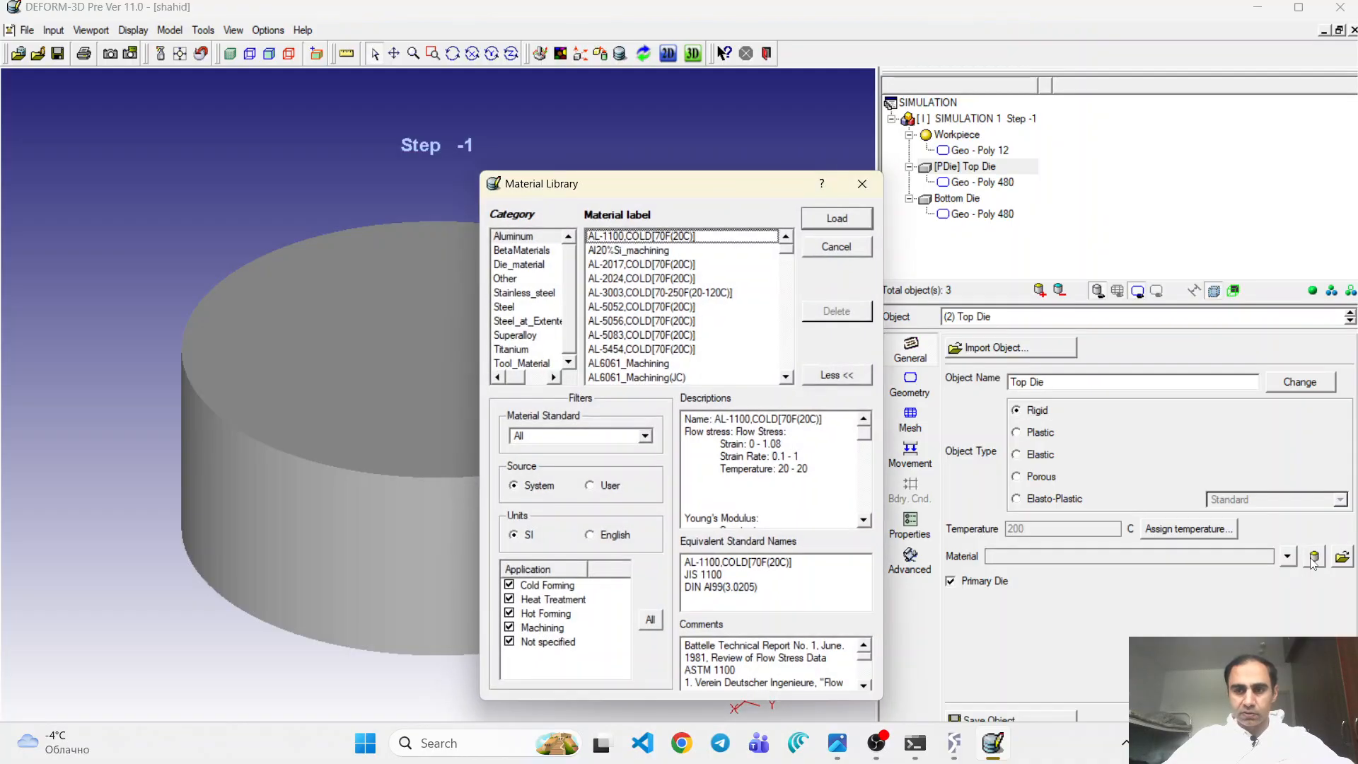
{"action": "left_click", "coordinate": [504, 308]}
{"action": "scroll", "coordinate": [682, 316], "scroll_direction": "down", "scroll_amount": 2}
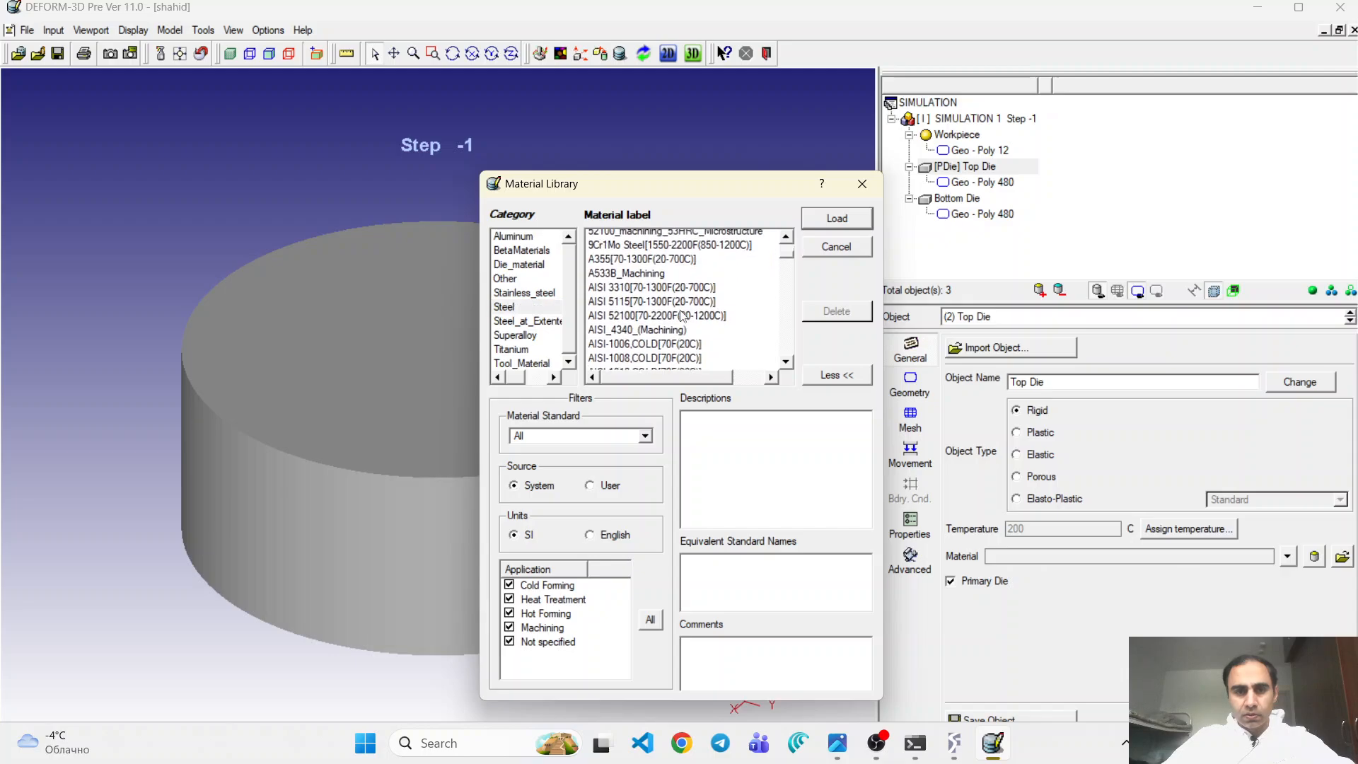
{"action": "scroll", "coordinate": [683, 316], "scroll_direction": "down", "scroll_amount": 2}
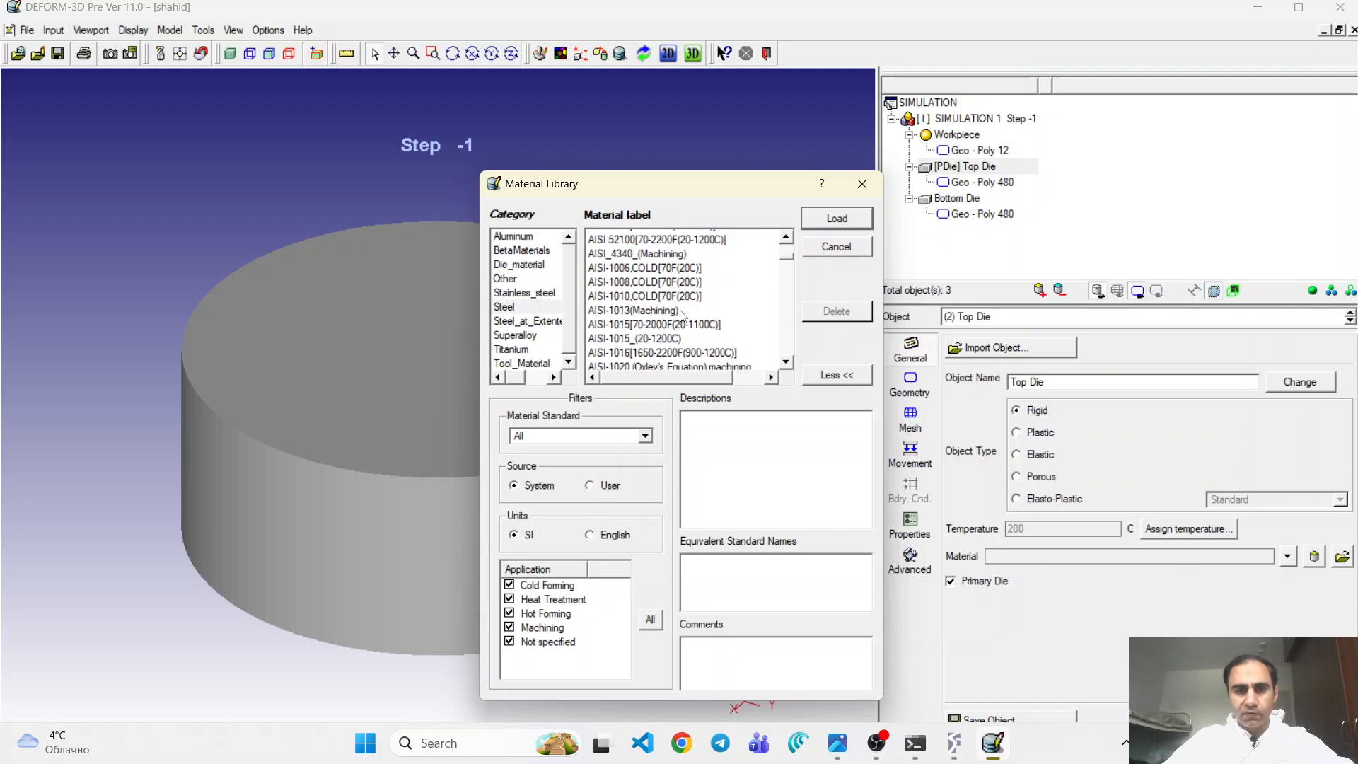
{"action": "left_click", "coordinate": [659, 326]}
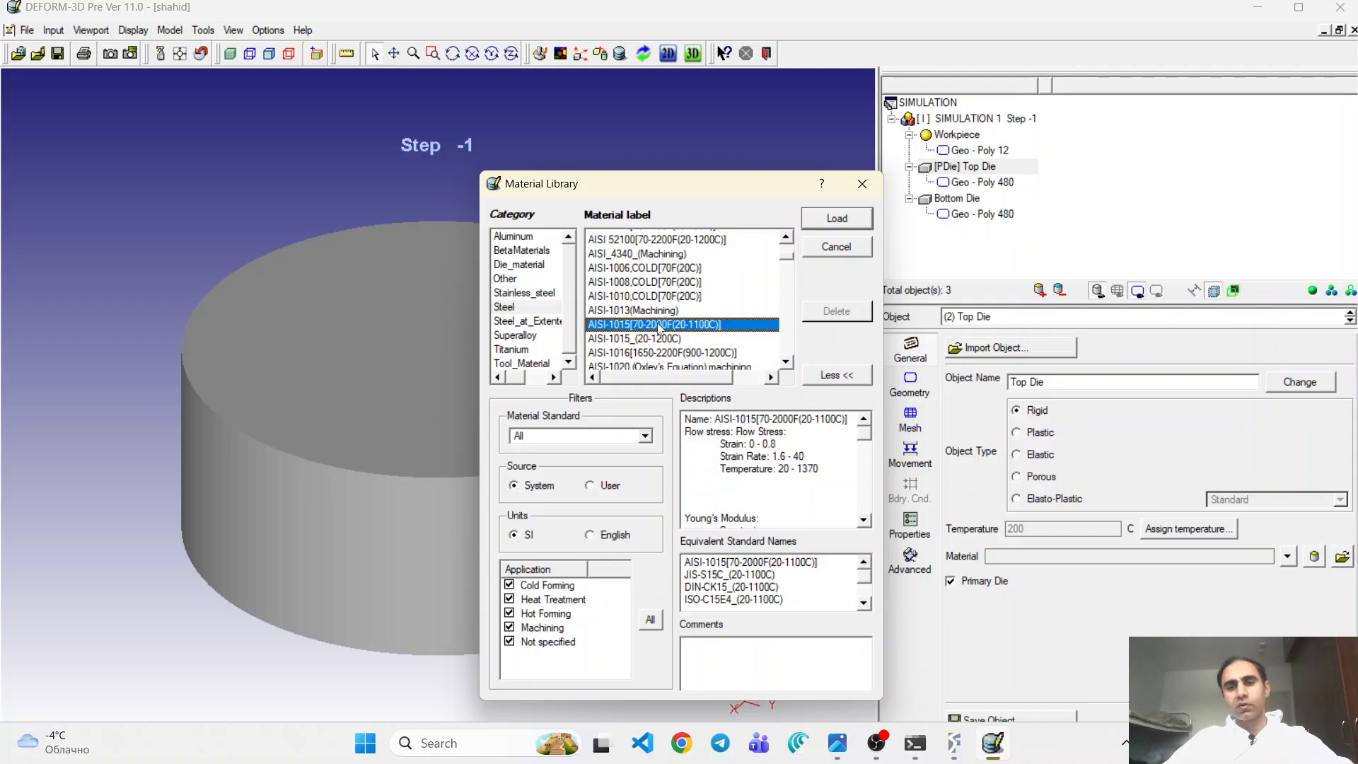
{"action": "left_click", "coordinate": [825, 213]}
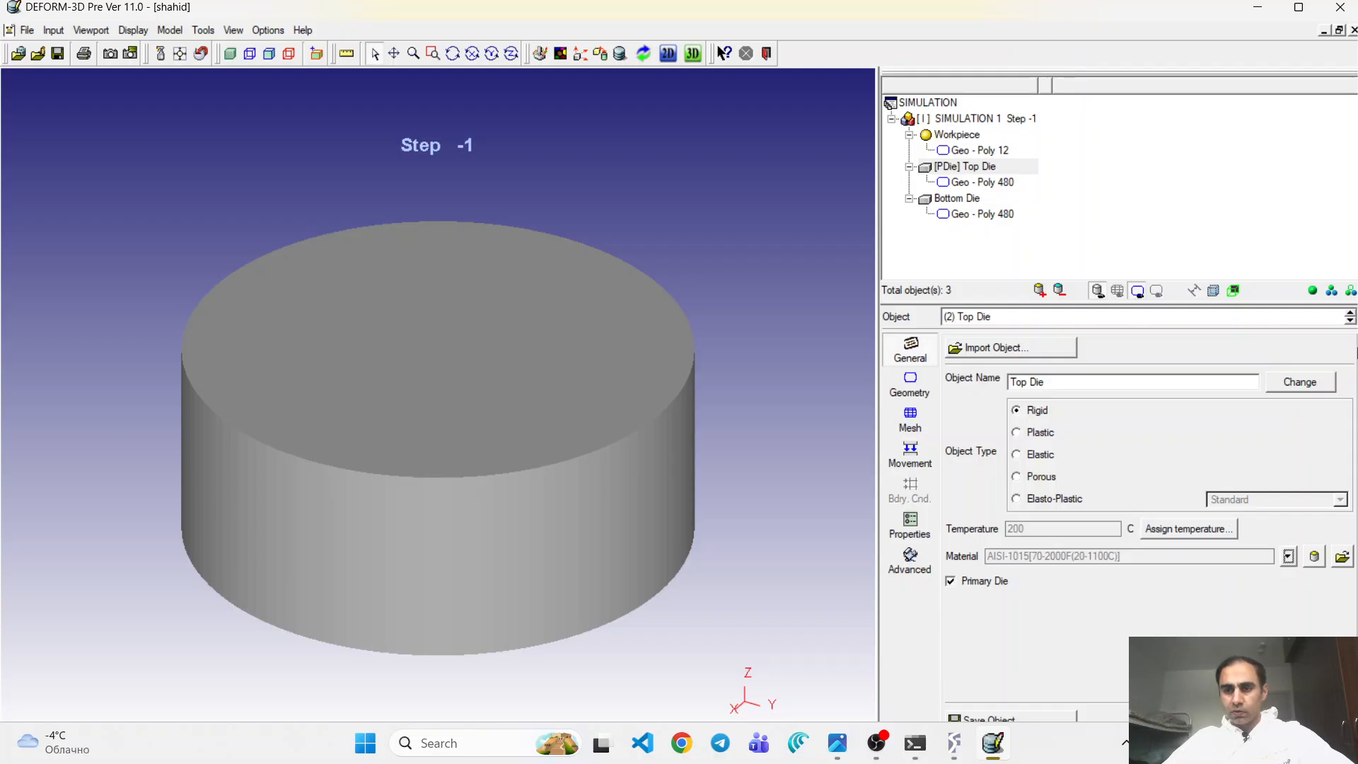
- Assign the already loaded AISI-1015[70-2000F(20-1100C)] material to the bottom die
{"action": "left_click", "coordinate": [956, 198]}
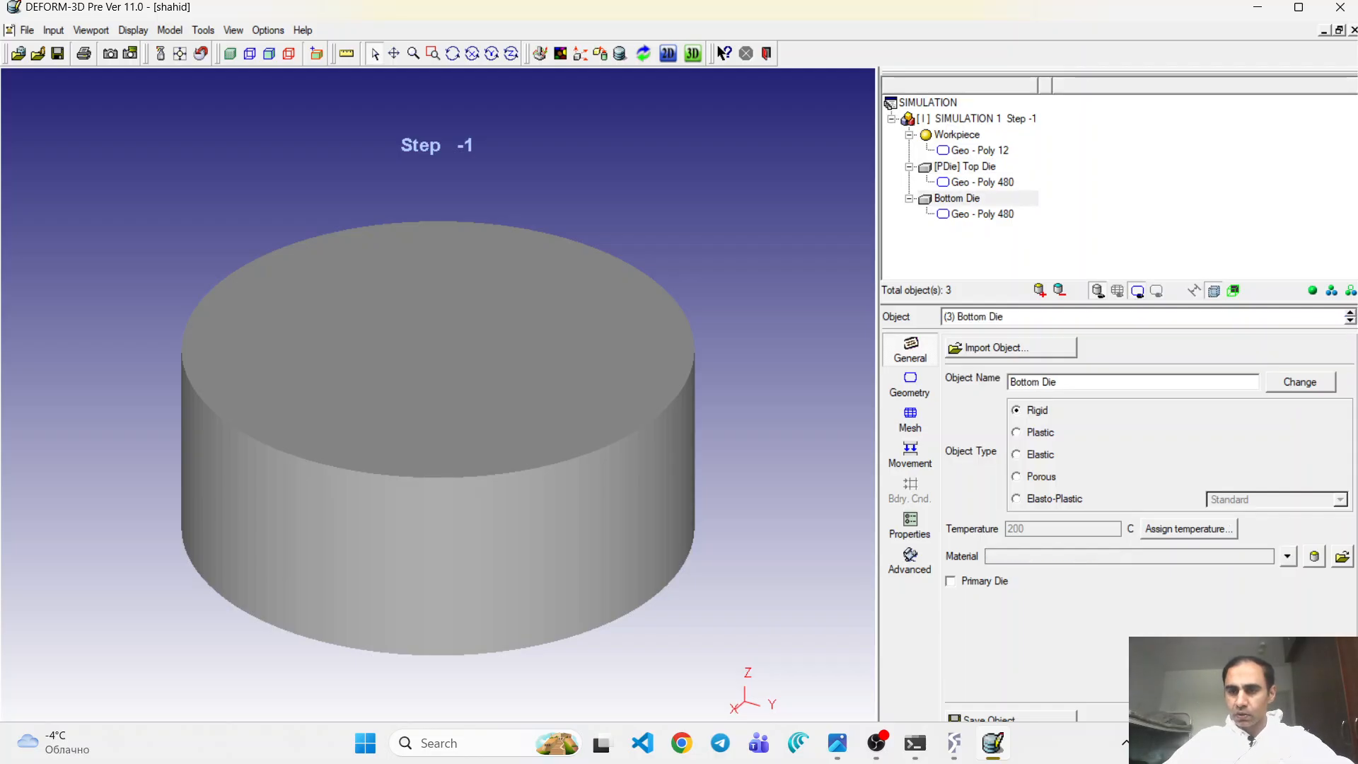
{"action": "left_click", "coordinate": [1288, 557]}
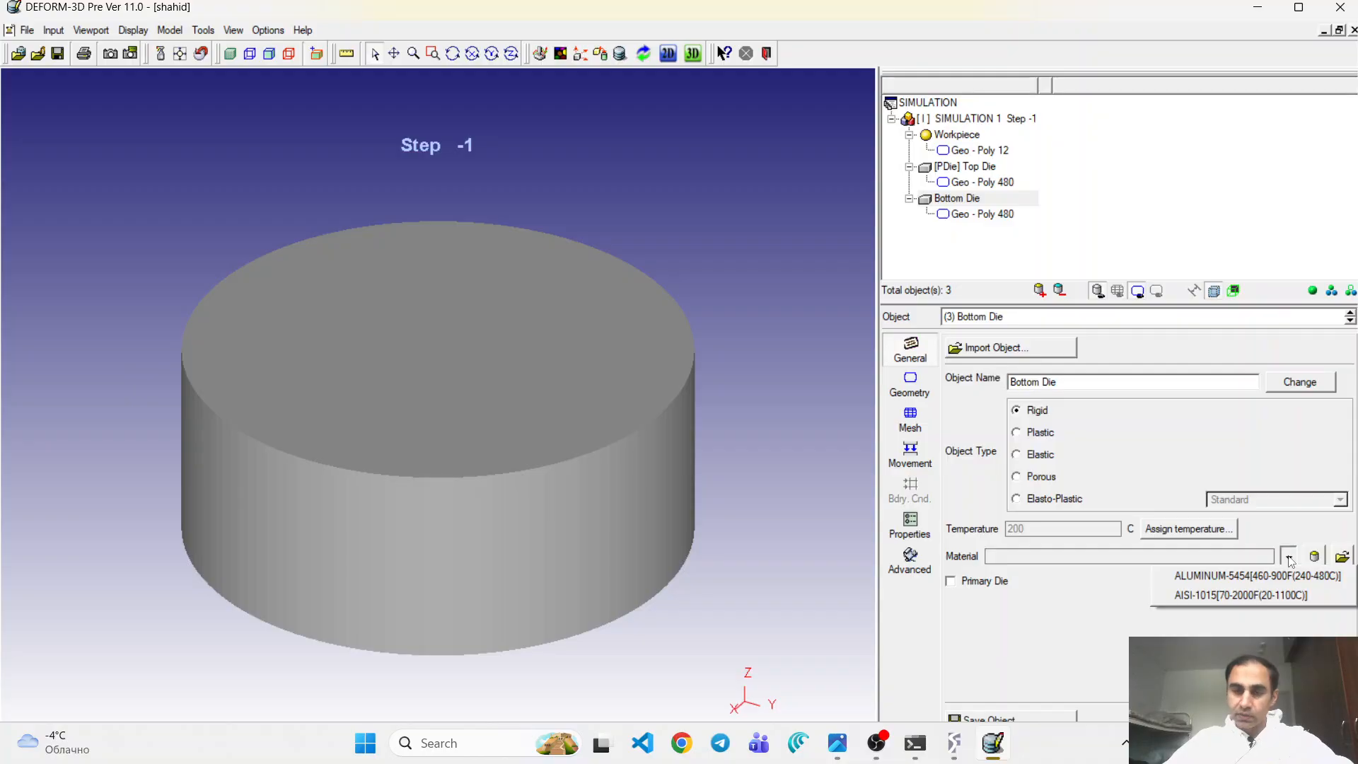
{"action": "left_click", "coordinate": [1250, 596]}
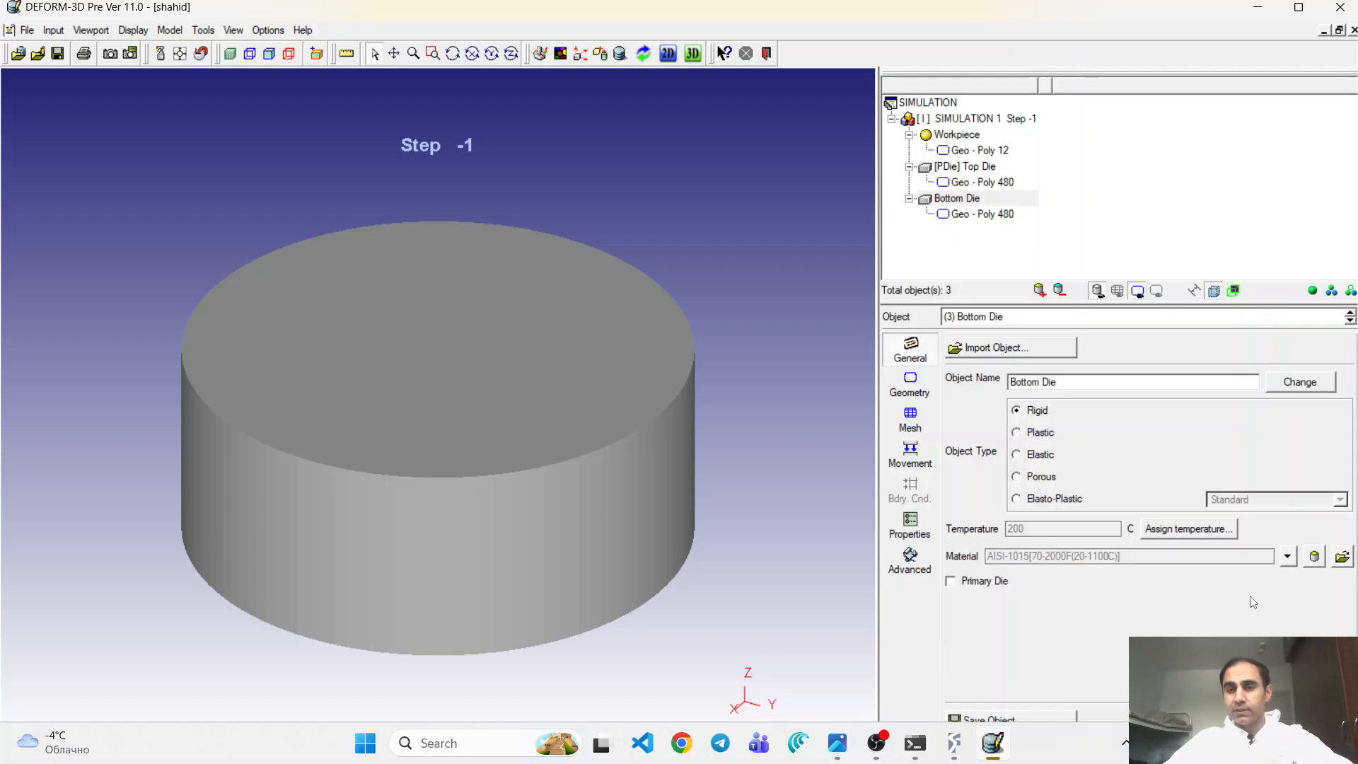
- Generate the workpiece's tetrahedral mesh with 32000 elements and assign the default boundary conditions
{"action": "left_click", "coordinate": [1351, 316]}
{"action": "left_click", "coordinate": [1351, 317]}
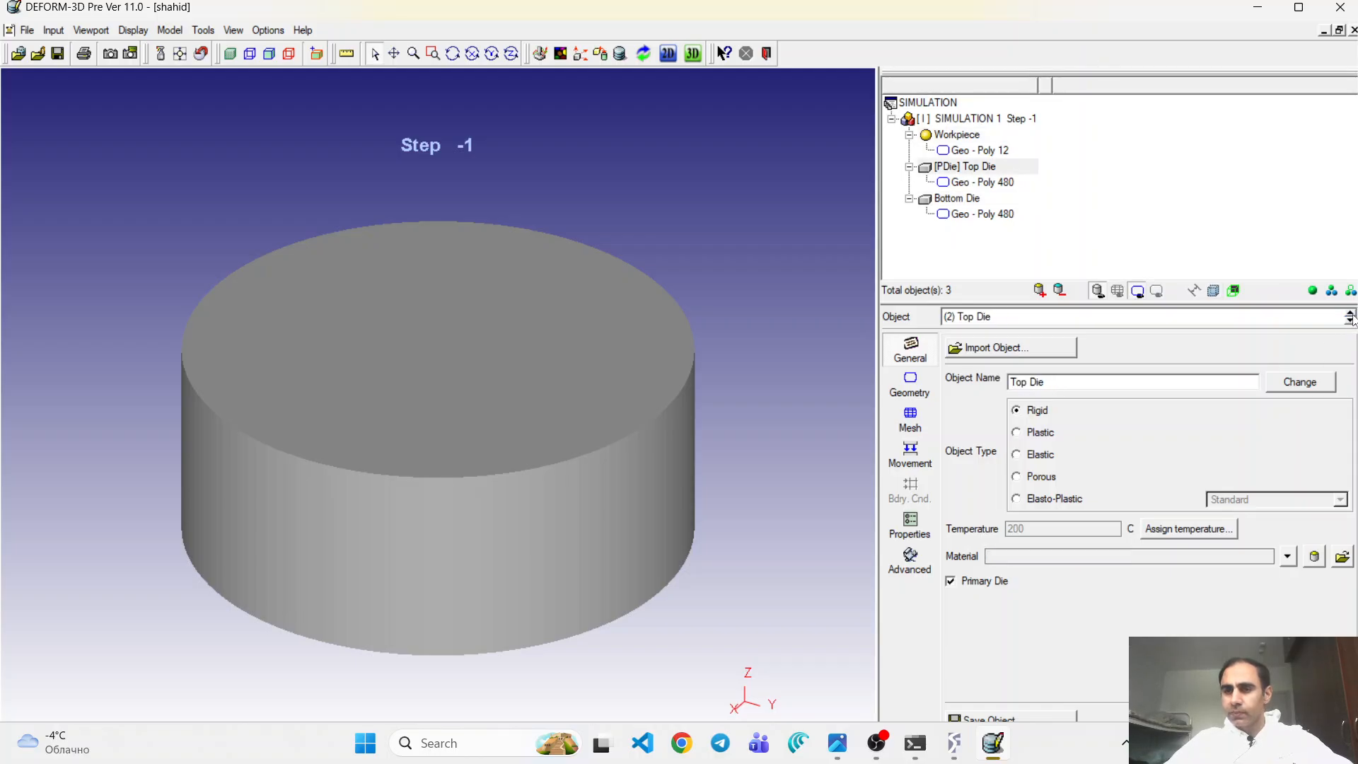
{"action": "left_click", "coordinate": [1350, 316]}
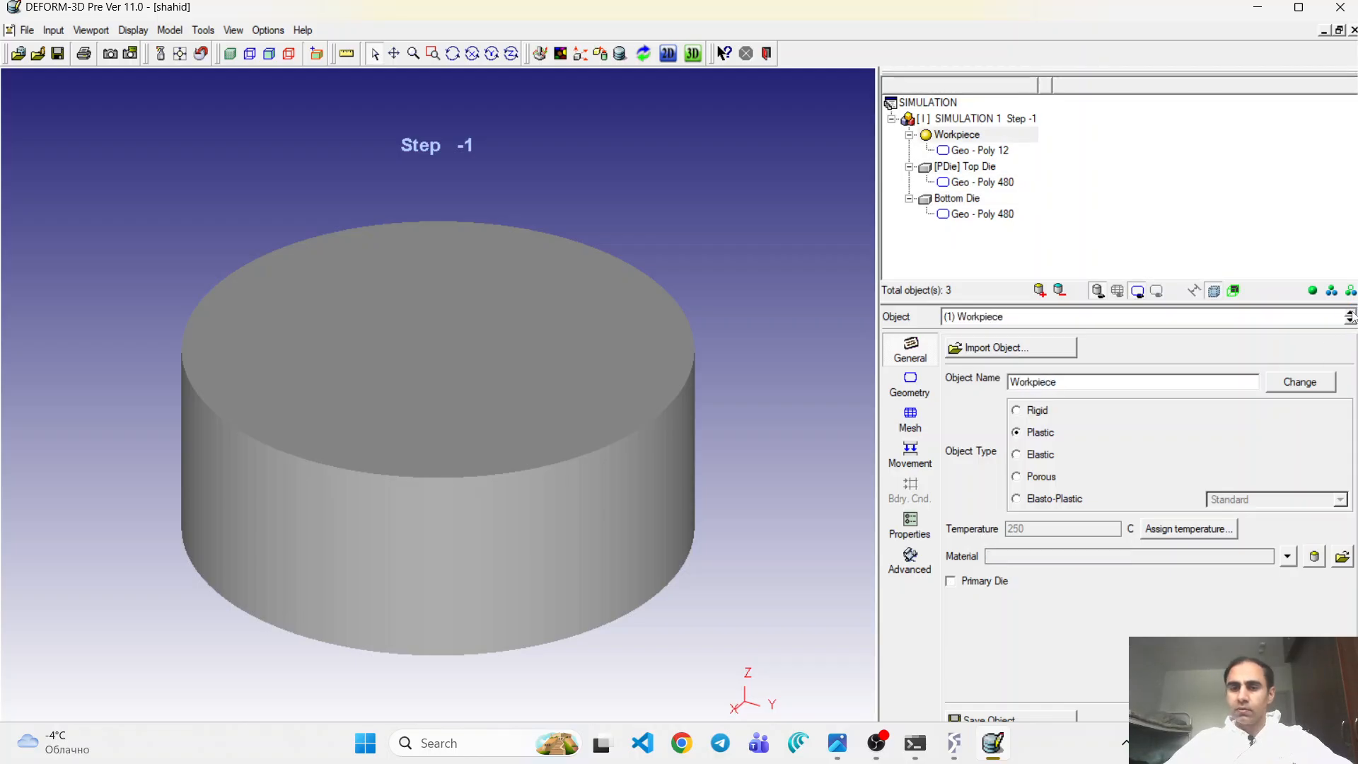
{"action": "left_click", "coordinate": [912, 425]}
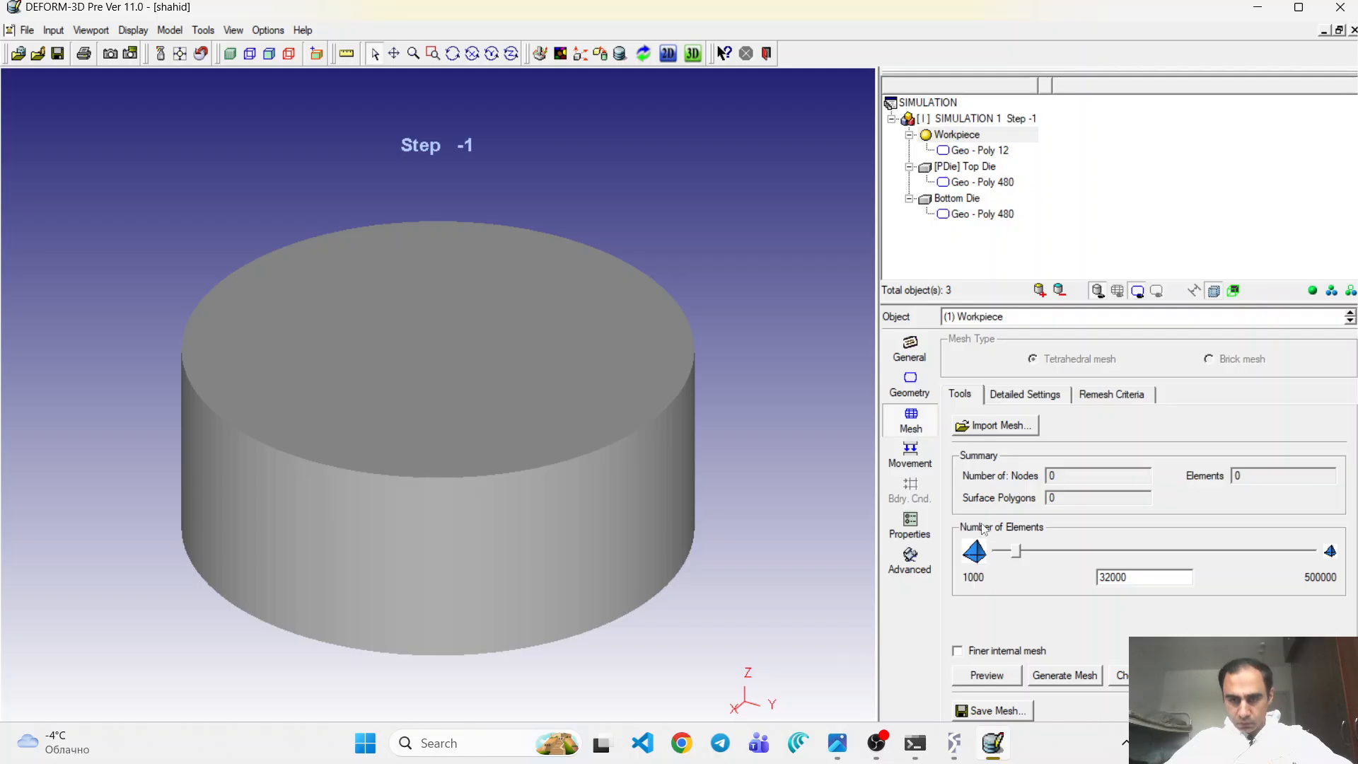
{"action": "left_click", "coordinate": [1075, 674]}
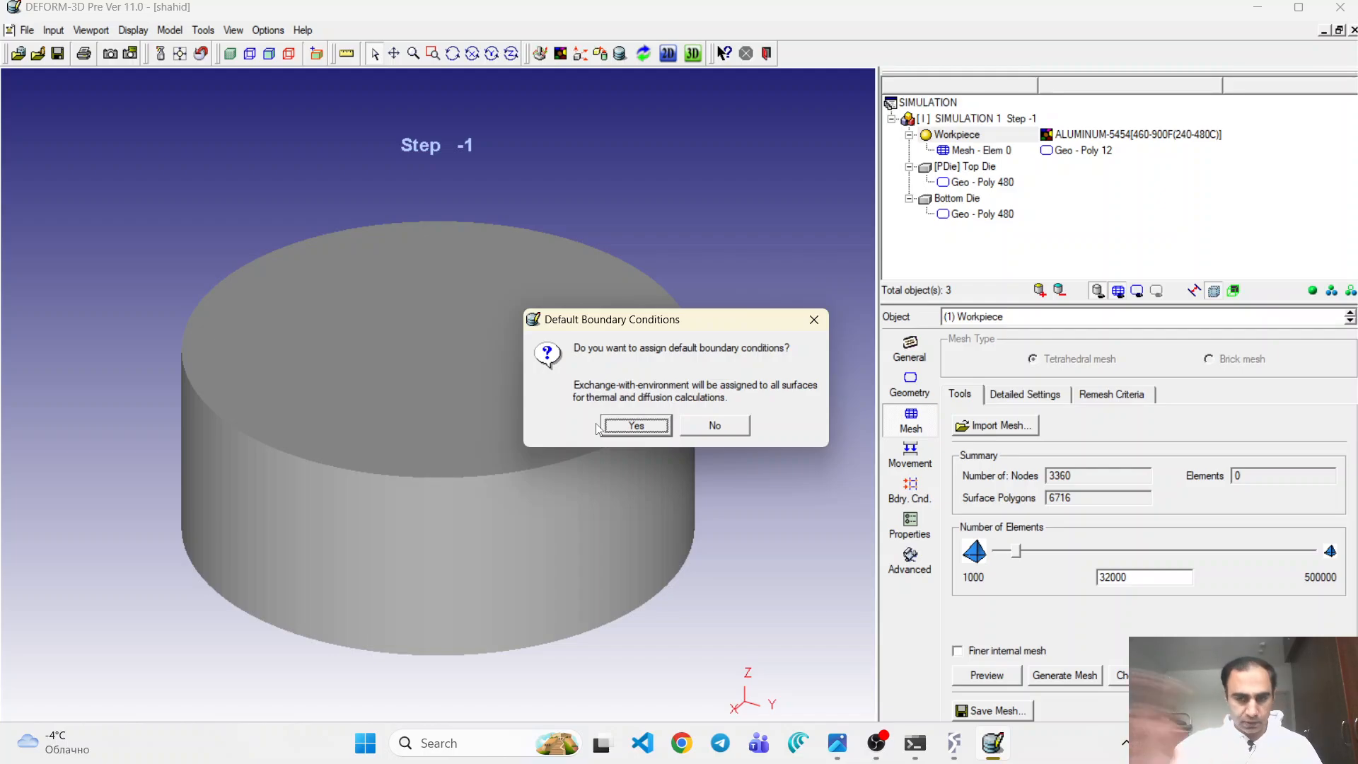
{"action": "left_click", "coordinate": [629, 425]}
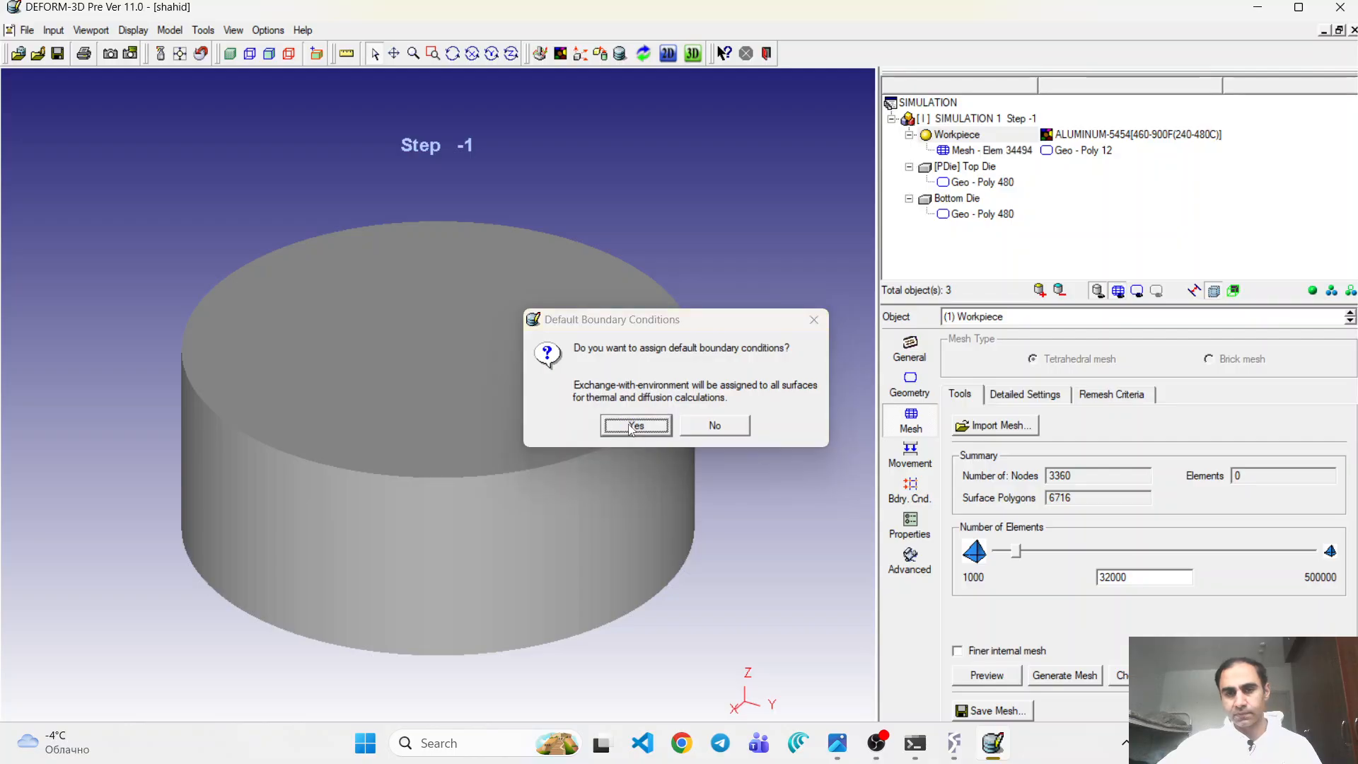
- Turn on heat transfer so that the rigid top die can be meshed, keeping its object type
{"action": "left_click", "coordinate": [1350, 321]}
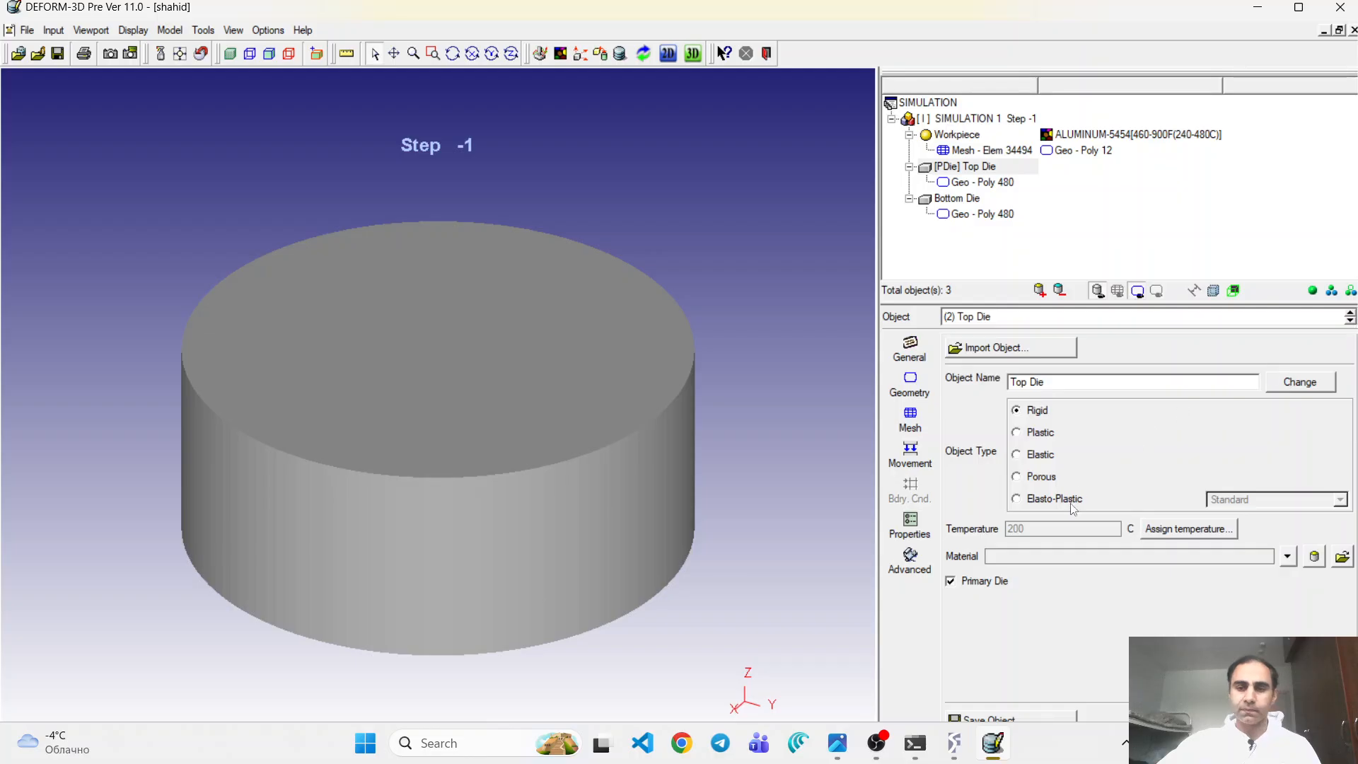
{"action": "left_click", "coordinate": [913, 427]}
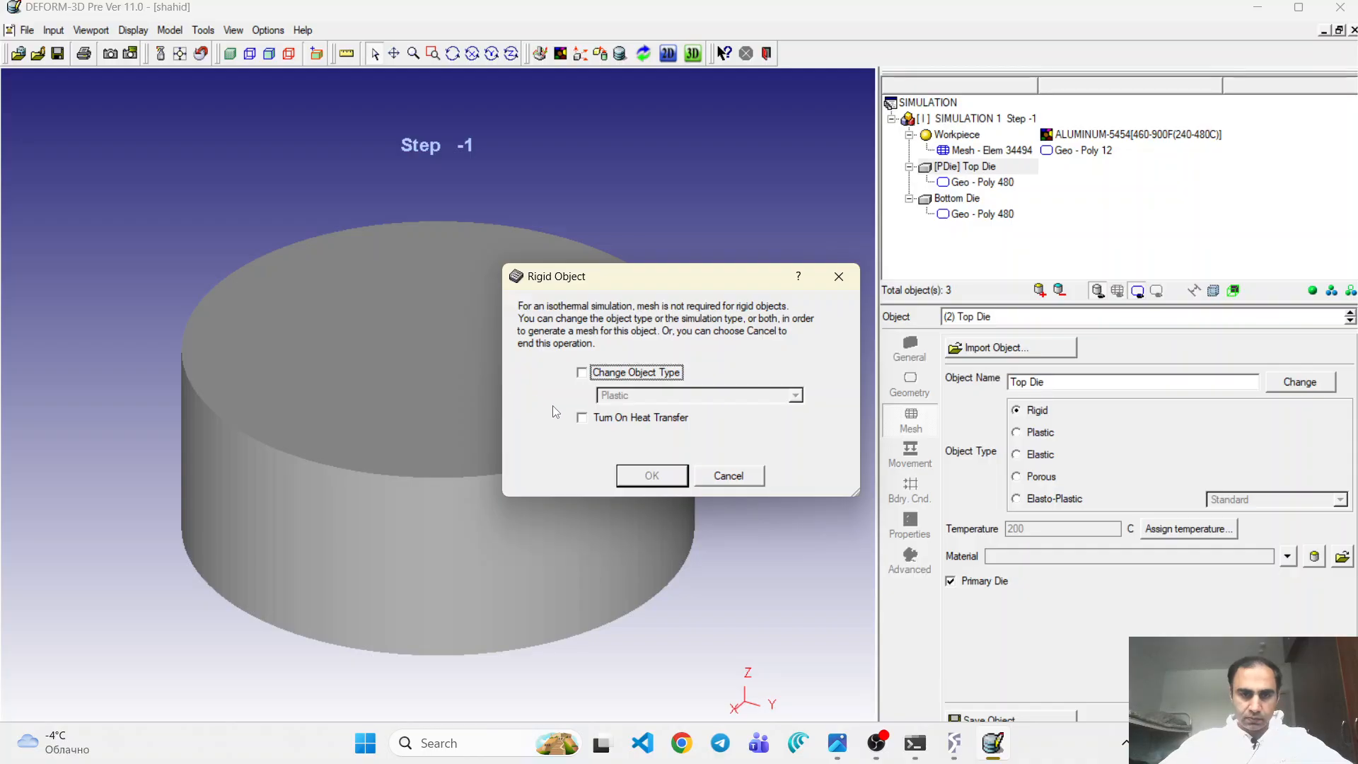
{"action": "left_click", "coordinate": [581, 418]}
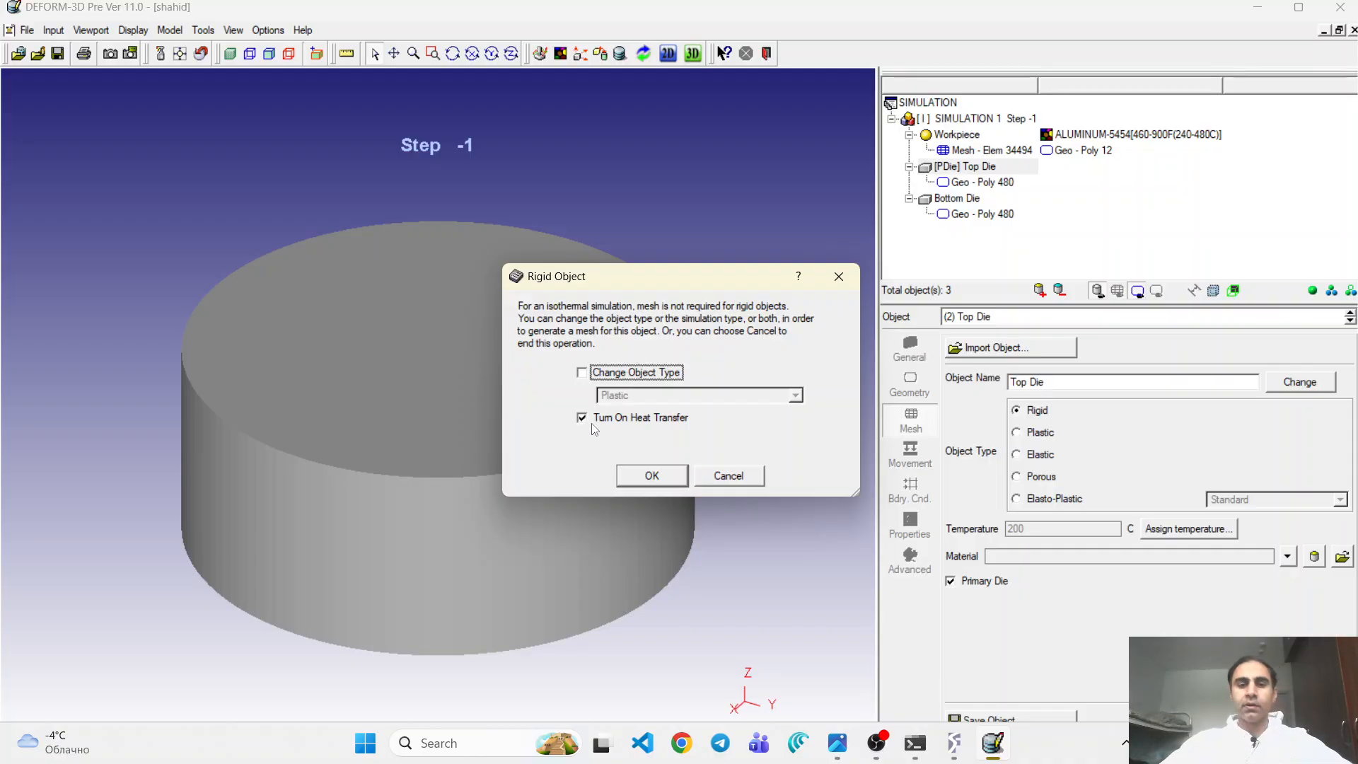
{"action": "left_click", "coordinate": [650, 477]}
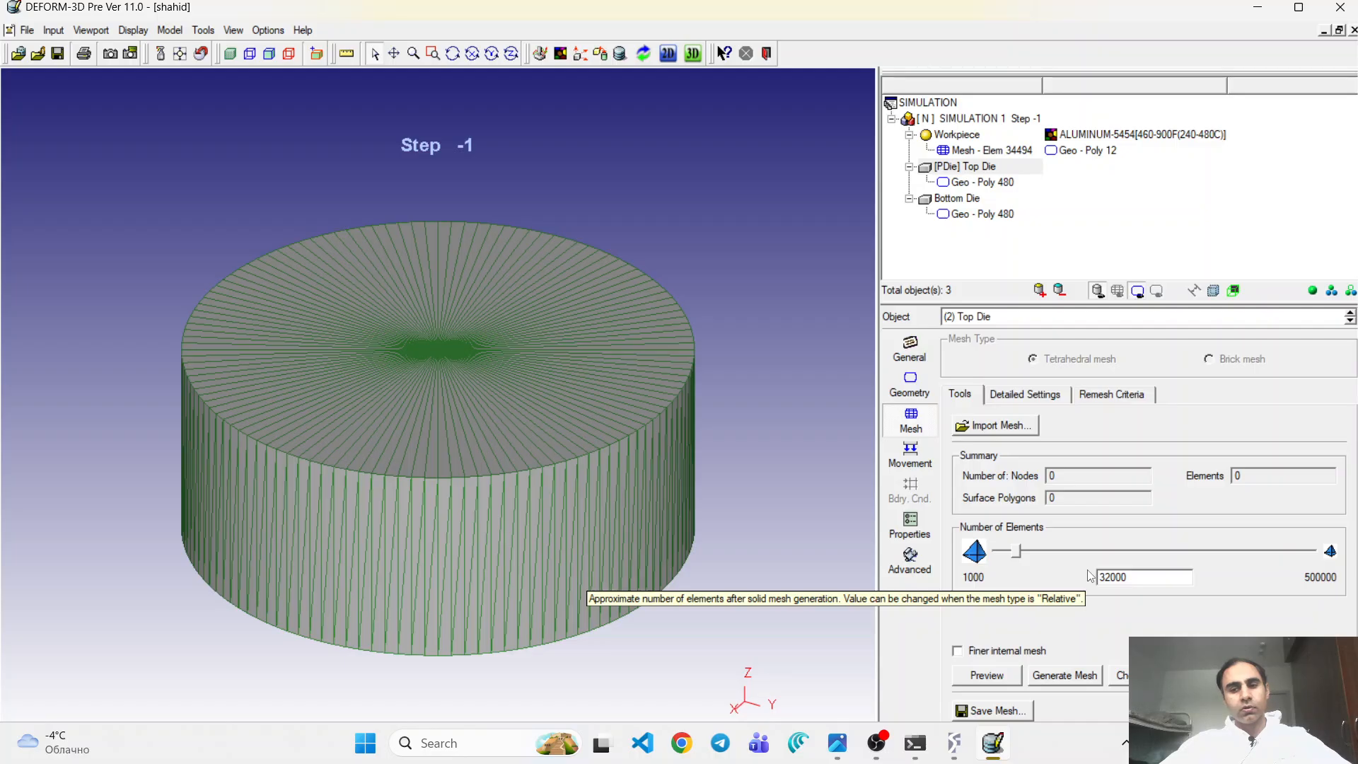
- Generate tetrahedral meshes with 32000 elements for the top and bottom dies, assigning default boundary conditions to both
{"action": "left_click", "coordinate": [1065, 677]}
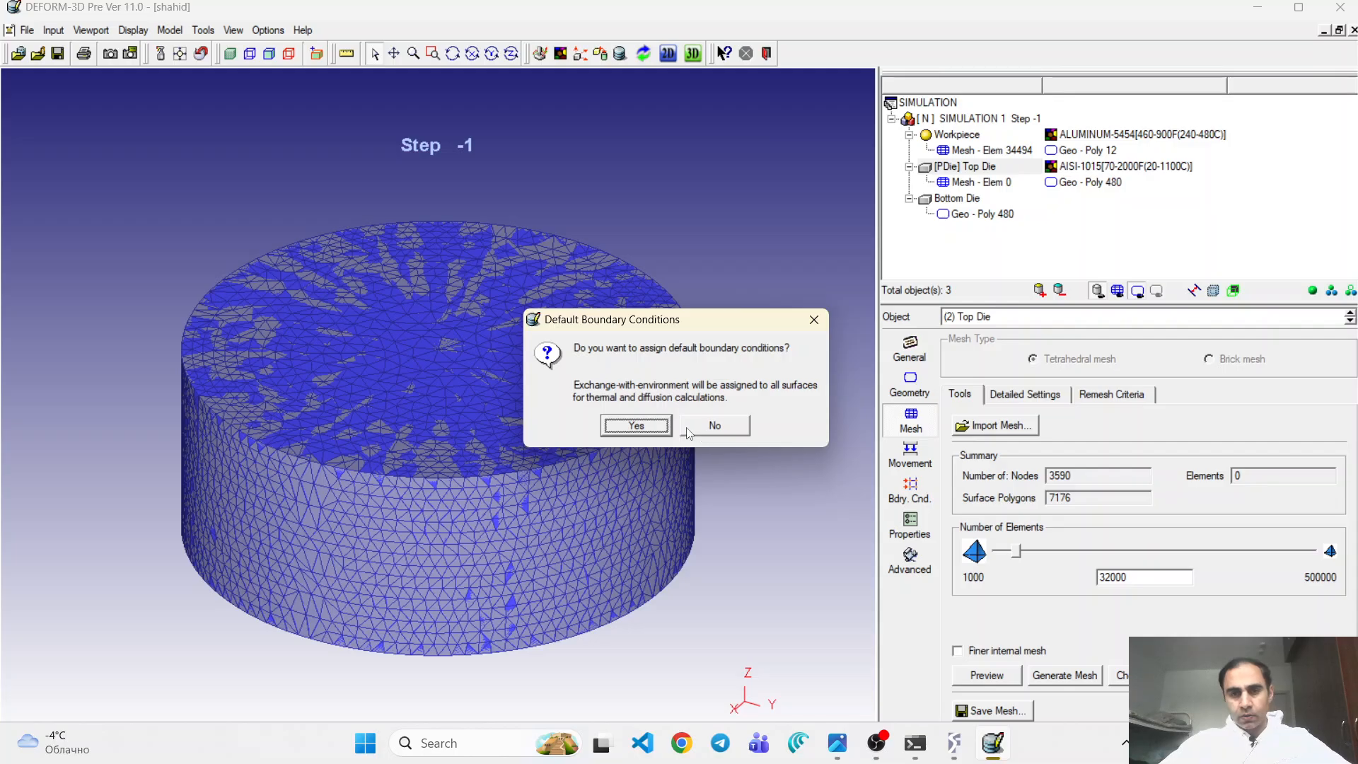
{"action": "left_click", "coordinate": [640, 428]}
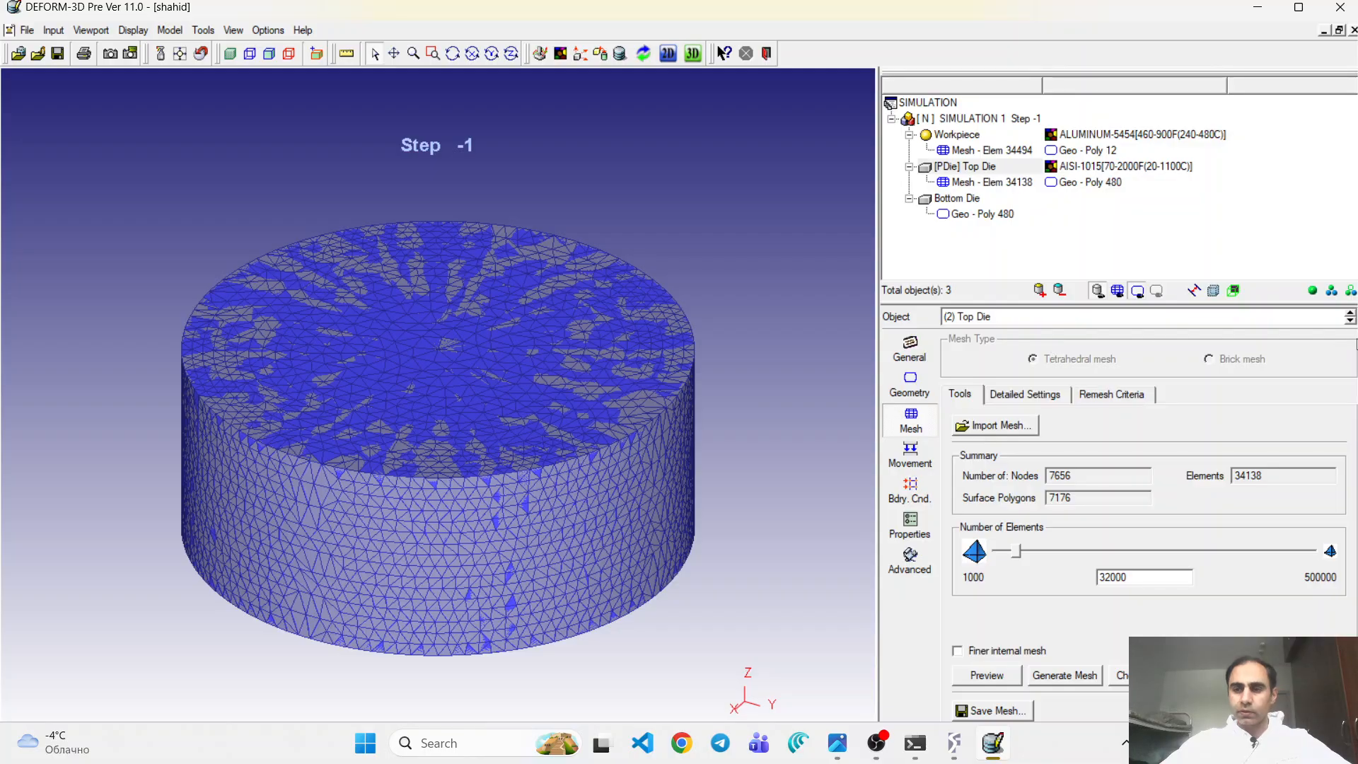
{"action": "left_click", "coordinate": [1350, 320]}
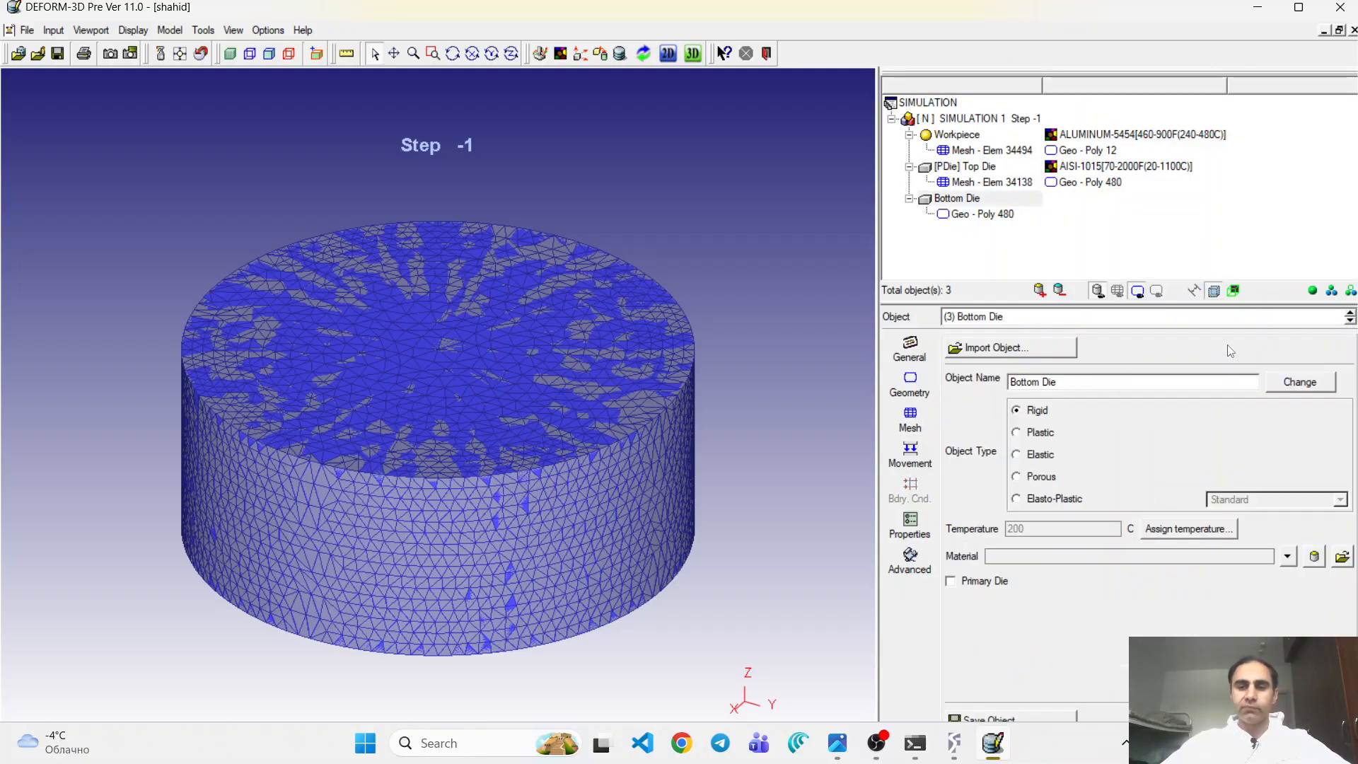
{"action": "left_click", "coordinate": [910, 420]}
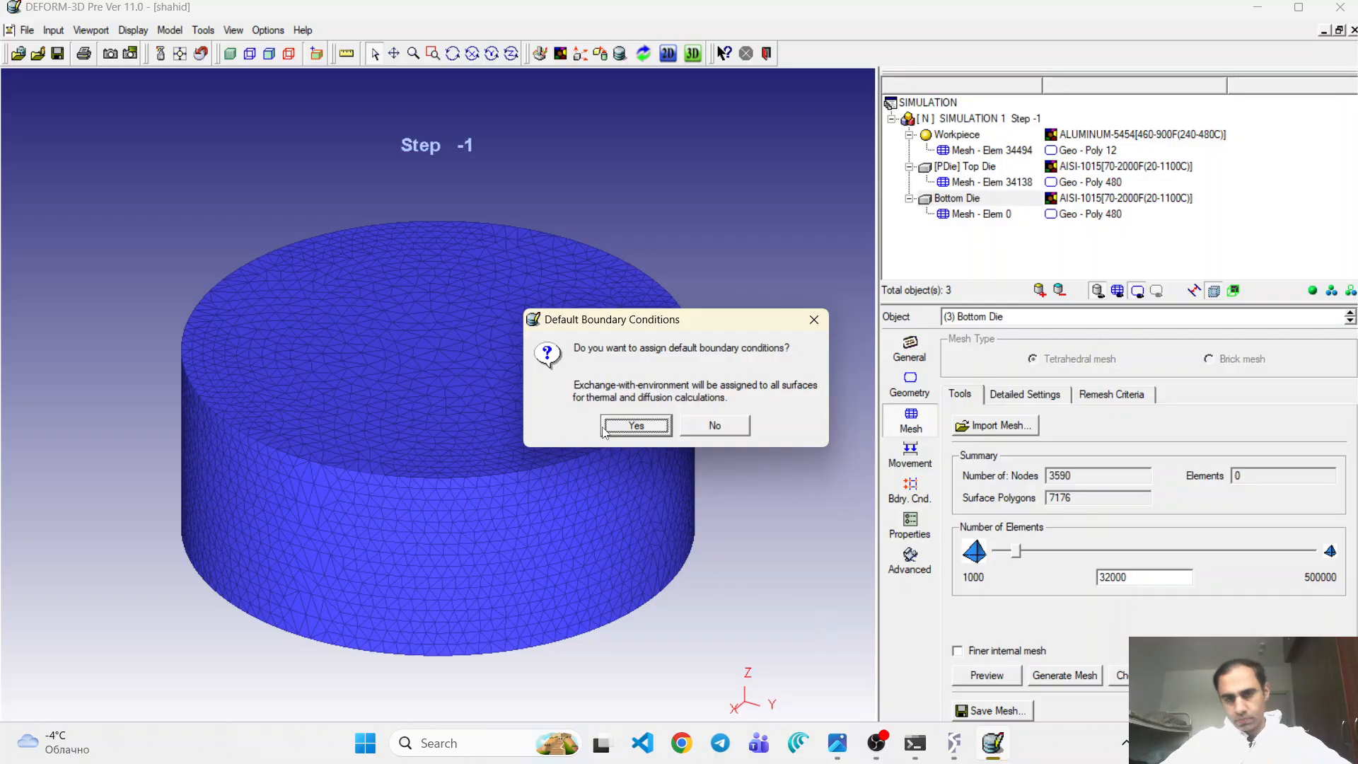
{"action": "left_click", "coordinate": [636, 426]}
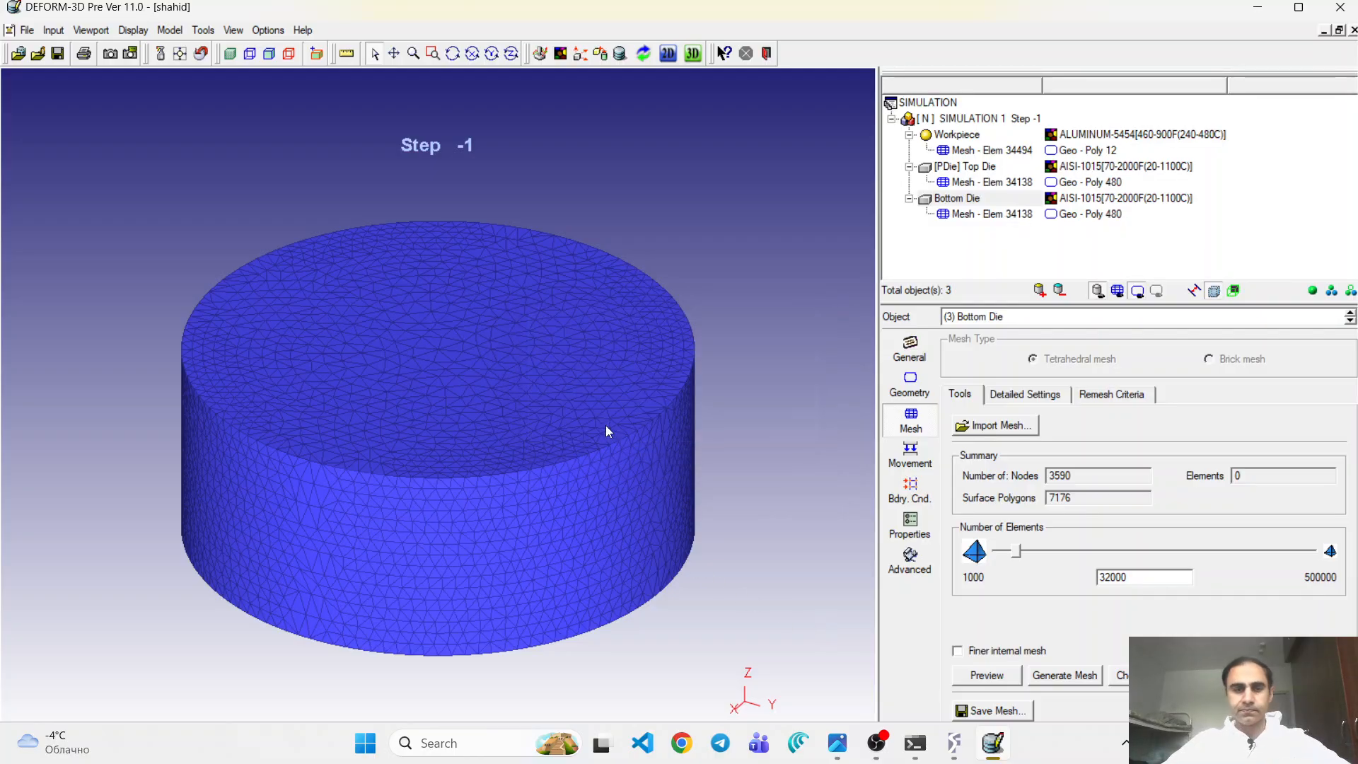
- Move the bottom die down along -Z with drag translation so it sits below the workpiece
{"action": "left_click", "coordinate": [581, 55]}
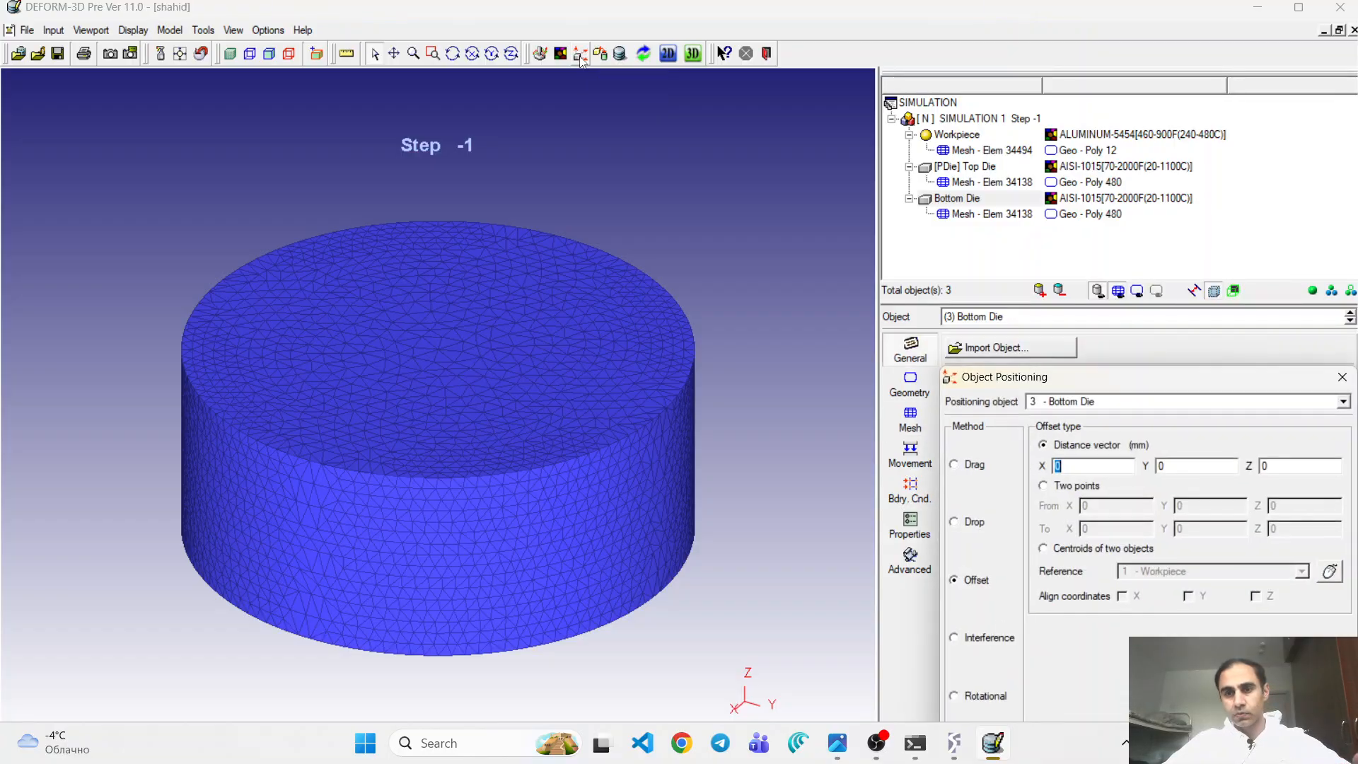
{"action": "left_click", "coordinate": [954, 465]}
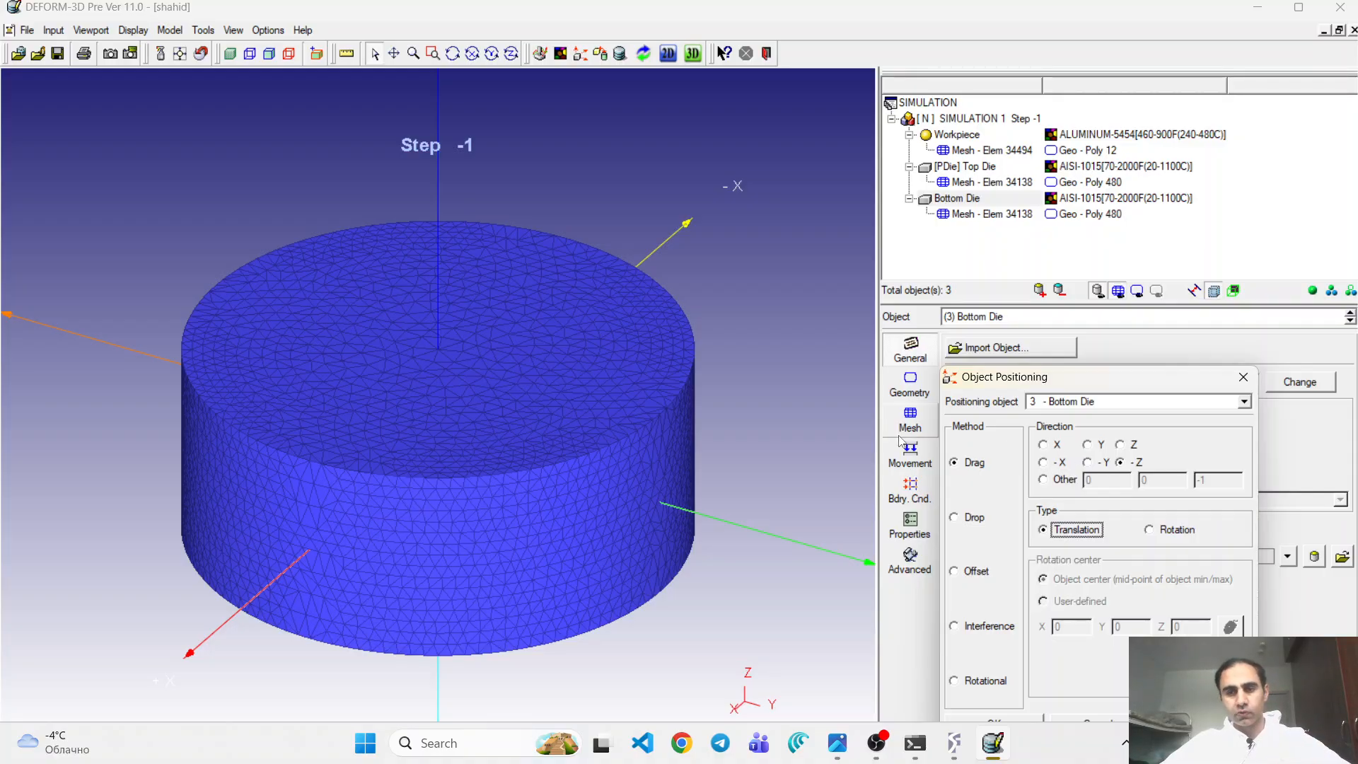
{"action": "left_click", "coordinate": [474, 471]}
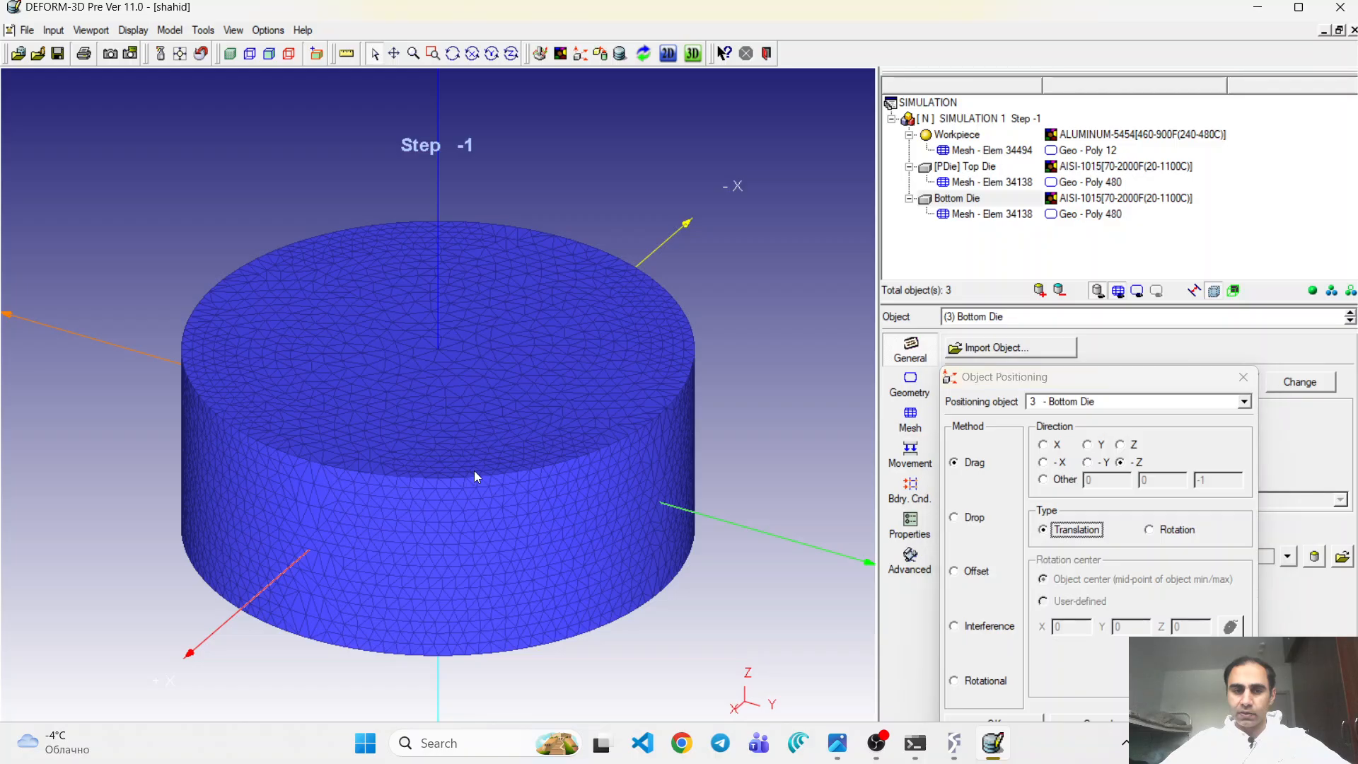
{"action": "left_click_drag", "start_coordinate": [474, 471], "coordinate": [473, 707]}
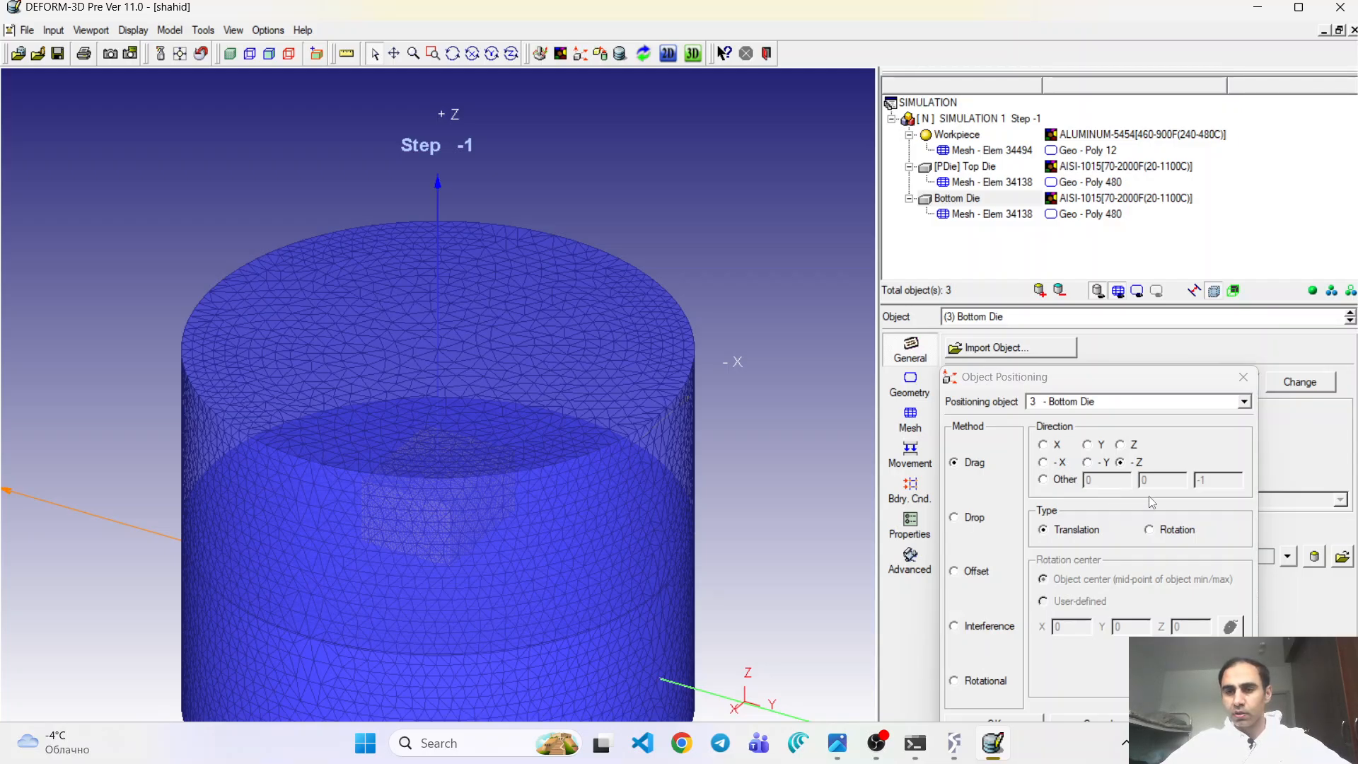
- Move the top die up along Z with drag translation so it sits clear above the workpiece
{"action": "left_click", "coordinate": [1245, 401]}
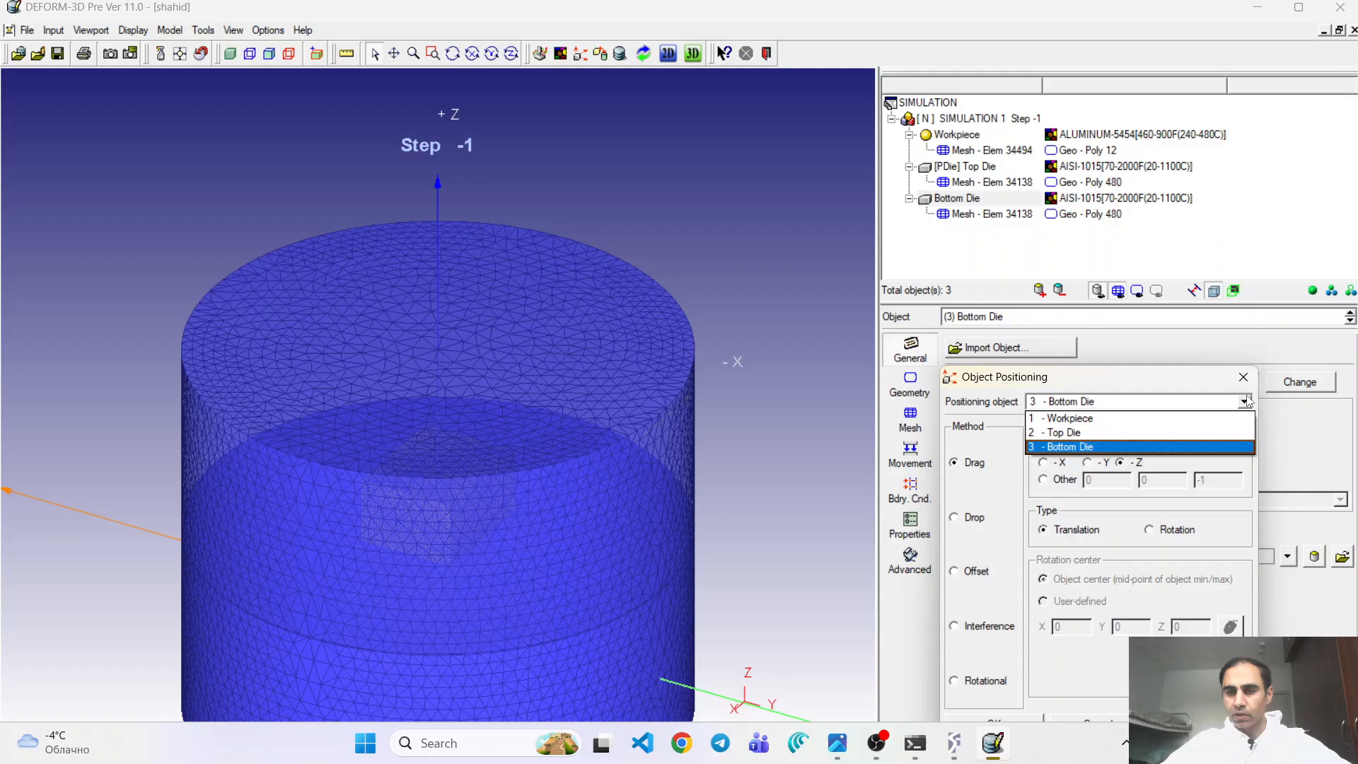
{"action": "left_click", "coordinate": [1203, 433]}
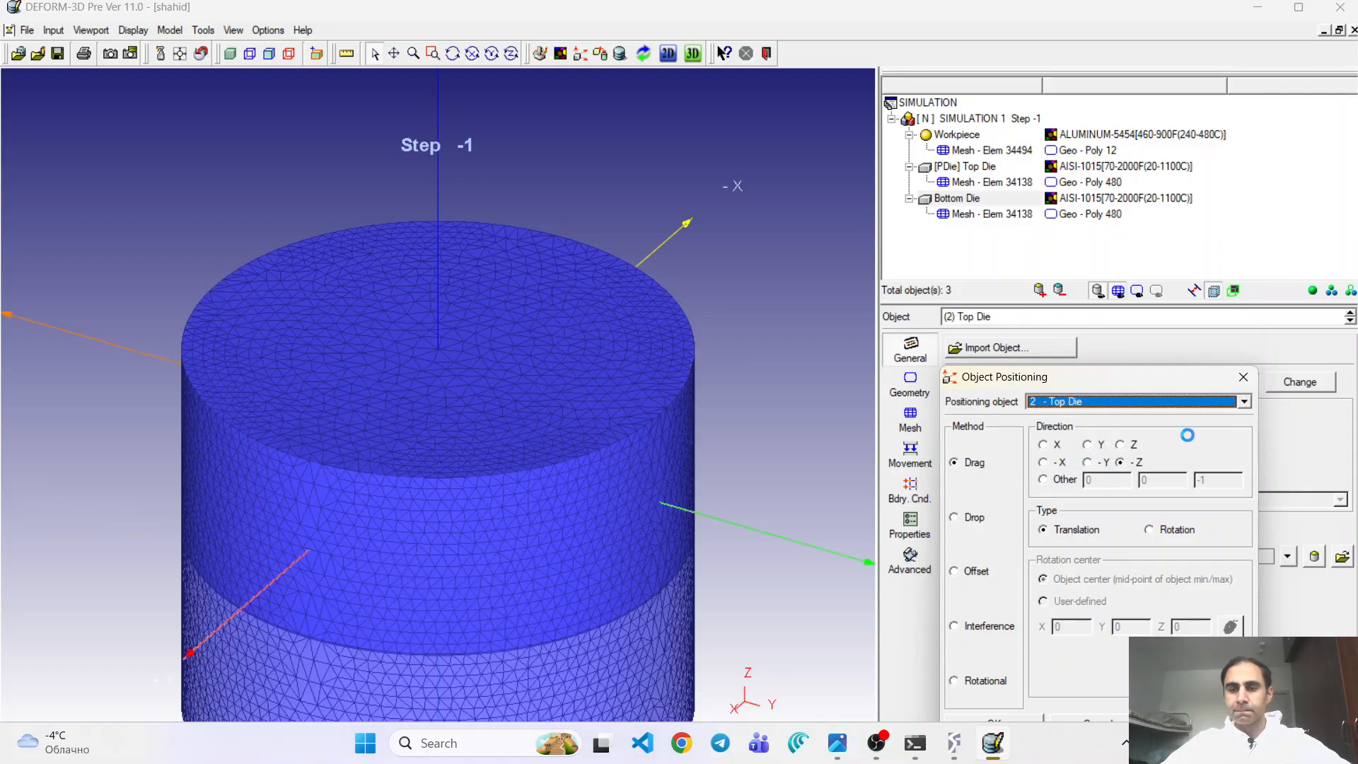
{"action": "left_click", "coordinate": [1121, 445]}
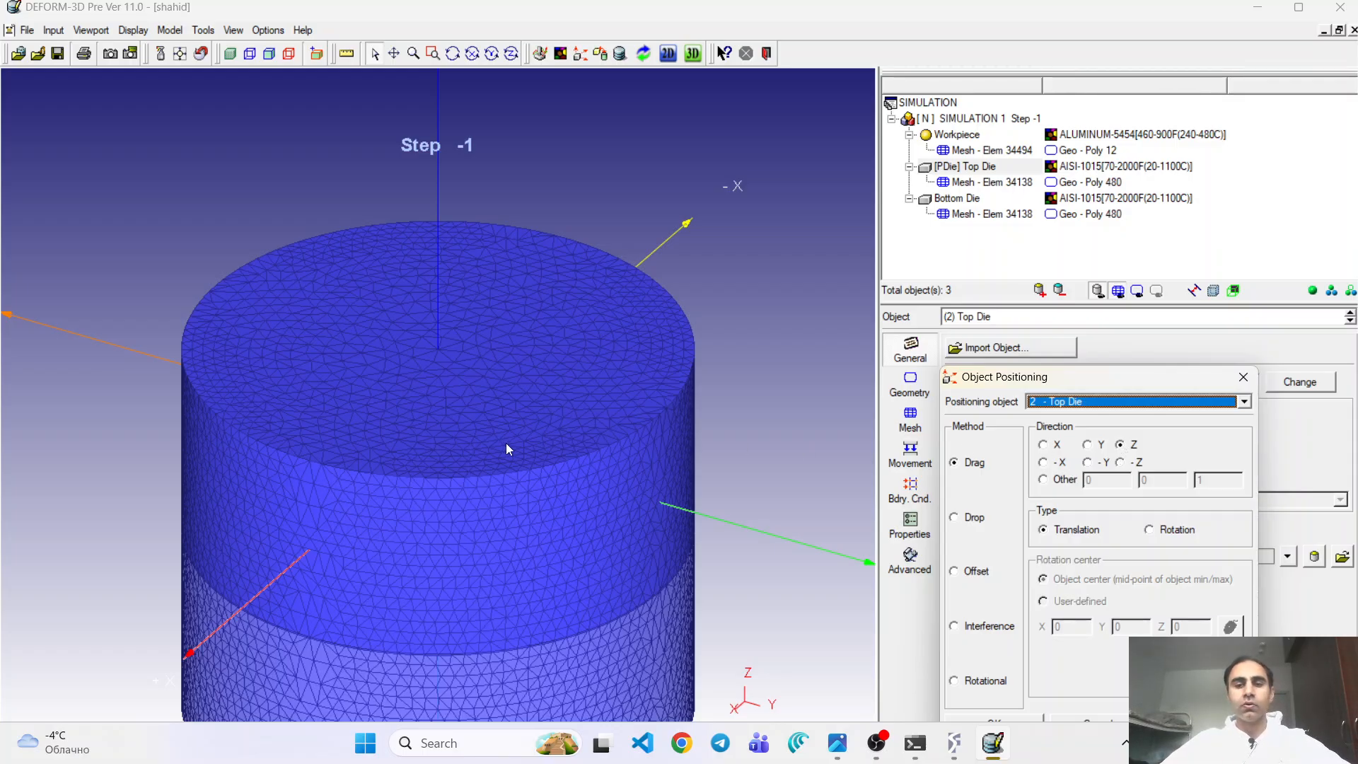
{"action": "left_click_drag", "start_coordinate": [506, 443], "coordinate": [514, 242]}
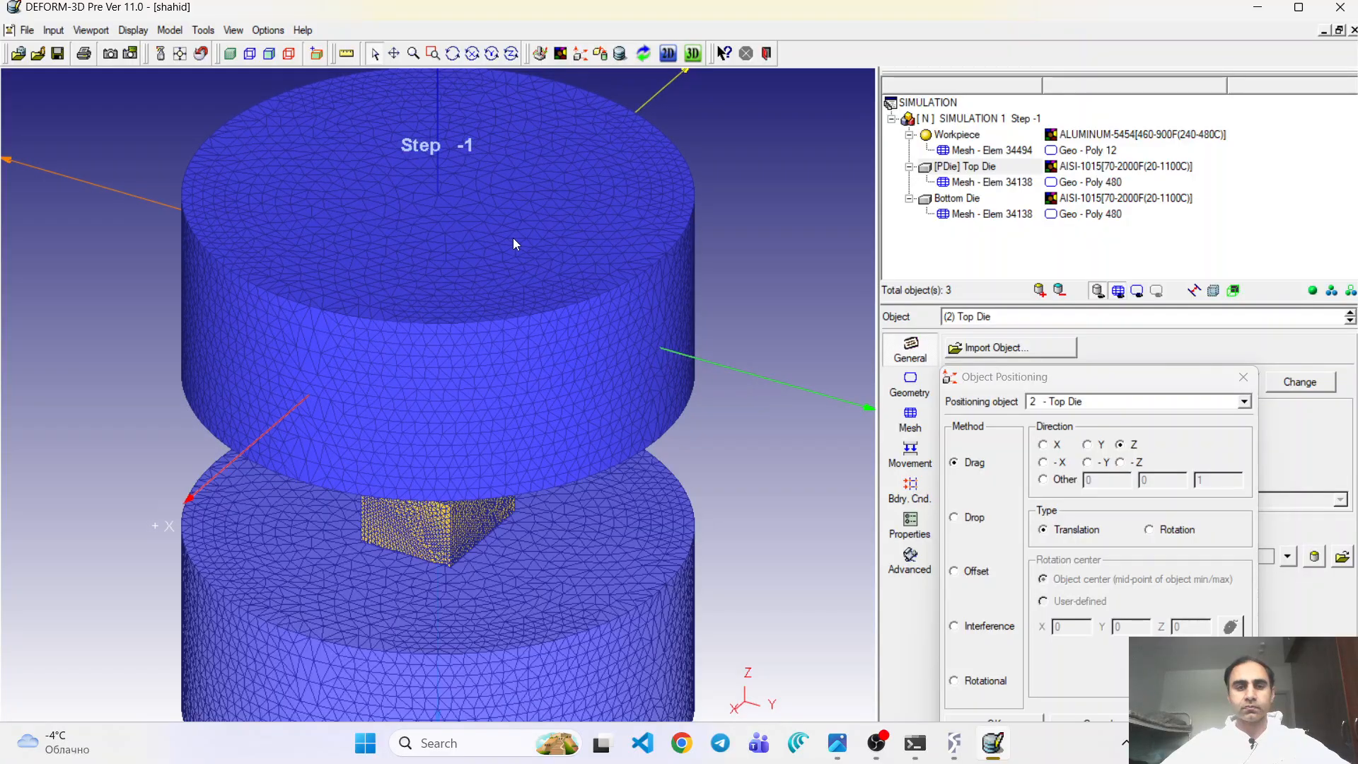
{"action": "left_click", "coordinate": [453, 53]}
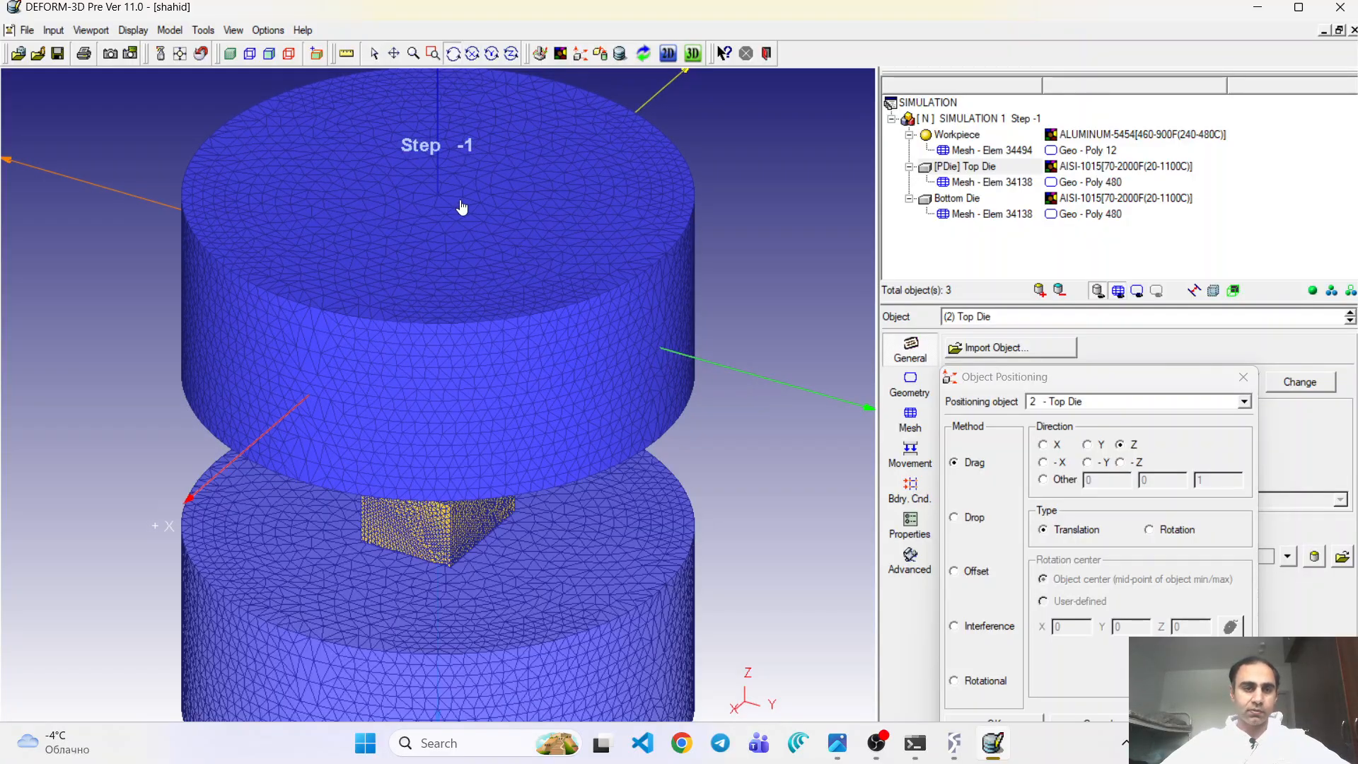
{"action": "left_click_drag", "start_coordinate": [464, 206], "coordinate": [475, 161]}
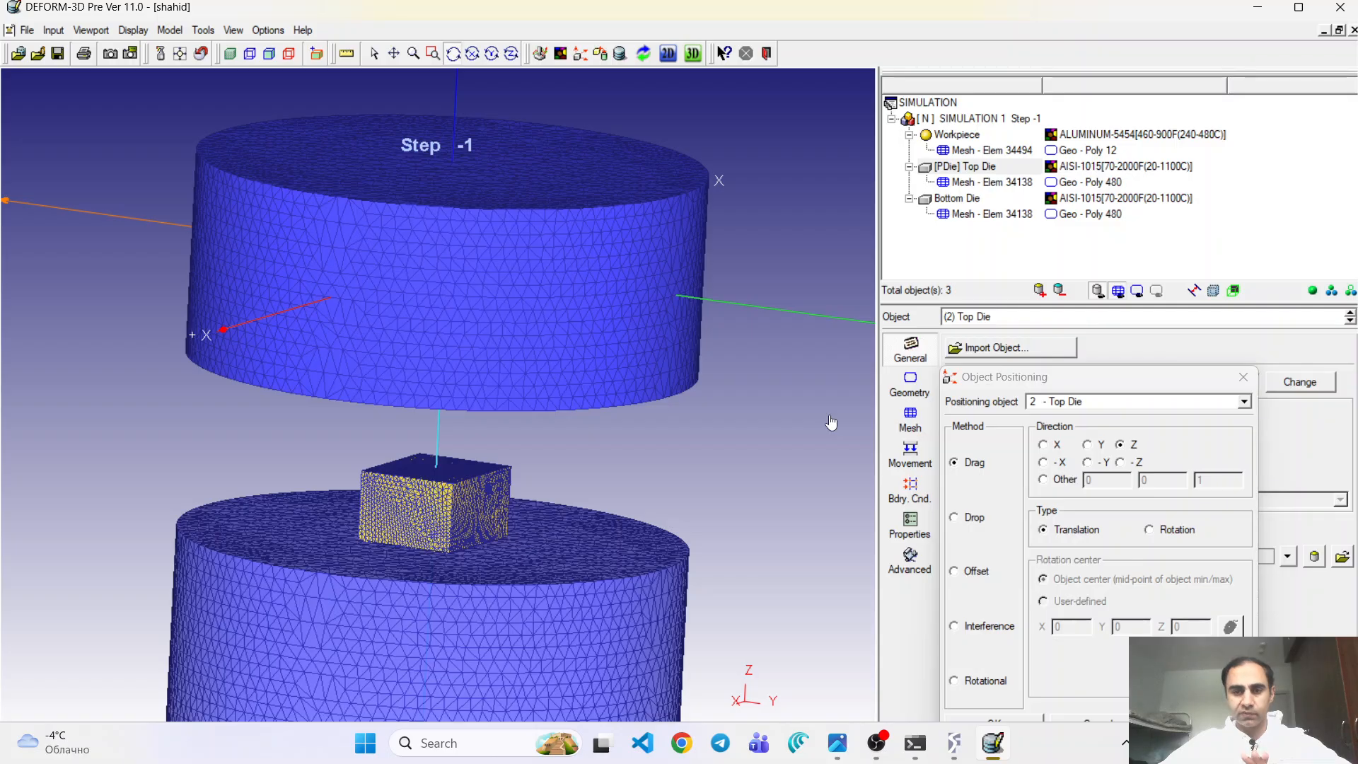
- Position the top die against the workpiece by interference, approaching along -Z with an interference of 0.0001
{"action": "left_click", "coordinate": [954, 627]}
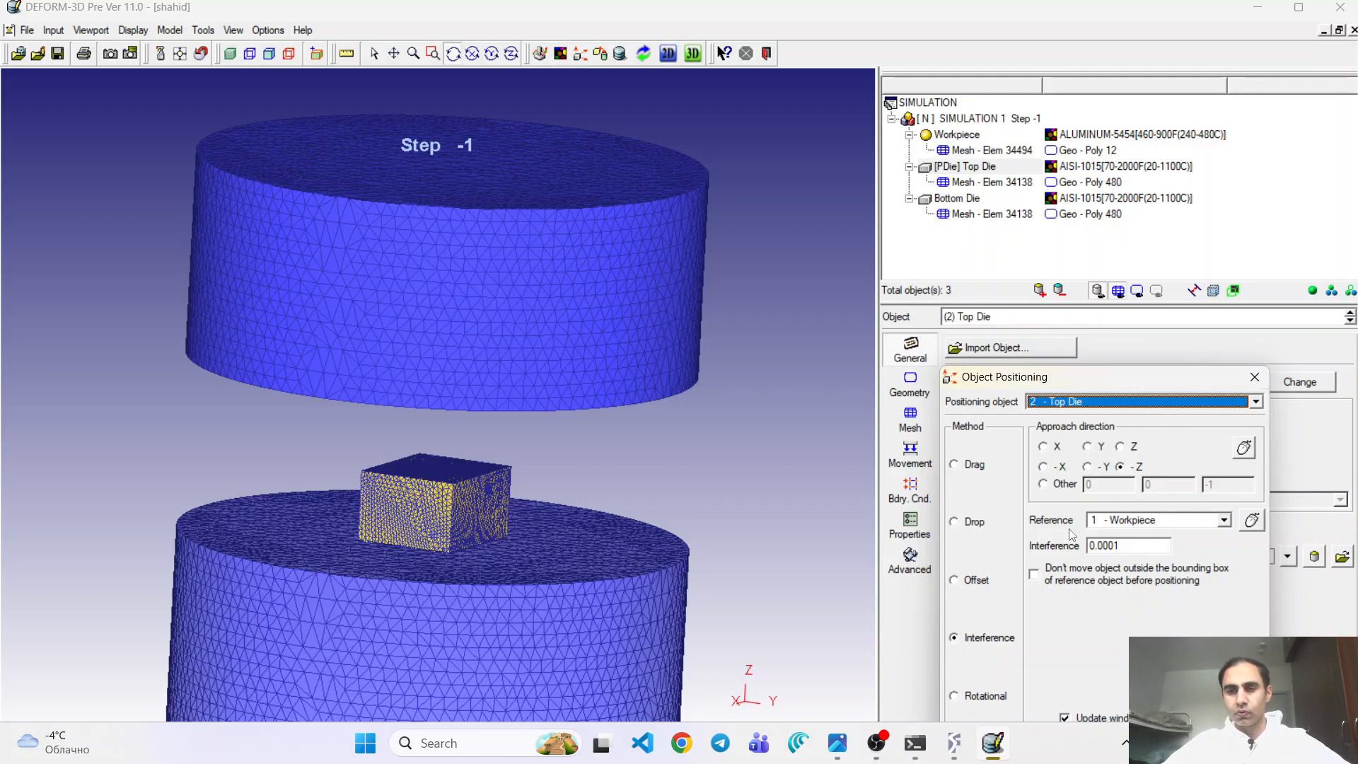
{"action": "left_click_drag", "start_coordinate": [1142, 381], "coordinate": [1123, 263]}
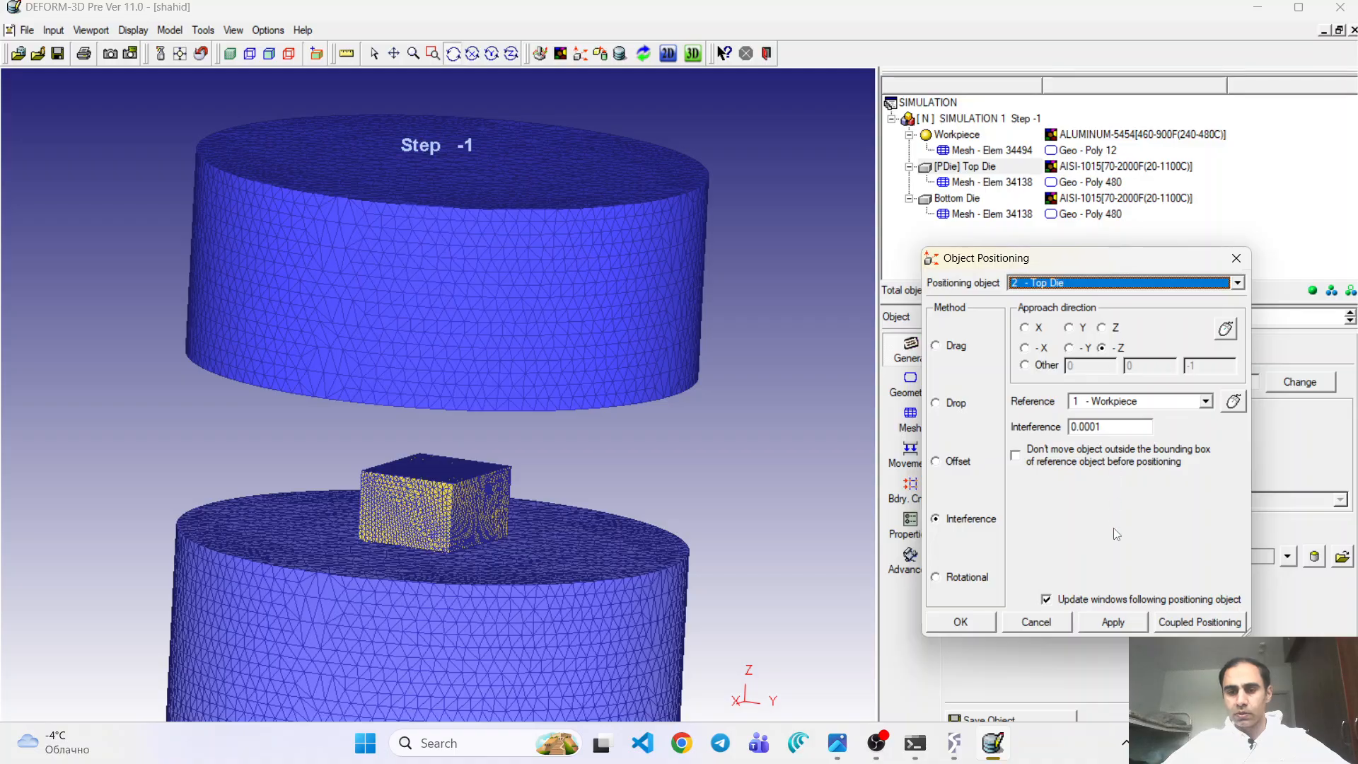
{"action": "left_click", "coordinate": [1112, 623]}
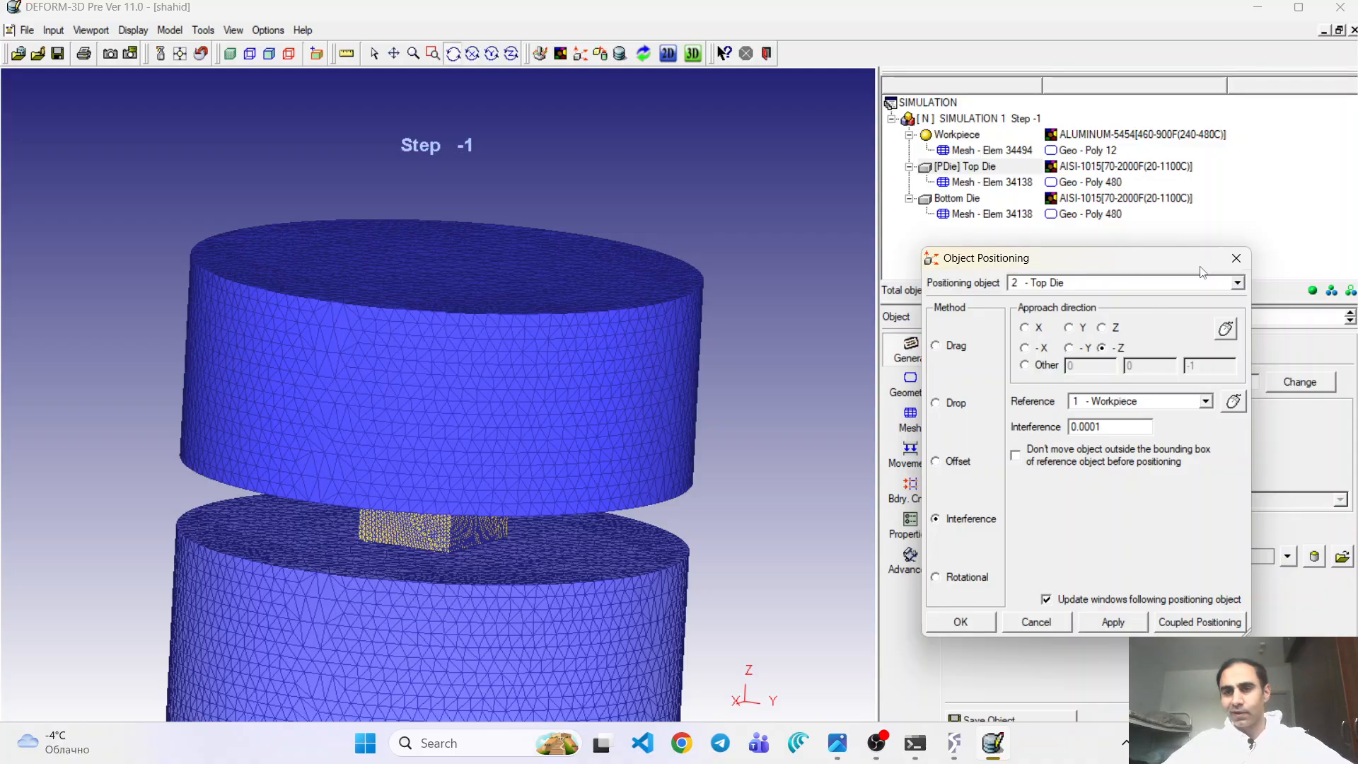
- Position the bottom die against the workpiece by interference along Z with an interference of 0.0001, and accept the object positioning
{"action": "left_click", "coordinate": [1236, 283]}
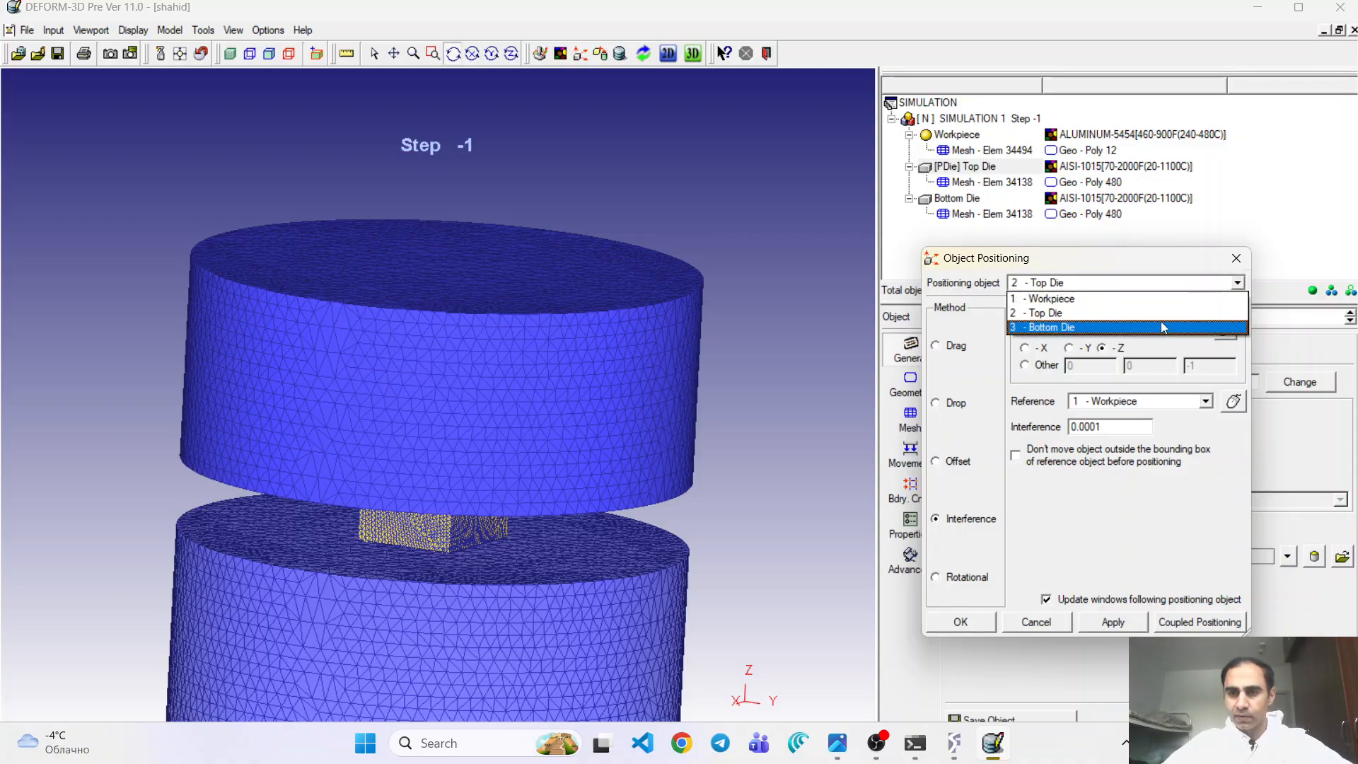
{"action": "left_click", "coordinate": [1164, 324]}
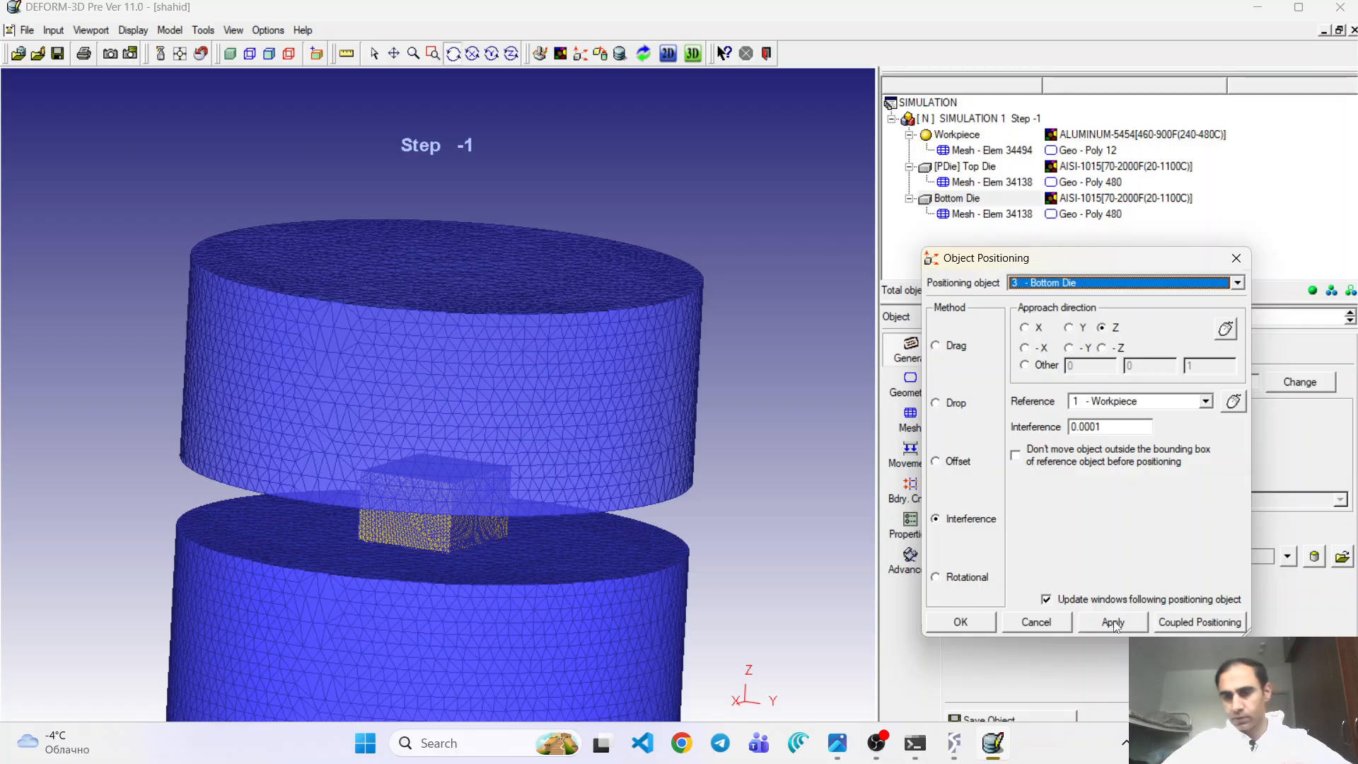
{"action": "left_click", "coordinate": [1113, 622]}
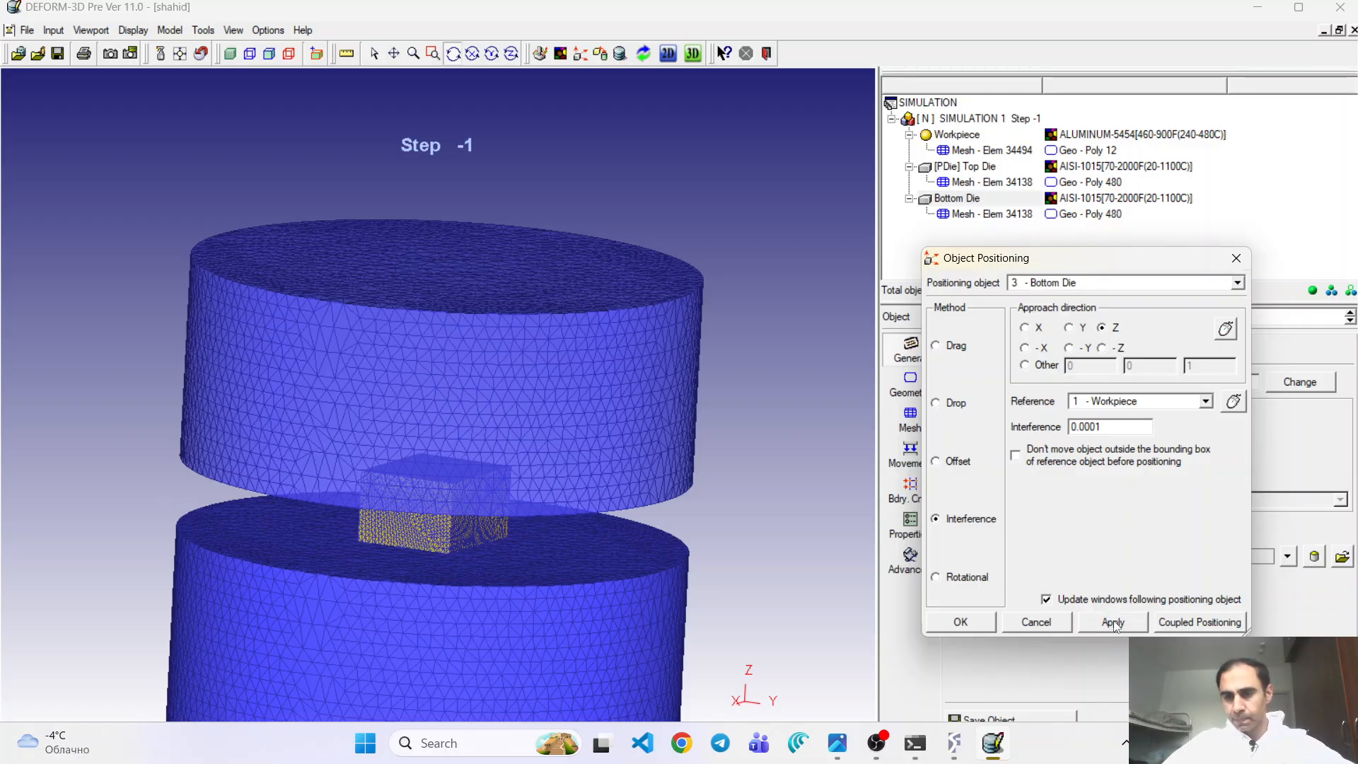
{"action": "left_click", "coordinate": [974, 625]}
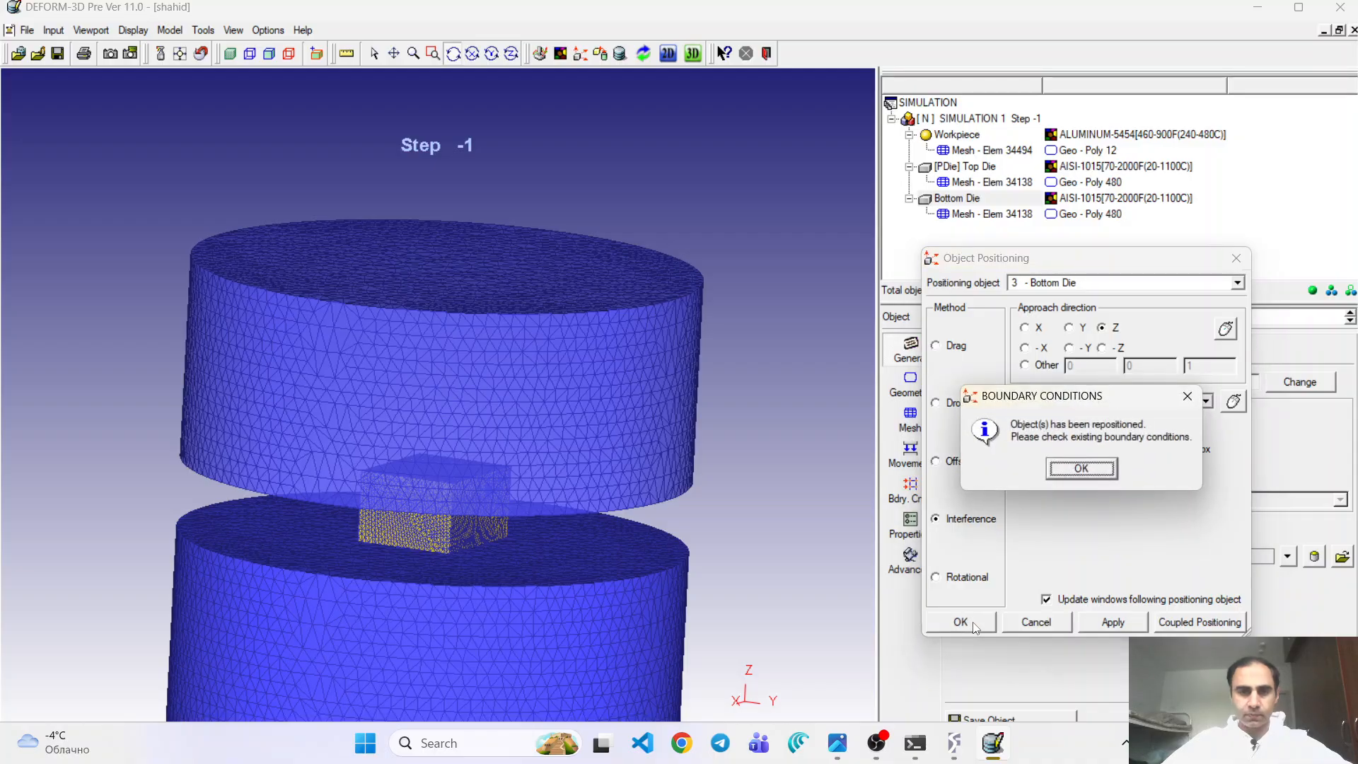
{"action": "left_click", "coordinate": [1100, 470]}
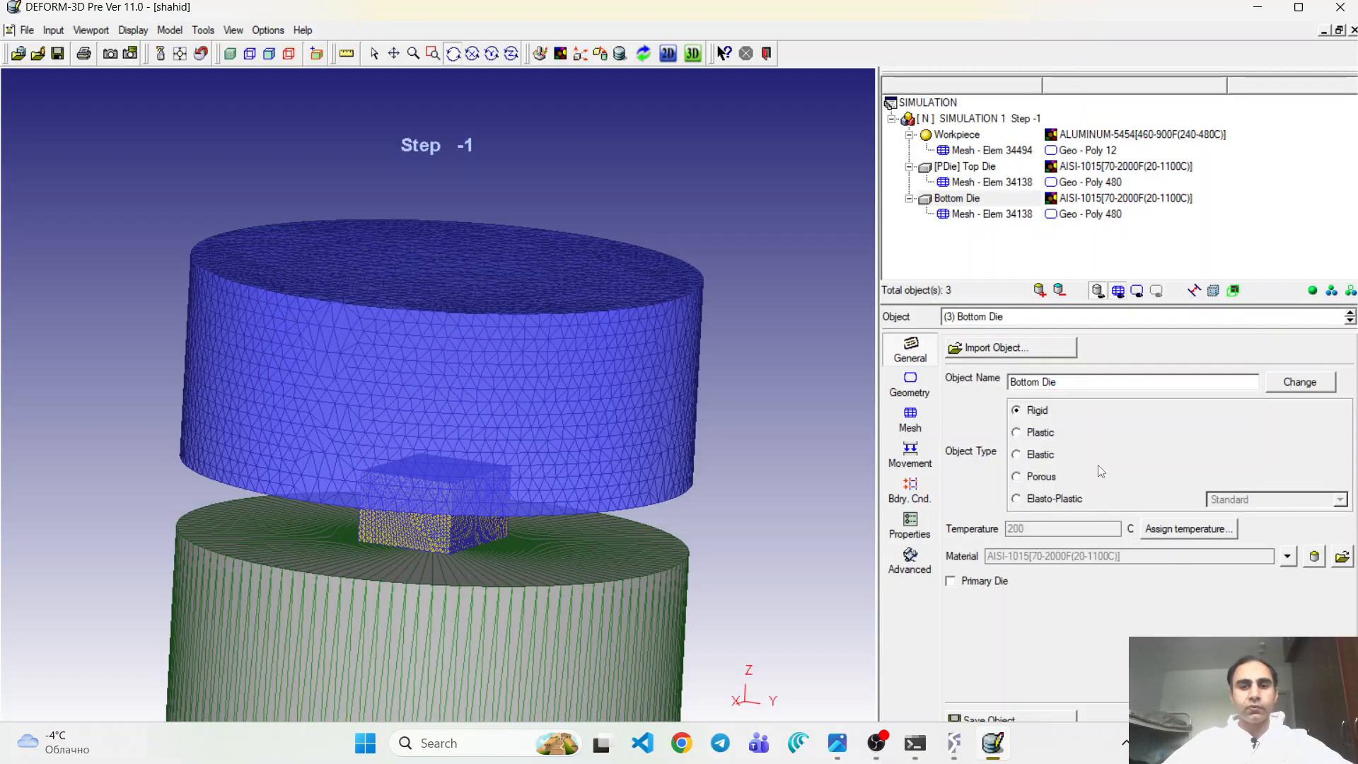
- Define the top die's translation speed as a function of stroke and open its stroke-speed table
{"action": "left_click", "coordinate": [911, 457]}
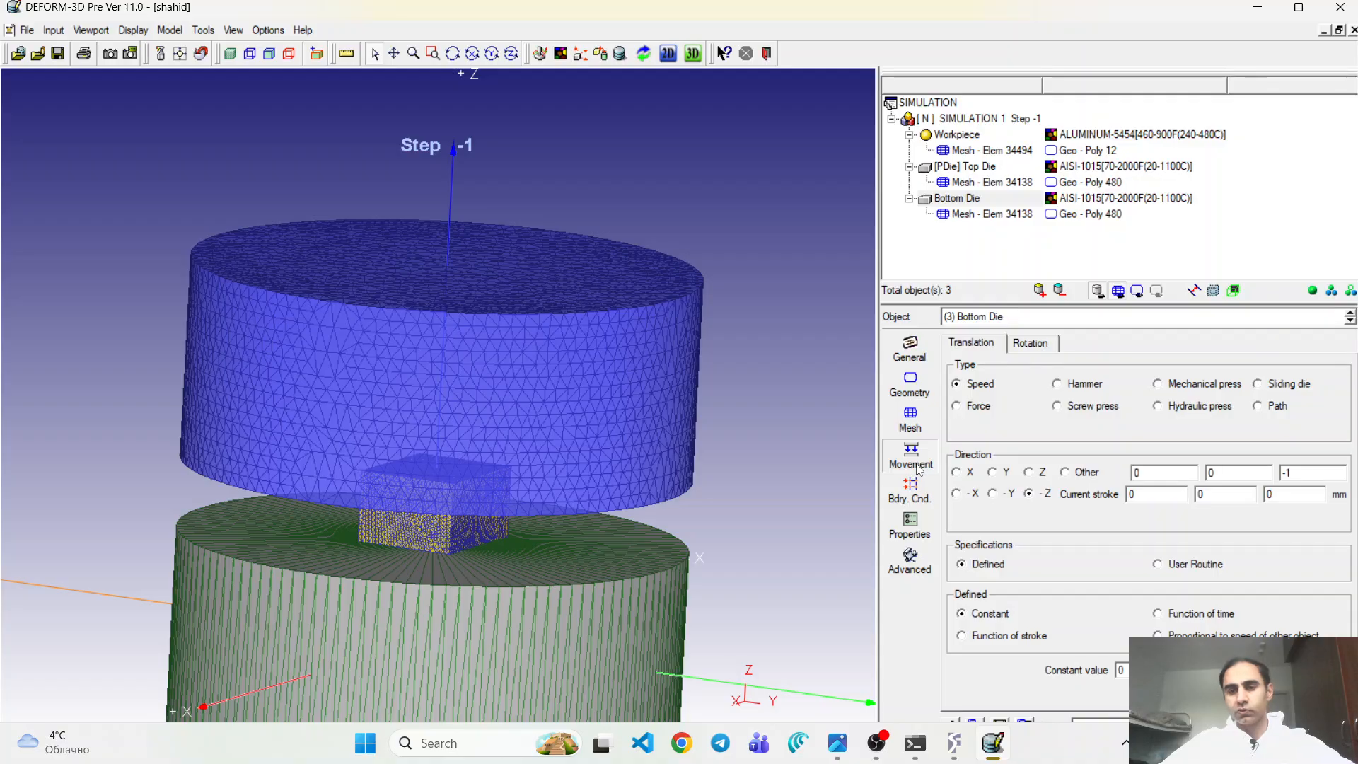
{"action": "left_click", "coordinate": [1348, 322]}
{"action": "left_click", "coordinate": [1348, 321]}
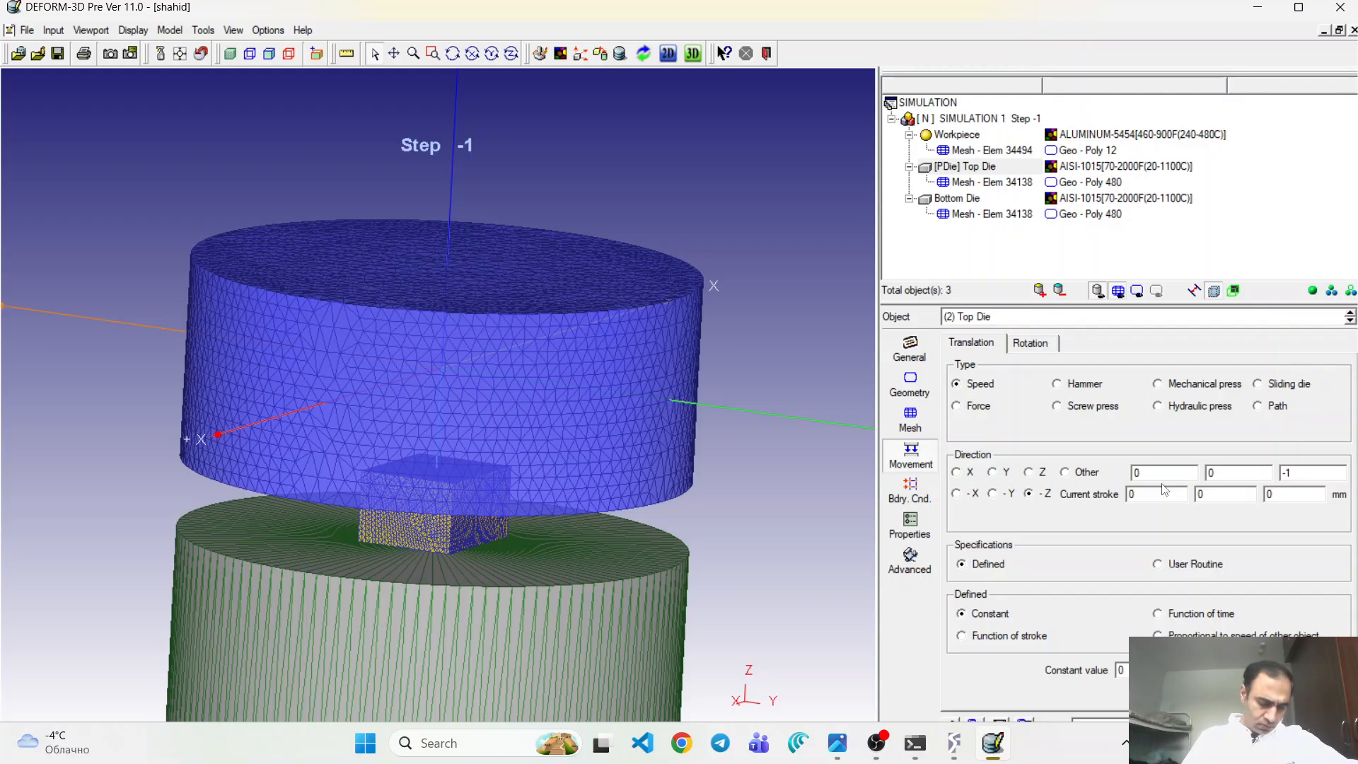
{"action": "left_click", "coordinate": [998, 637]}
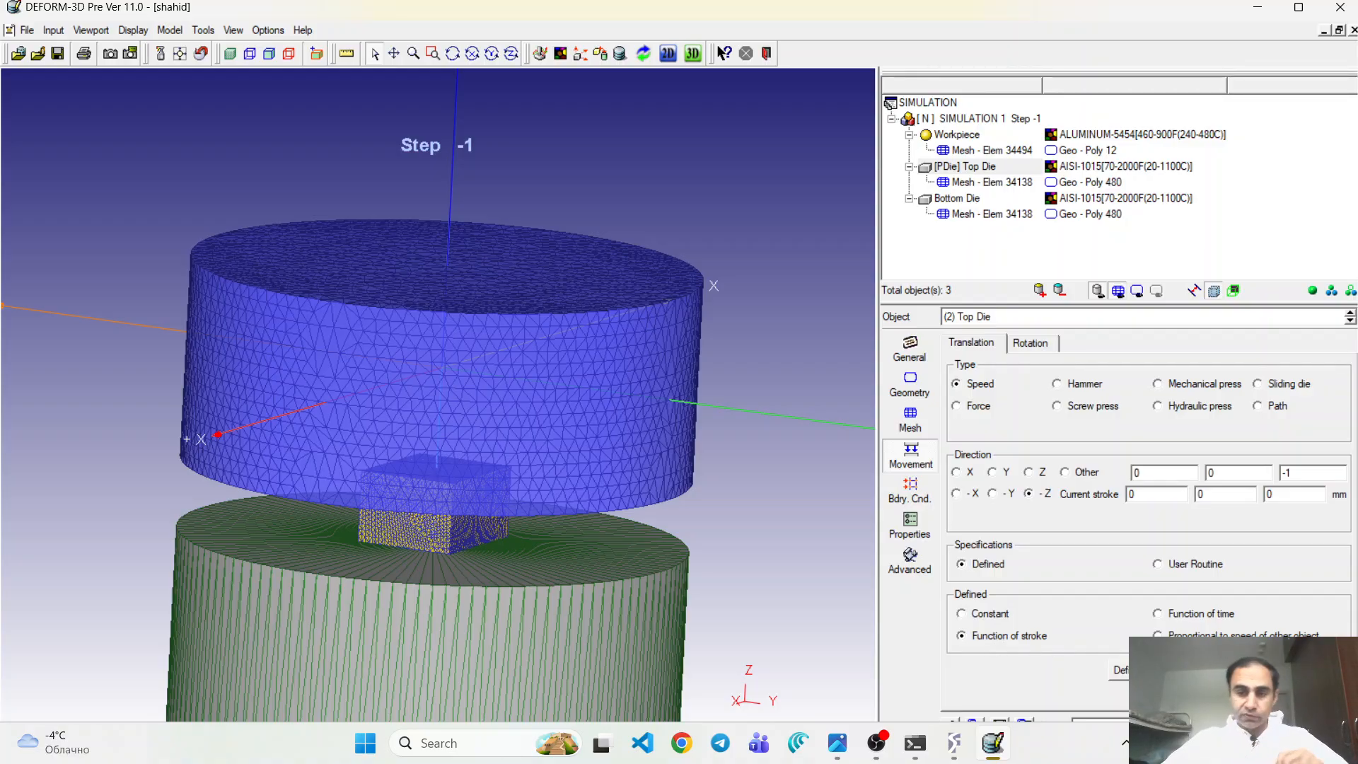
{"action": "left_click", "coordinate": [1119, 670]}
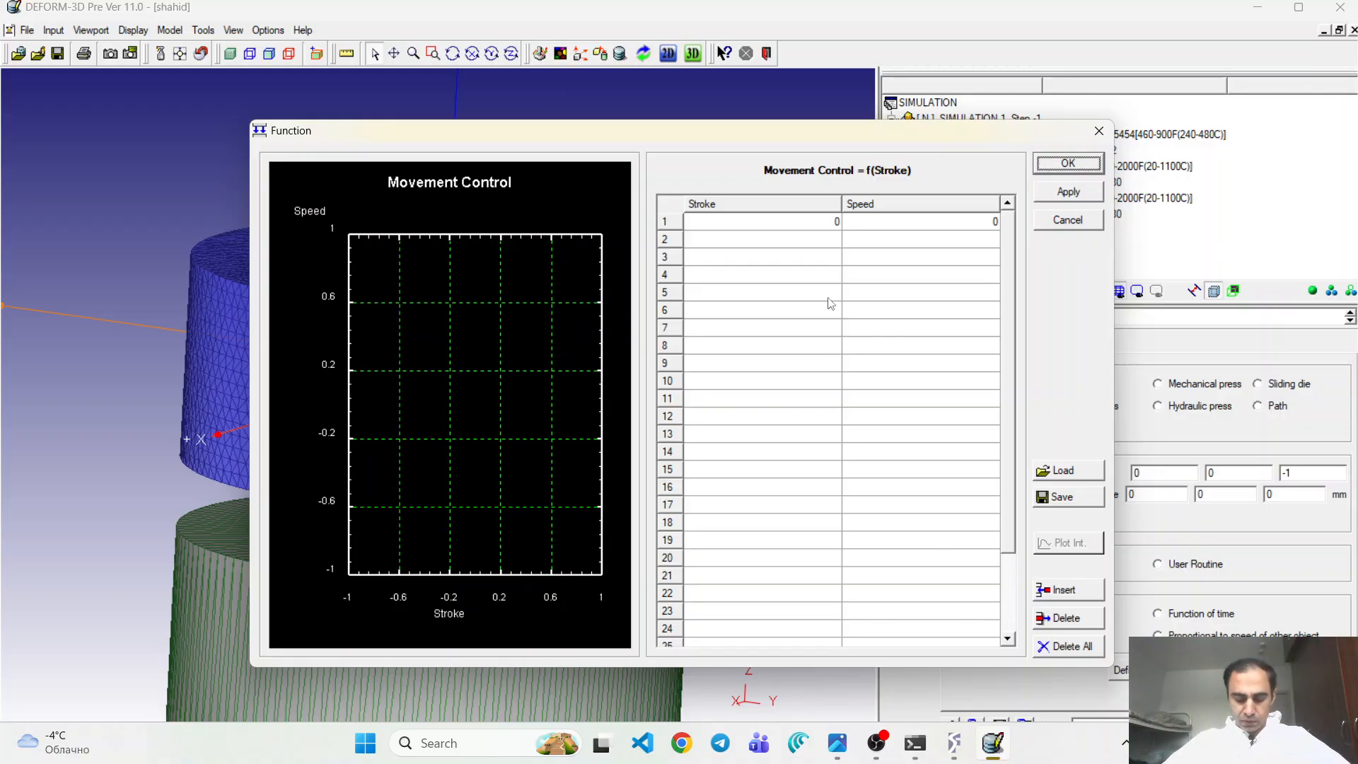
- Fill the first six stroke entries of the top die's movement control table with 0, 1, 2, 3, 4 and 5
{"action": "left_click", "coordinate": [806, 225]}
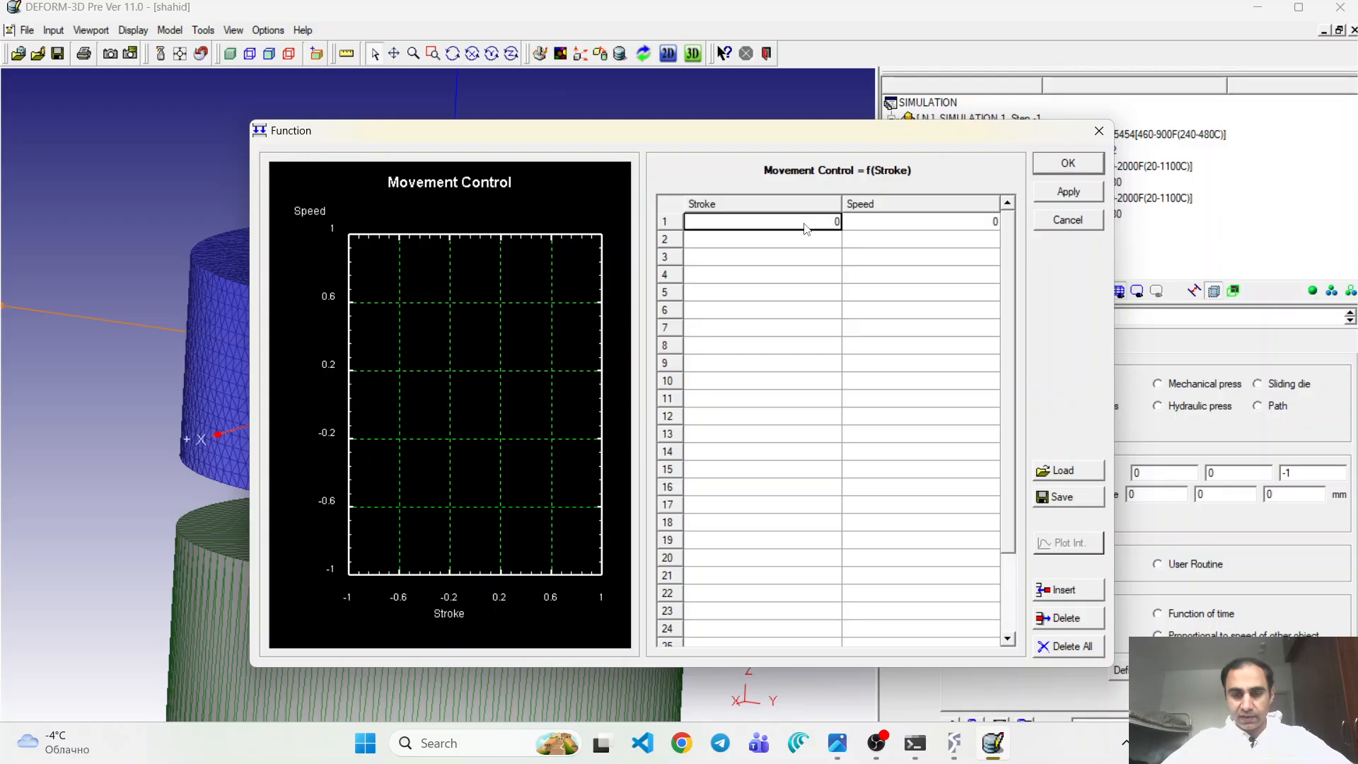
{"action": "left_click", "coordinate": [805, 225]}
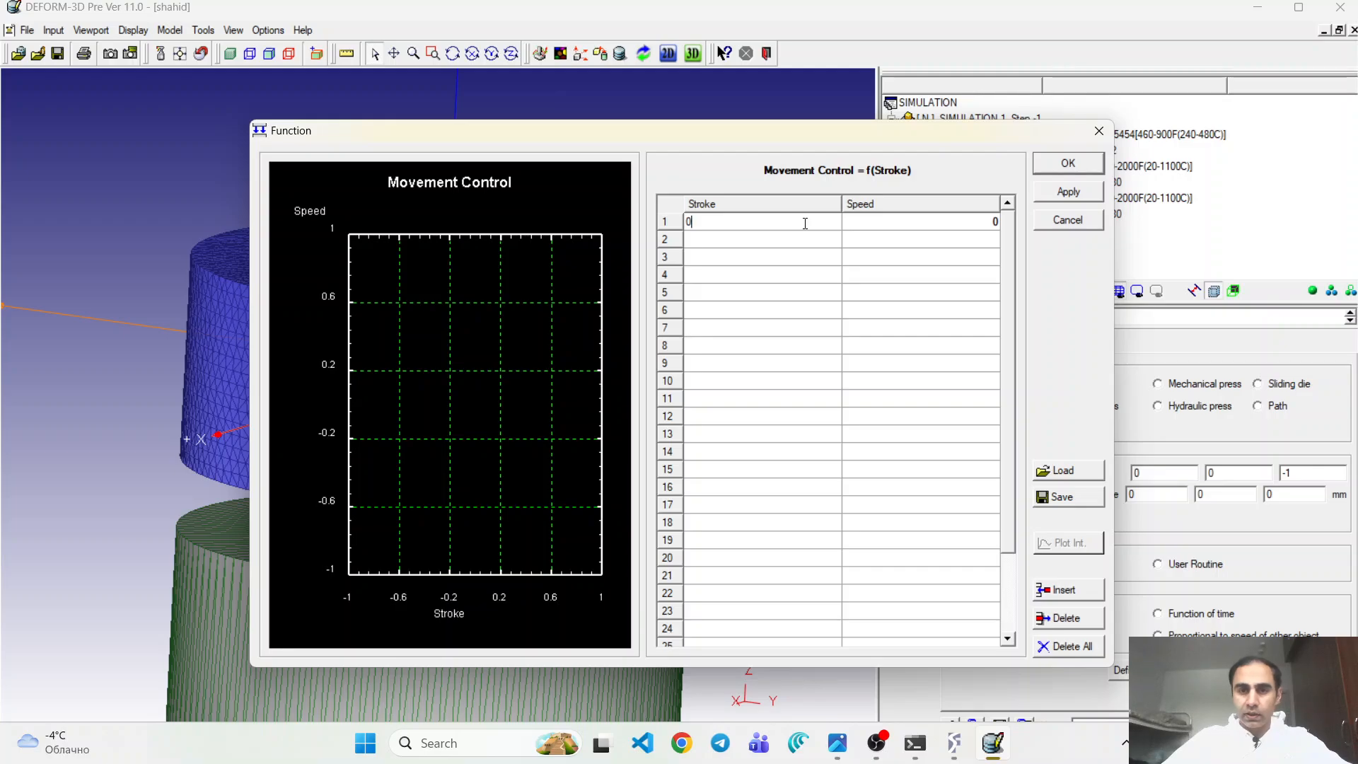
{"action": "left_click", "coordinate": [808, 256]}
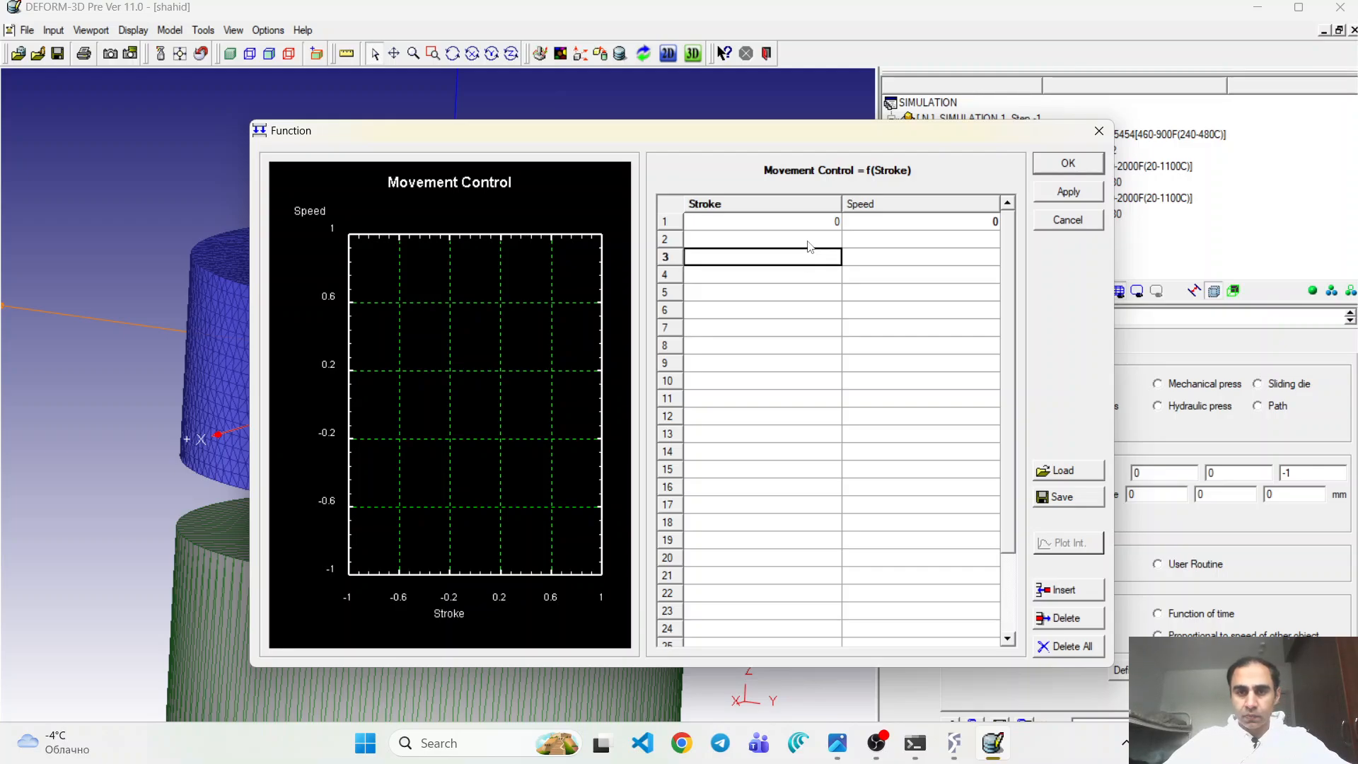
{"action": "left_click", "coordinate": [809, 239]}
{"action": "type", "text": "1"}
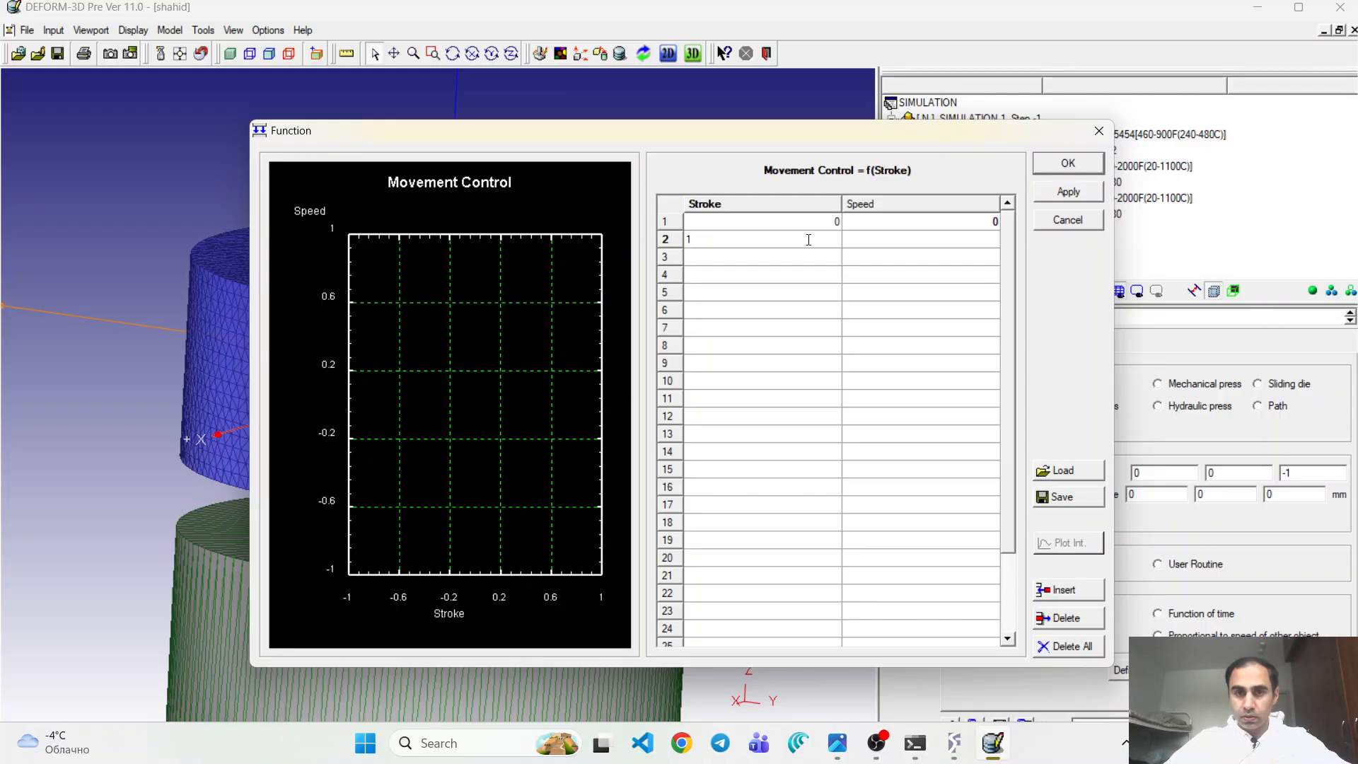
{"action": "left_click", "coordinate": [812, 259]}
{"action": "type", "text": "2"}
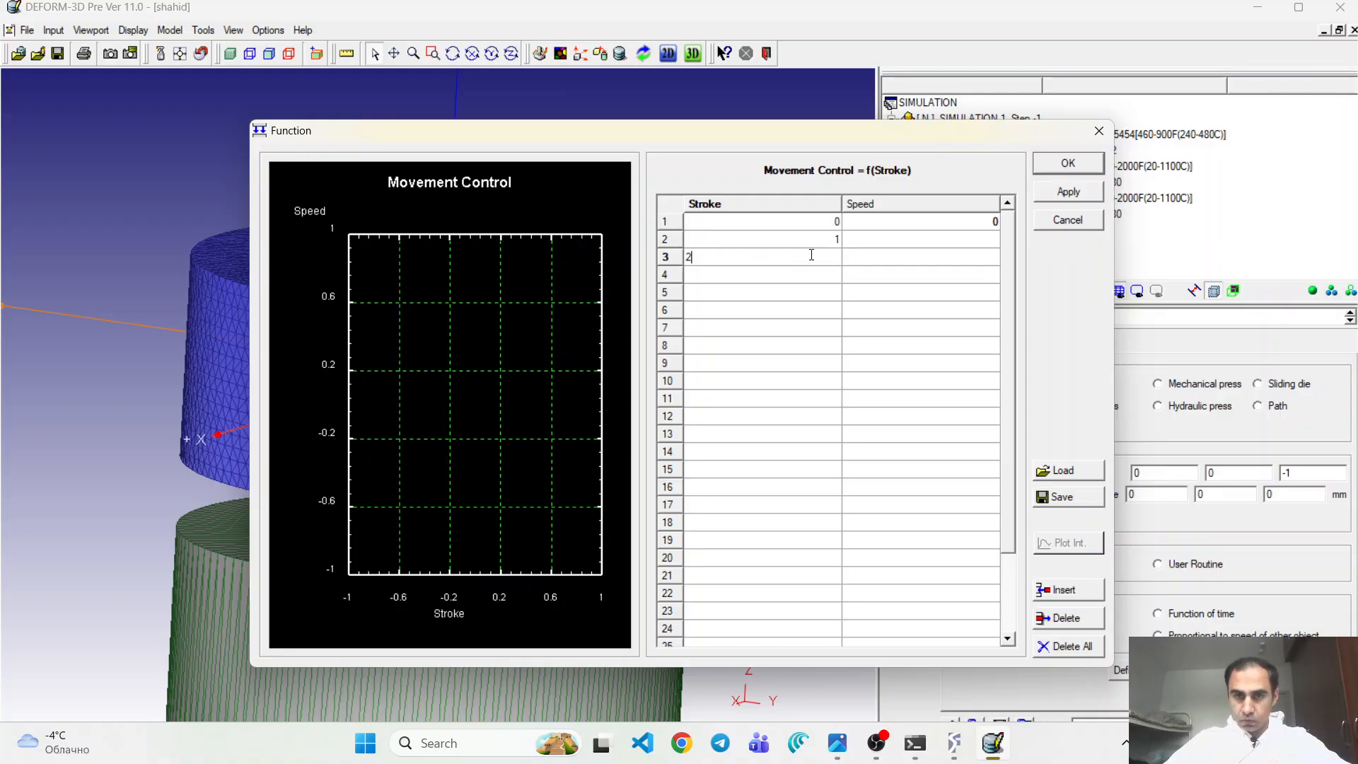
{"action": "left_click", "coordinate": [804, 277]}
{"action": "type", "text": "3"}
{"action": "left_click", "coordinate": [800, 295]}
{"action": "type", "text": "4"}
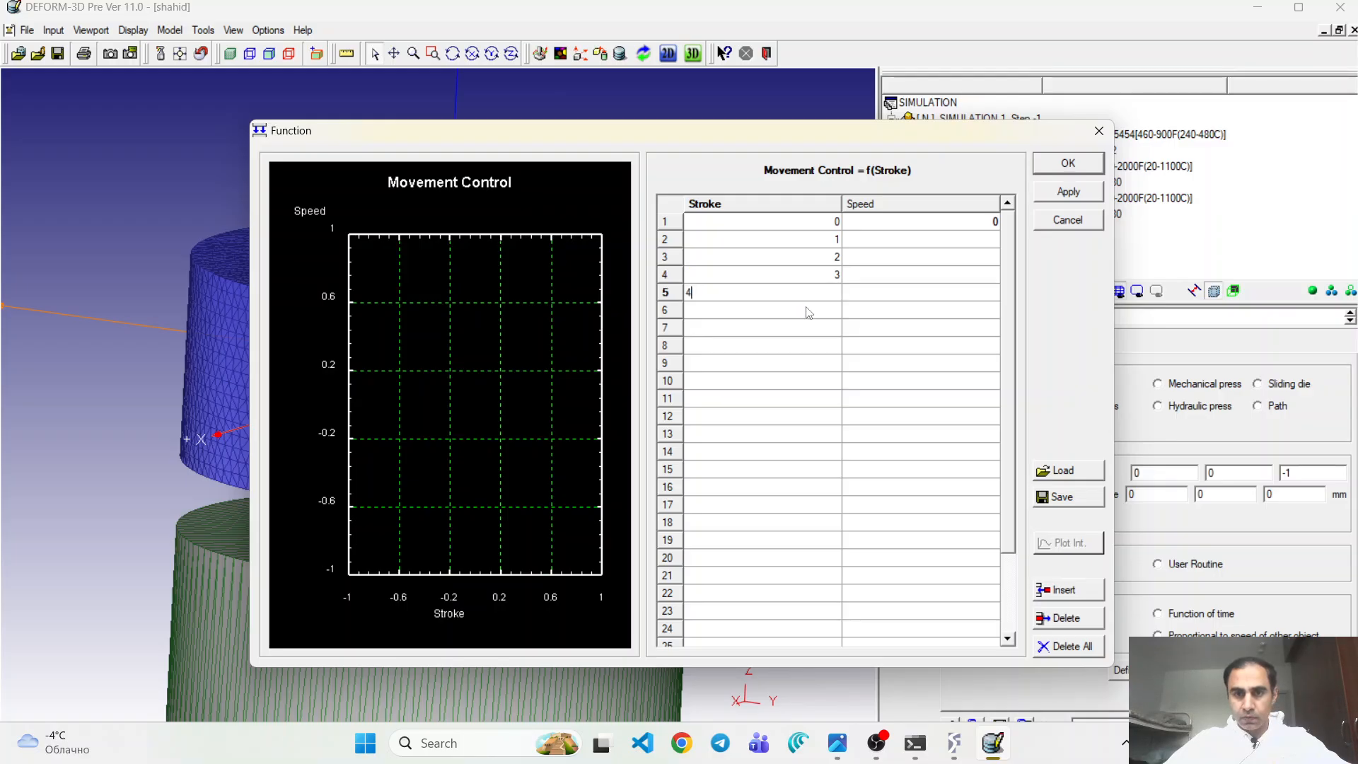
{"action": "left_click", "coordinate": [807, 308]}
{"action": "type", "text": "5"}
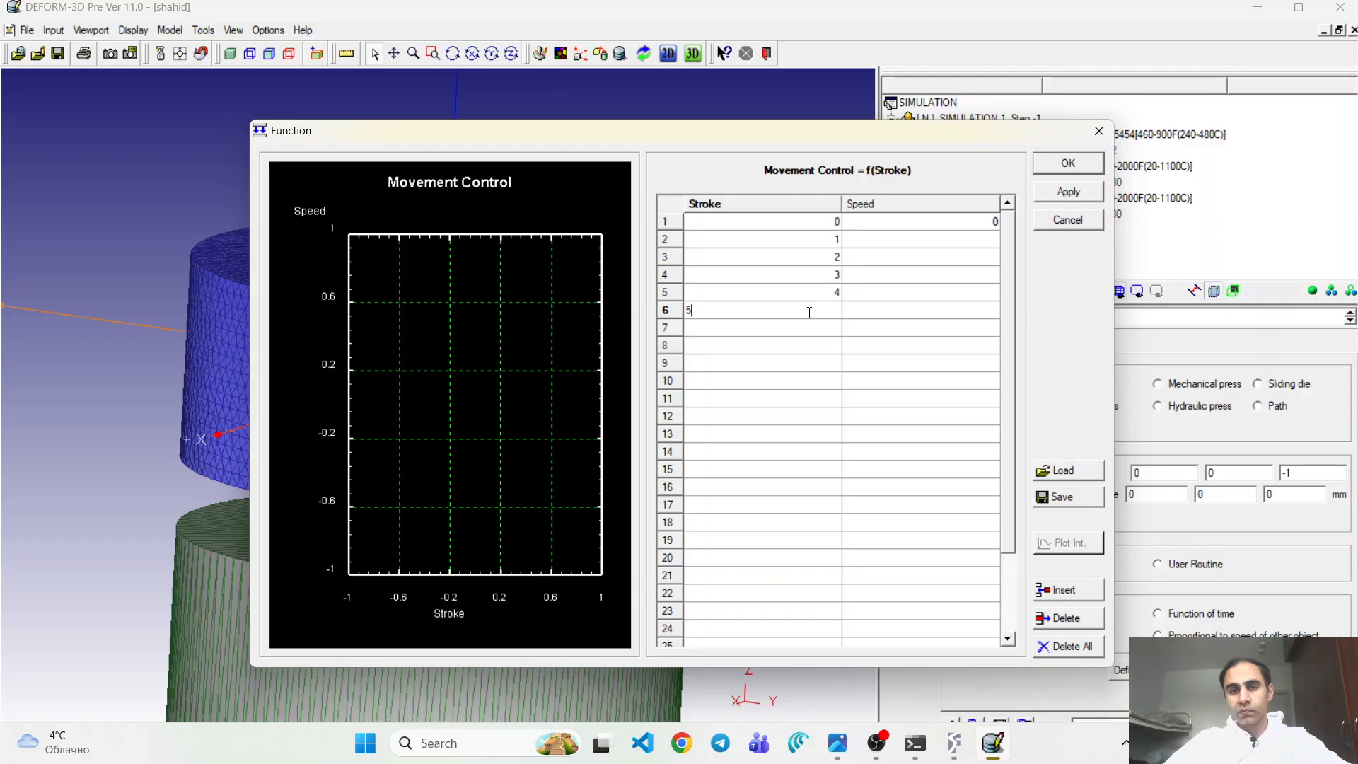
{"action": "key", "text": "Return"}
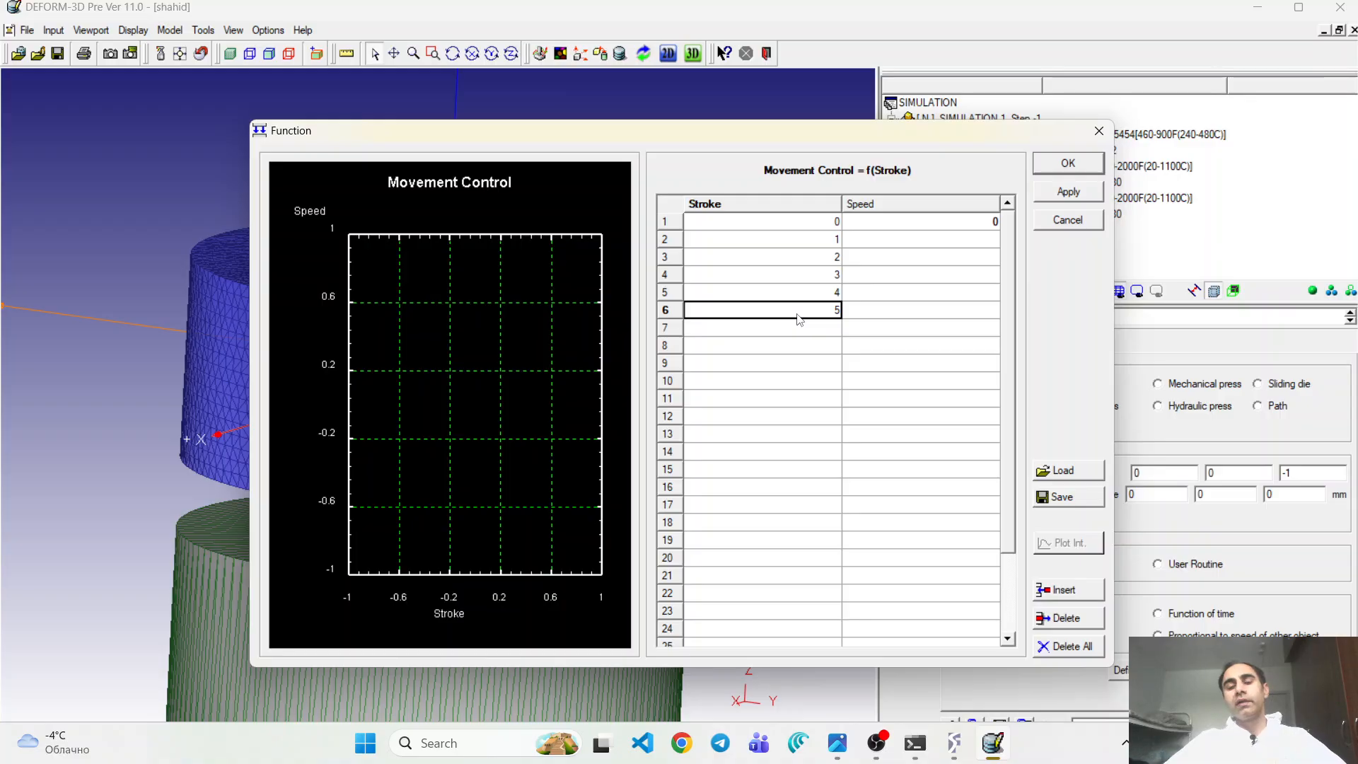
- Enter speeds of 70, 65, 60, 55, 50 and 45 for strokes 0 to 5 in the top die's movement control table
{"action": "left_click", "coordinate": [992, 223]}
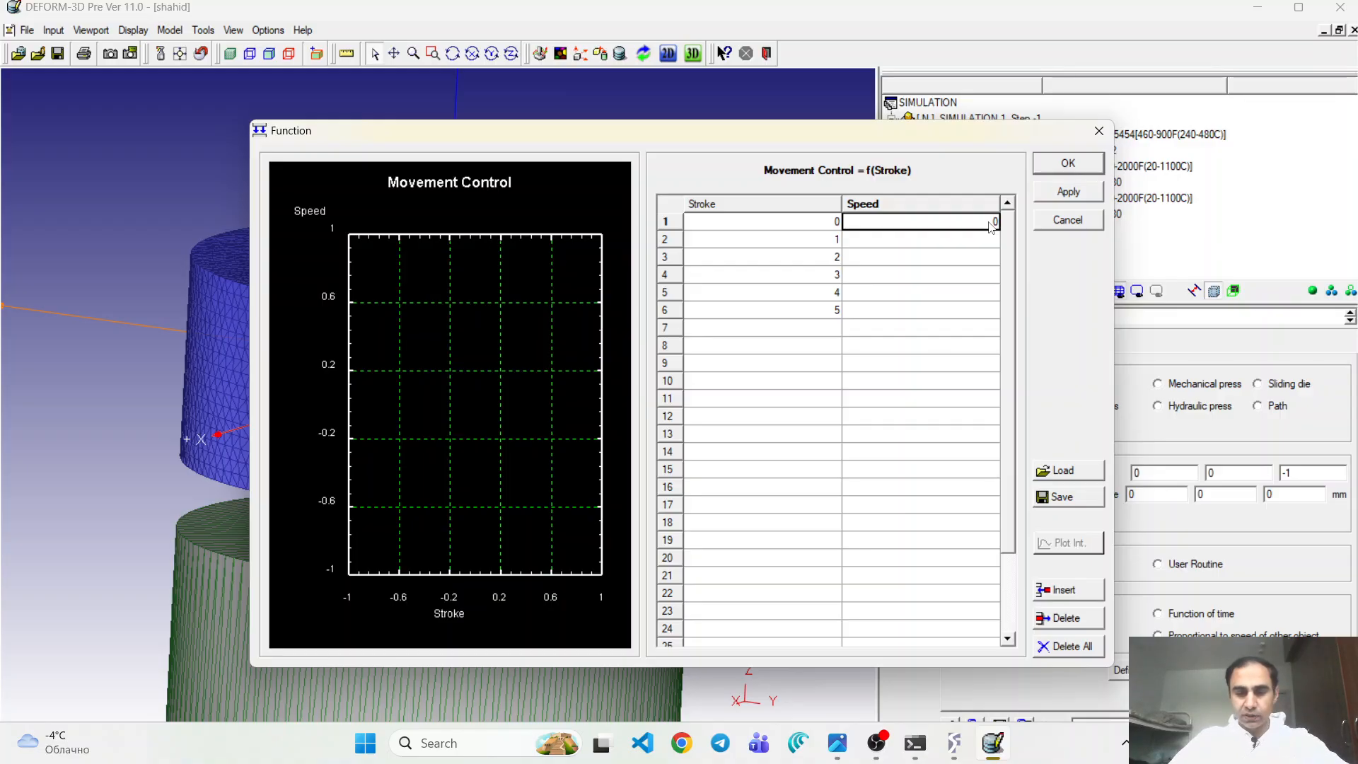
{"action": "type", "text": "70"}
{"action": "left_click", "coordinate": [972, 242]}
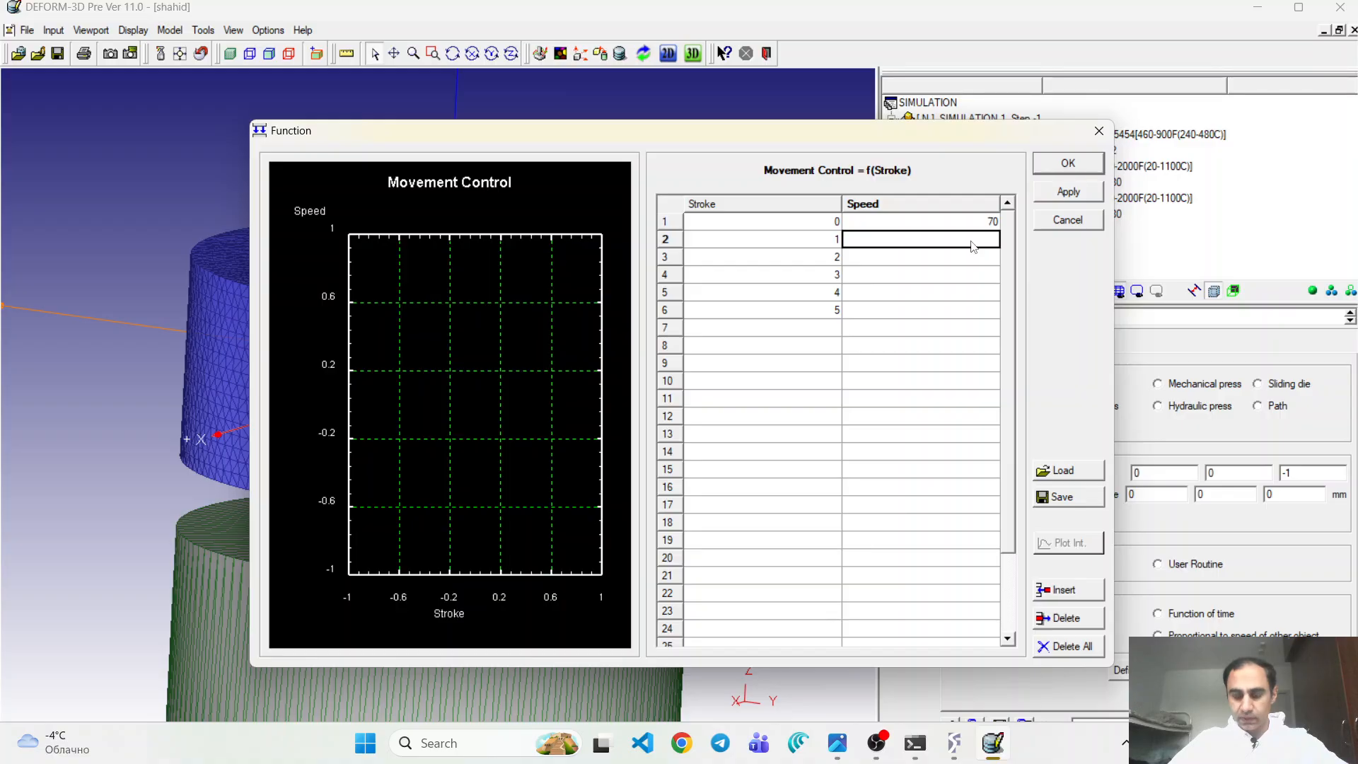
{"action": "type", "text": "65"}
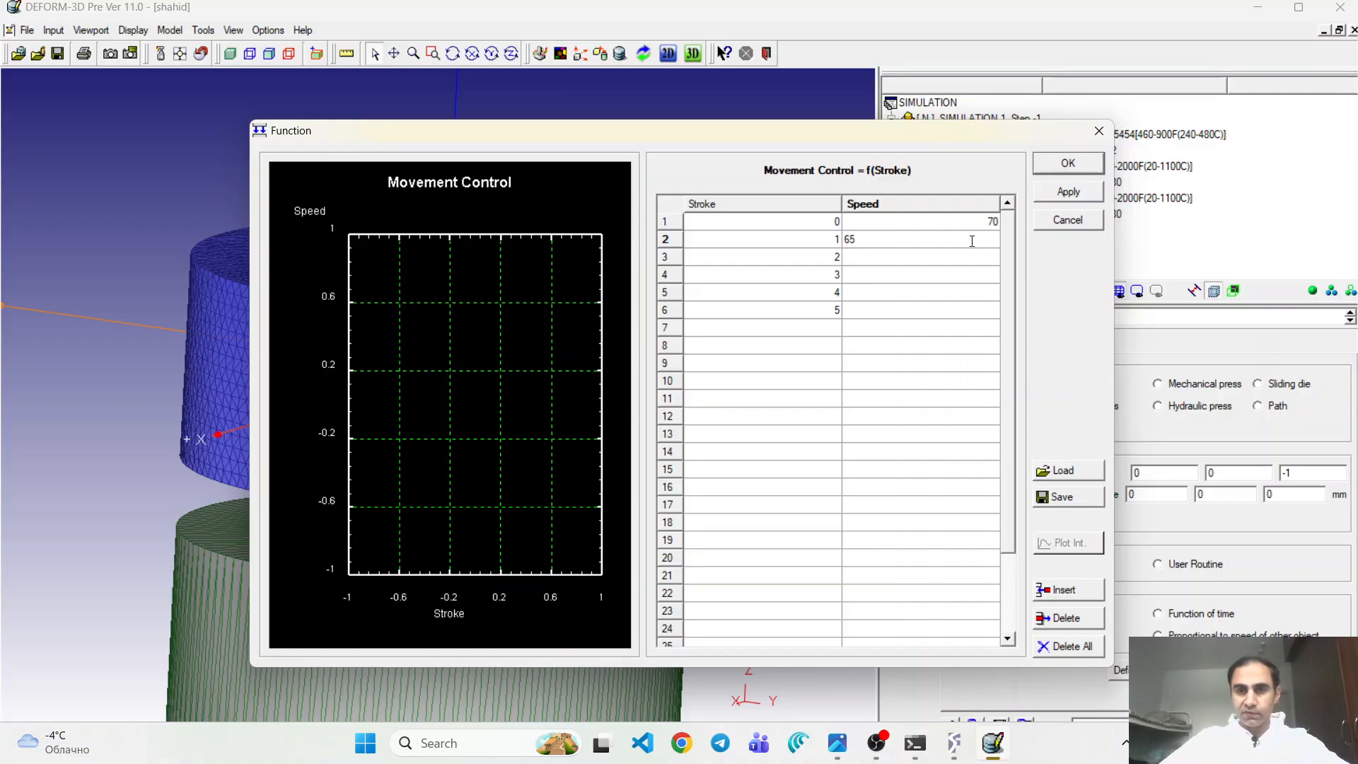
{"action": "left_click", "coordinate": [943, 262]}
{"action": "type", "text": "60"}
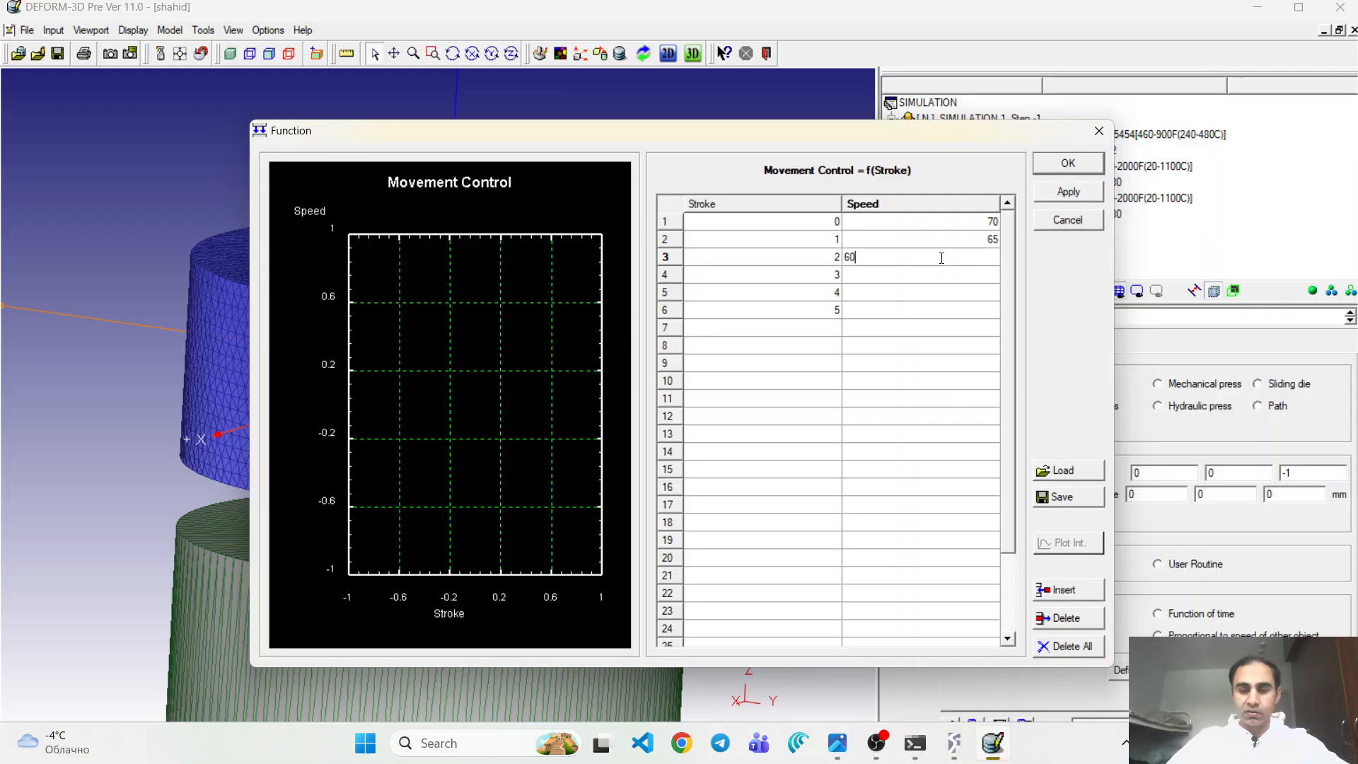
{"action": "left_click", "coordinate": [949, 277]}
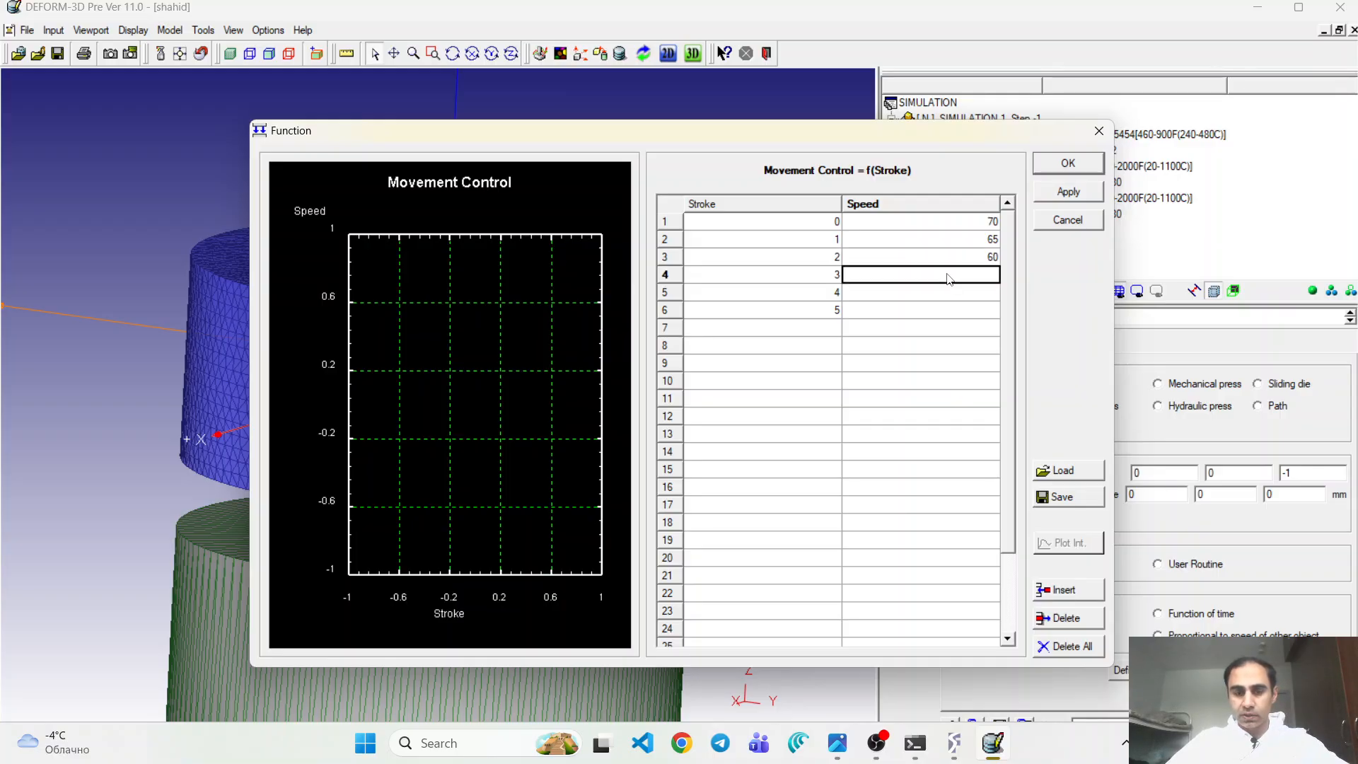
{"action": "type", "text": "55"}
{"action": "left_click", "coordinate": [952, 303]}
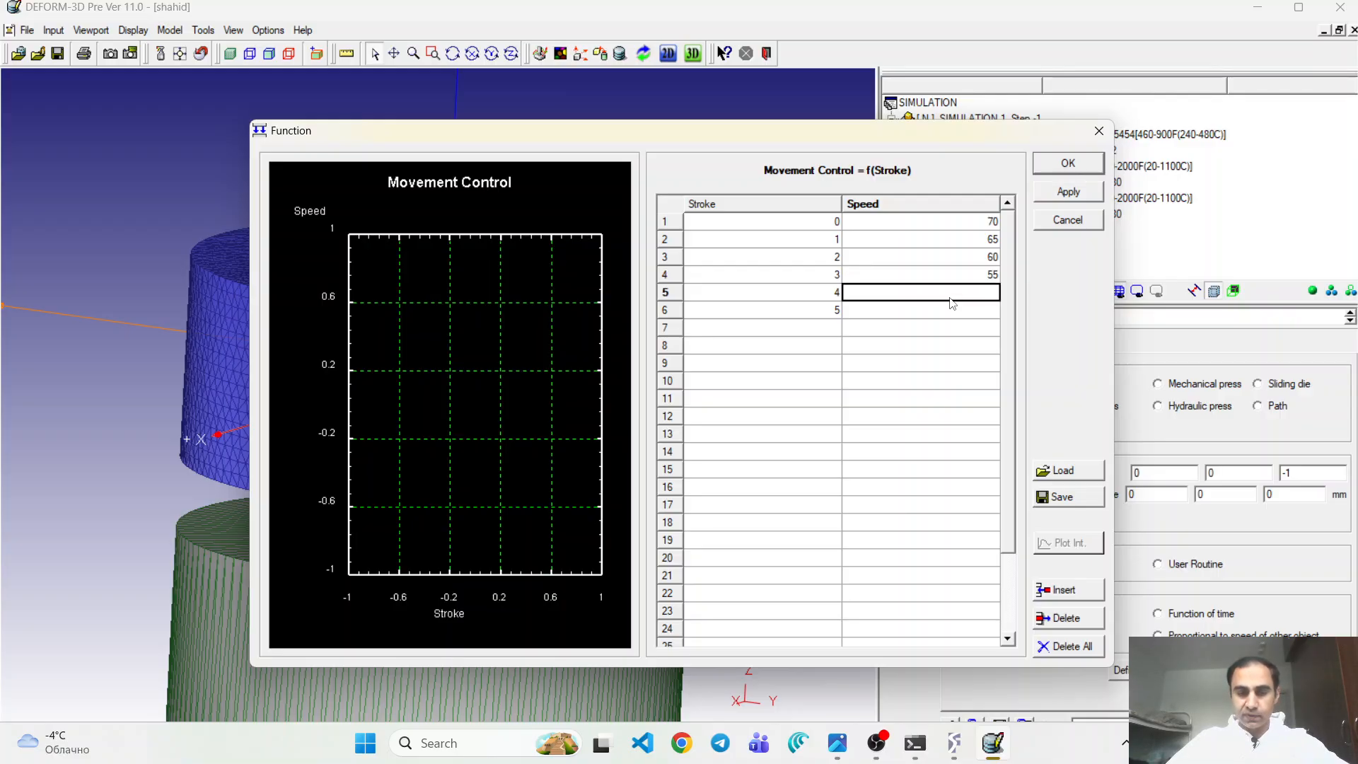
{"action": "type", "text": "50"}
{"action": "left_click", "coordinate": [960, 309]}
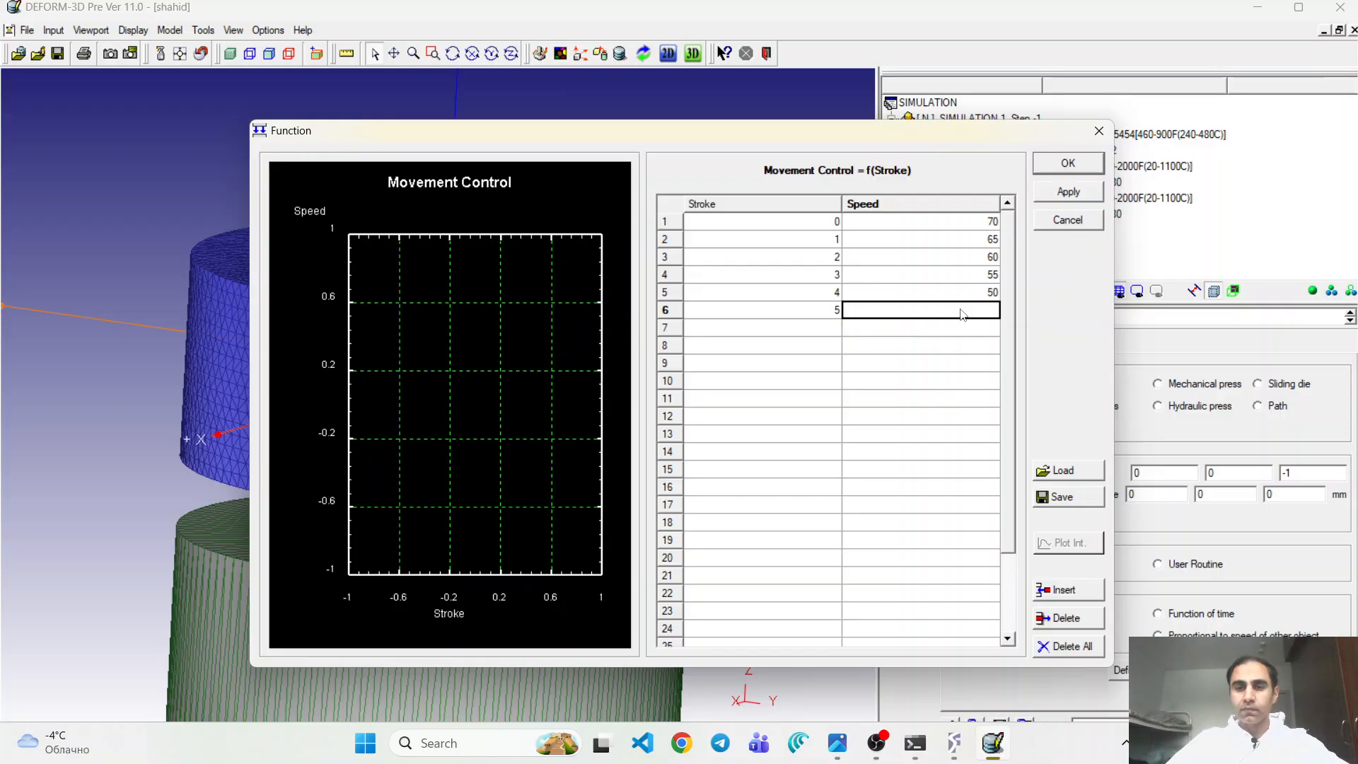
{"action": "type", "text": "45"}
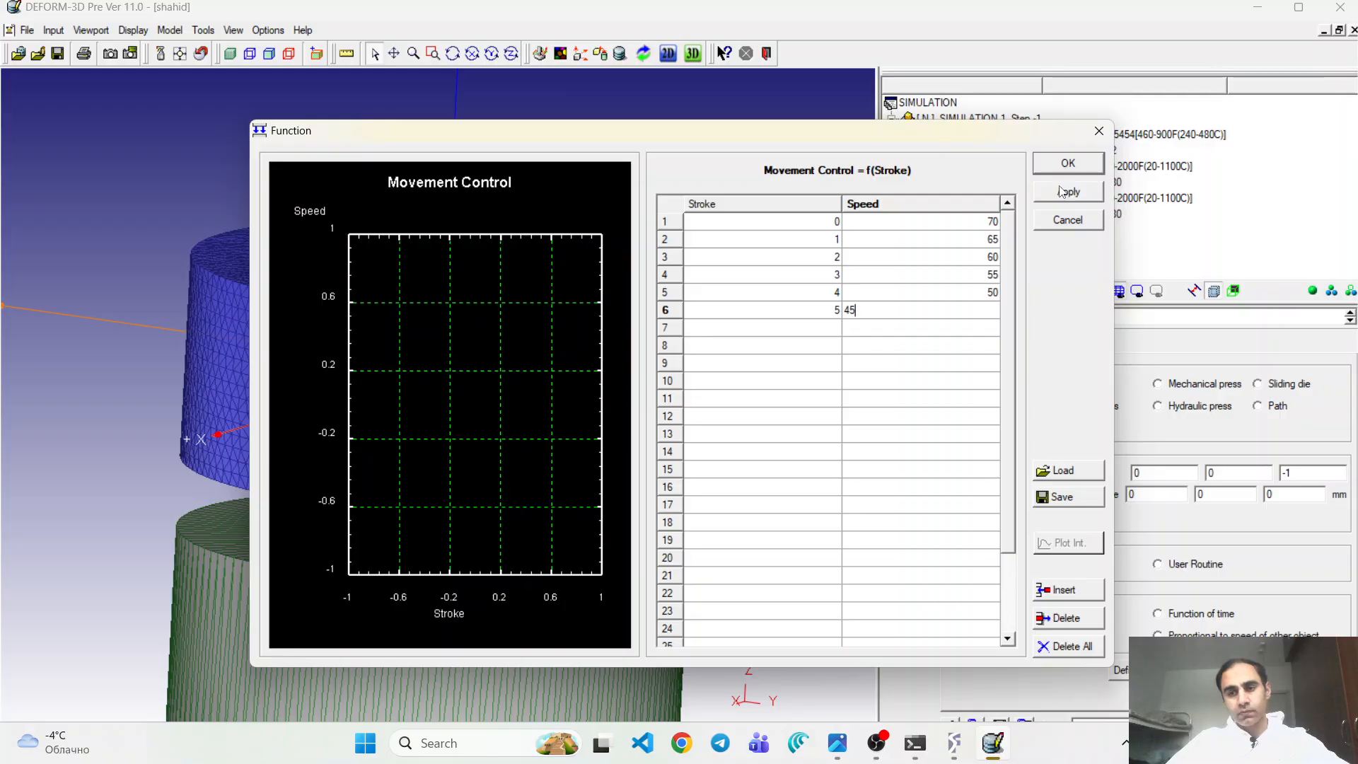
- Save the stroke-speed function to the Desktop as a data file named table
{"action": "left_click", "coordinate": [1054, 498]}
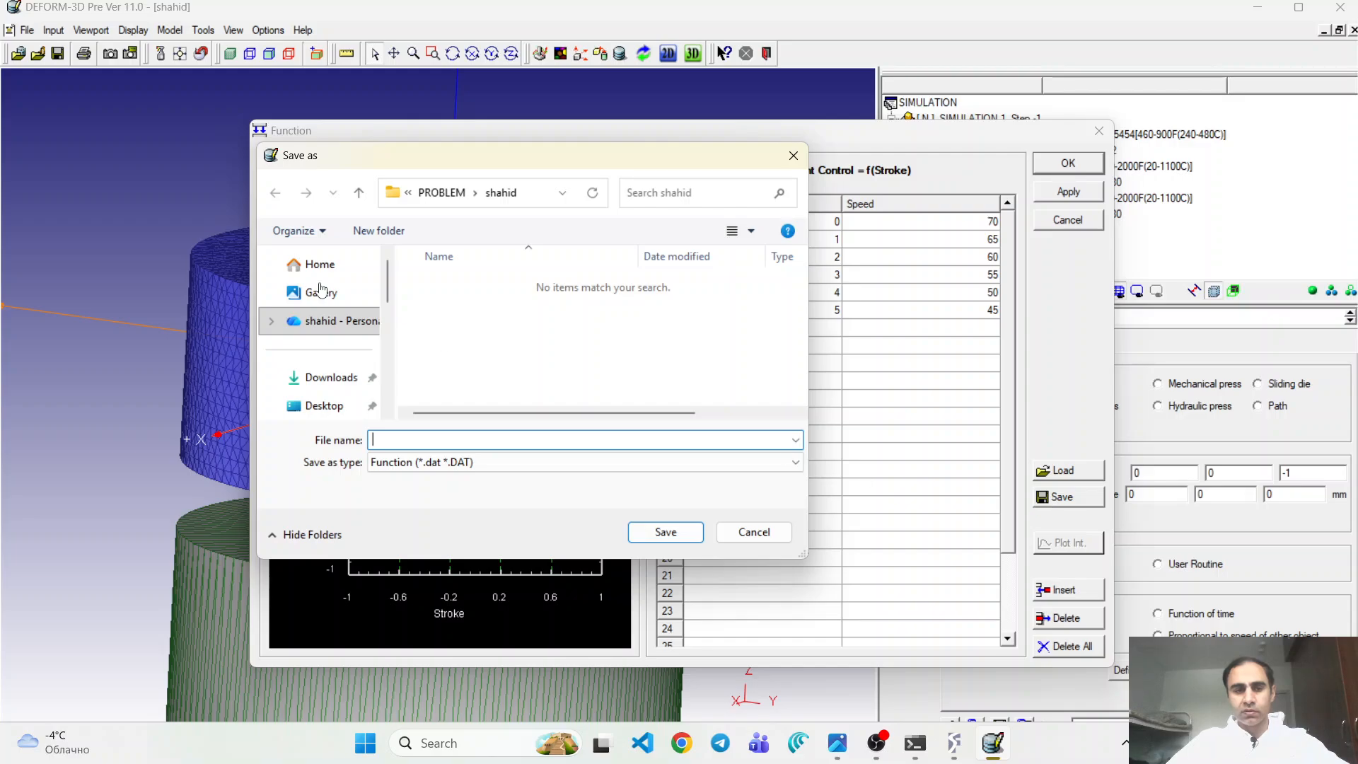
{"action": "left_click", "coordinate": [316, 407]}
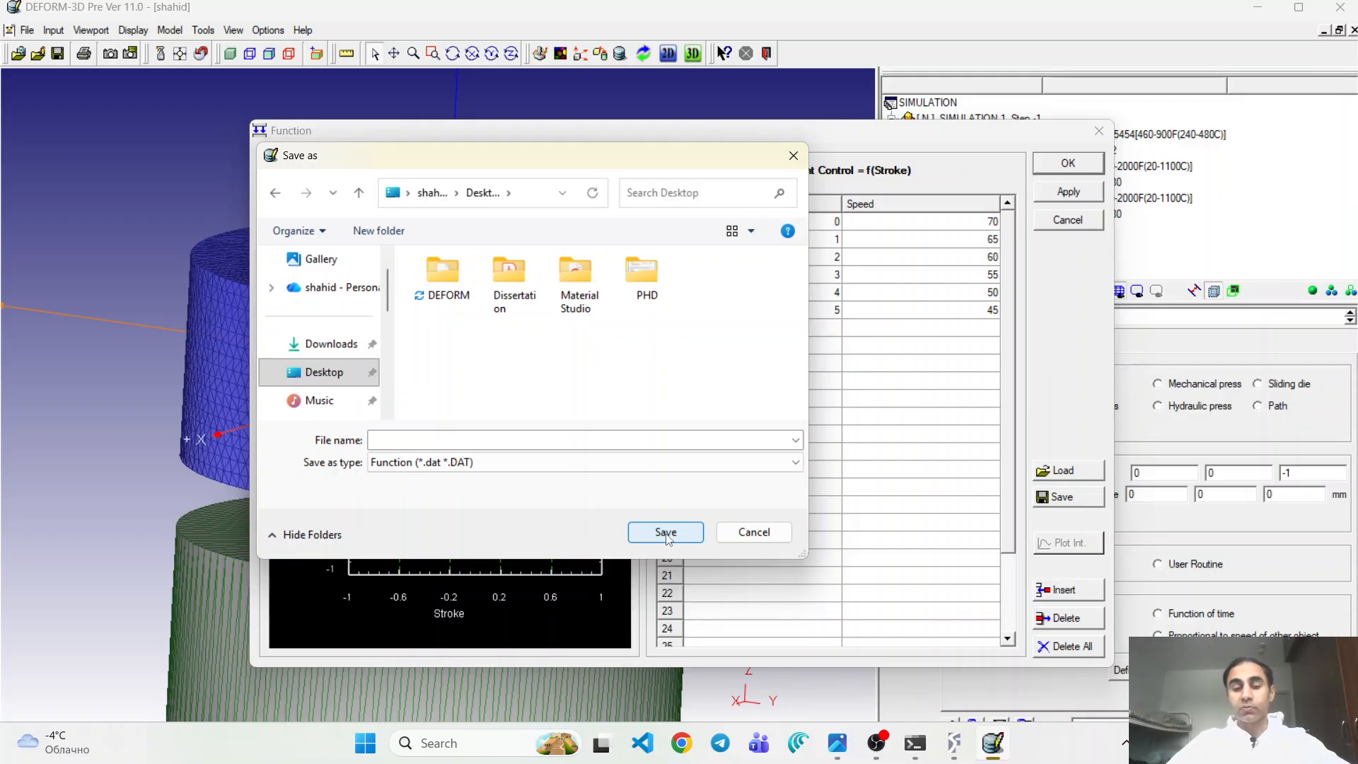
{"action": "left_click", "coordinate": [650, 439]}
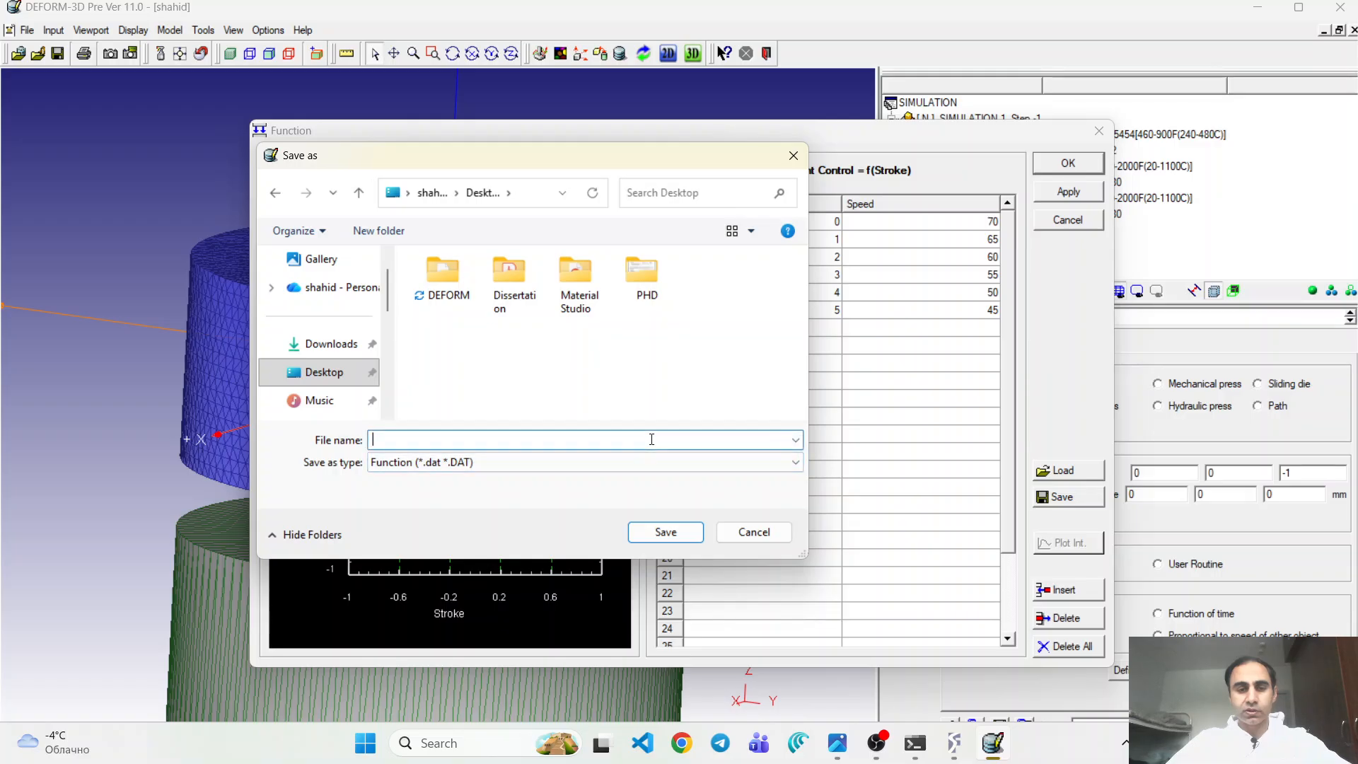
{"action": "type", "text": "tabl"}
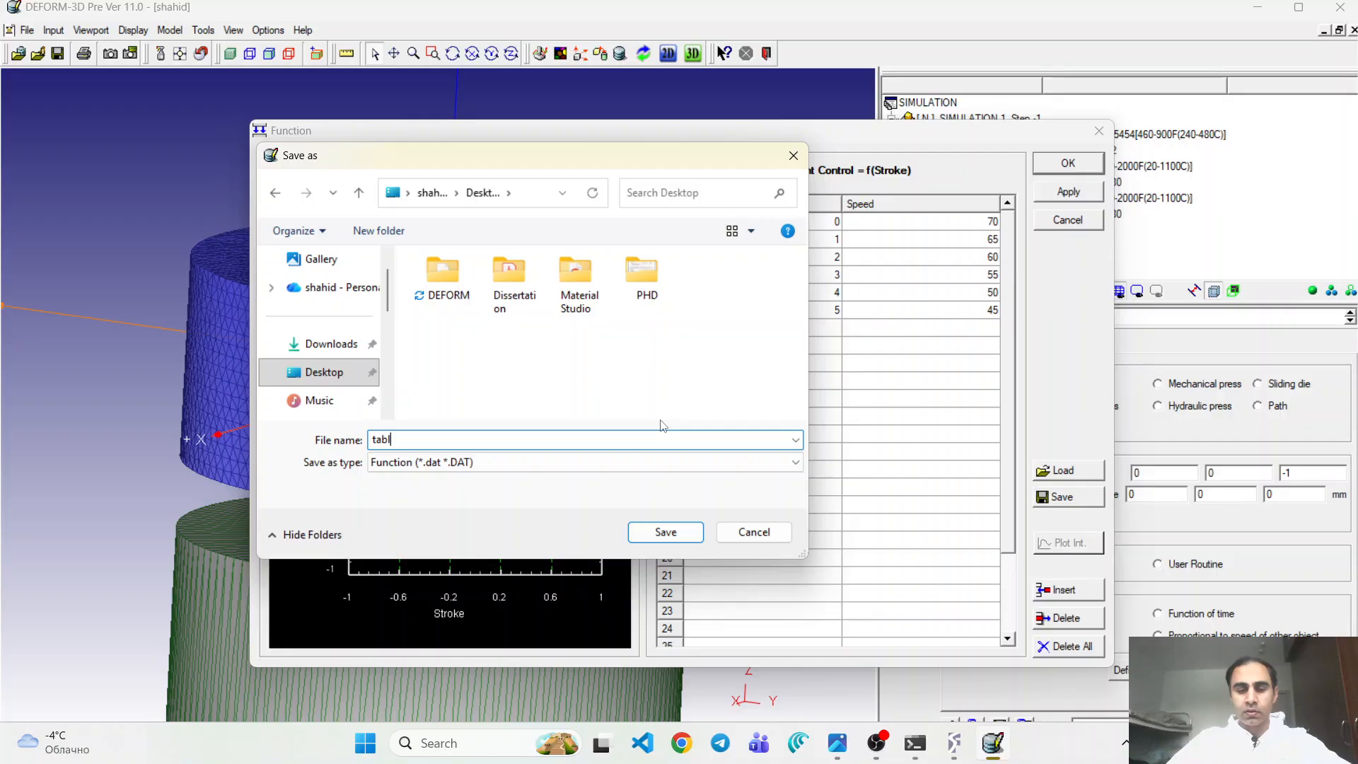
{"action": "type", "text": "e"}
{"action": "left_click", "coordinate": [668, 531]}
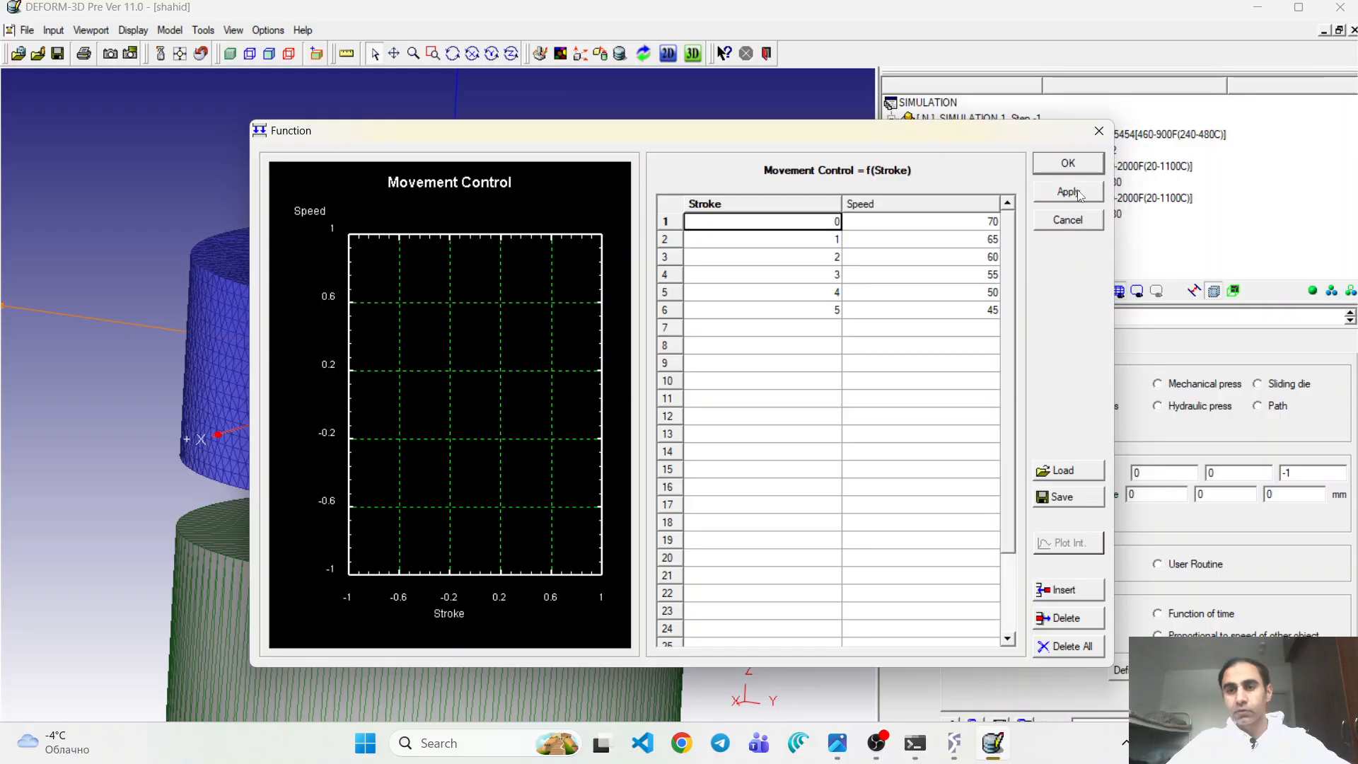
- Apply the stroke-speed table to plot its curve, and accept the movement control function
{"action": "left_click", "coordinate": [891, 346]}
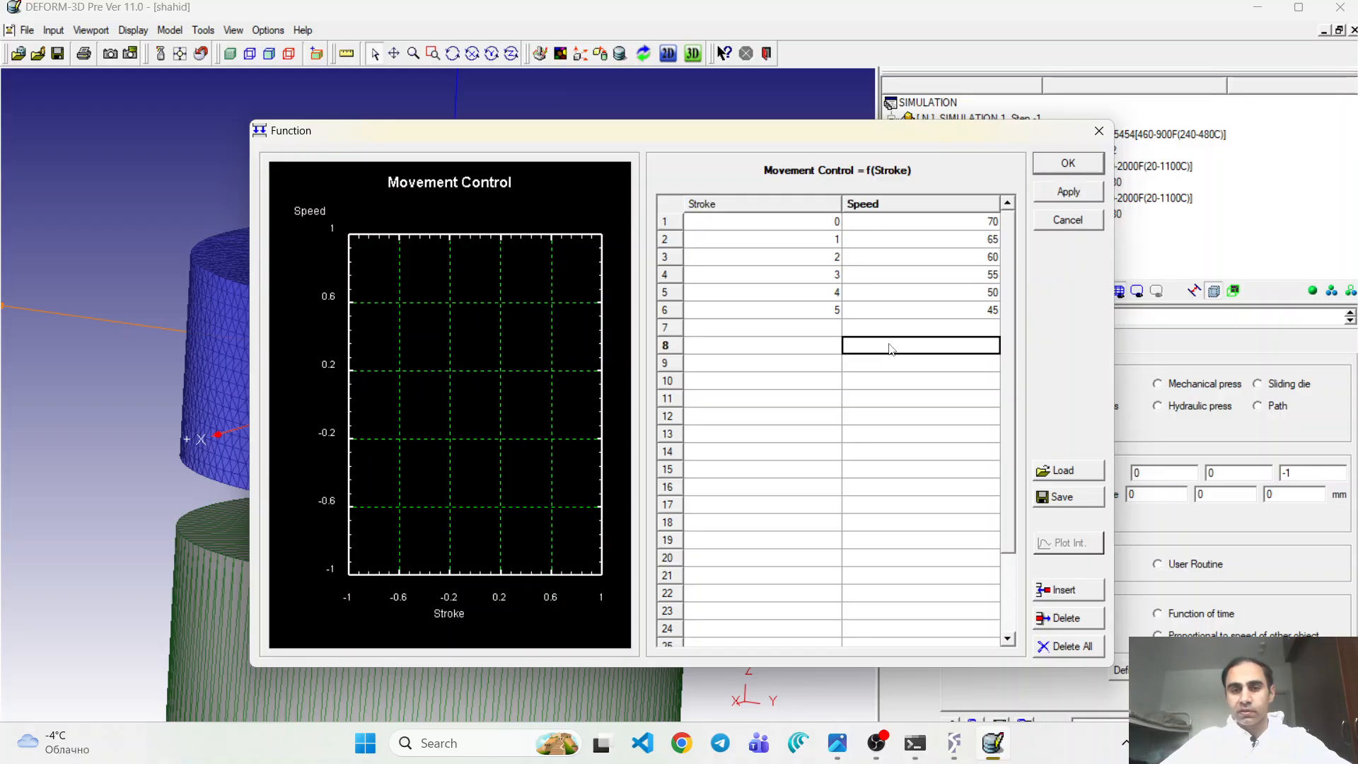
{"action": "left_click", "coordinate": [1054, 198]}
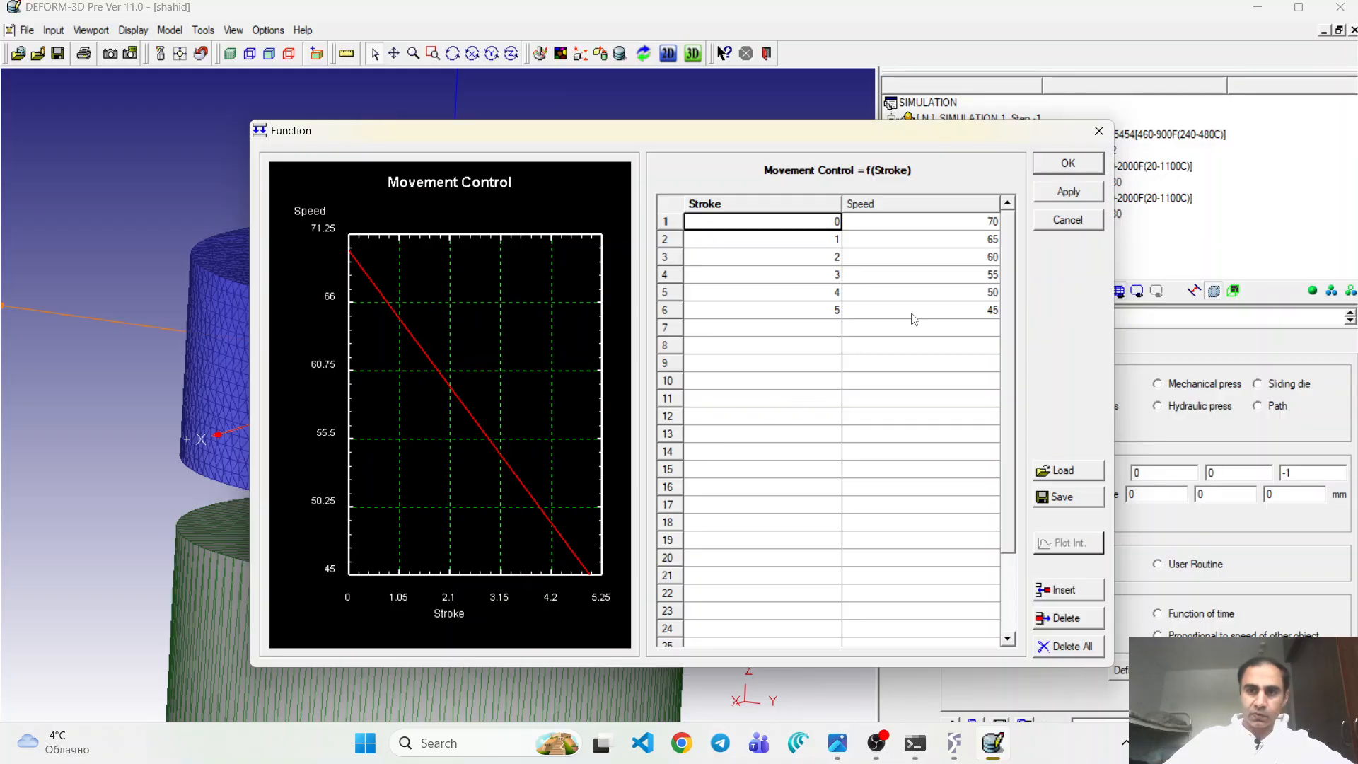
{"action": "left_click", "coordinate": [1057, 166]}
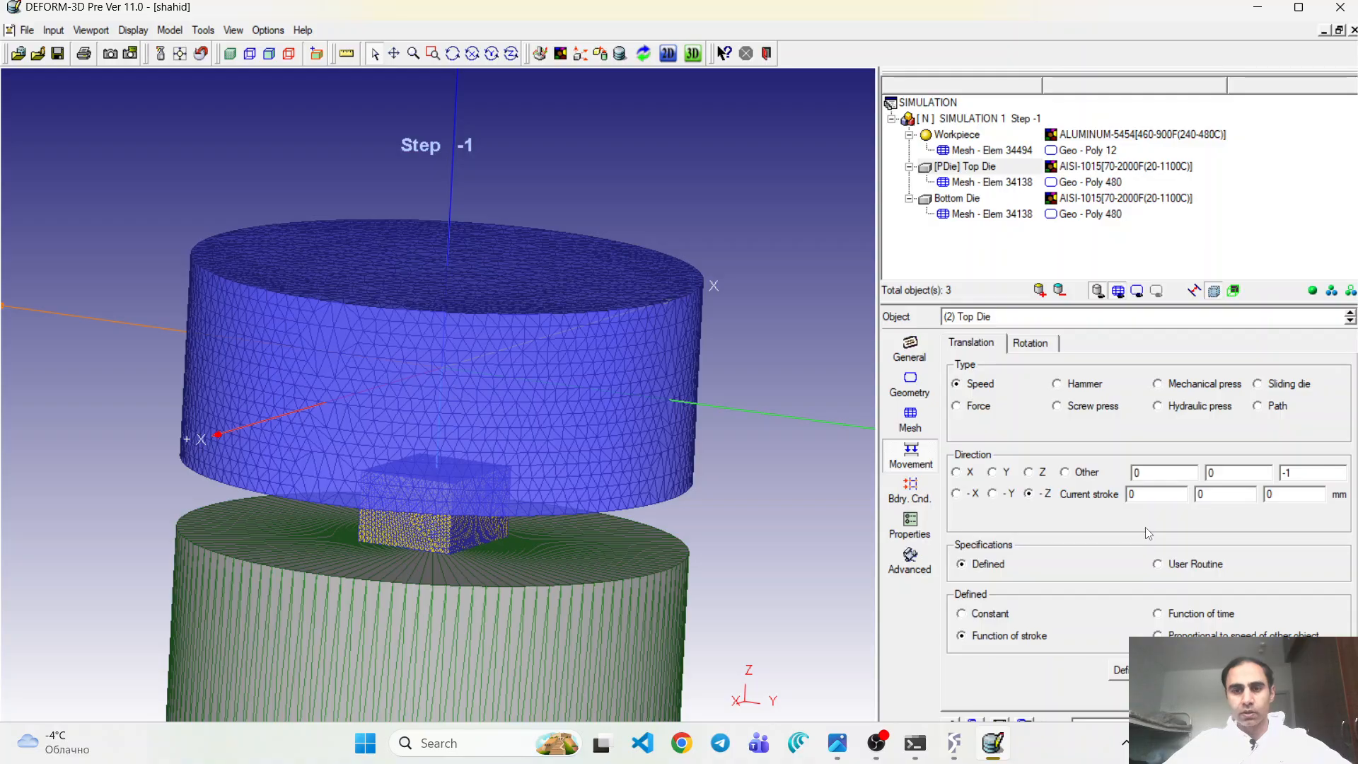
- Delete the top die's existing heat exchange with environment definition from its thermal boundary conditions
{"action": "left_click", "coordinate": [910, 498]}
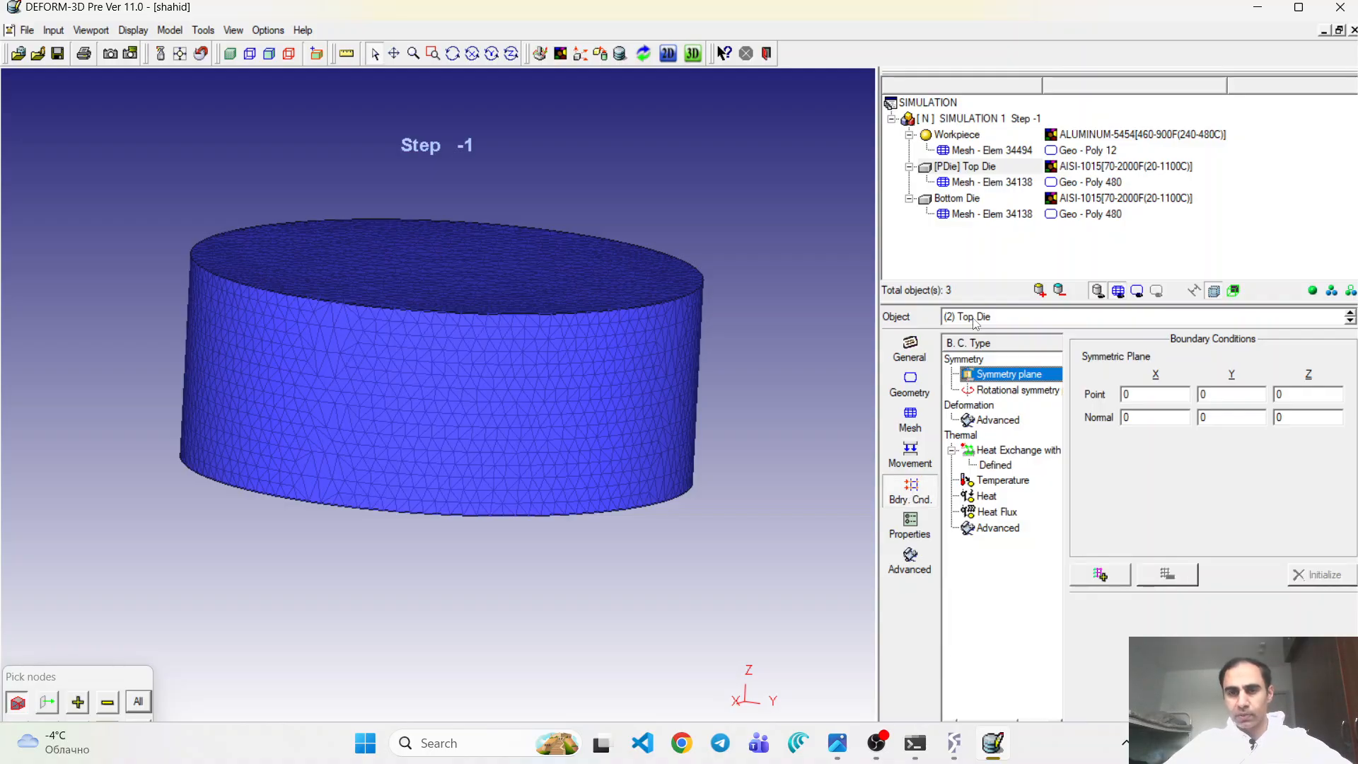
{"action": "left_click", "coordinate": [1002, 466]}
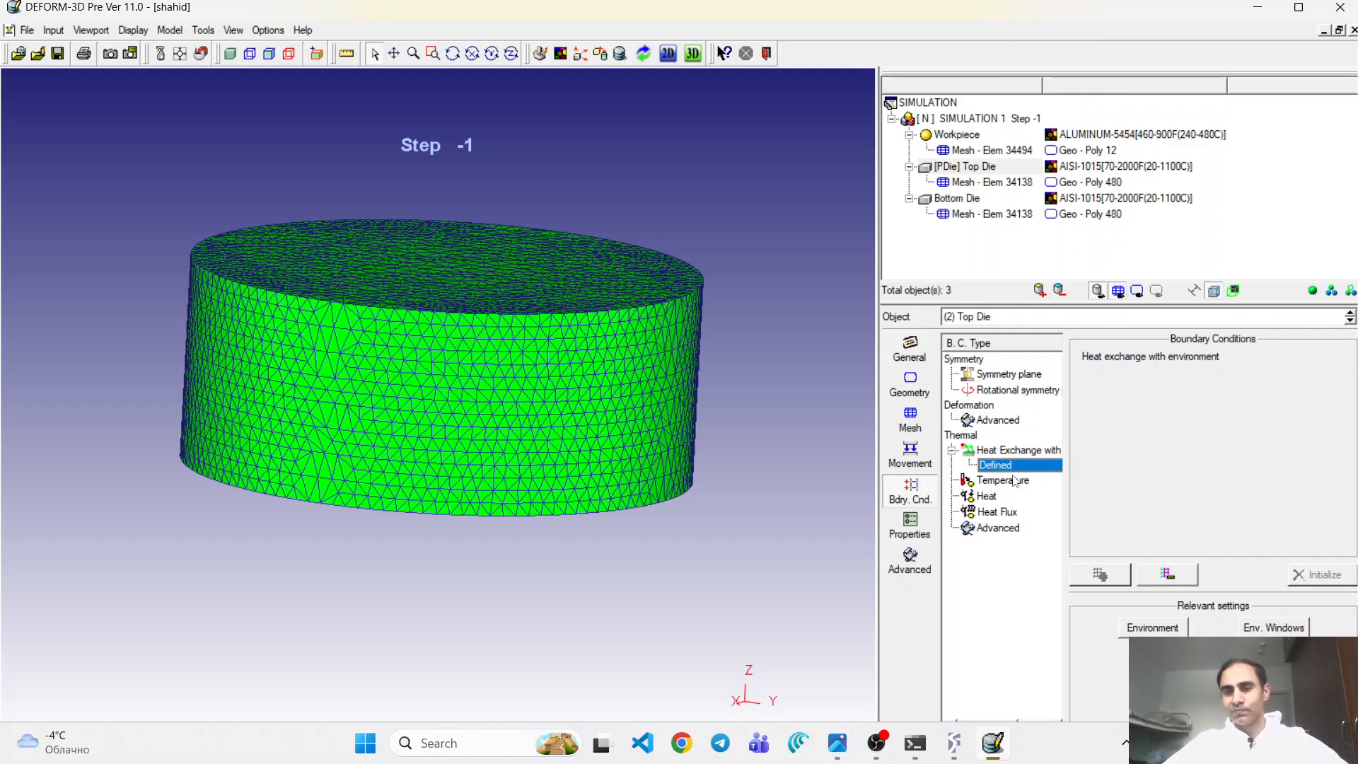
{"action": "left_click", "coordinate": [1167, 574]}
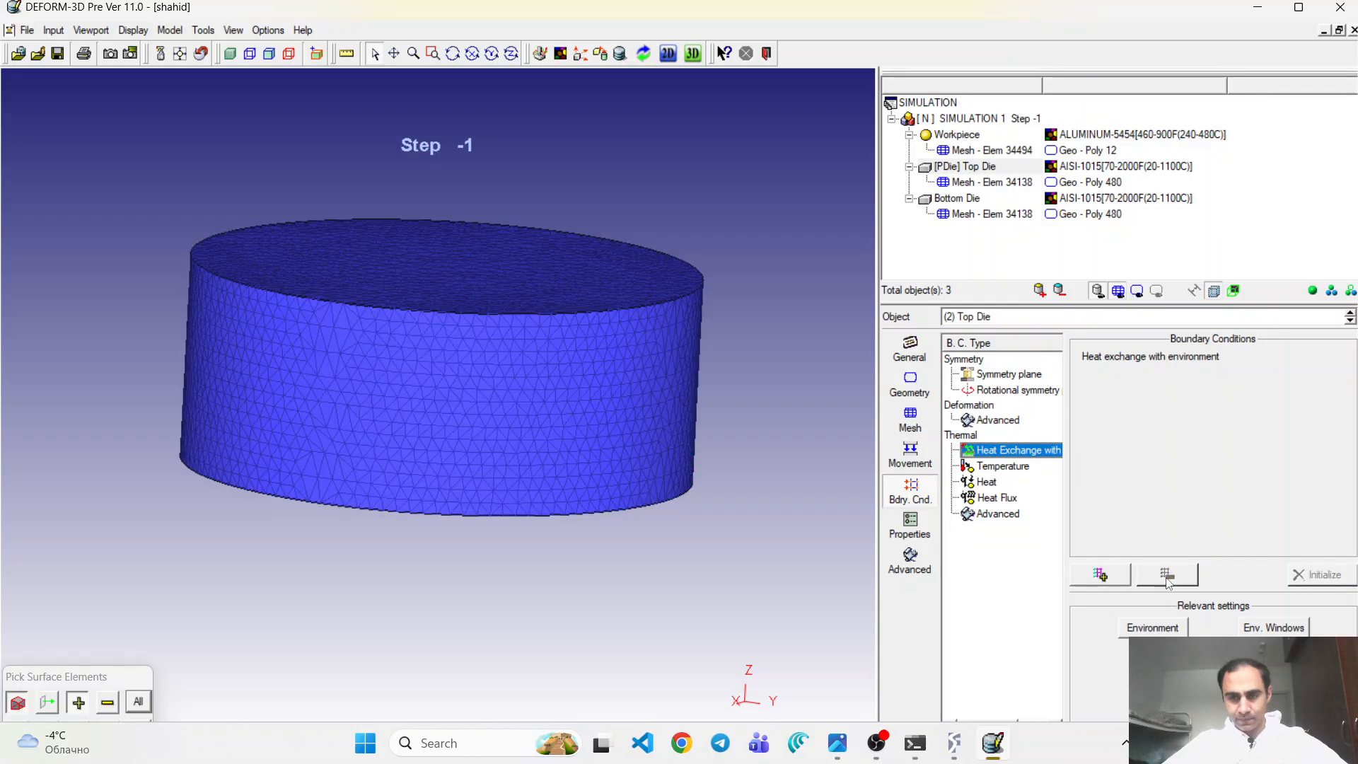
- Define heat exchange with the environment on the top die's lower circular face that meets the workpiece
{"action": "left_click", "coordinate": [453, 54]}
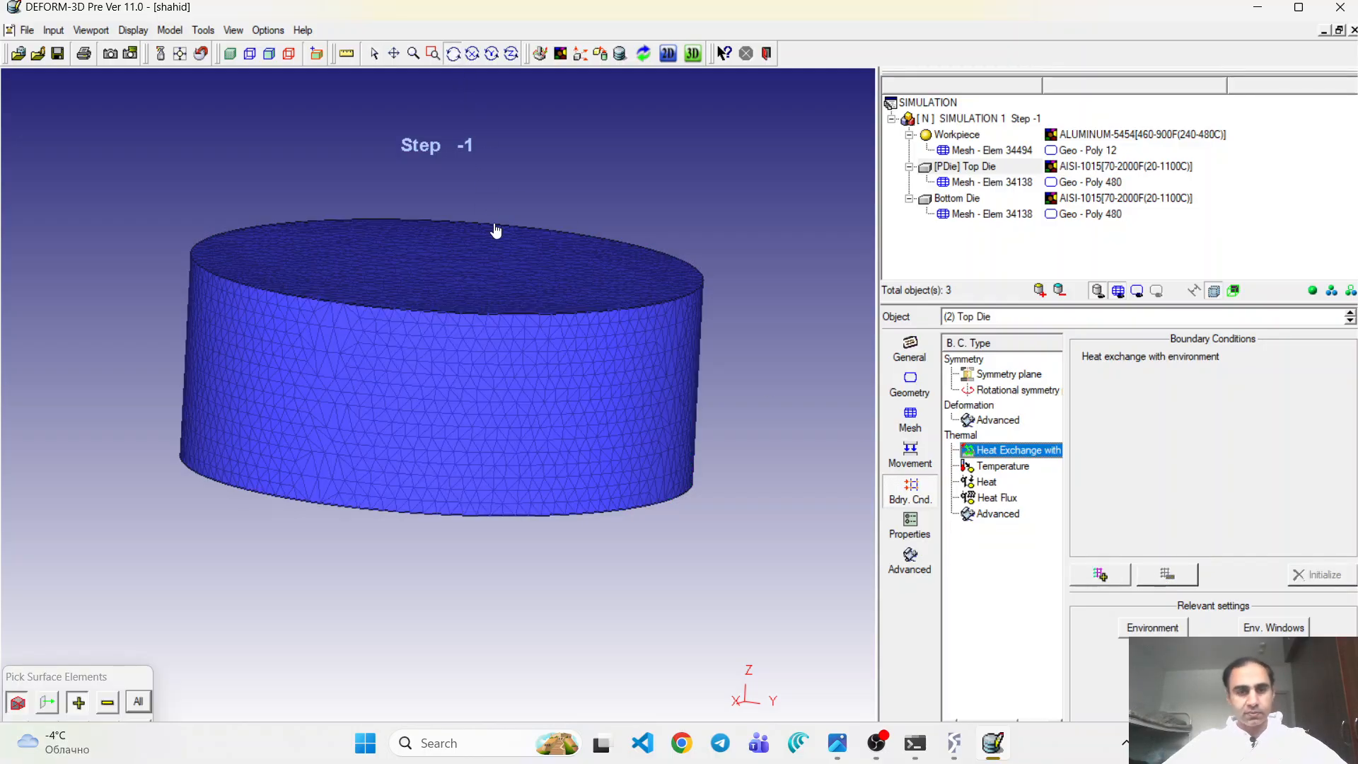
{"action": "left_click_drag", "start_coordinate": [498, 227], "coordinate": [471, 106]}
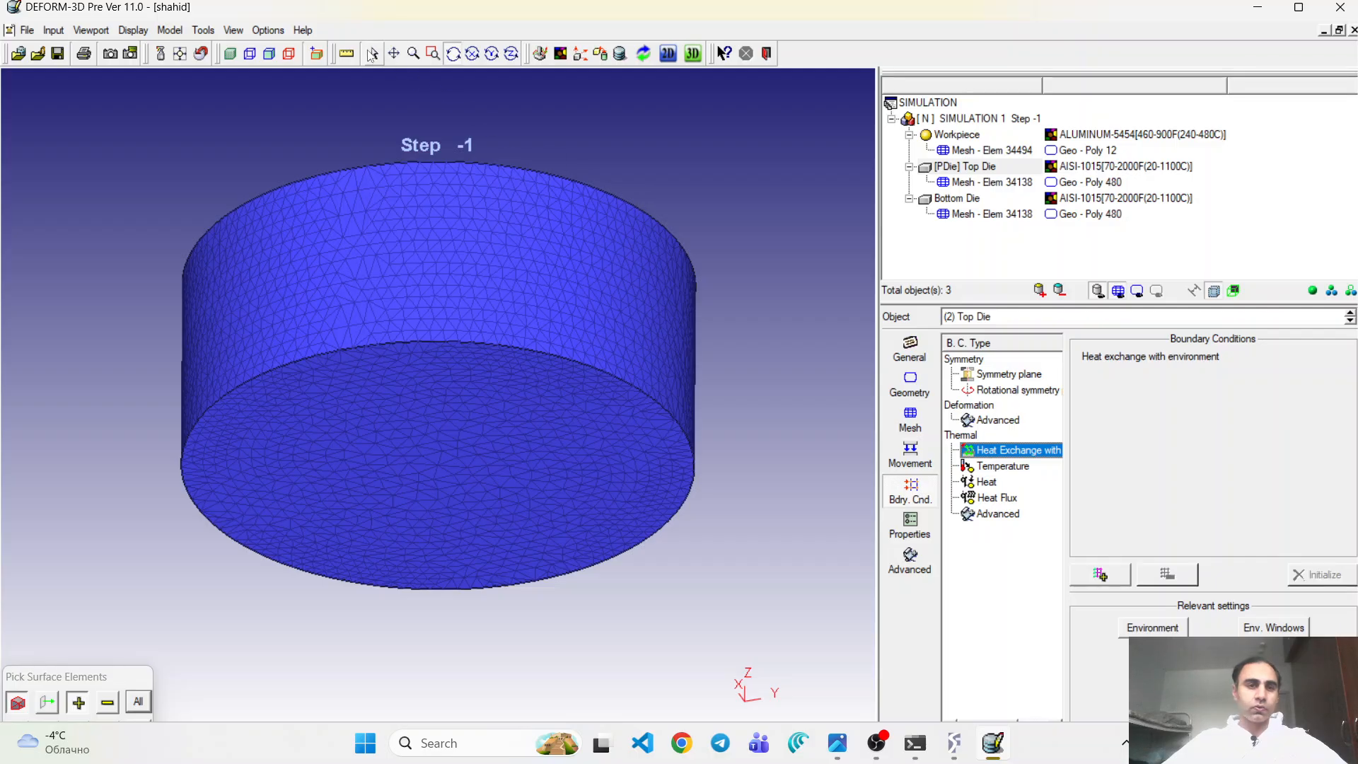
{"action": "left_click", "coordinate": [370, 56]}
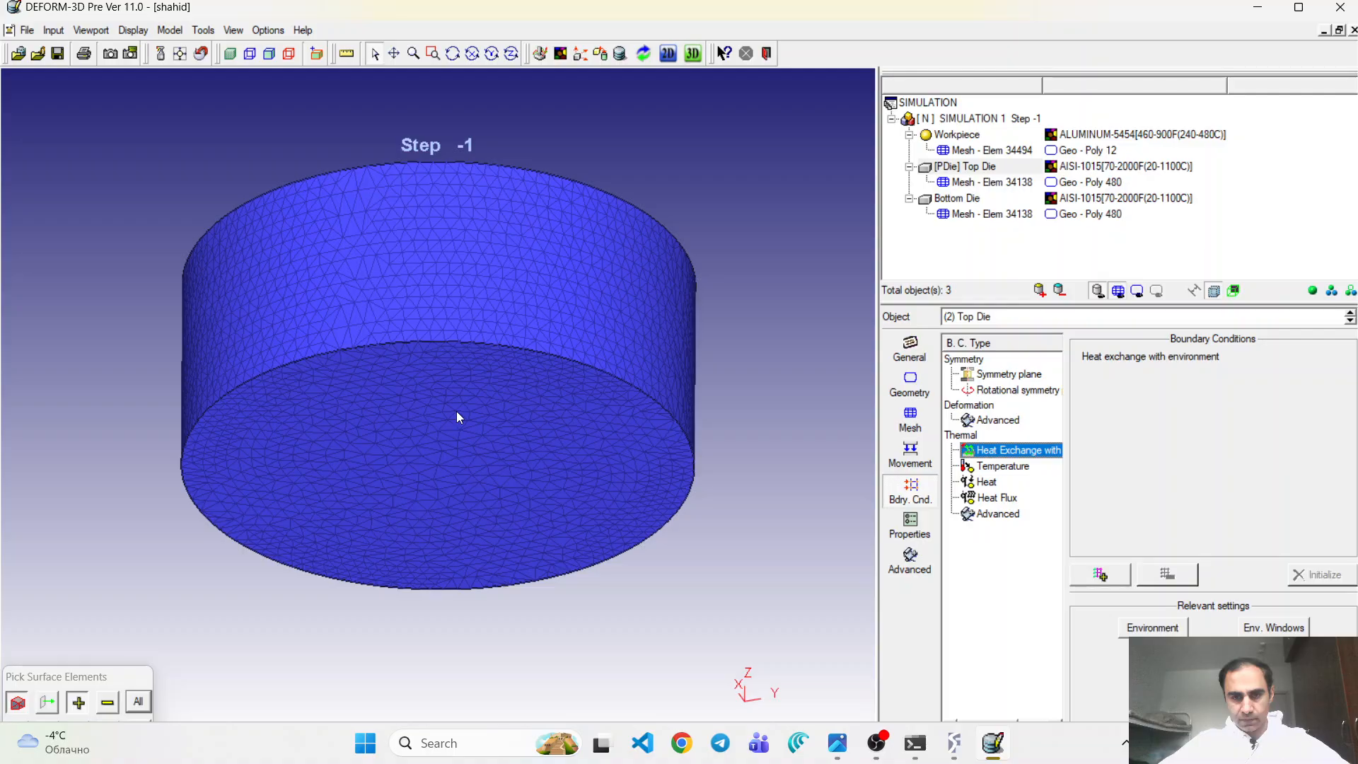
{"action": "left_click", "coordinate": [473, 433]}
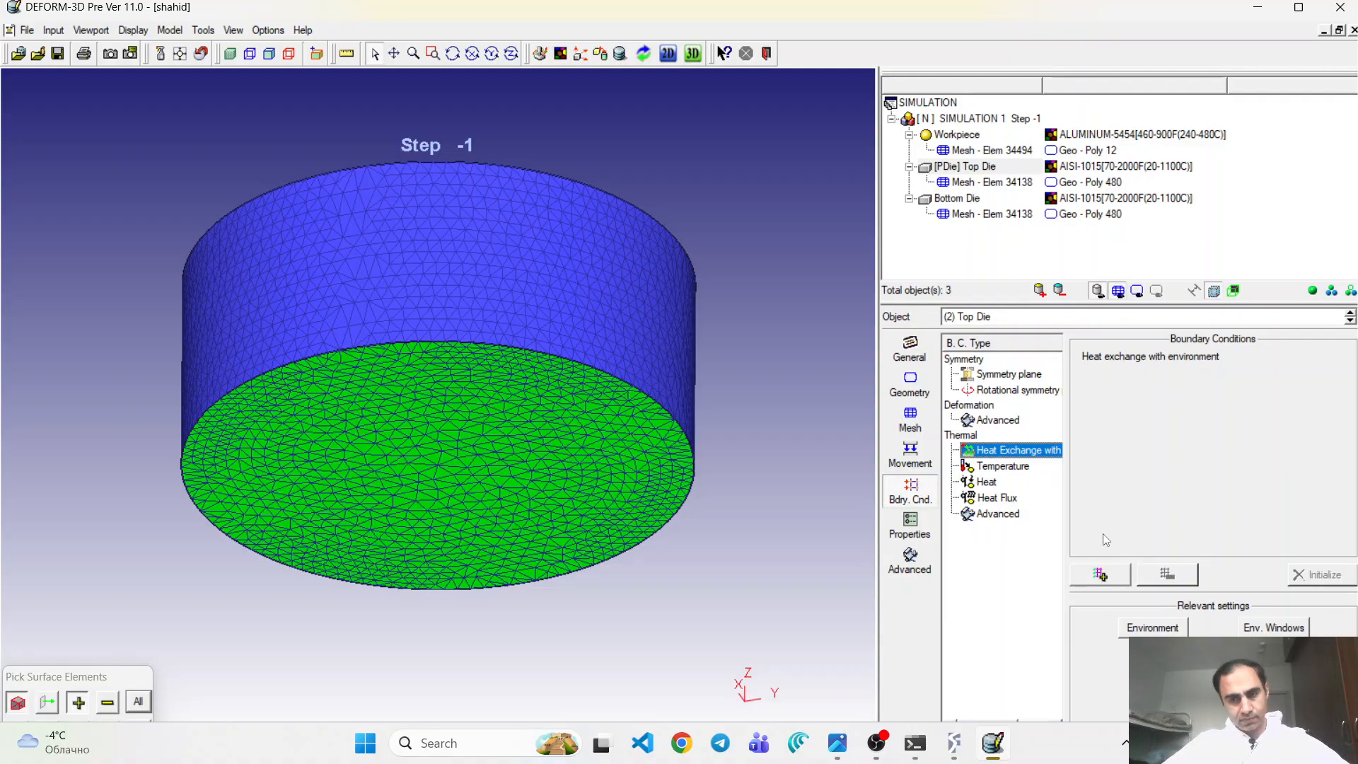
{"action": "left_click", "coordinate": [1100, 574]}
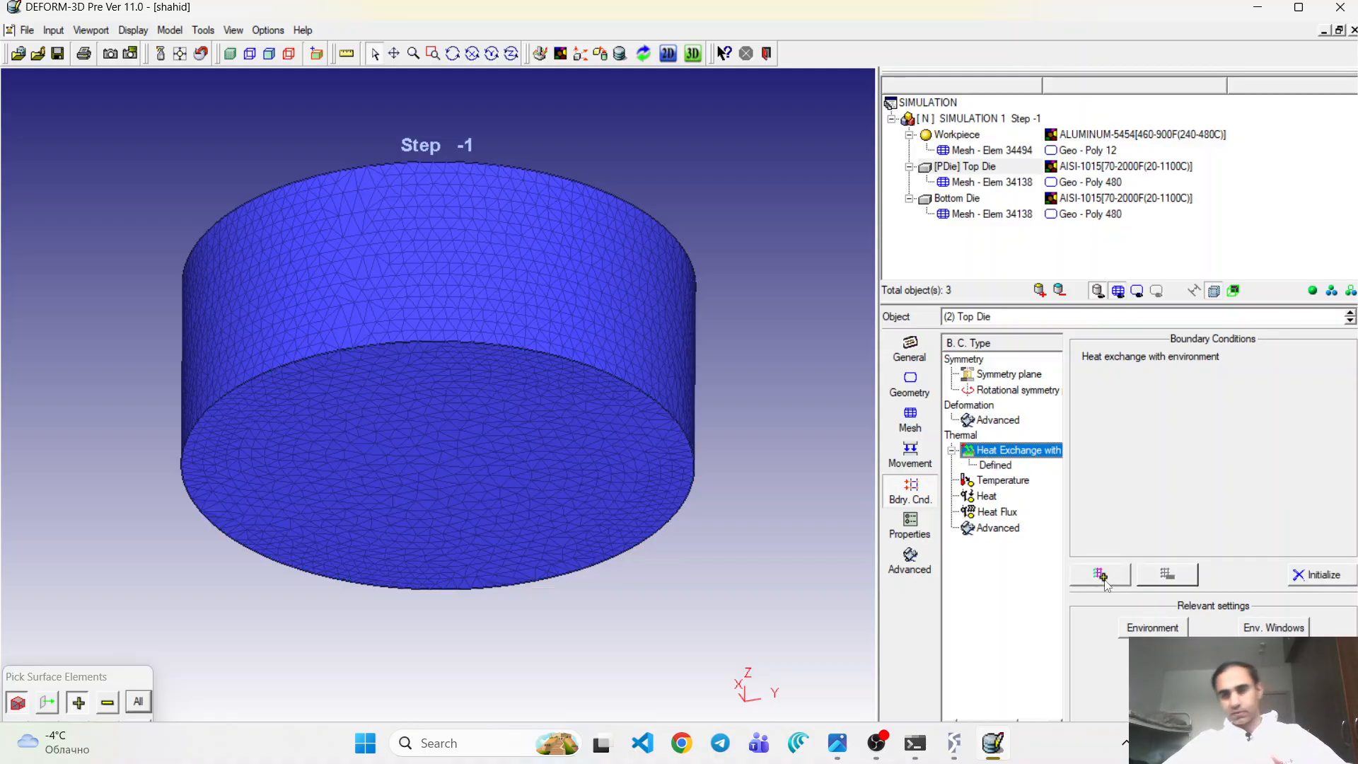
- Delete the bottom die's existing heat exchange with environment definition and redefine it on the die's upper circular face only
{"action": "left_click", "coordinate": [1351, 321]}
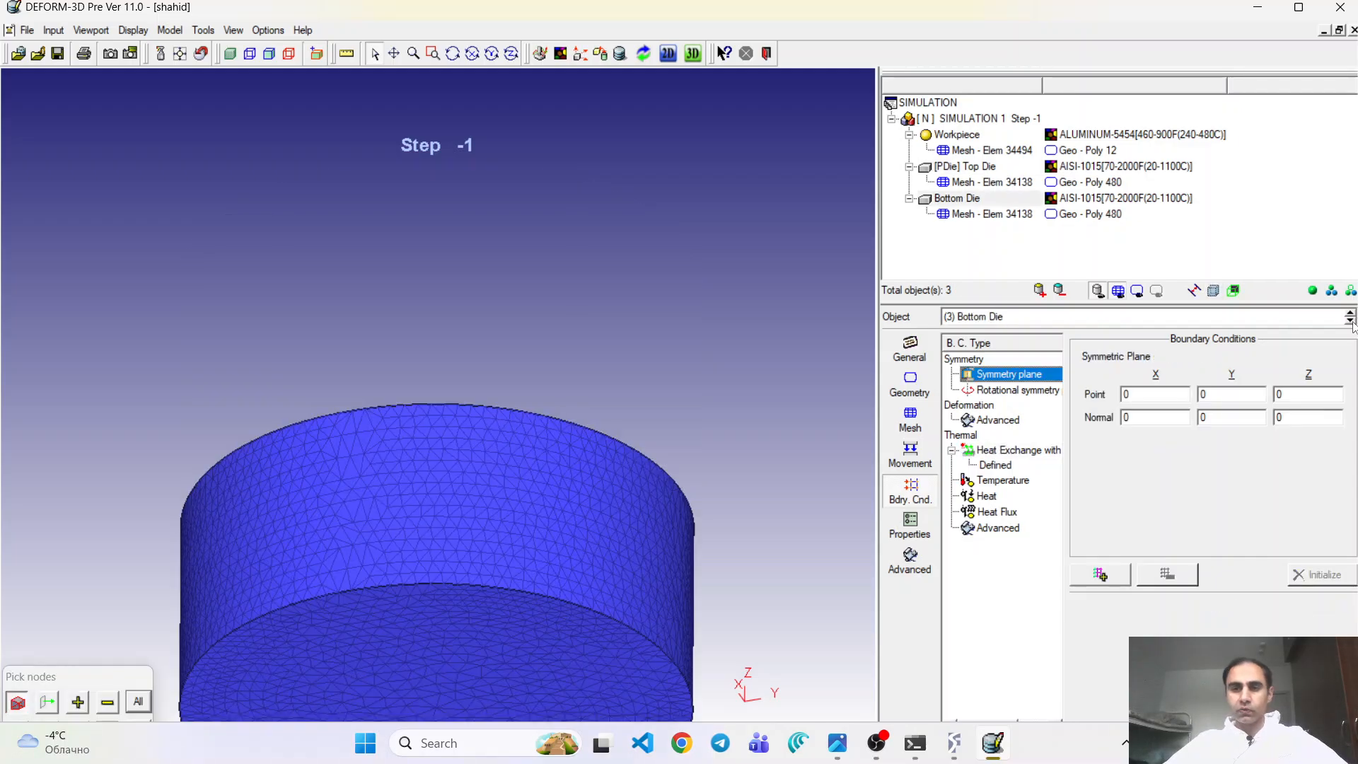
{"action": "left_click", "coordinate": [453, 53]}
{"action": "left_click_drag", "start_coordinate": [450, 447], "coordinate": [455, 643]}
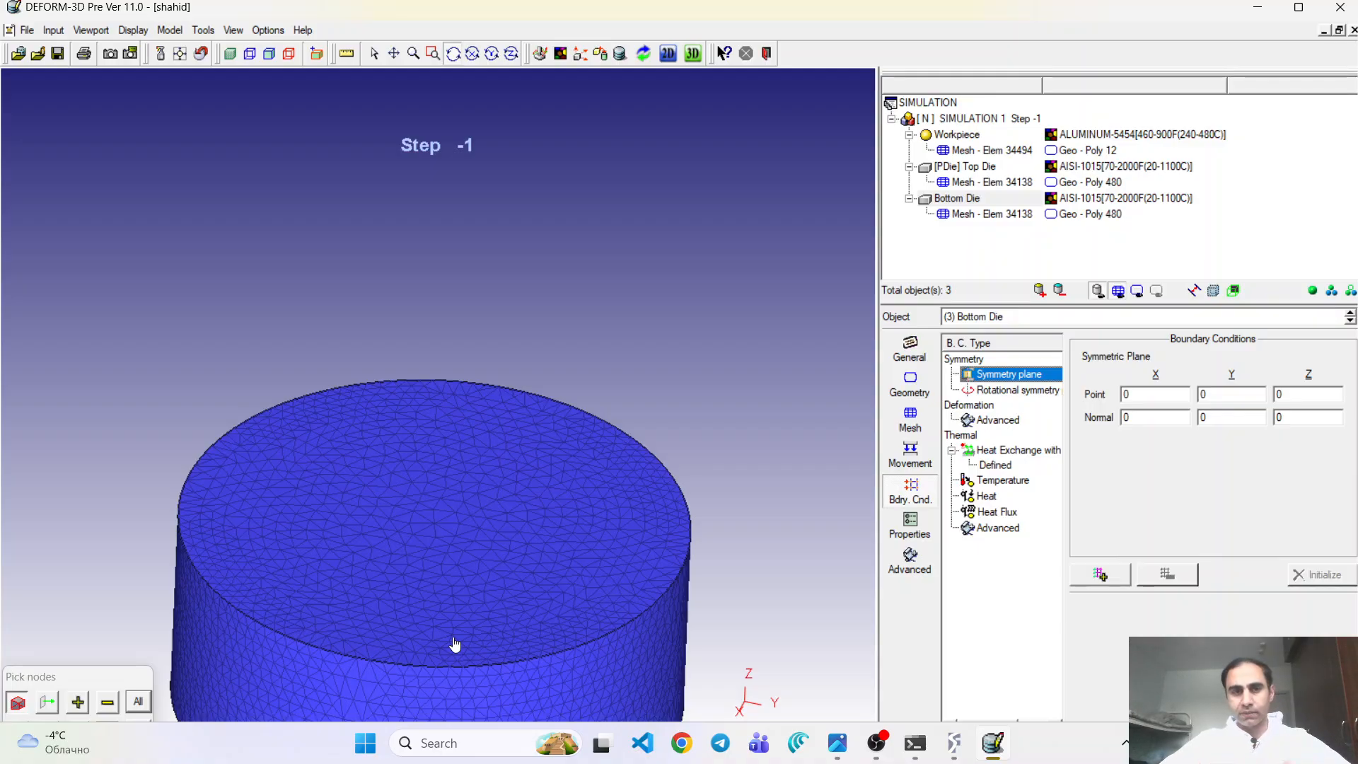
{"action": "left_click", "coordinate": [374, 55]}
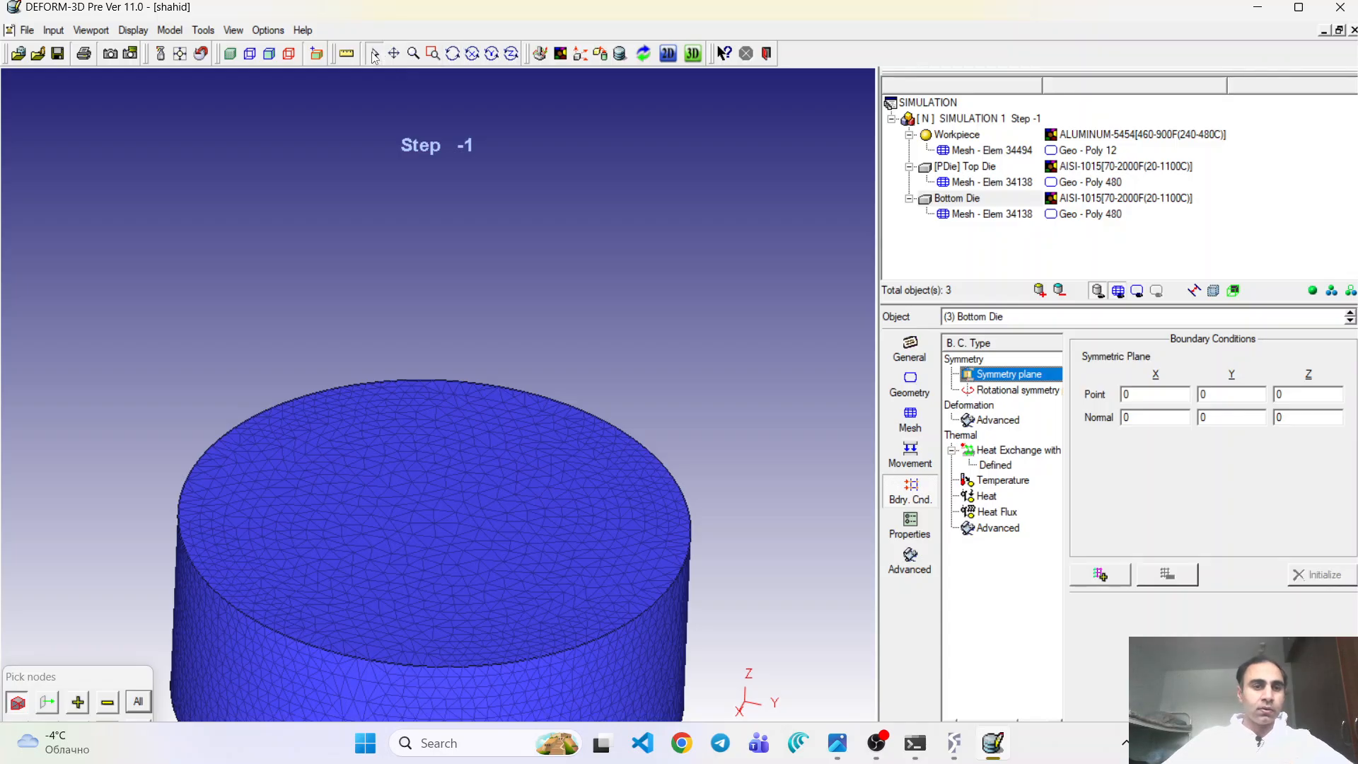
{"action": "left_click", "coordinate": [414, 522]}
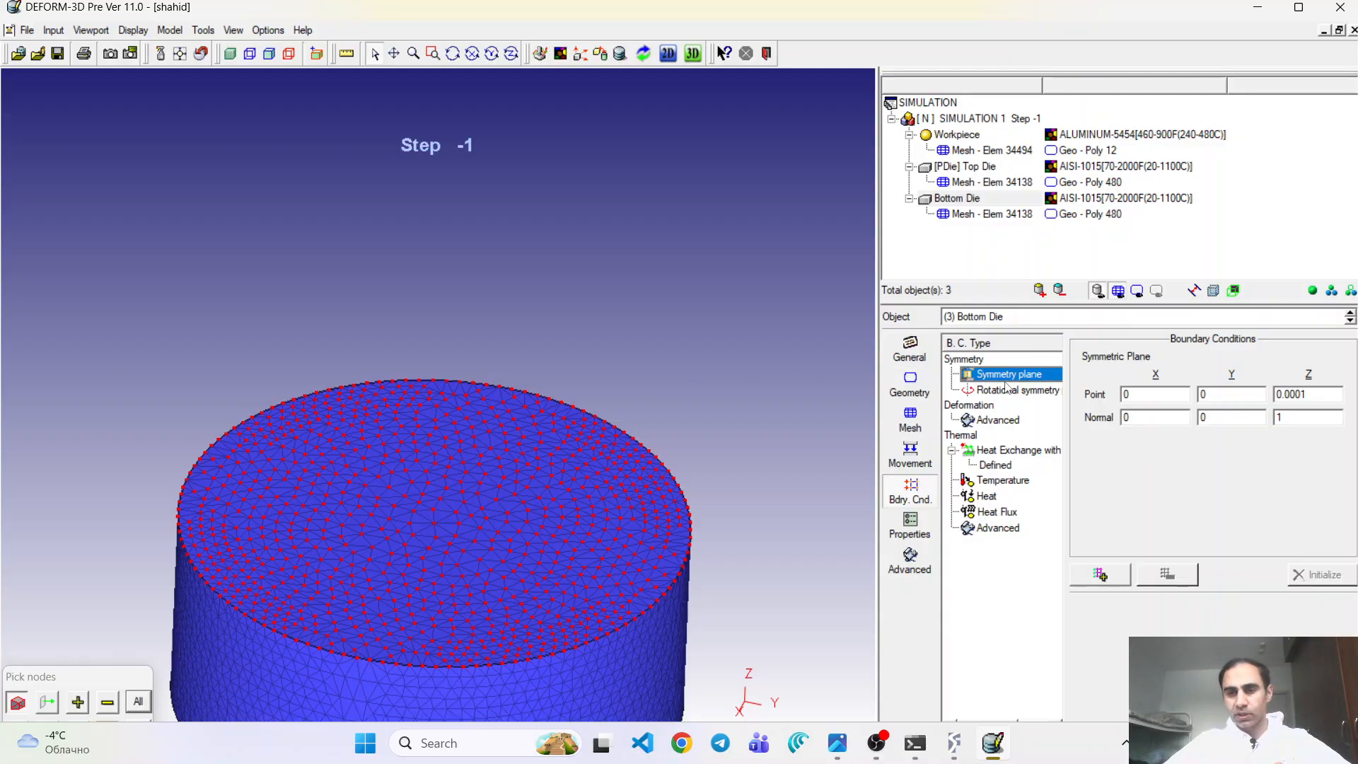
{"action": "left_click", "coordinate": [991, 451]}
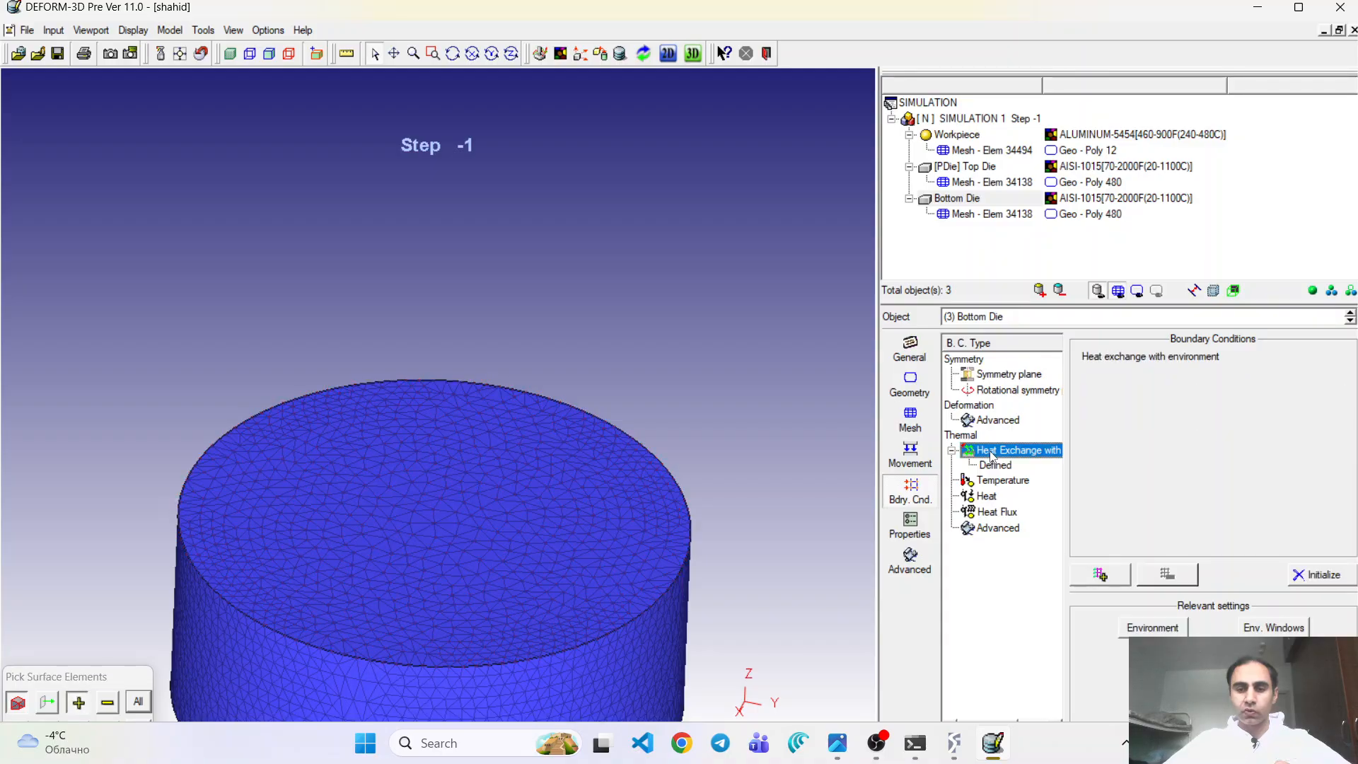
{"action": "left_click", "coordinate": [1014, 466]}
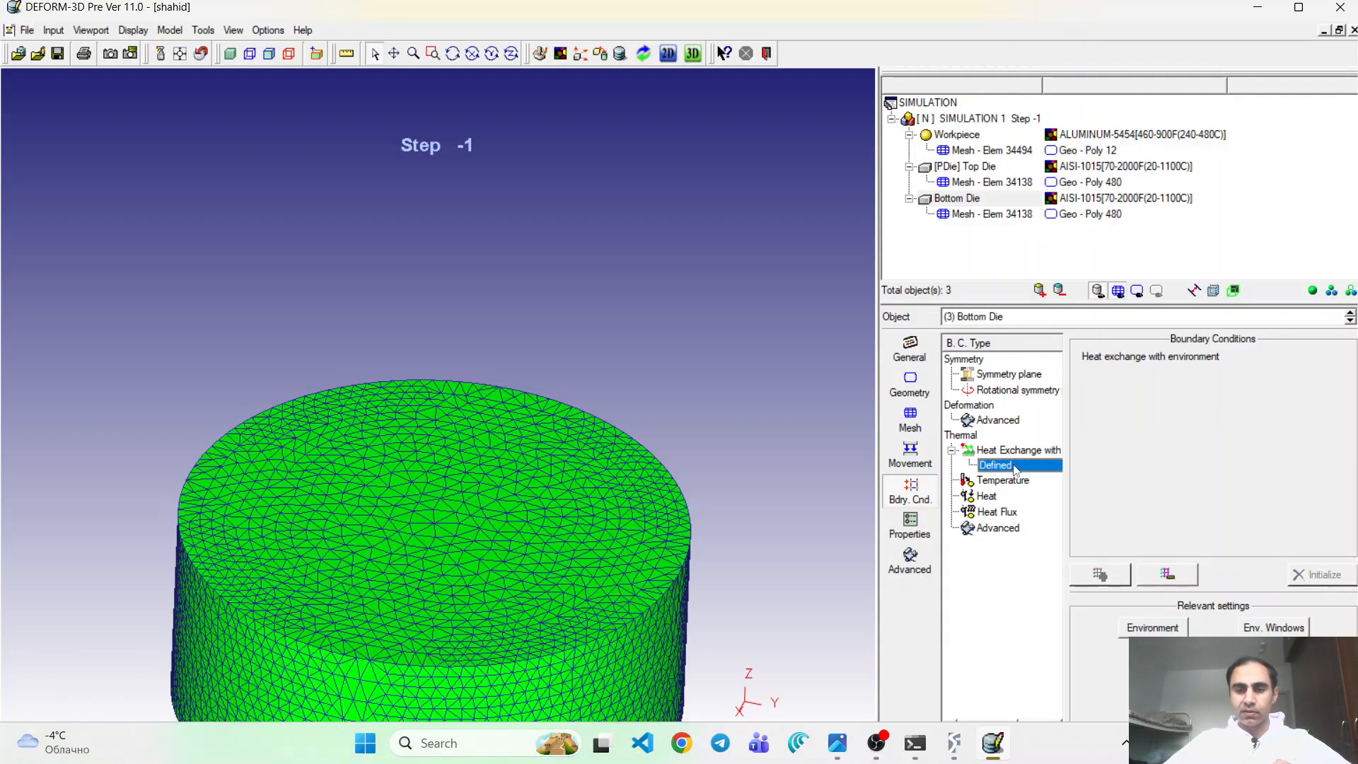
{"action": "left_click", "coordinate": [1171, 574]}
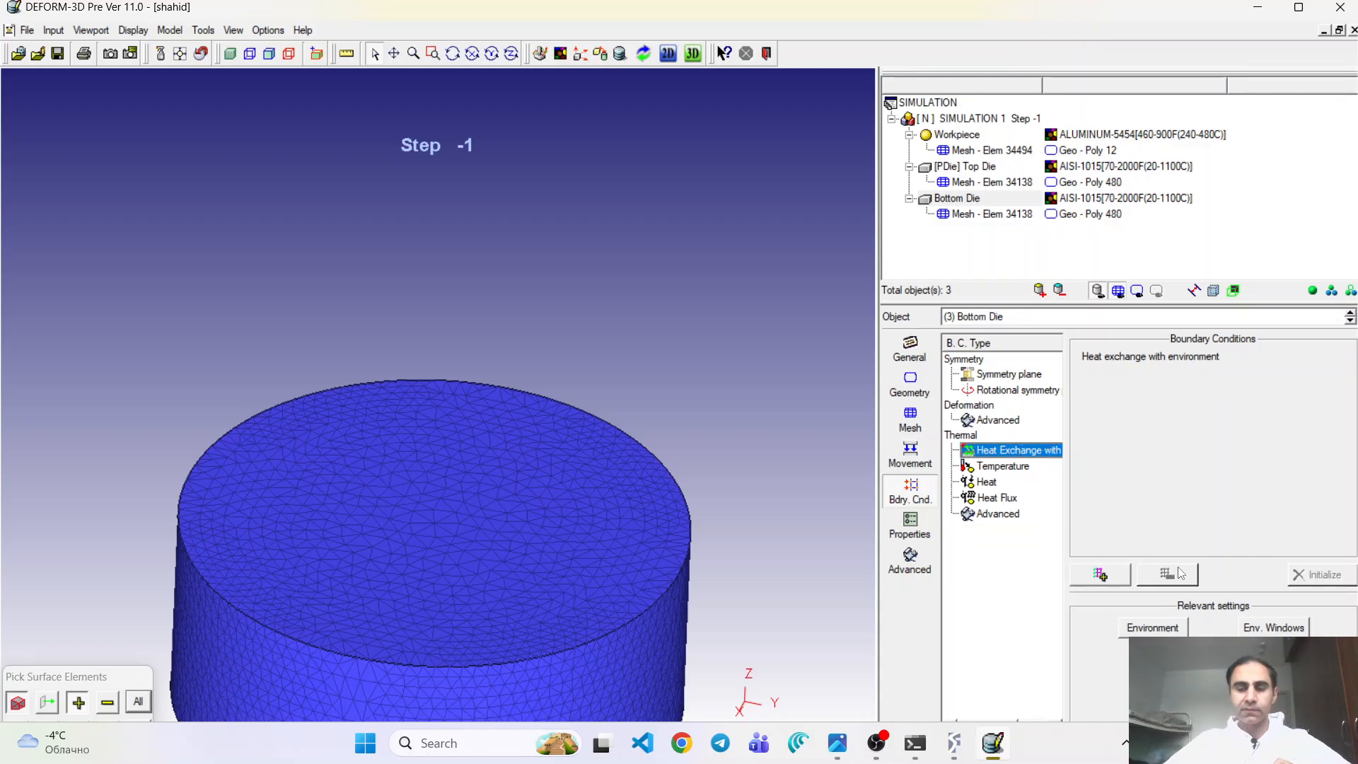
{"action": "left_click", "coordinate": [459, 491]}
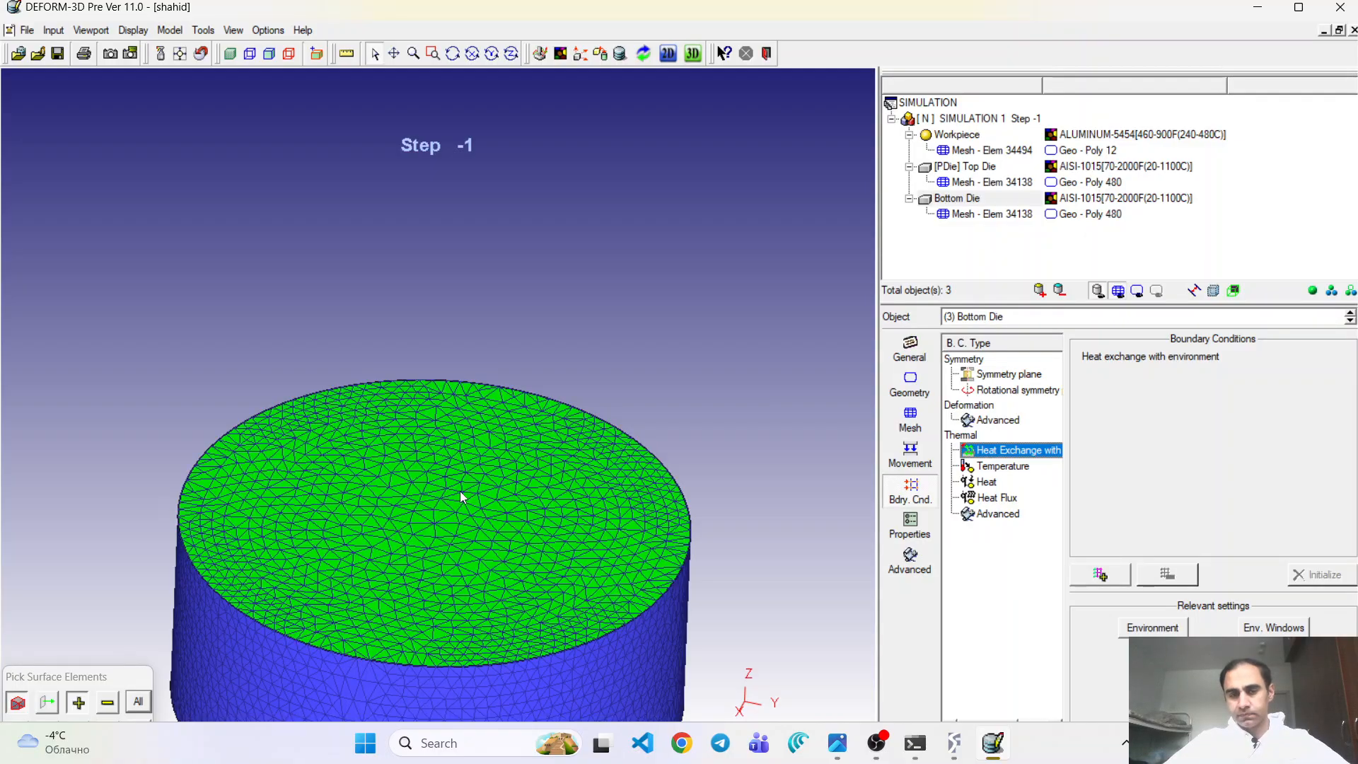
{"action": "left_click", "coordinate": [1102, 574]}
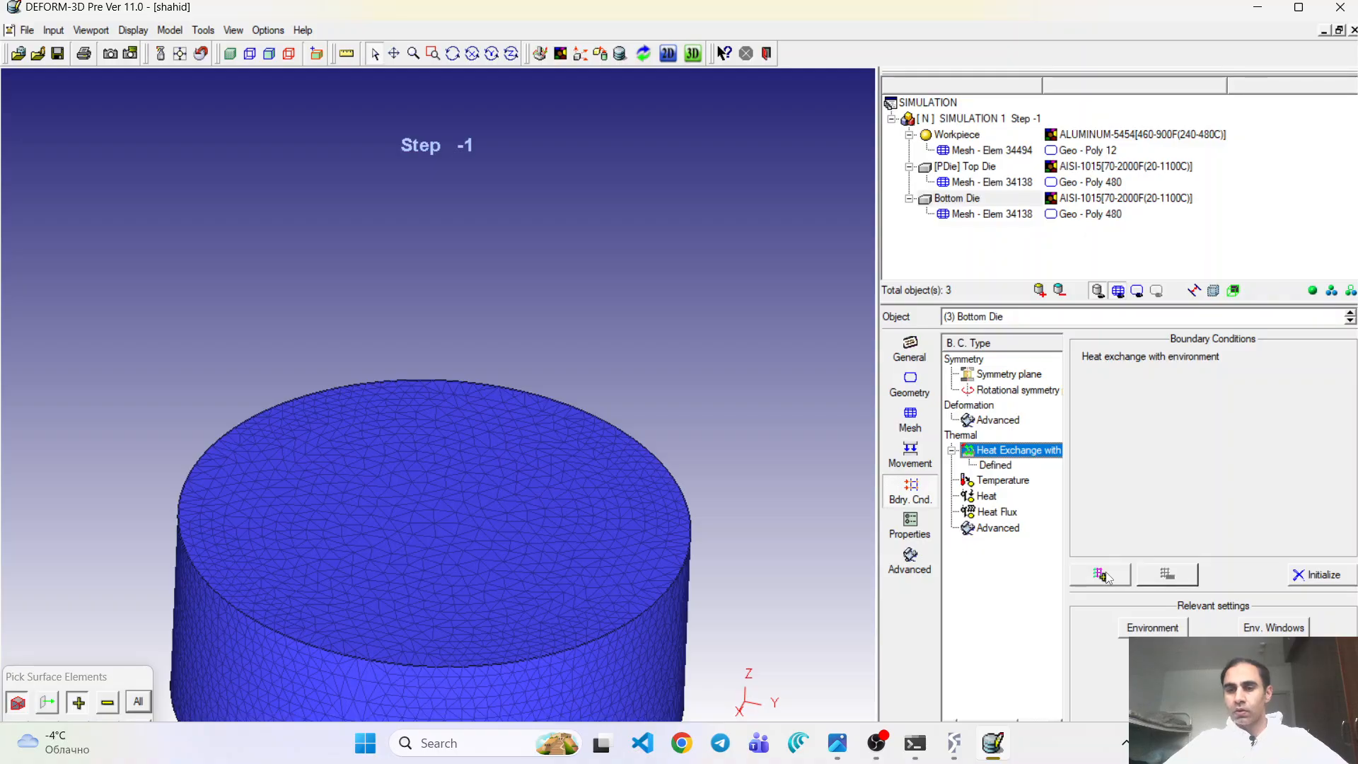
- Set the constant environment temperature for the workpiece's heat exchange to 250 °C
{"action": "left_click", "coordinate": [1349, 320]}
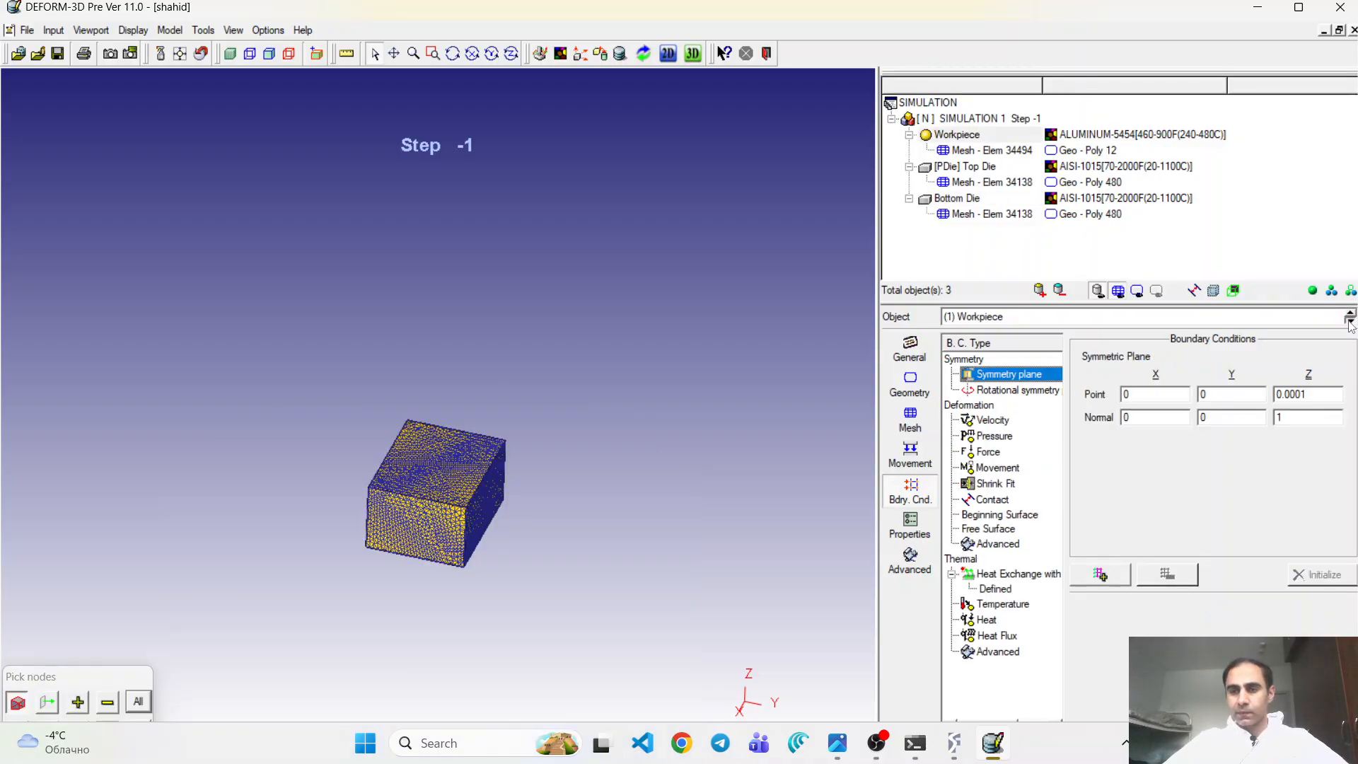
{"action": "left_click", "coordinate": [1001, 575]}
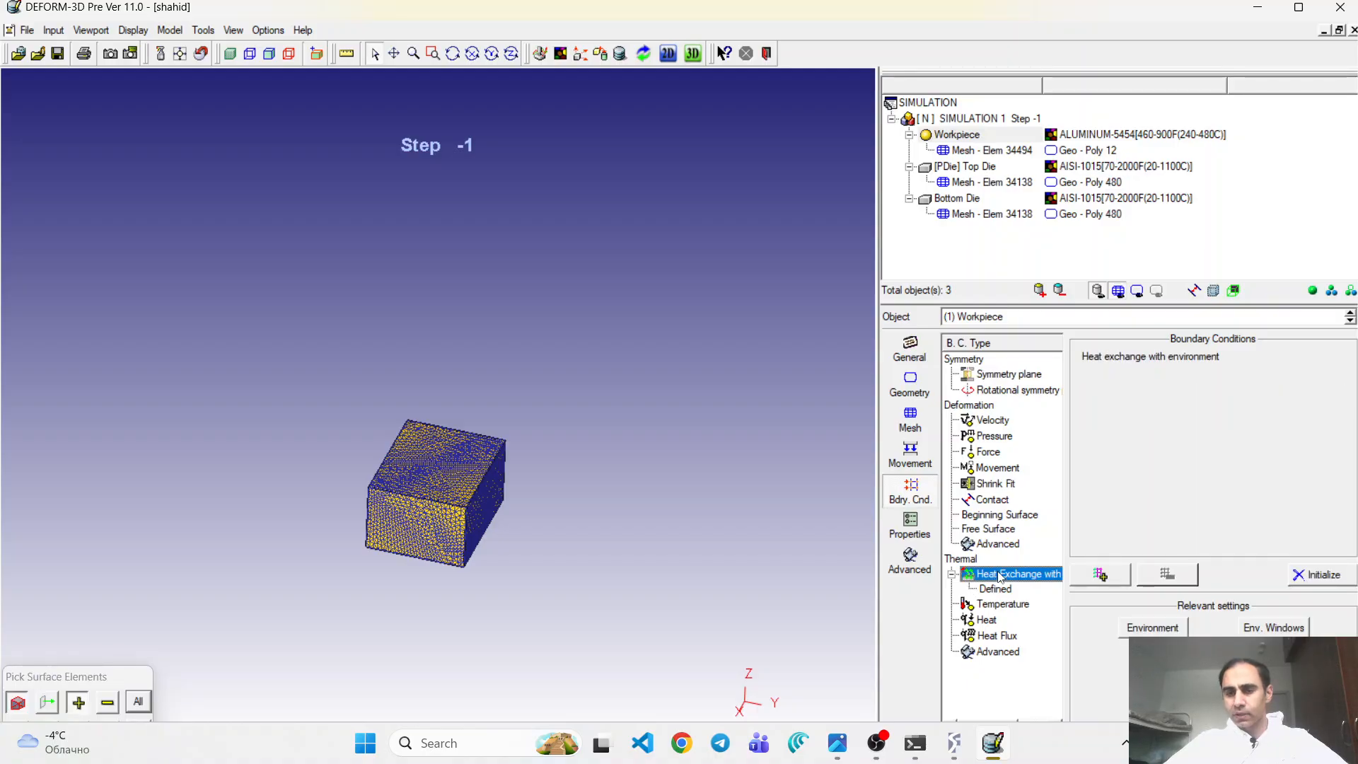
{"action": "left_click", "coordinate": [1147, 629]}
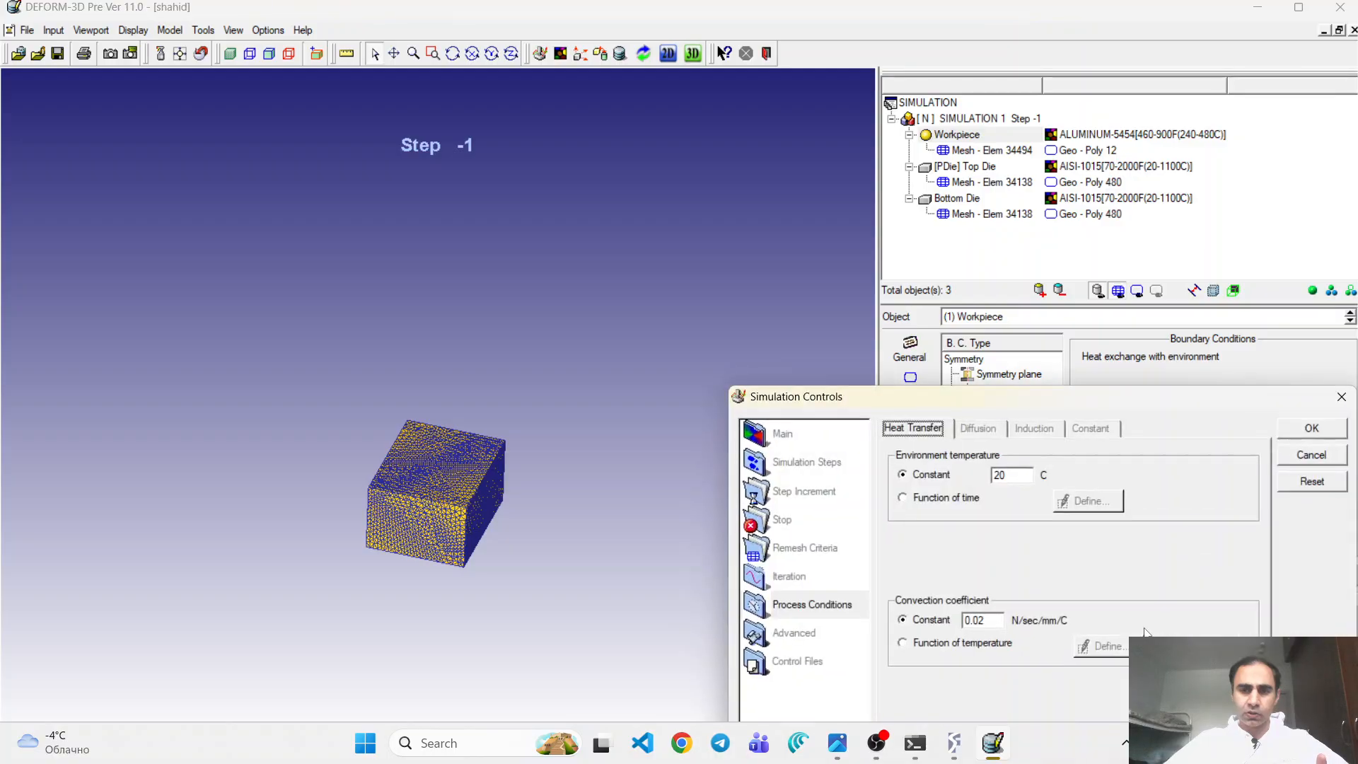
{"action": "left_click", "coordinate": [1028, 473]}
{"action": "key", "text": "BackSpace"}
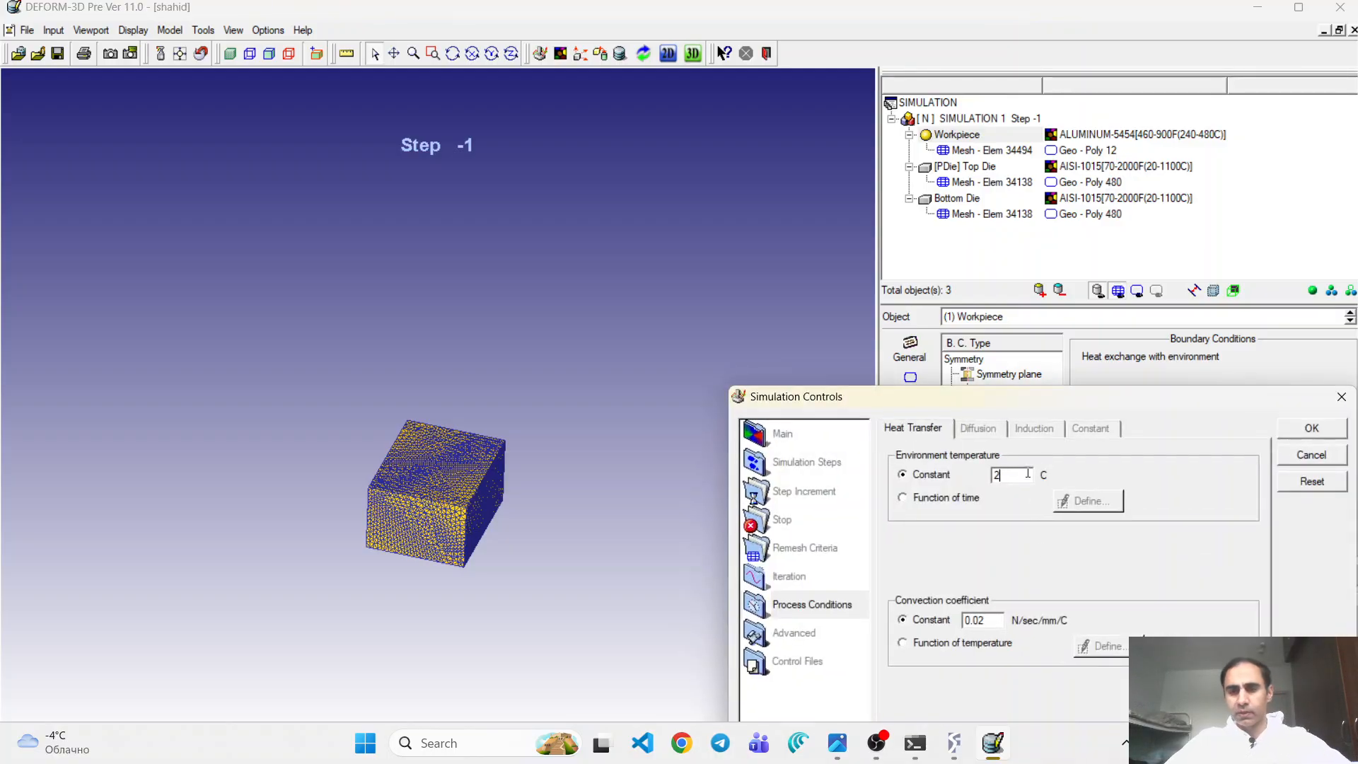
{"action": "type", "text": "50"}
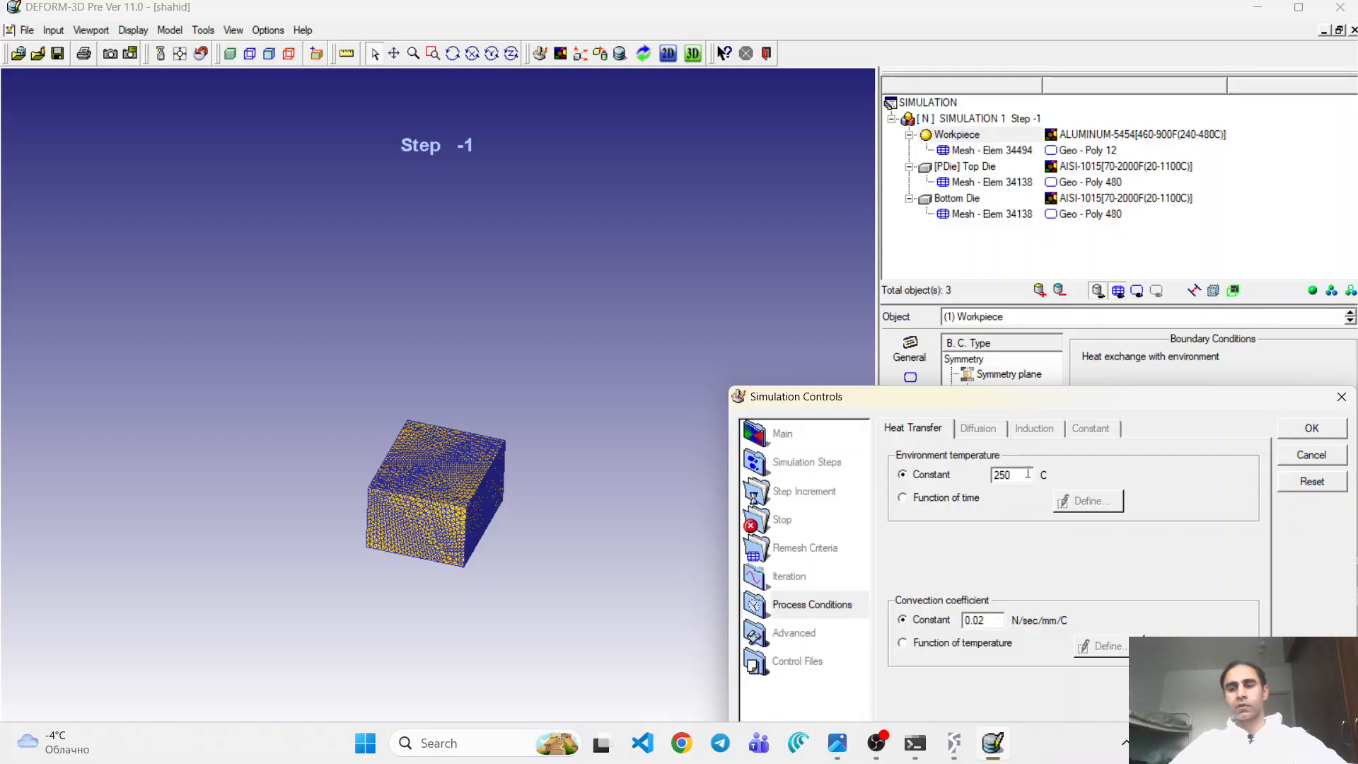
{"action": "left_click", "coordinate": [1311, 430]}
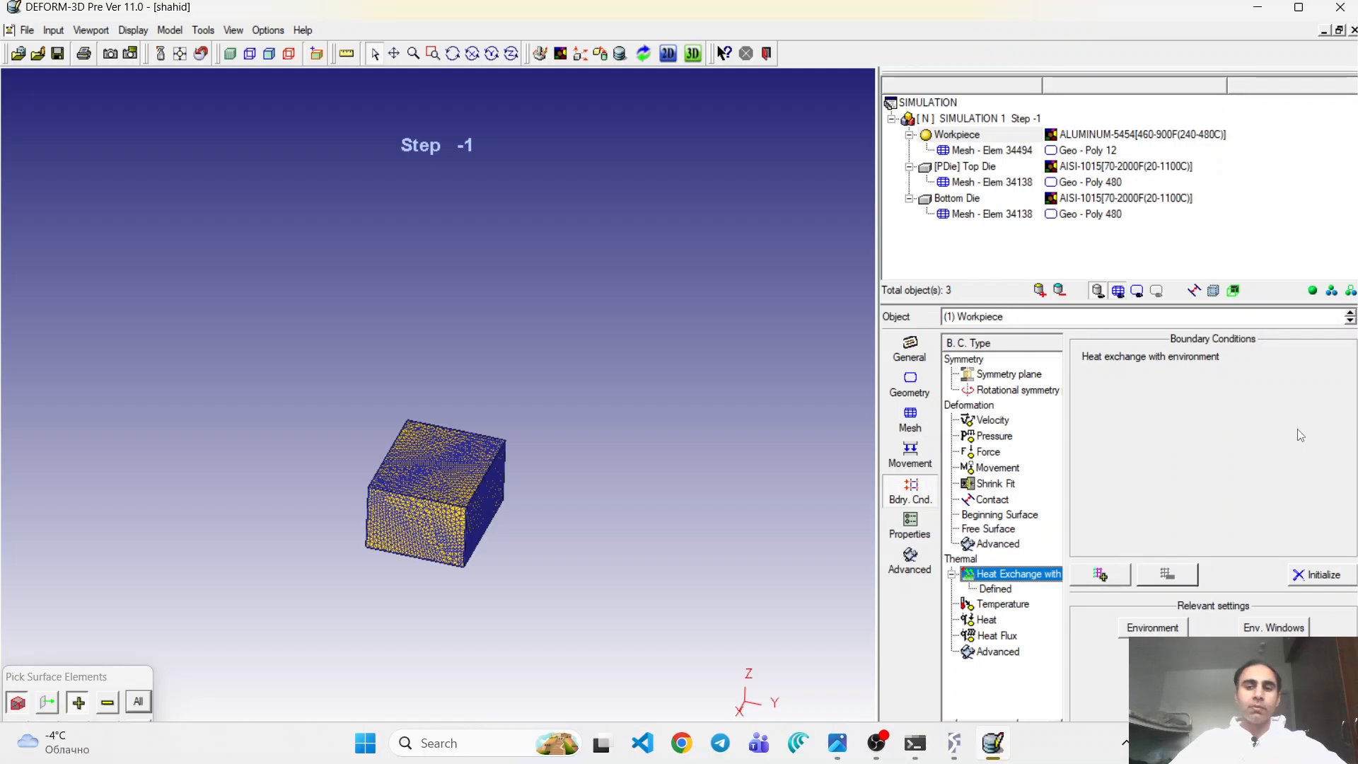
- Add the default inter-object relationships and give the top die–workpiece relation constant shear friction of 0.3 for lubricated hot forging
{"action": "left_click", "coordinate": [600, 55]}
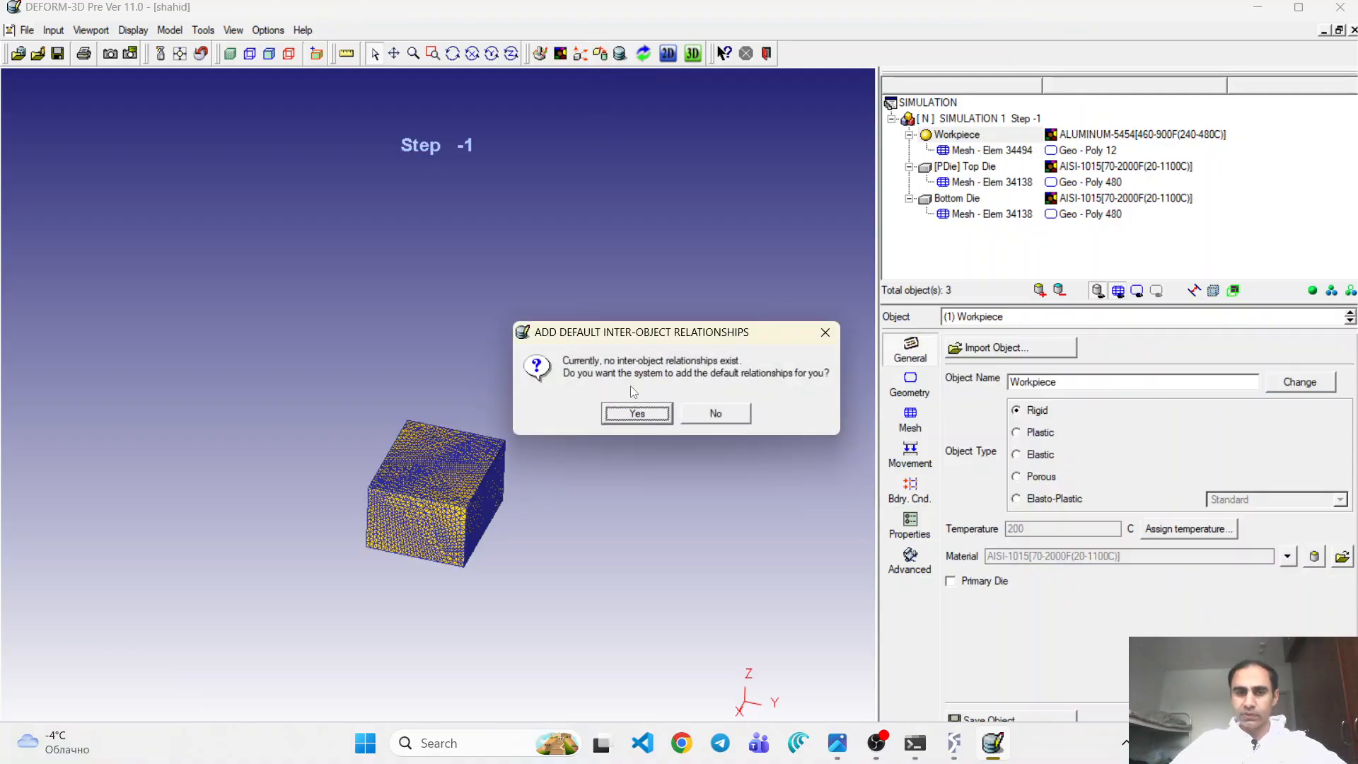
{"action": "left_click", "coordinate": [636, 414]}
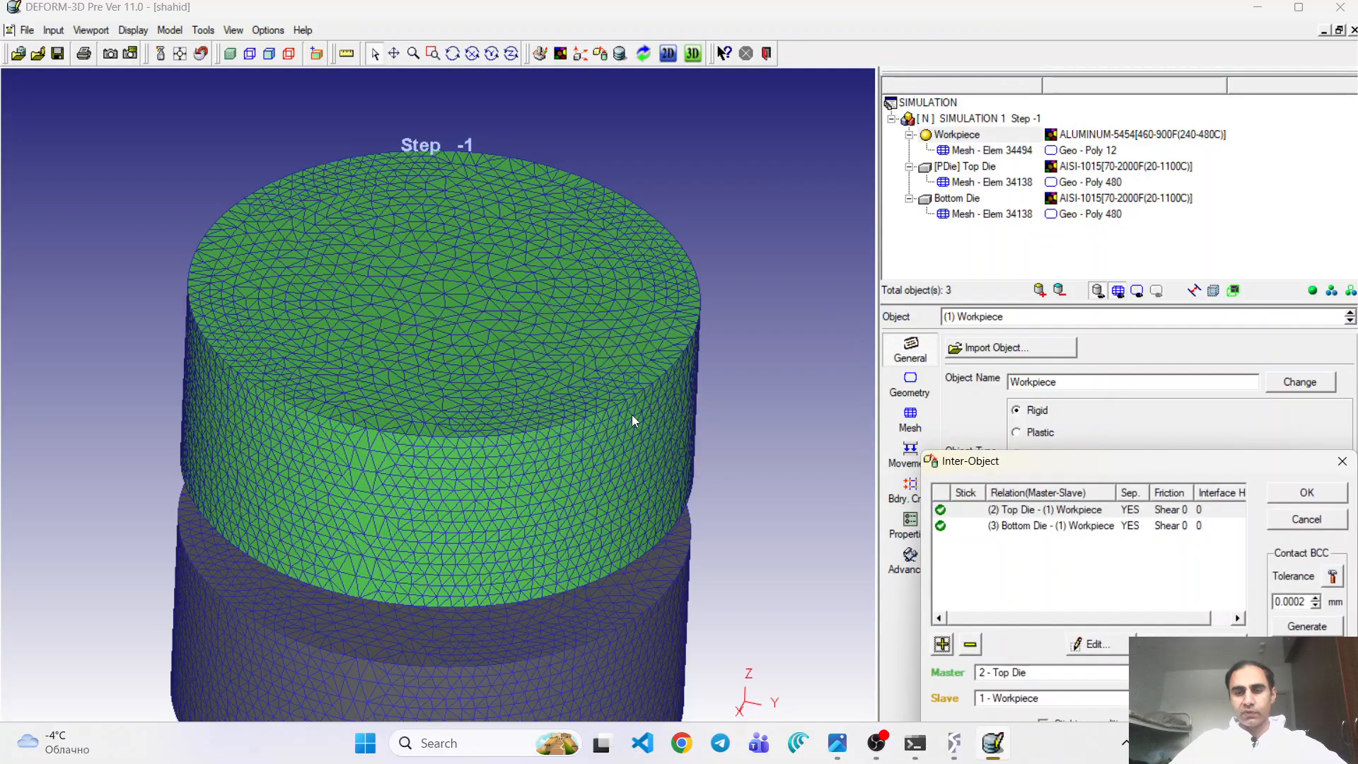
{"action": "left_click_drag", "start_coordinate": [1102, 468], "coordinate": [996, 343]}
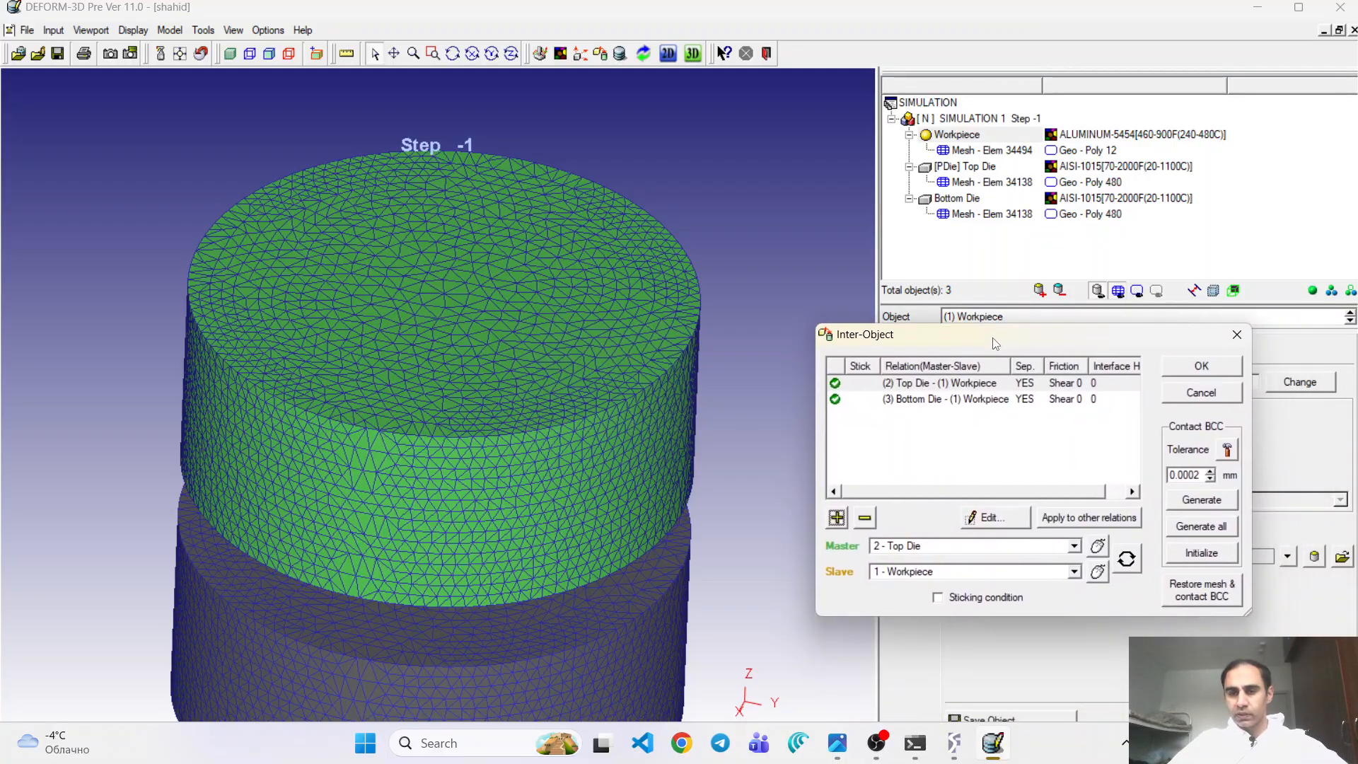
{"action": "left_click", "coordinate": [1000, 518]}
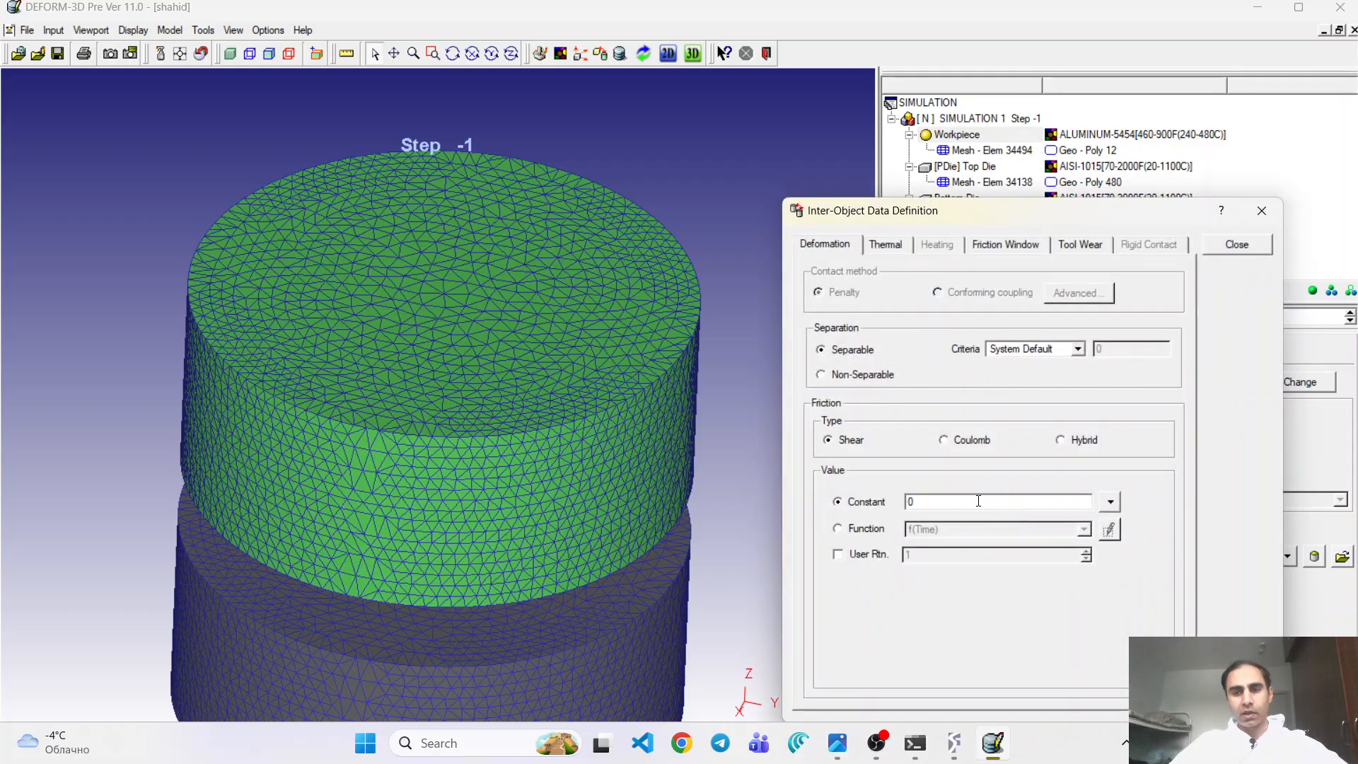
{"action": "left_click", "coordinate": [1111, 504]}
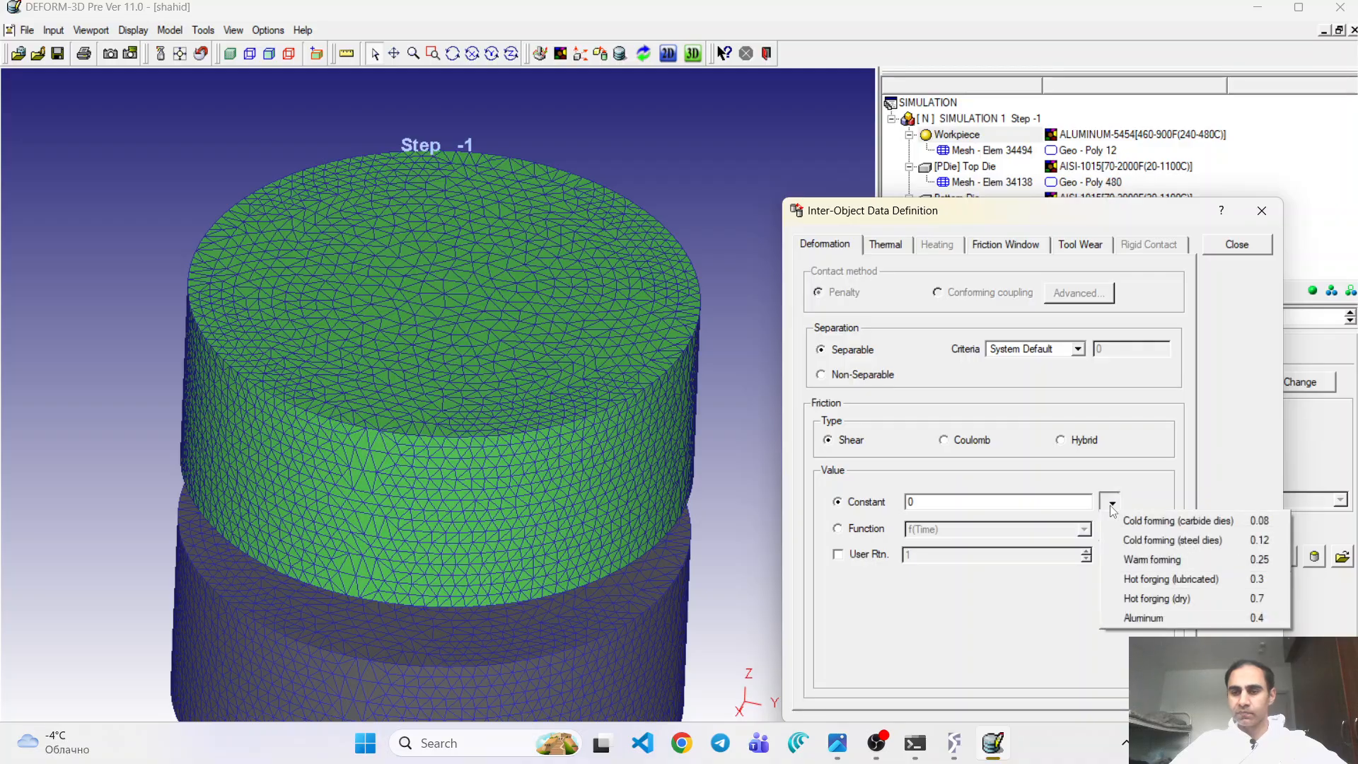
{"action": "left_click", "coordinate": [1149, 585]}
- Set the top die–workpiece heat transfer coefficient to the Forming value of 11 and apply the relation's settings to the other relations
{"action": "left_click", "coordinate": [876, 253]}
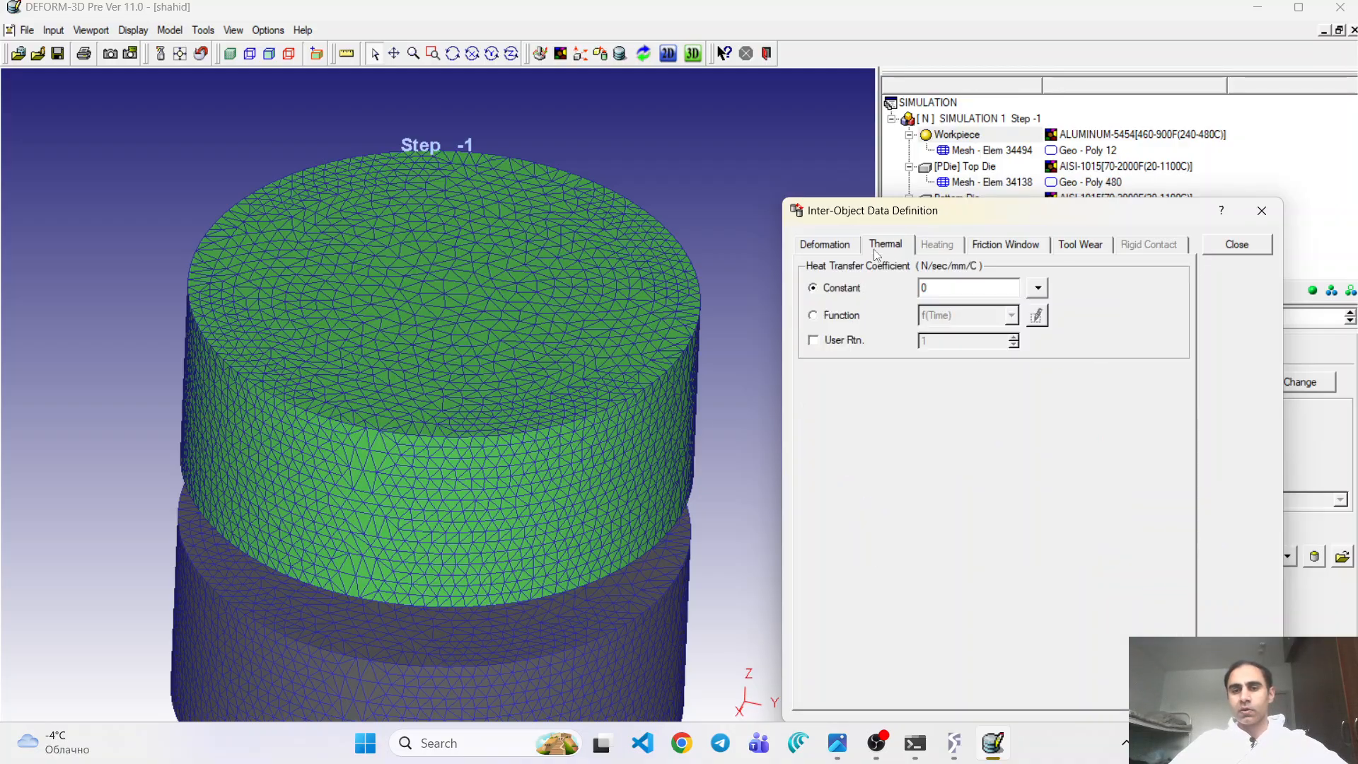
{"action": "left_click", "coordinate": [1045, 290]}
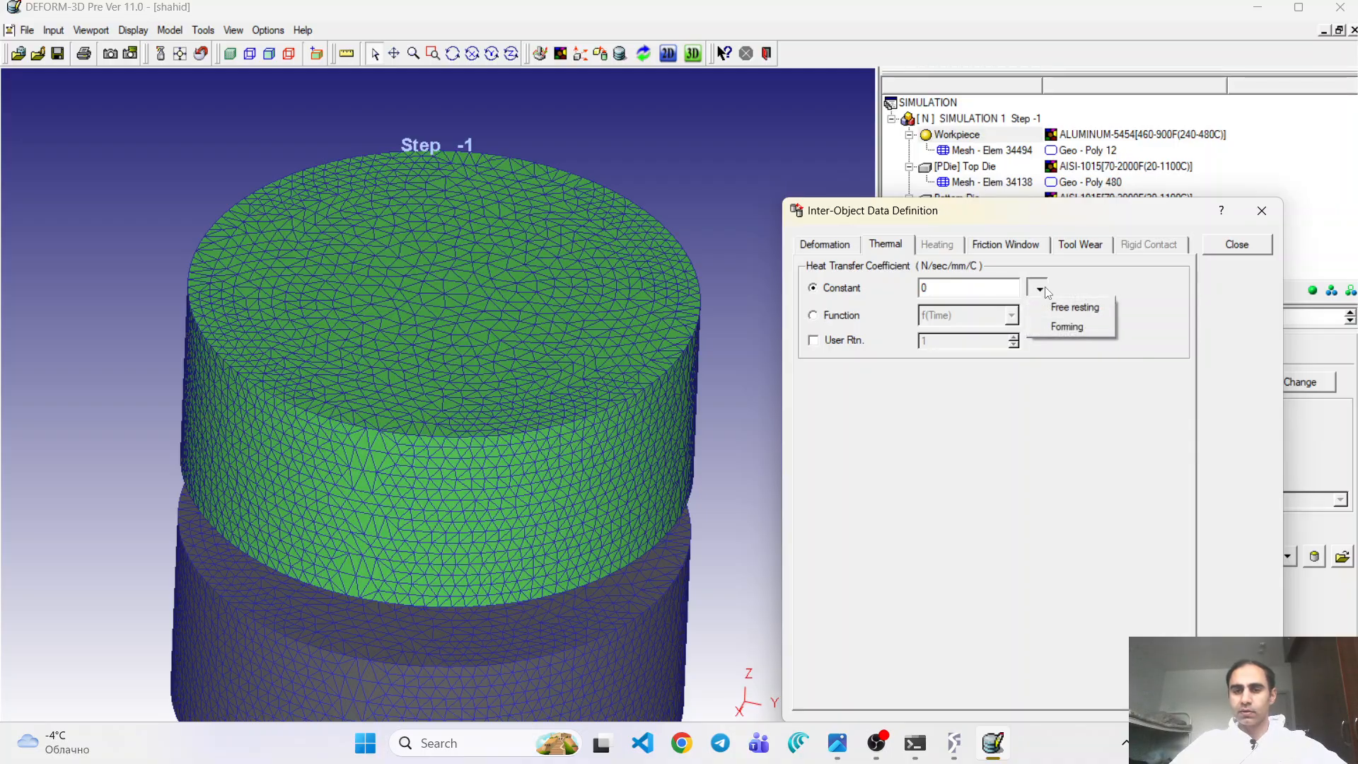
{"action": "left_click", "coordinate": [1053, 323]}
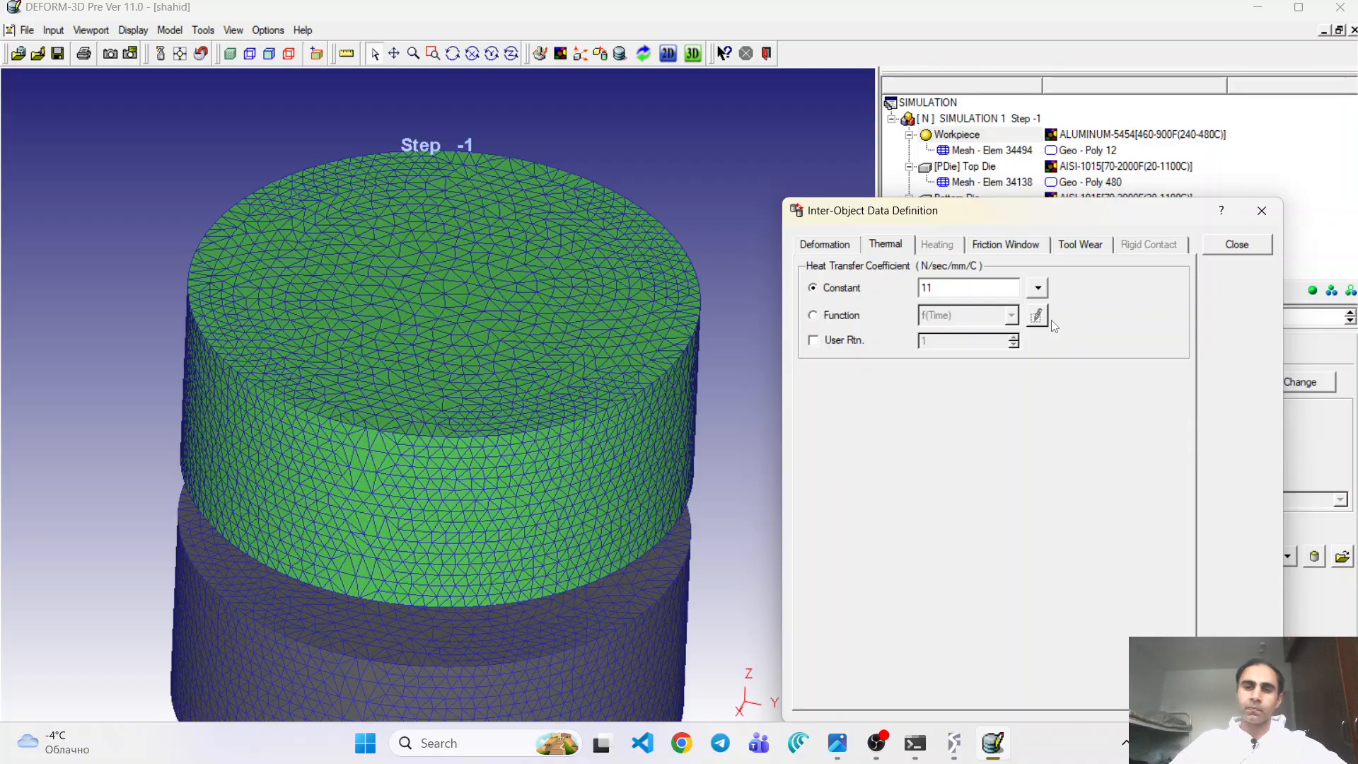
{"action": "left_click", "coordinate": [1238, 248]}
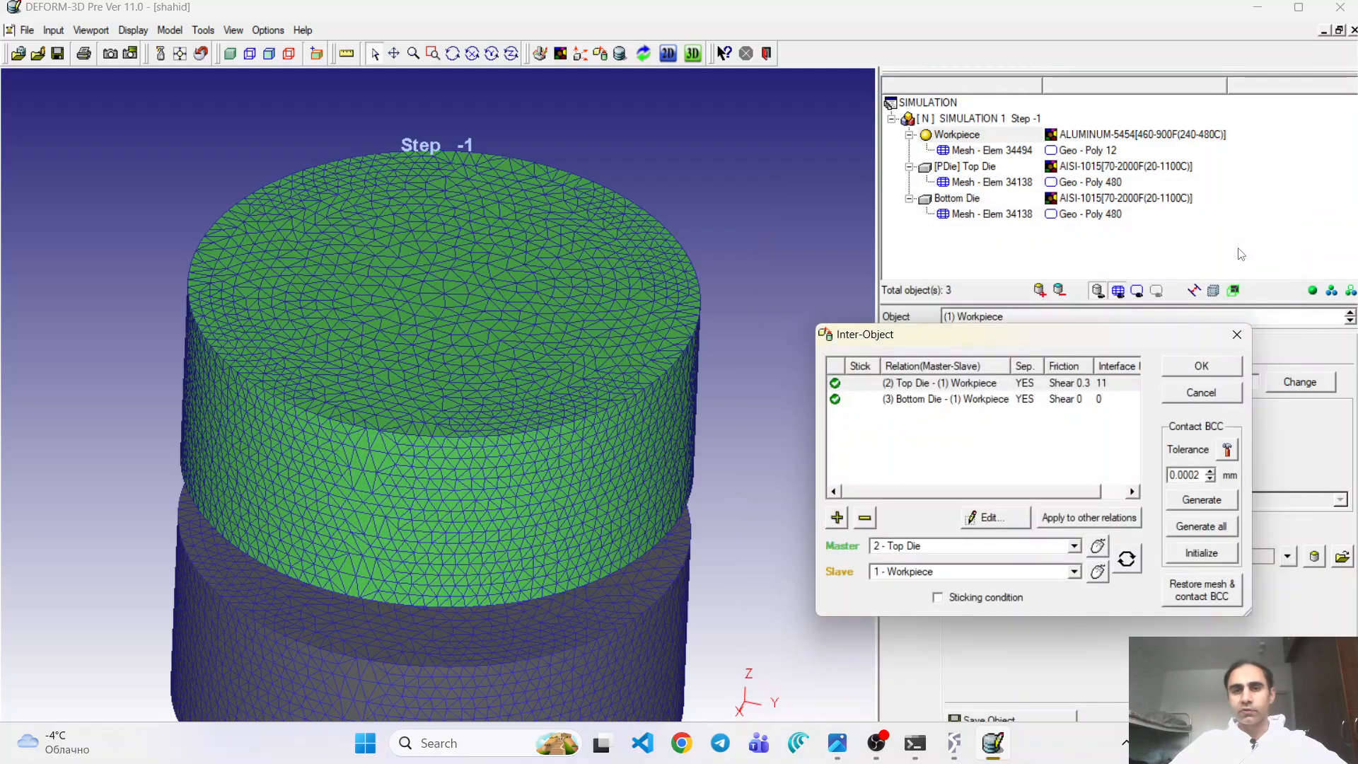
{"action": "left_click", "coordinate": [1092, 523]}
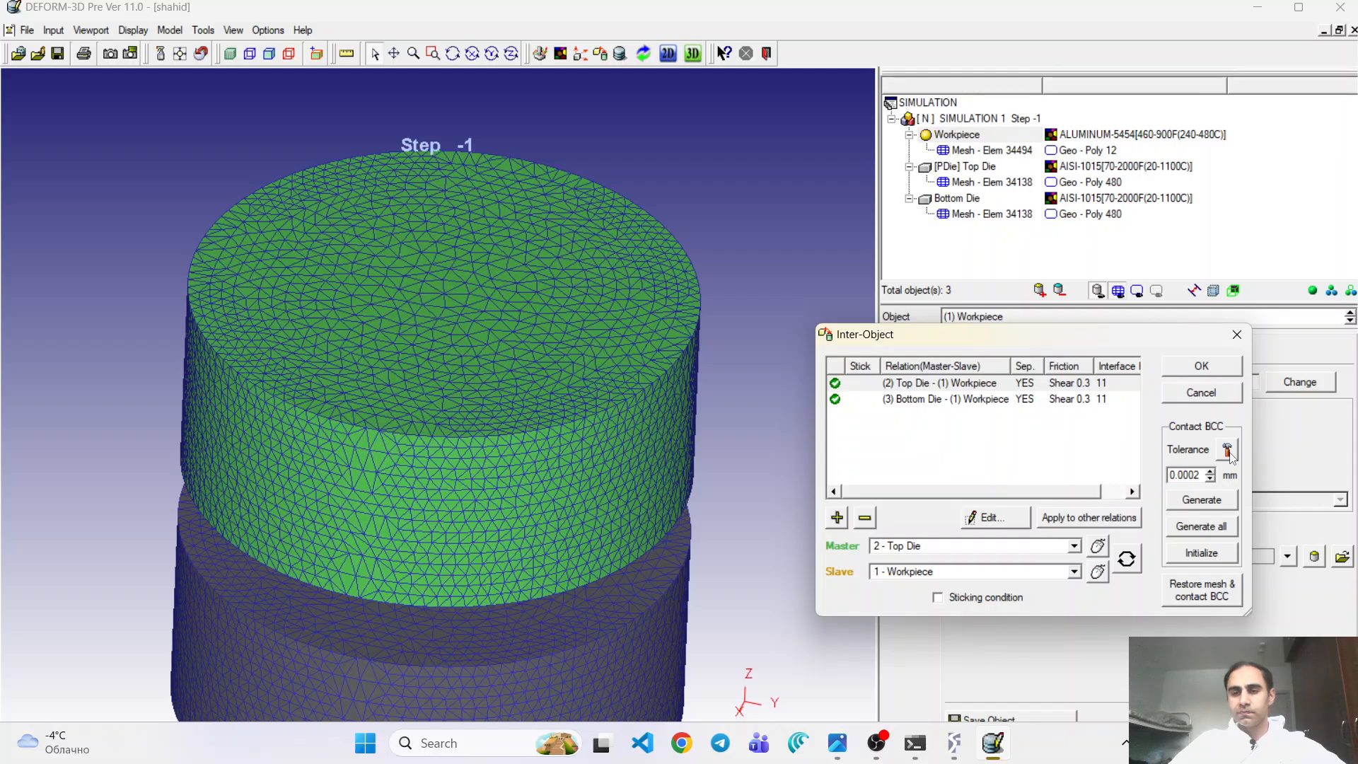
- Use the automatic contact tolerance to generate contact for the top die–workpiece relation, and accept the inter-object definitions
{"action": "left_click", "coordinate": [988, 385]}
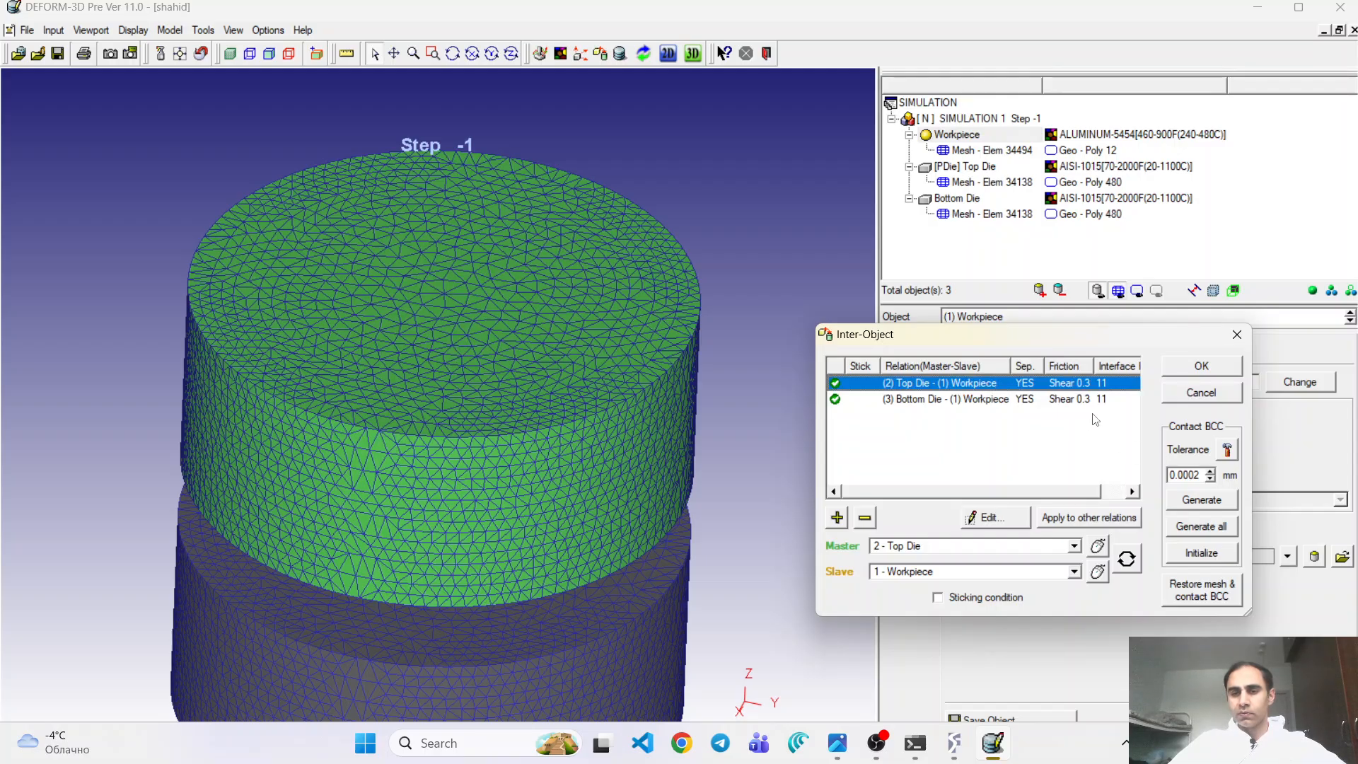
{"action": "key", "text": "Down"}
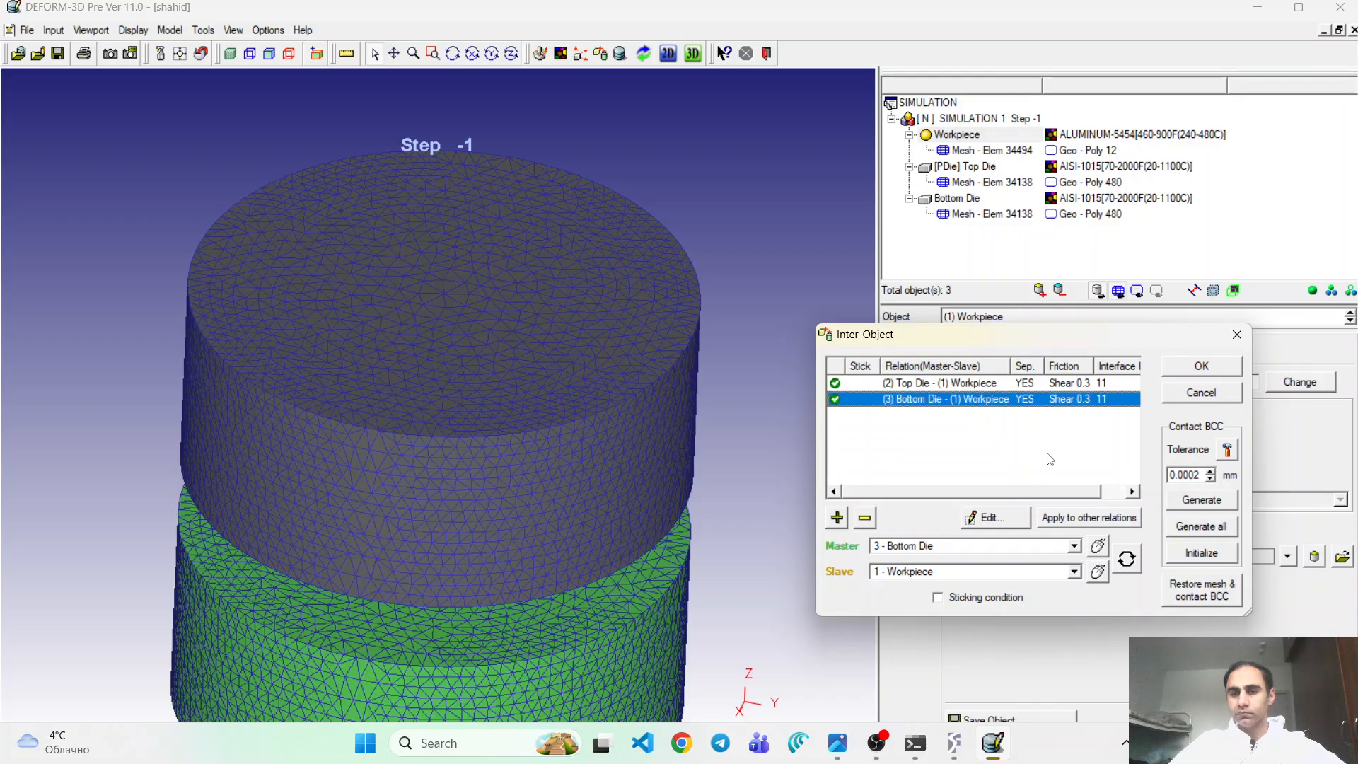
{"action": "left_click", "coordinate": [1050, 389]}
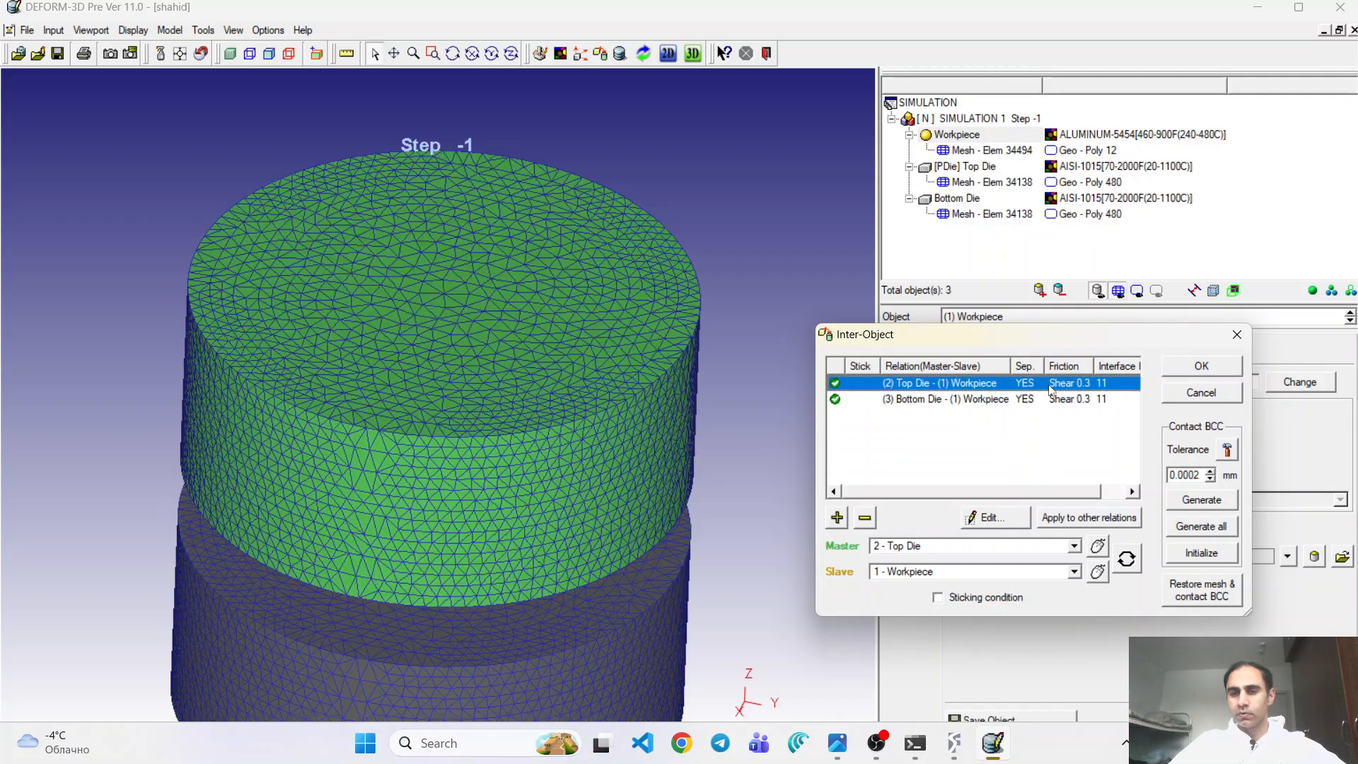
{"action": "left_click", "coordinate": [1226, 450]}
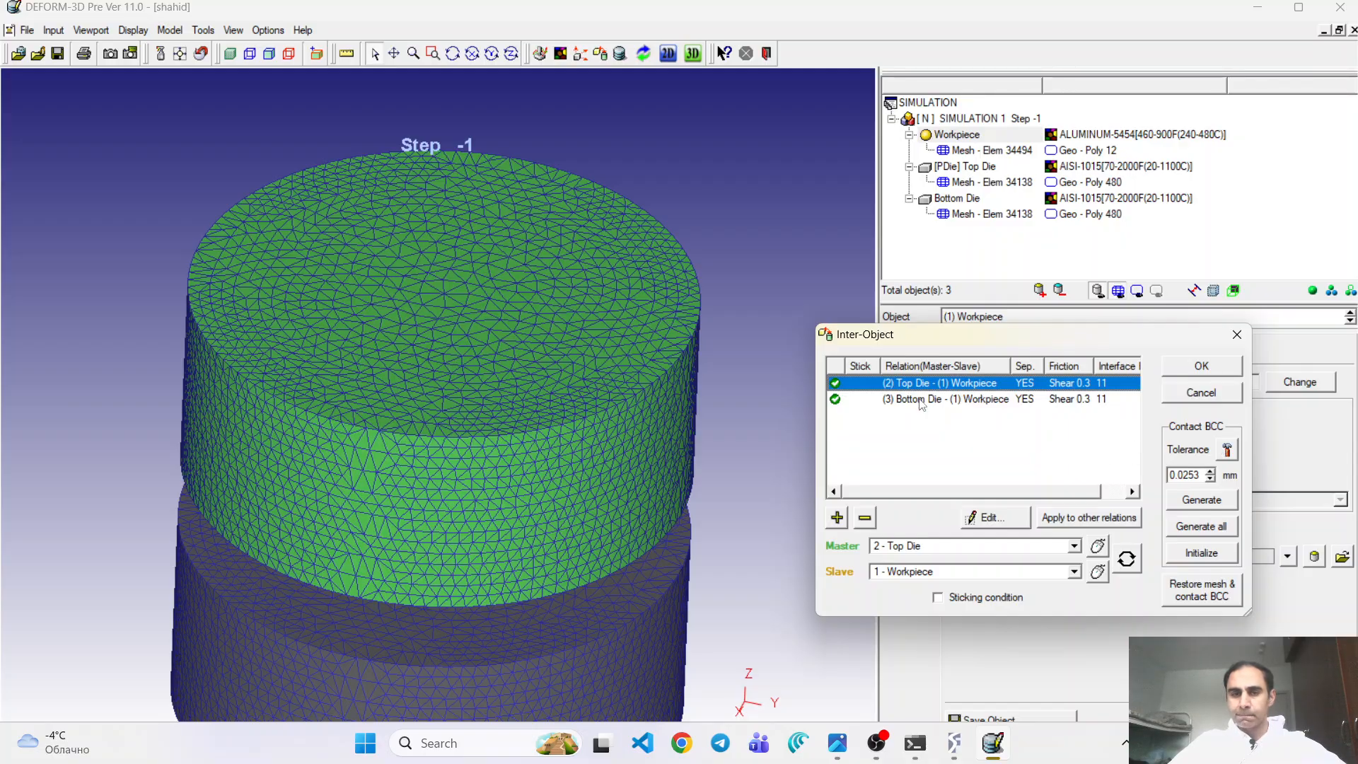
{"action": "left_click", "coordinate": [452, 54]}
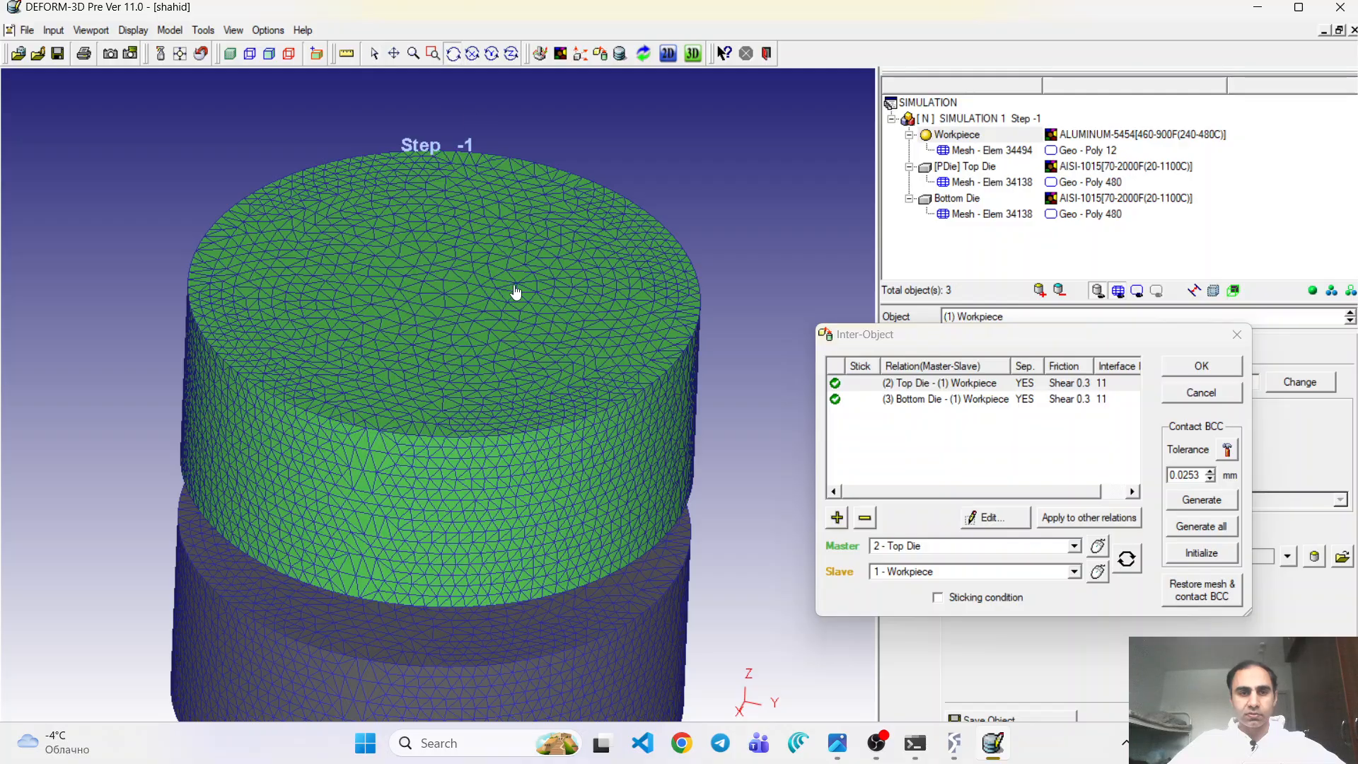
{"action": "left_click_drag", "start_coordinate": [513, 292], "coordinate": [529, 188]}
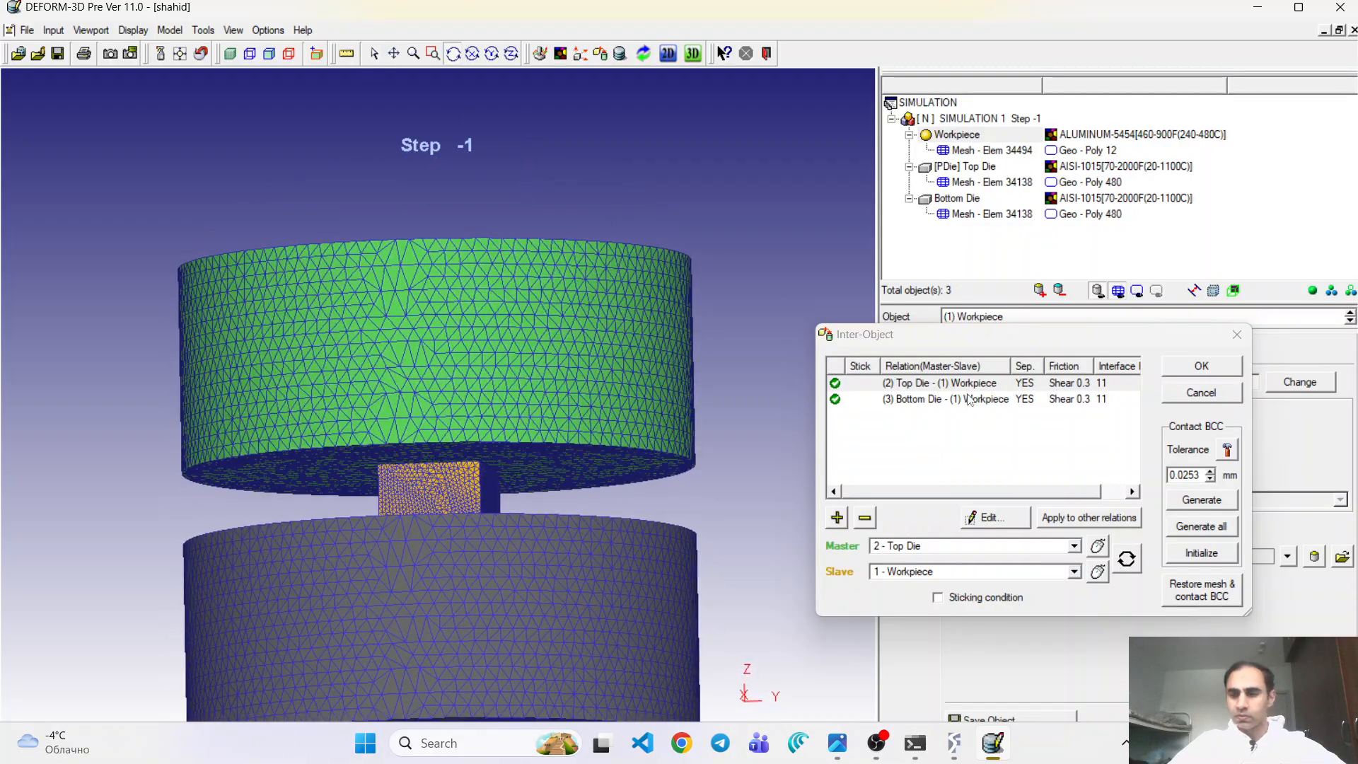
{"action": "left_click", "coordinate": [1228, 450]}
{"action": "left_click", "coordinate": [1228, 450]}
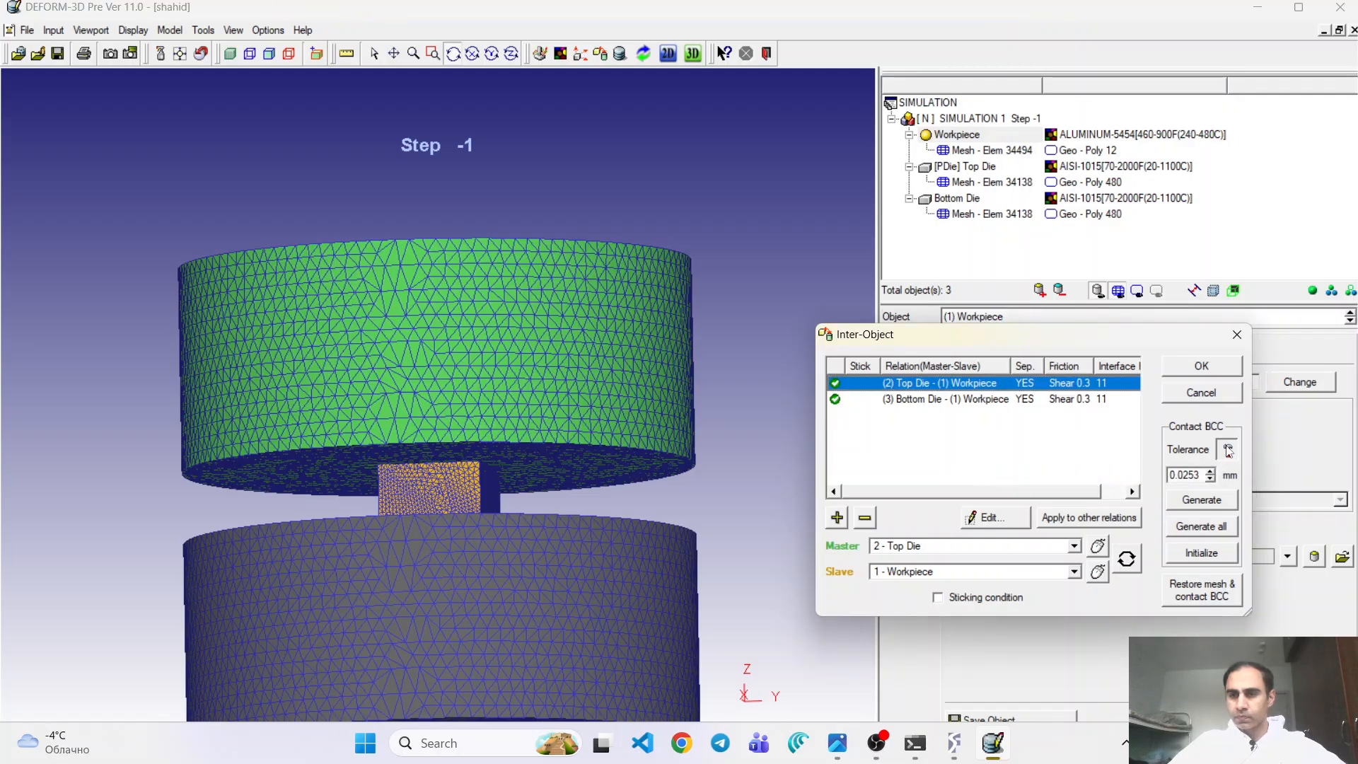
{"action": "left_click", "coordinate": [1200, 501]}
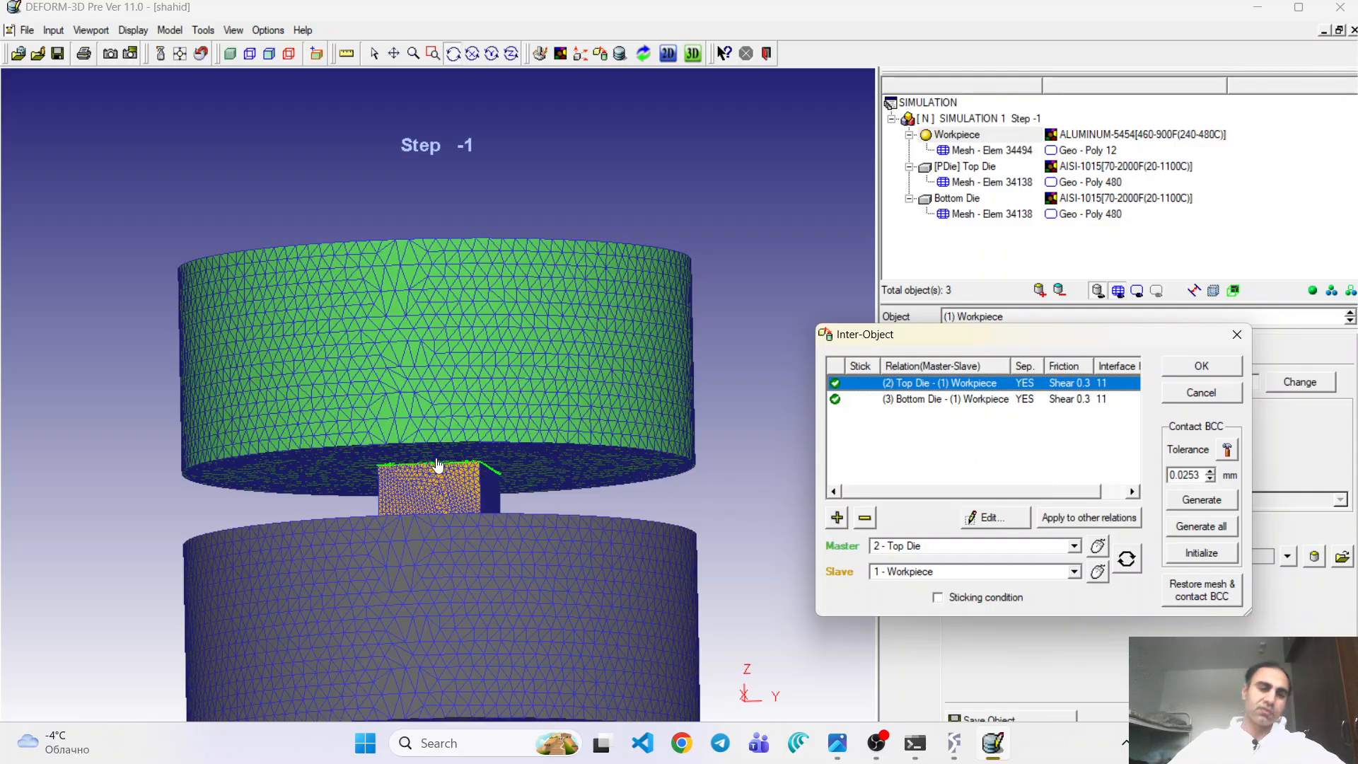
{"action": "left_click", "coordinate": [1201, 367]}
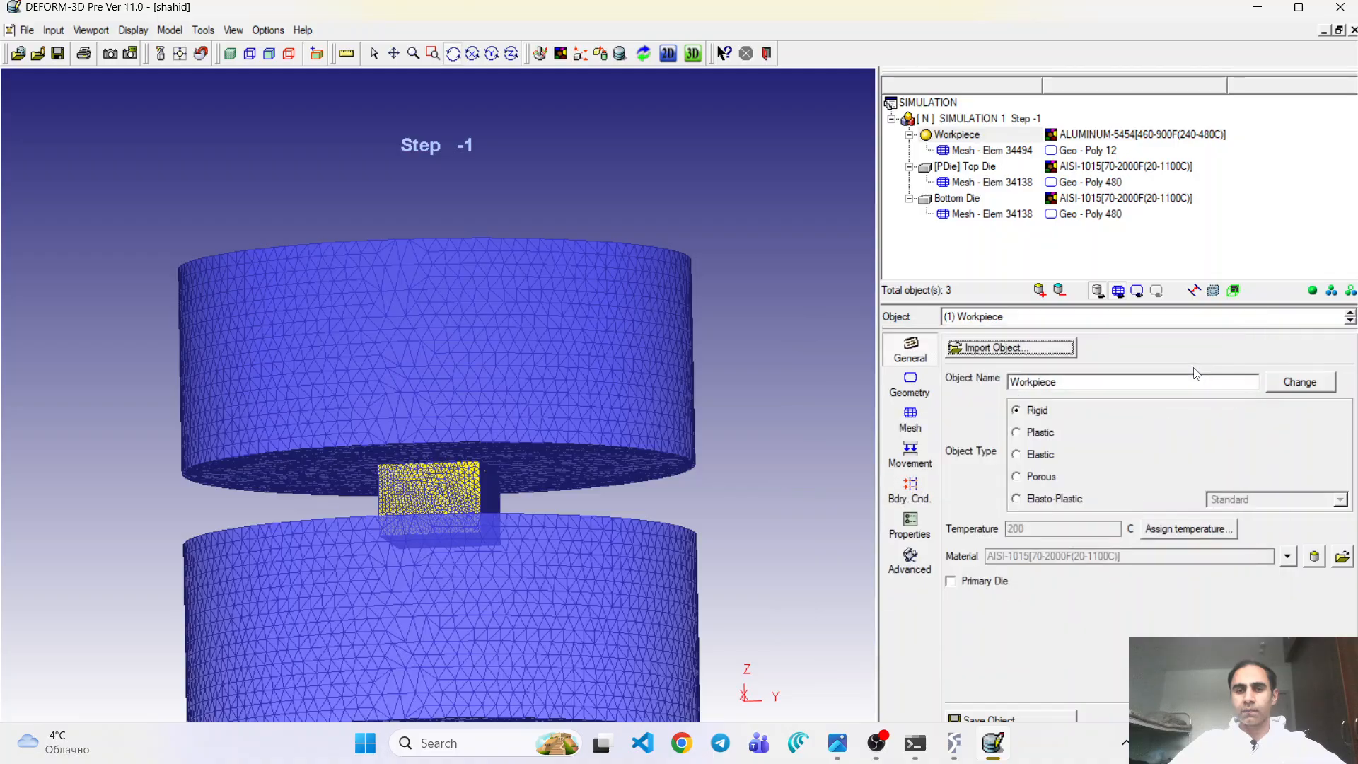
- Set the number of simulation steps to 177 in the simulation controls
{"action": "left_click", "coordinate": [541, 57]}
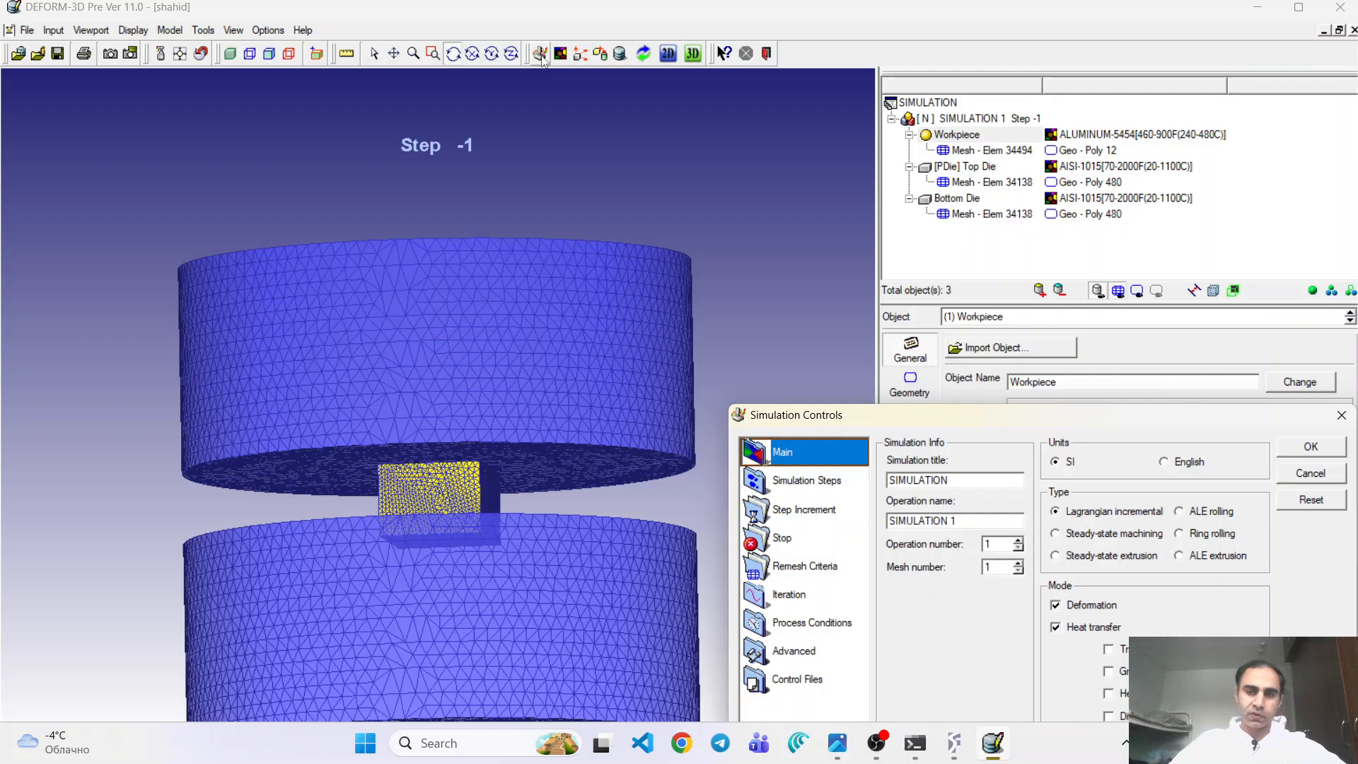
{"action": "left_click_drag", "start_coordinate": [1019, 423], "coordinate": [829, 320]}
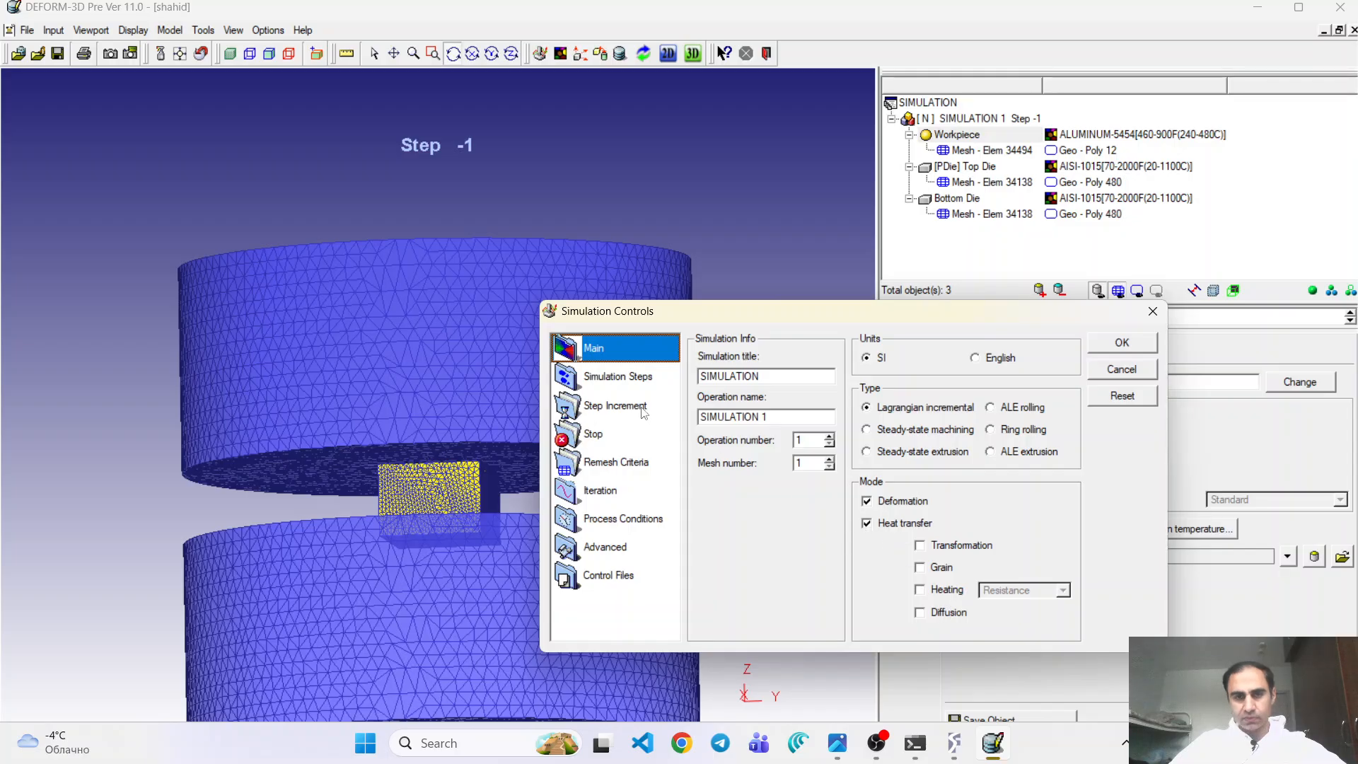
{"action": "left_click", "coordinate": [620, 382]}
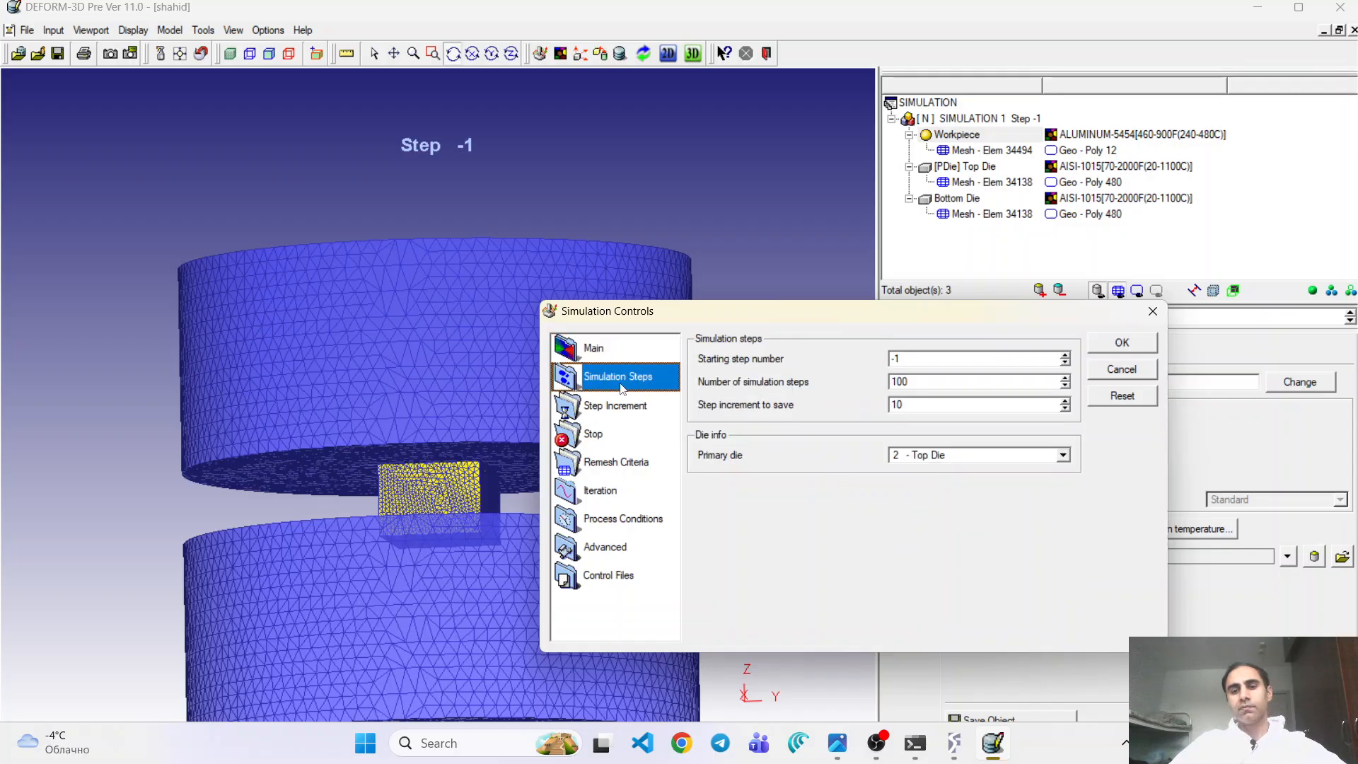
{"action": "left_click", "coordinate": [992, 379]}
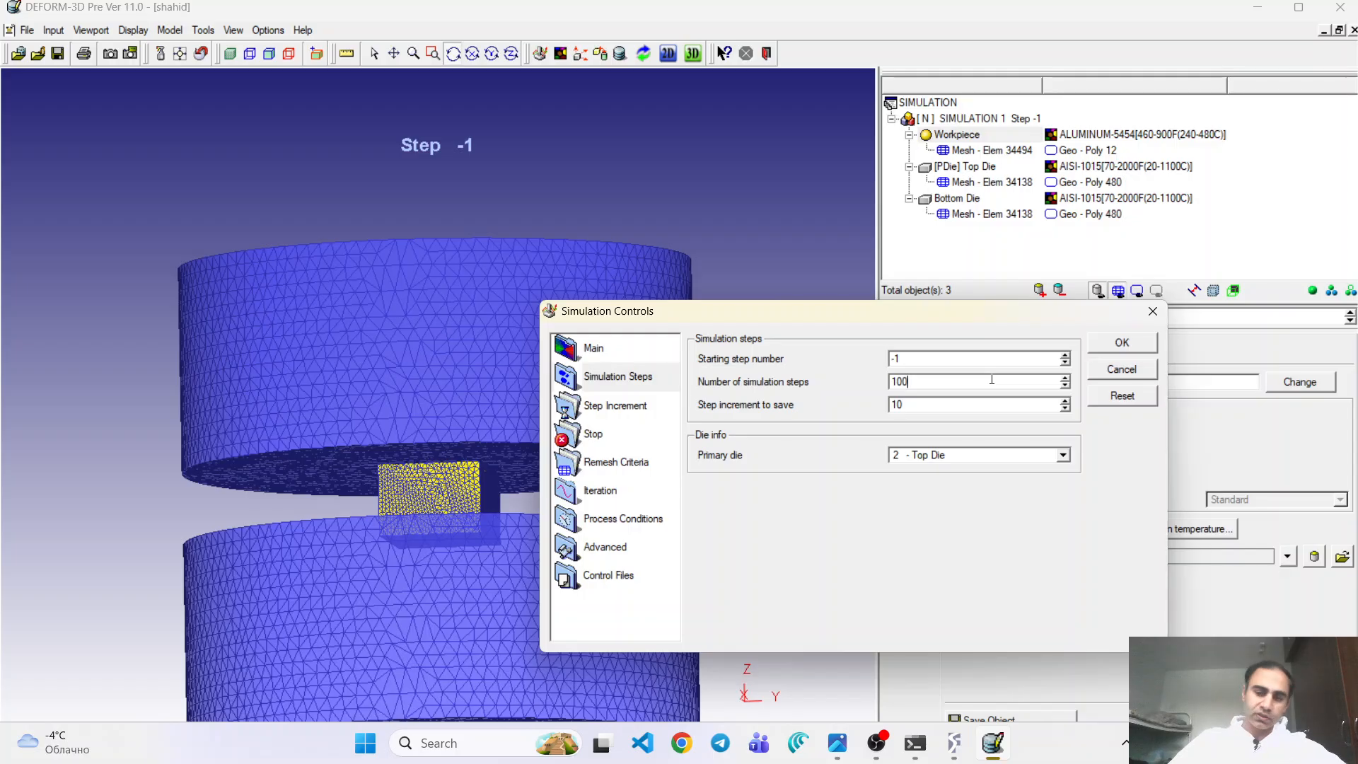
{"action": "key", "text": "BackSpace"}
{"action": "type", "text": "77"}
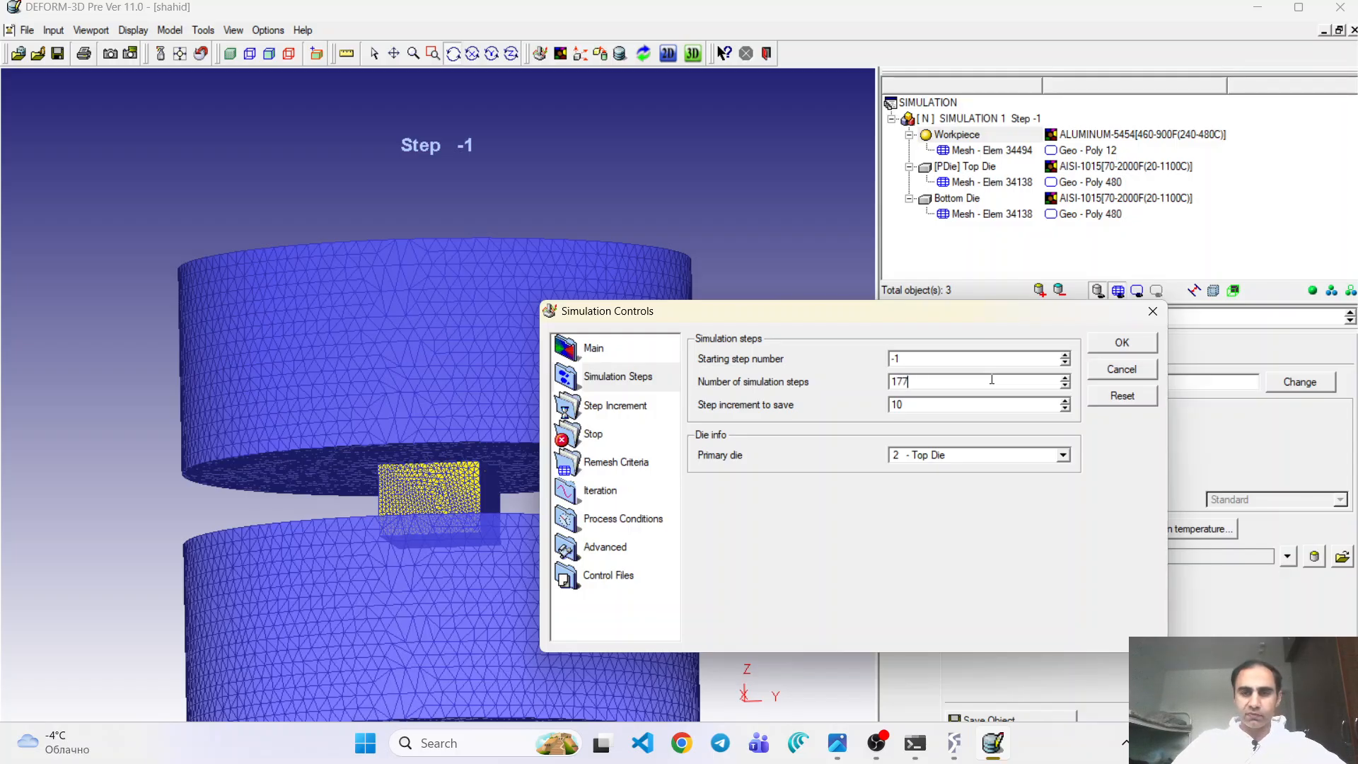
- Set the constant time-based step increment to 0.000588 sec/step
{"action": "left_click", "coordinate": [621, 408]}
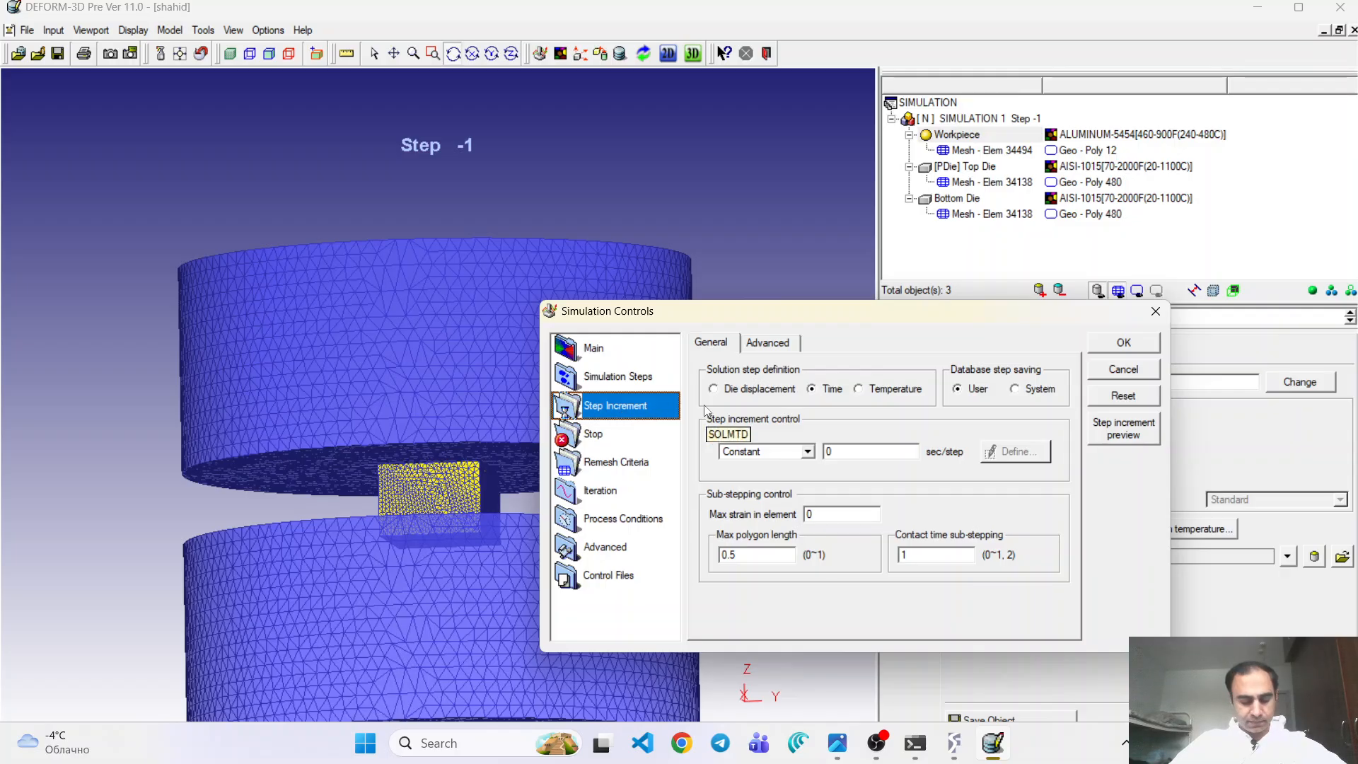
{"action": "left_click", "coordinate": [892, 453]}
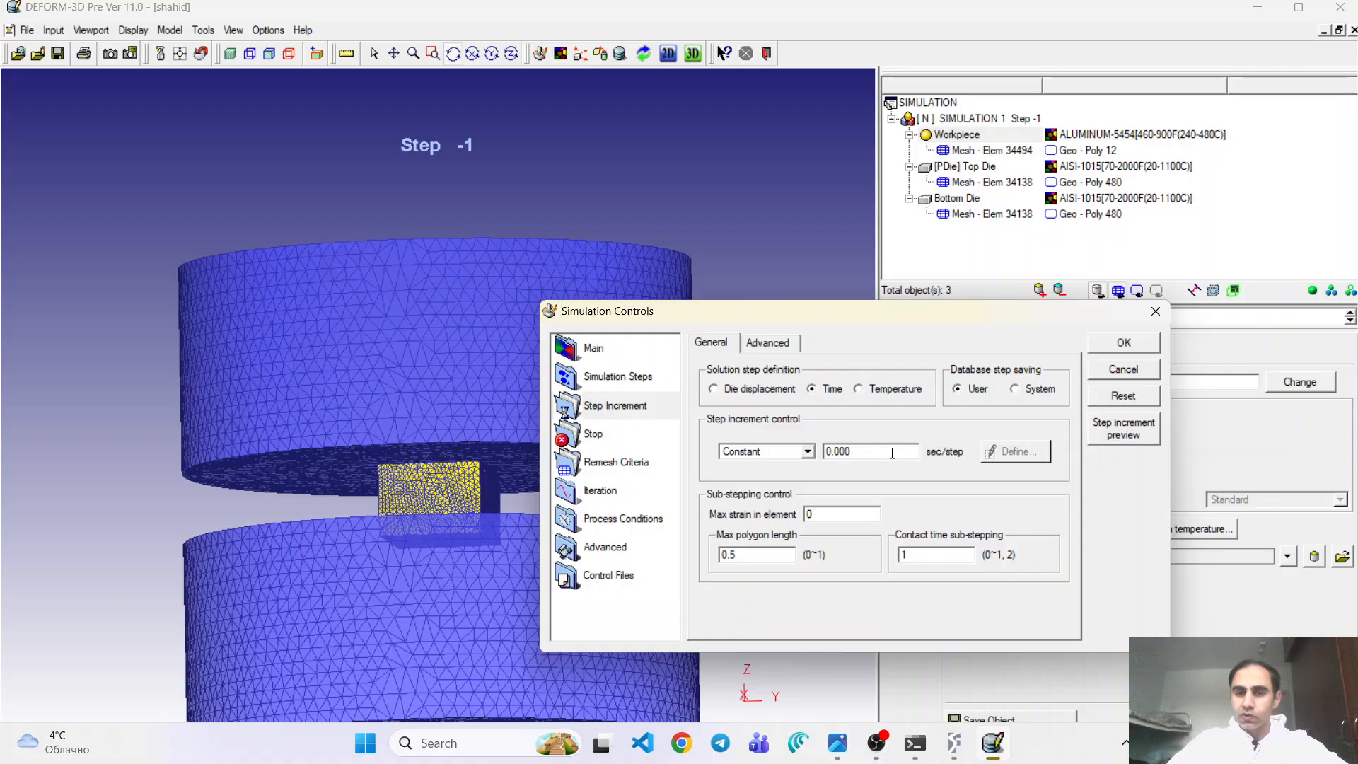
{"action": "type", "text": "5"}
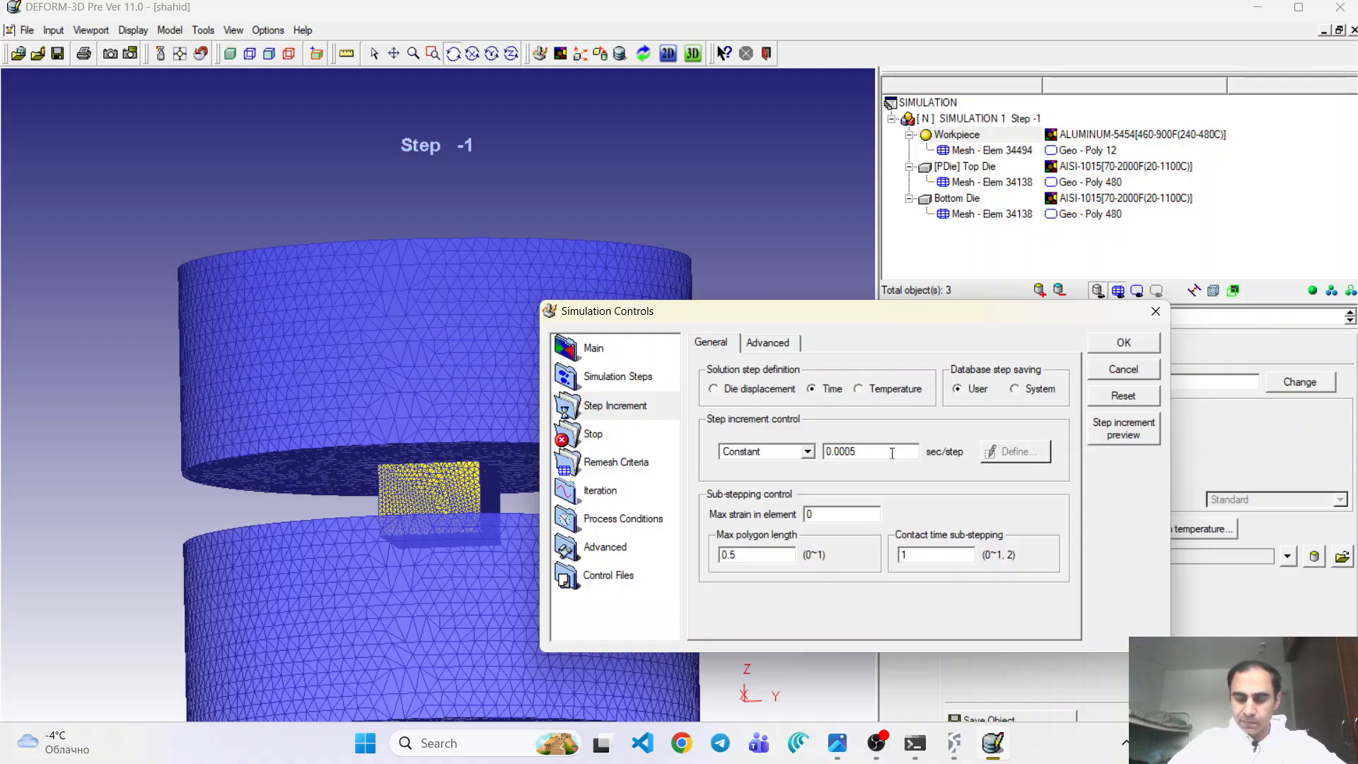
{"action": "type", "text": "88"}
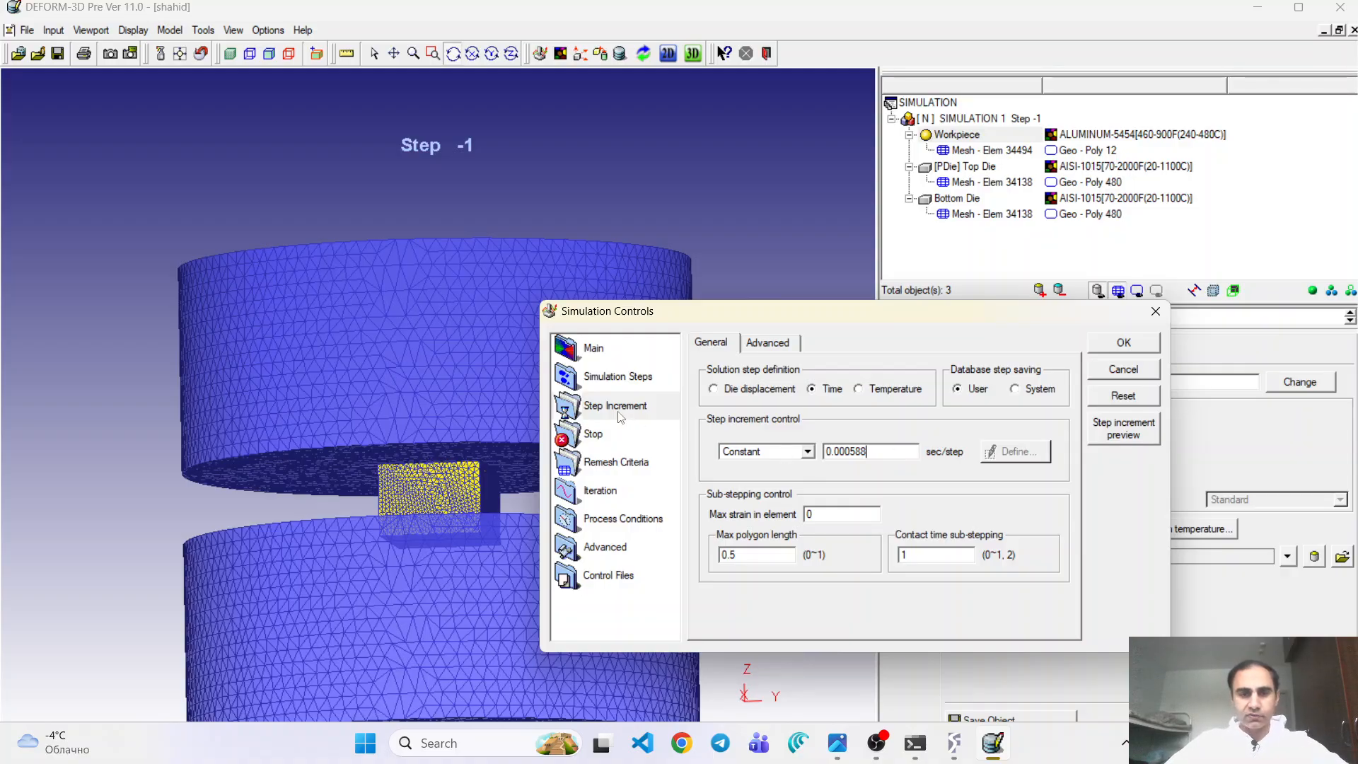
- Review the stop settings for process parameters, die distance and stopping plane, and accept the simulation controls
{"action": "left_click", "coordinate": [611, 448]}
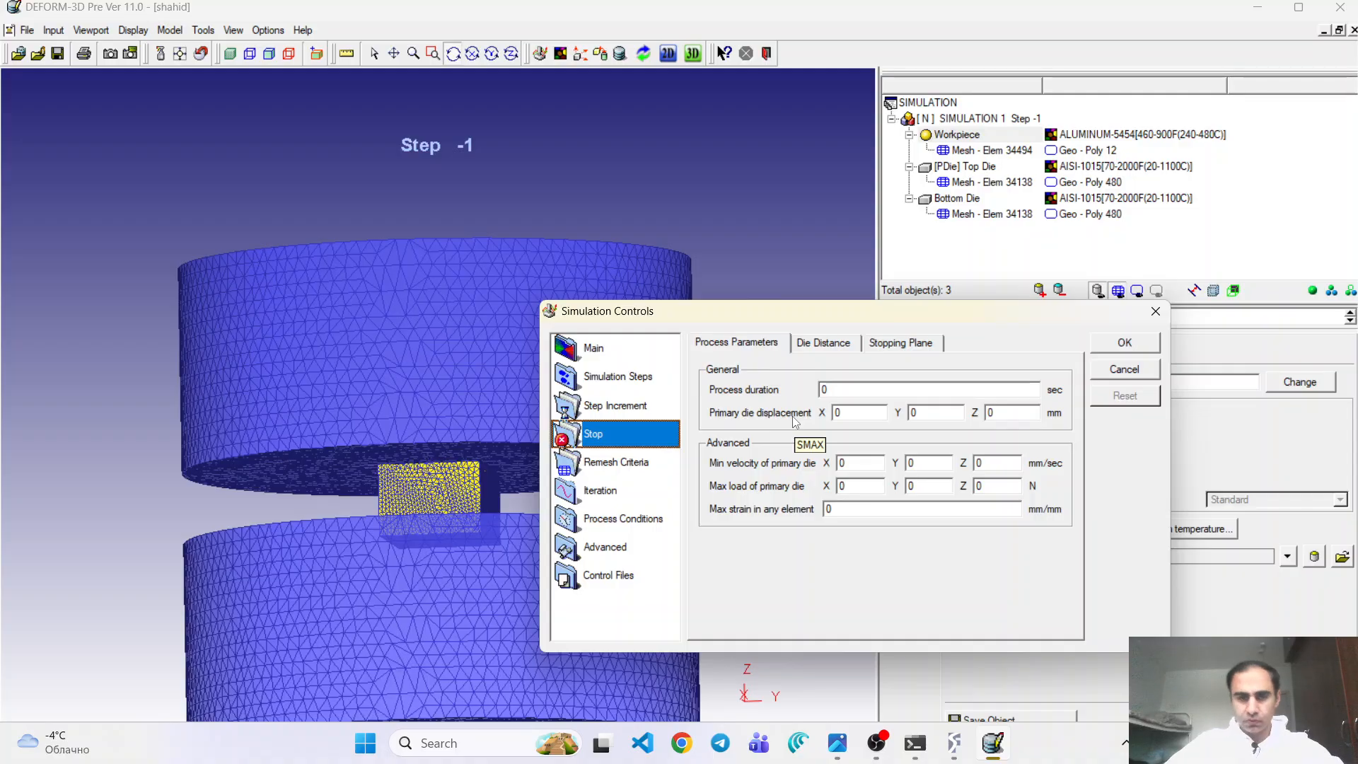
{"action": "left_click", "coordinate": [828, 348]}
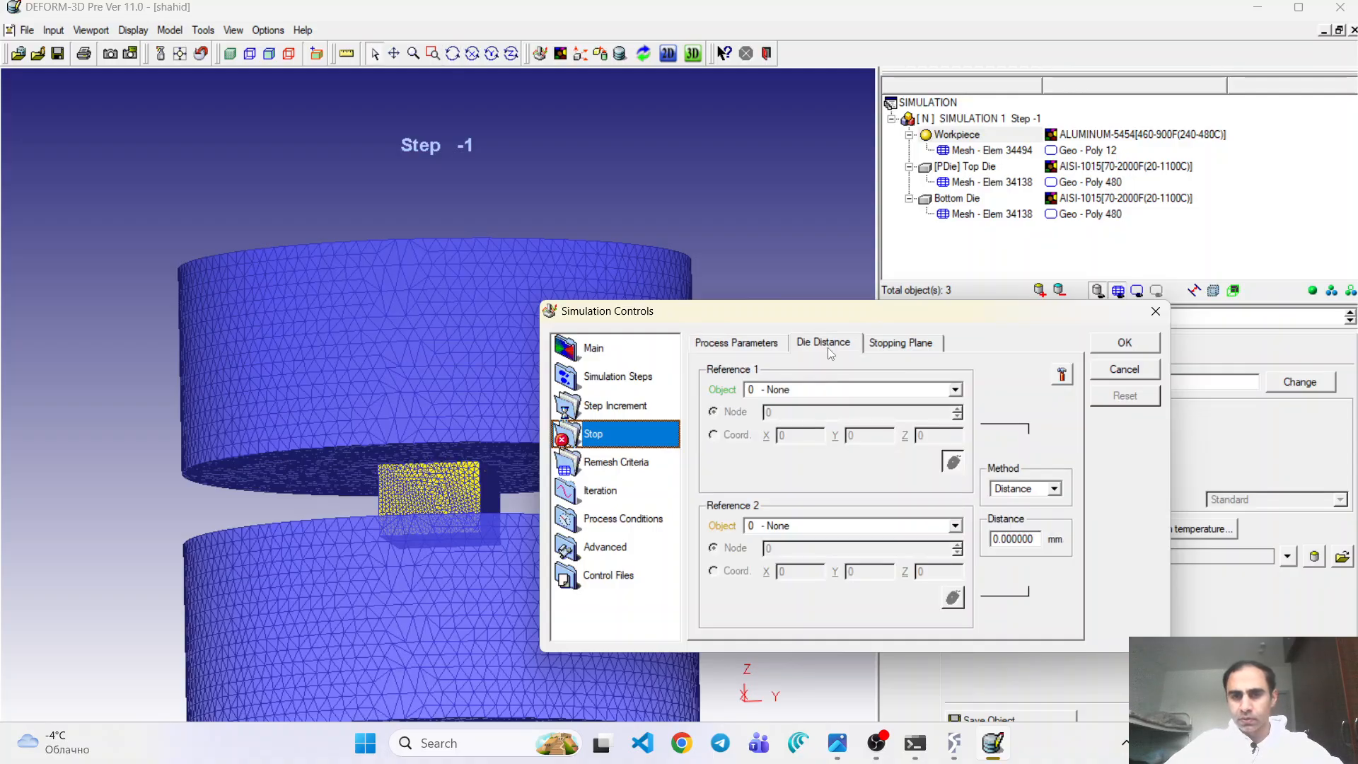
{"action": "left_click", "coordinate": [907, 346]}
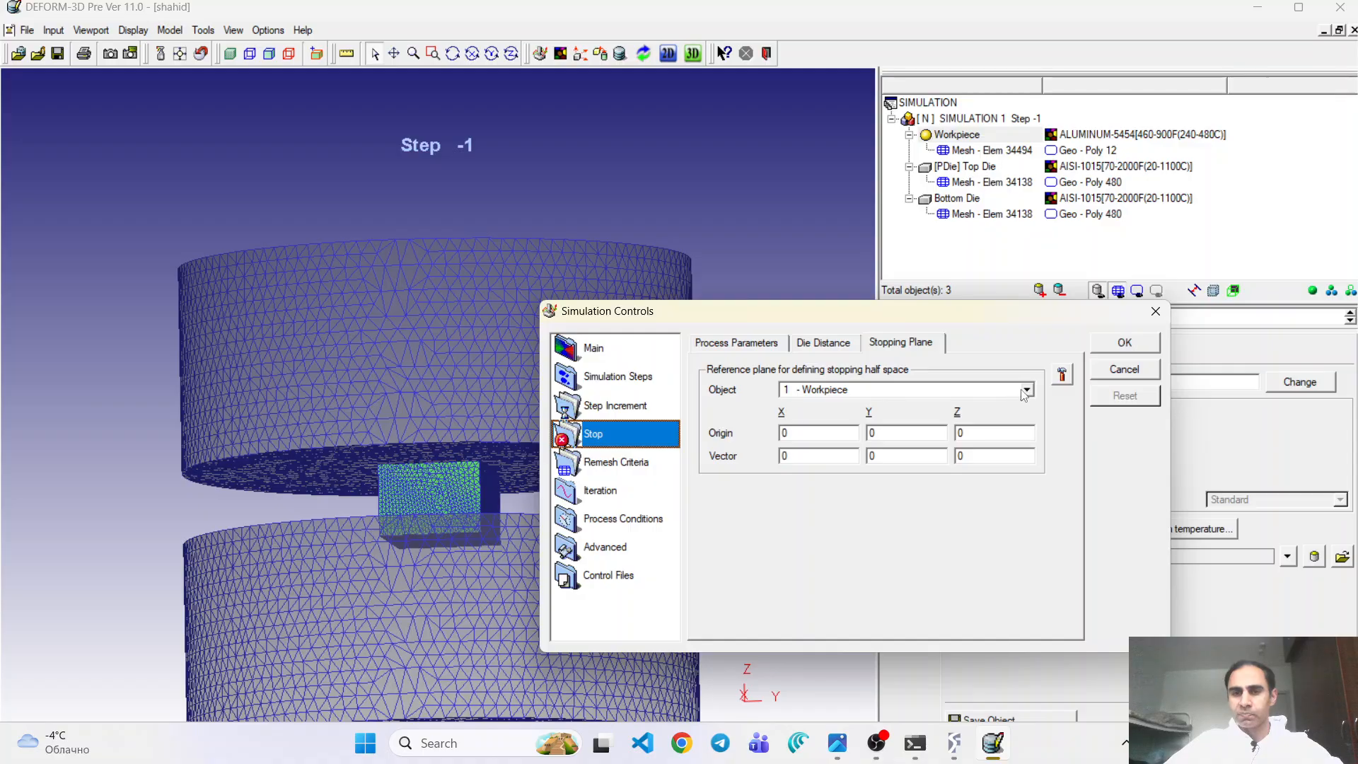
{"action": "left_click", "coordinate": [756, 344]}
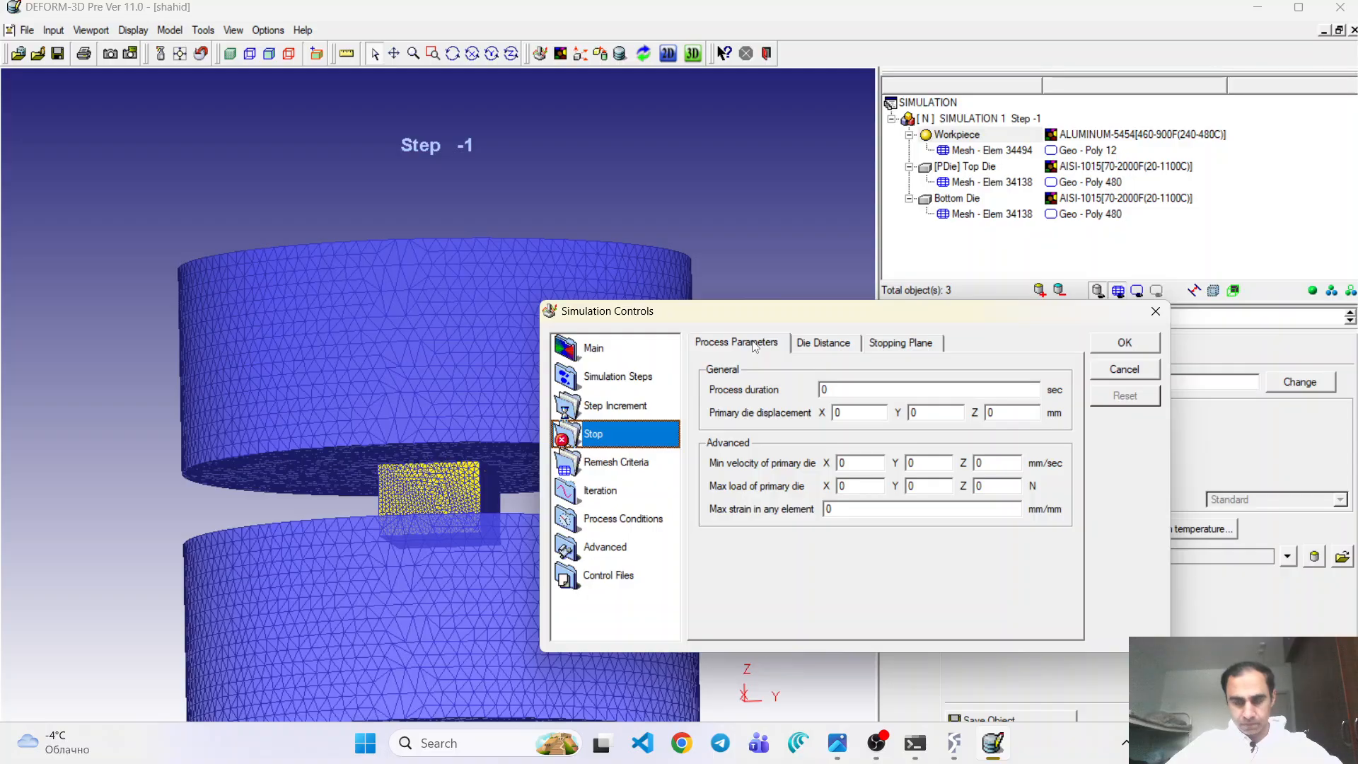
{"action": "left_click", "coordinate": [1131, 344]}
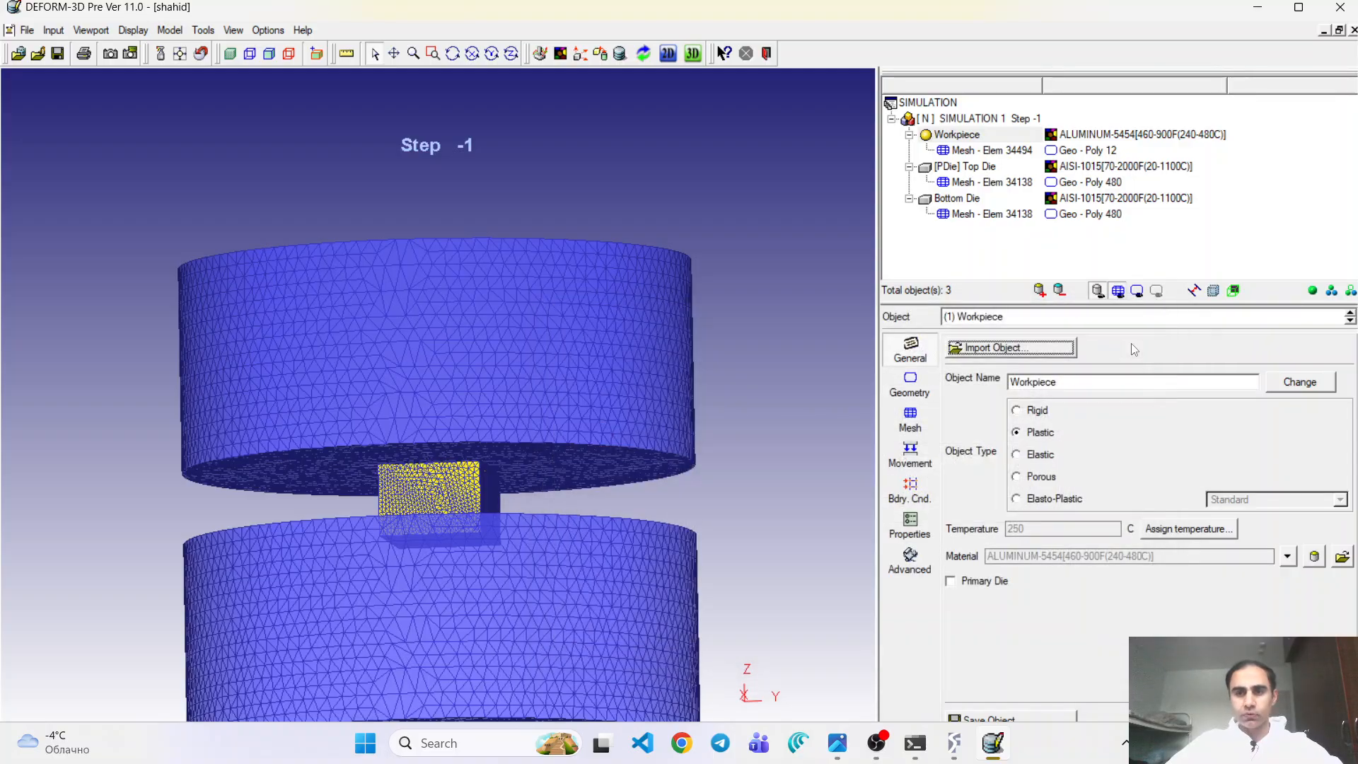
- Check the simulation data and generate a new database for the problem
{"action": "left_click", "coordinate": [619, 54]}
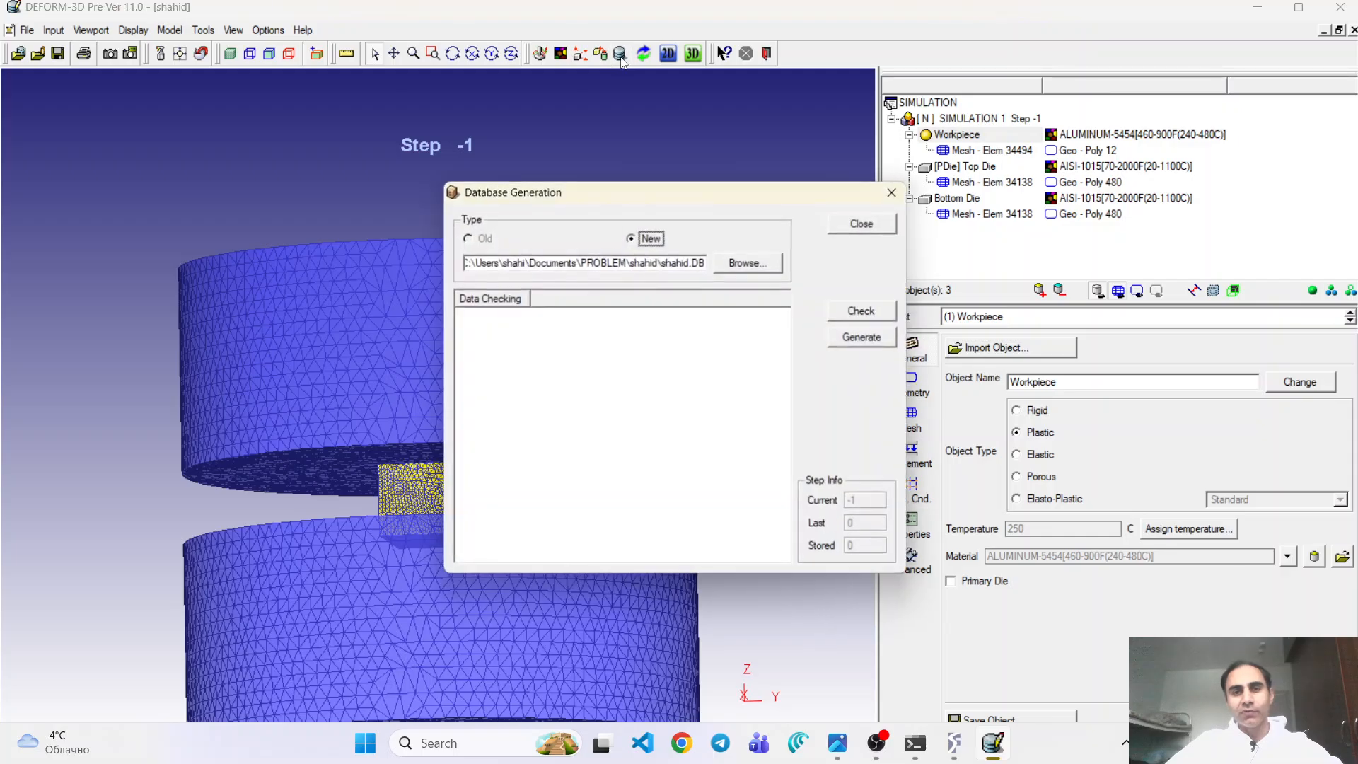
{"action": "left_click", "coordinate": [885, 309]}
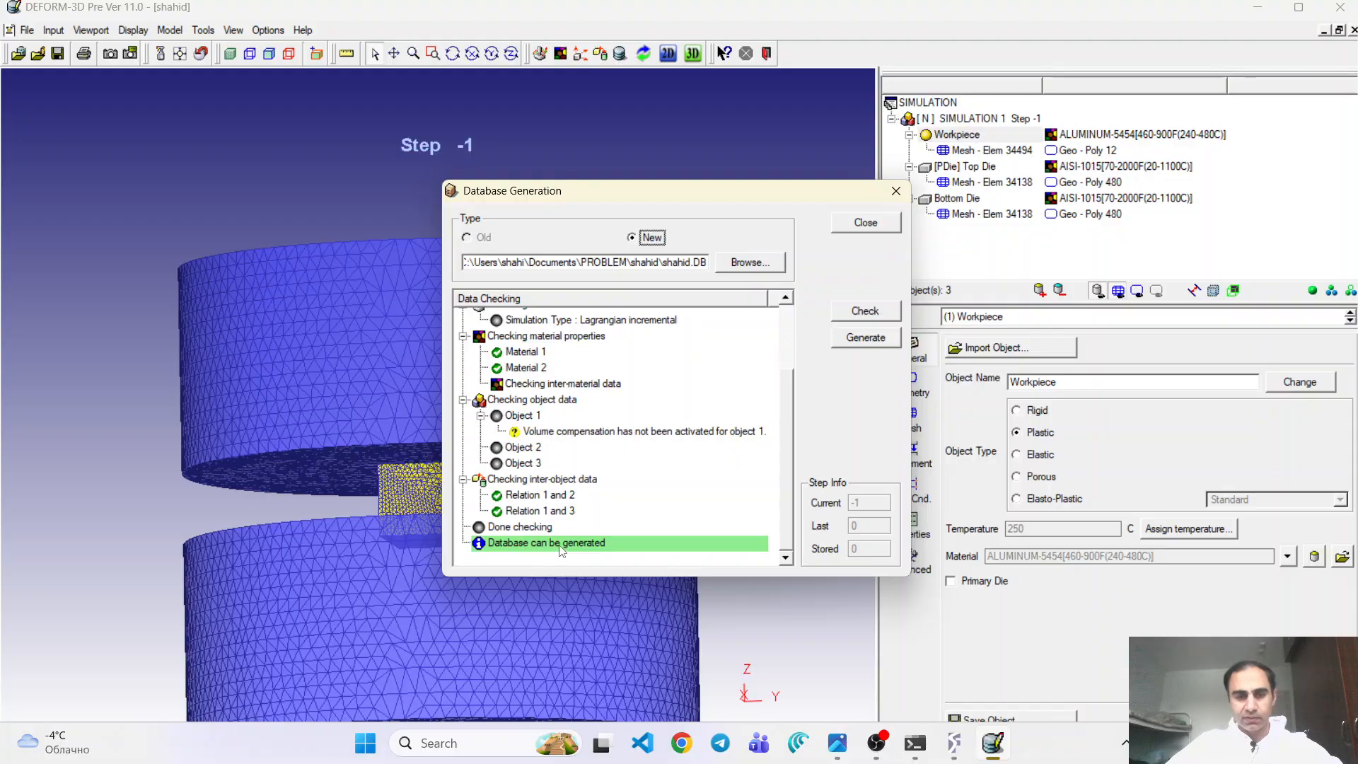
{"action": "left_click", "coordinate": [871, 341]}
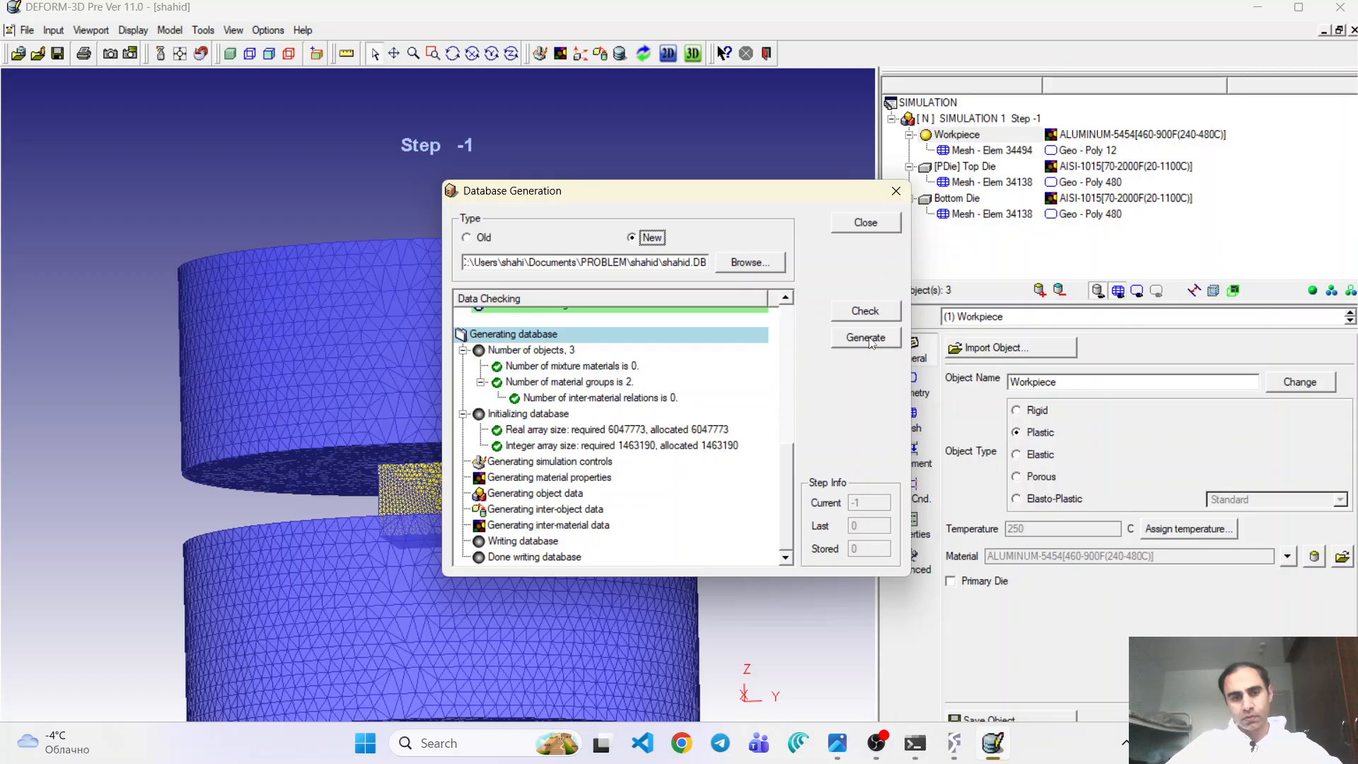
{"action": "left_click", "coordinate": [875, 224]}
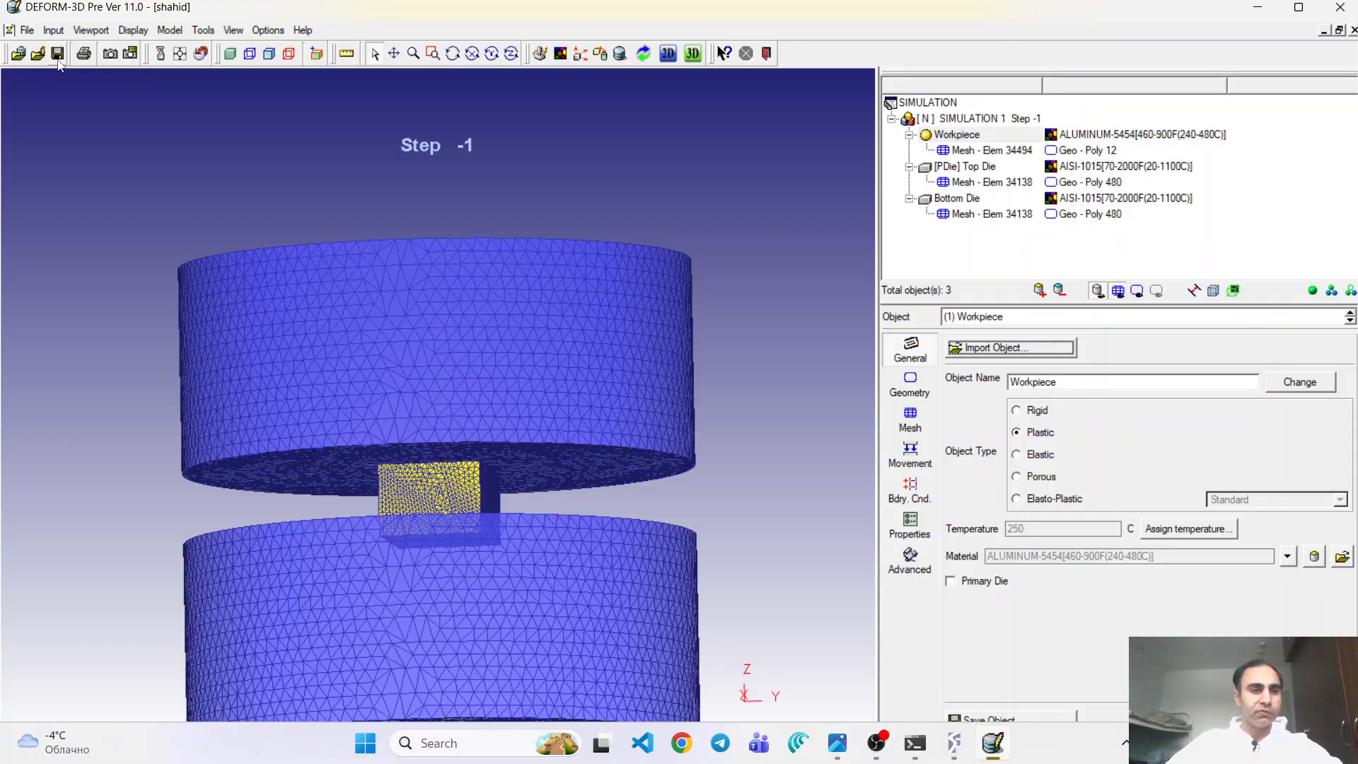
- Save the problem and quit the pre-processor
{"action": "left_click", "coordinate": [57, 53]}
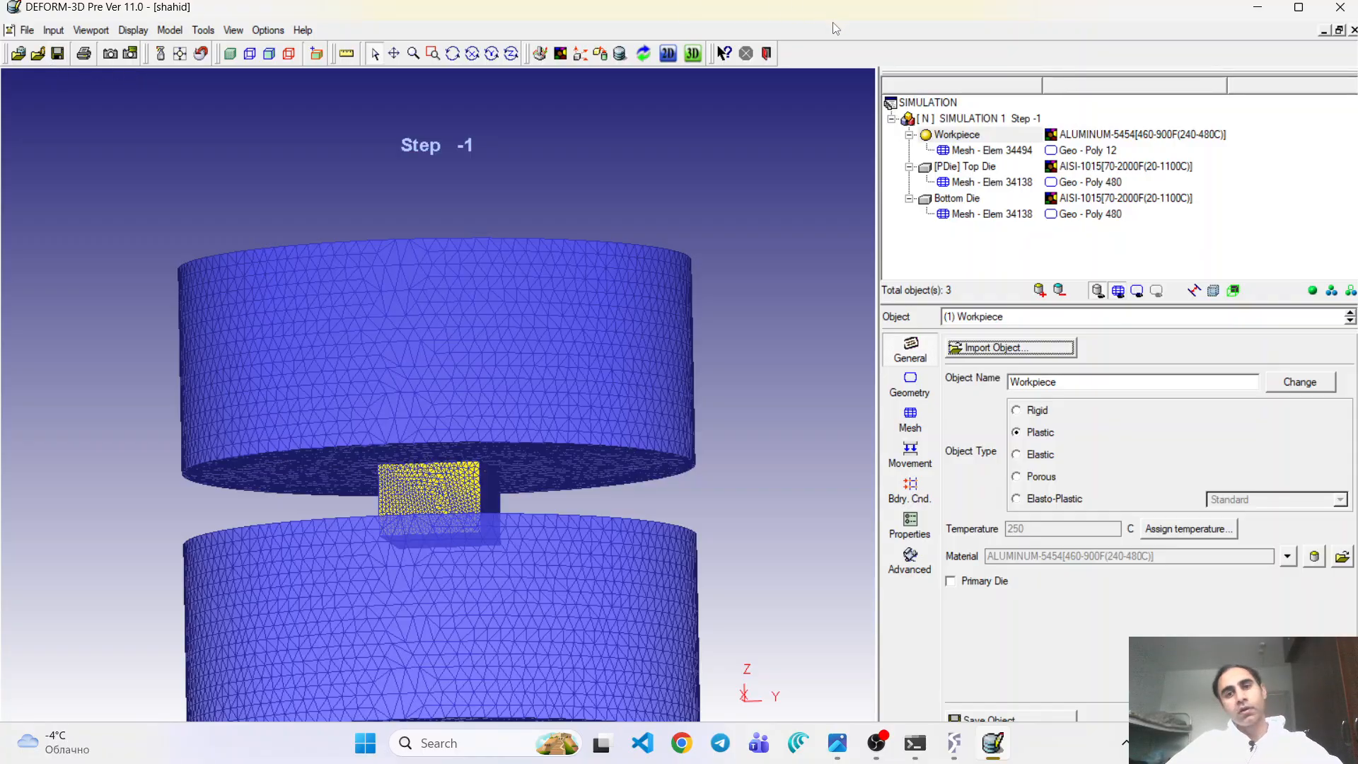
{"action": "left_click", "coordinate": [770, 55]}
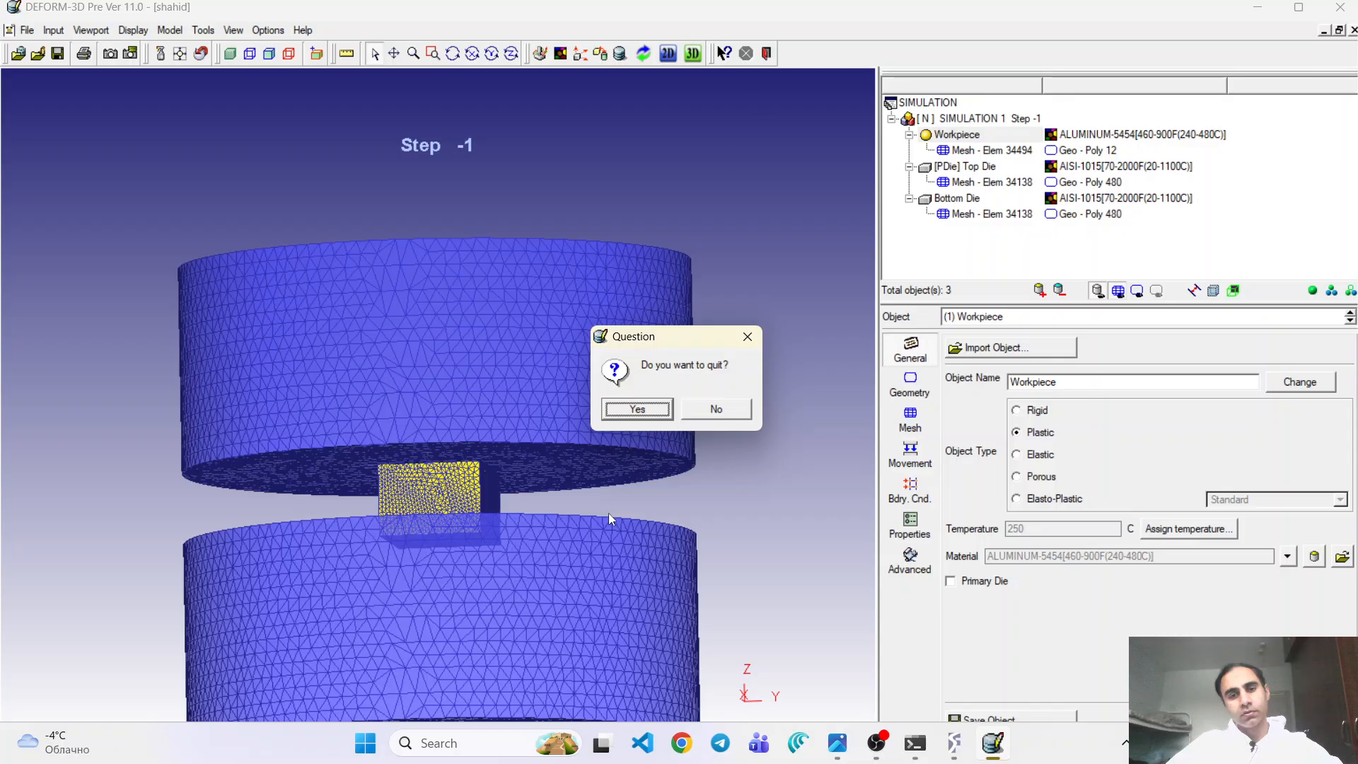
{"action": "left_click", "coordinate": [649, 412]}
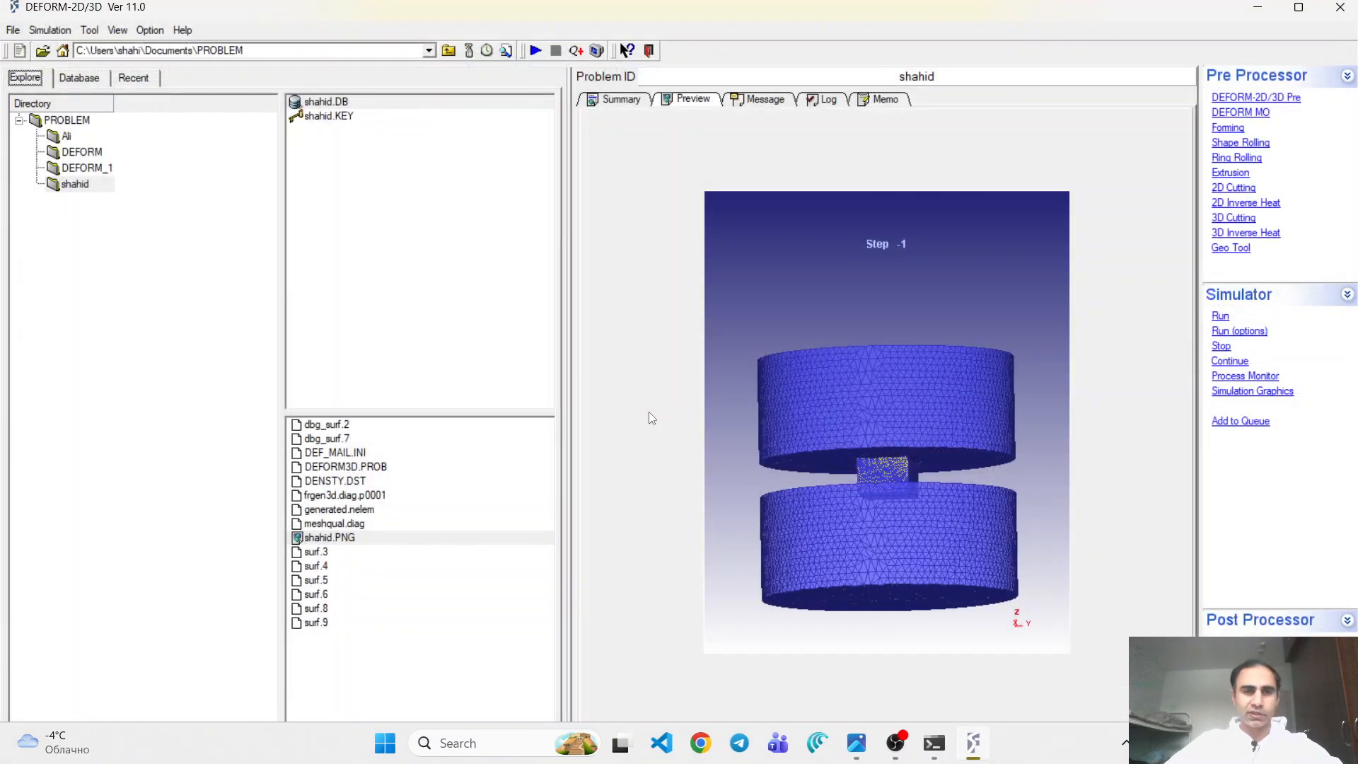
- Run the simulation for the generated database and acknowledge its submission
{"action": "left_click", "coordinate": [1221, 316]}
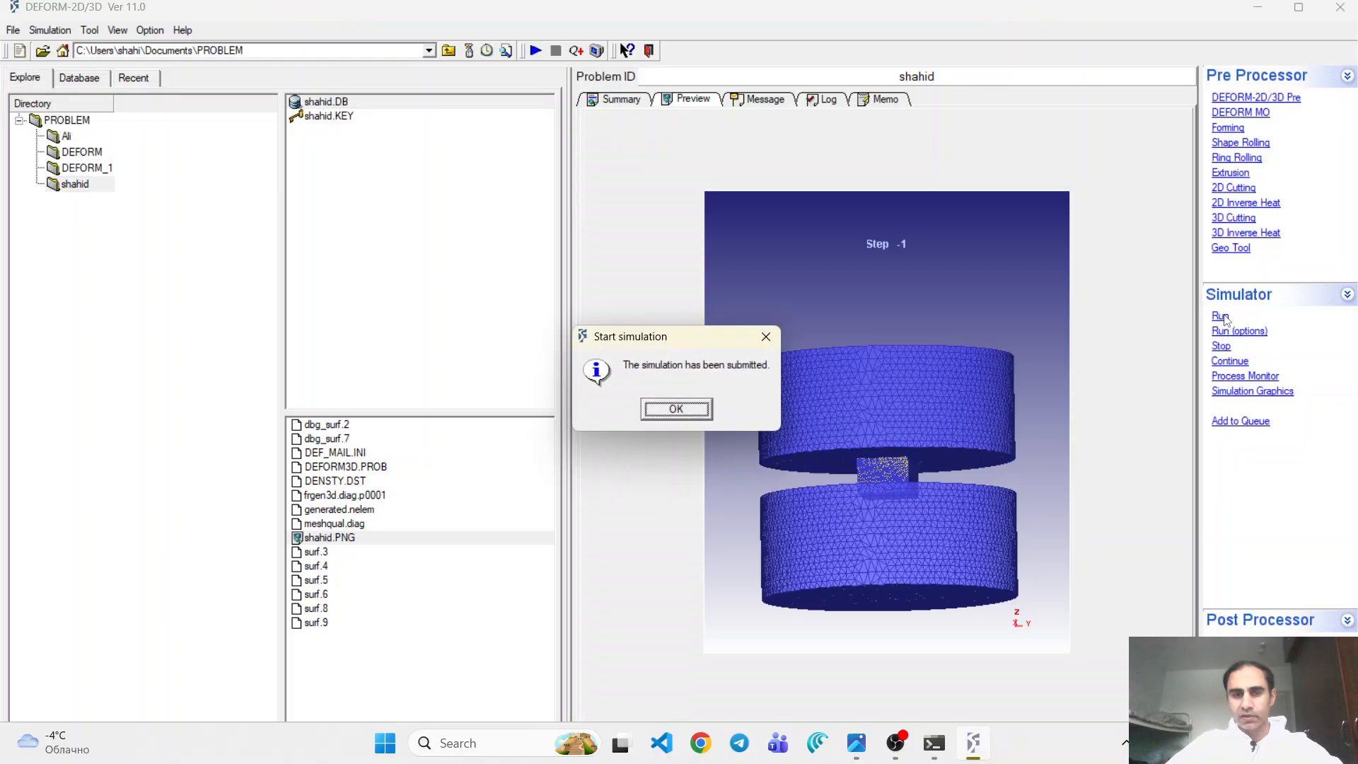
{"action": "left_click", "coordinate": [672, 410]}
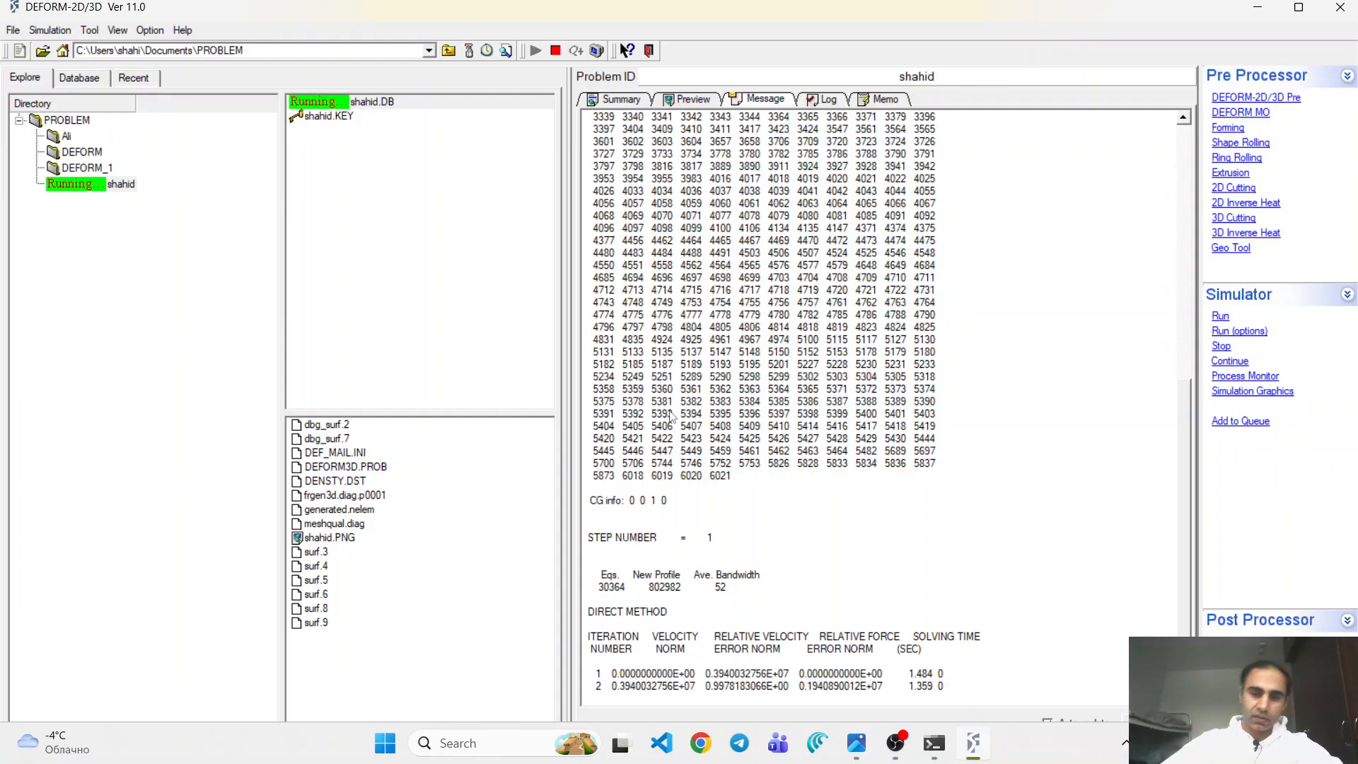
{"action": "left_click", "coordinate": [896, 747]}
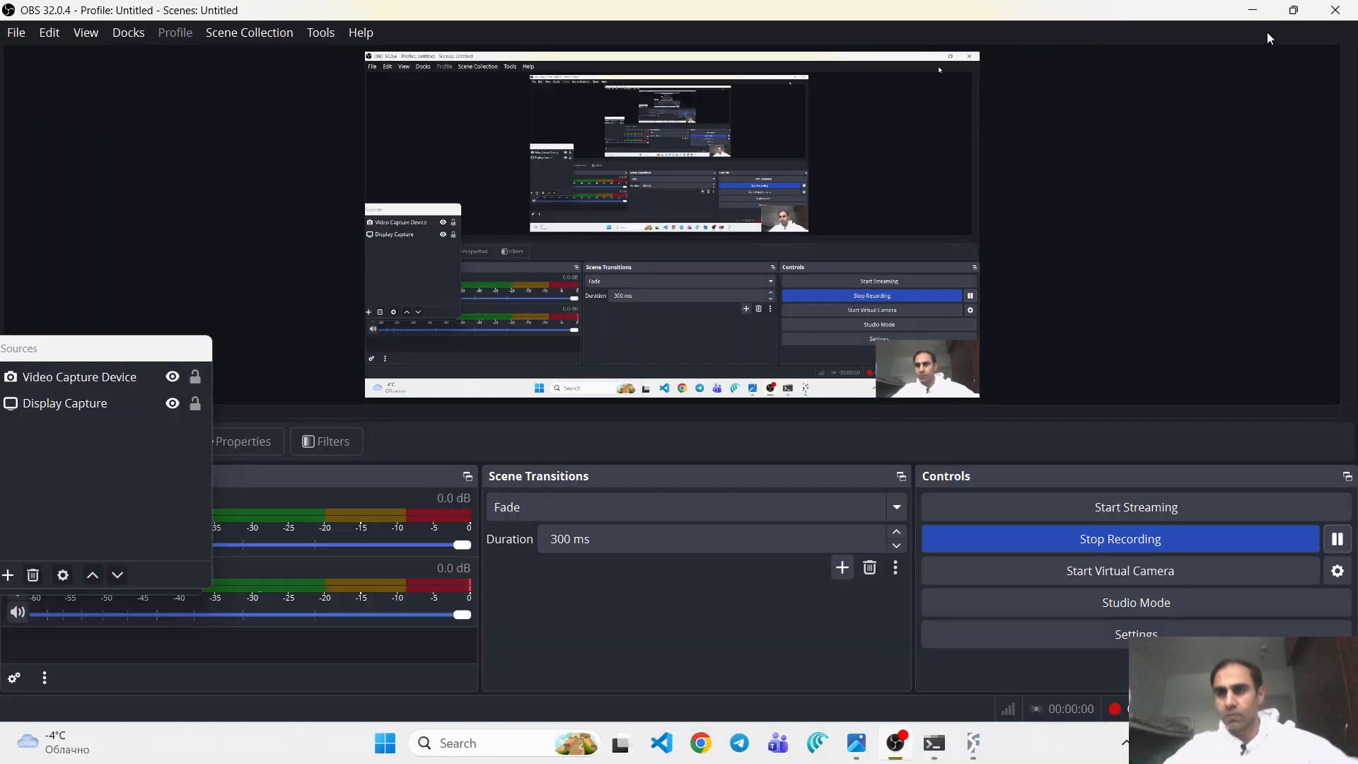
{"action": "left_click", "coordinate": [1253, 9]}
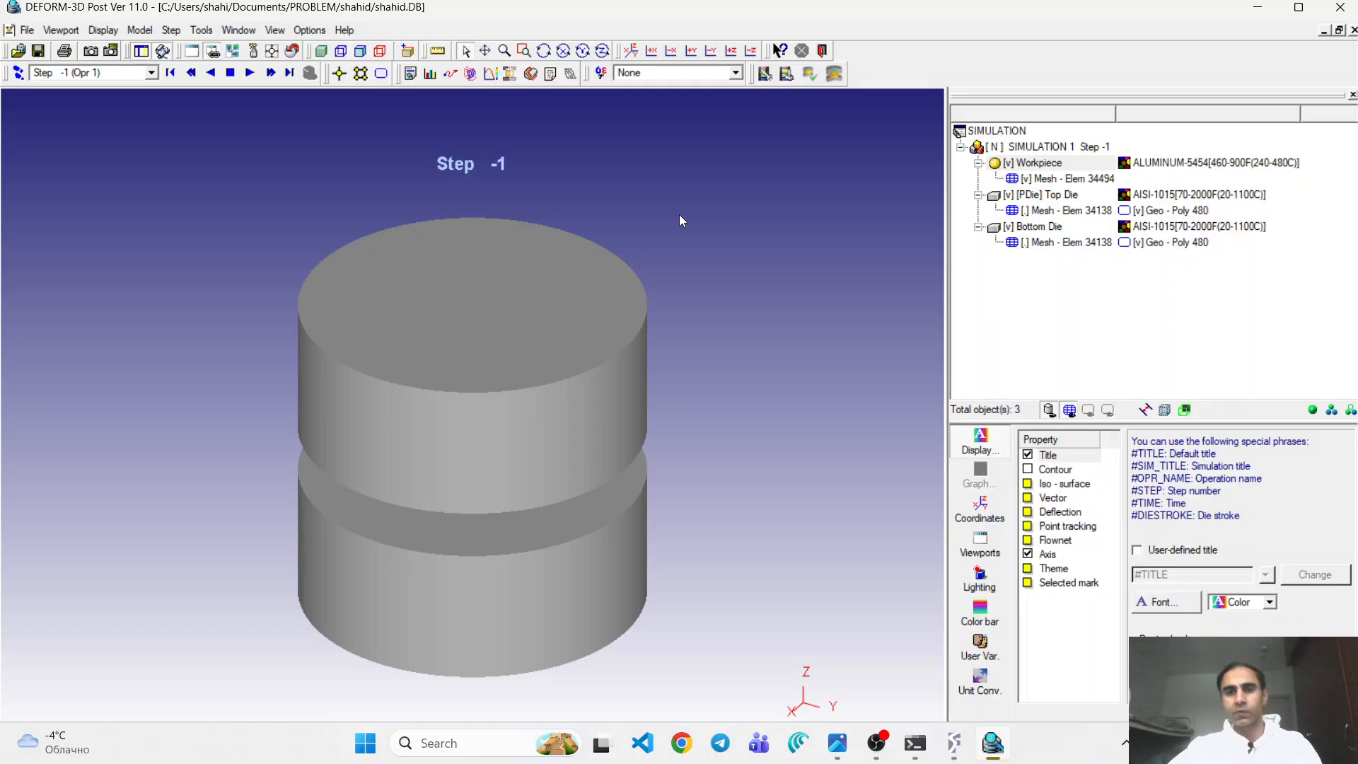
- Slice the dies and workpiece with a plane at X 2.080 with normal 1, 0, 0
{"action": "left_click", "coordinate": [530, 73]}
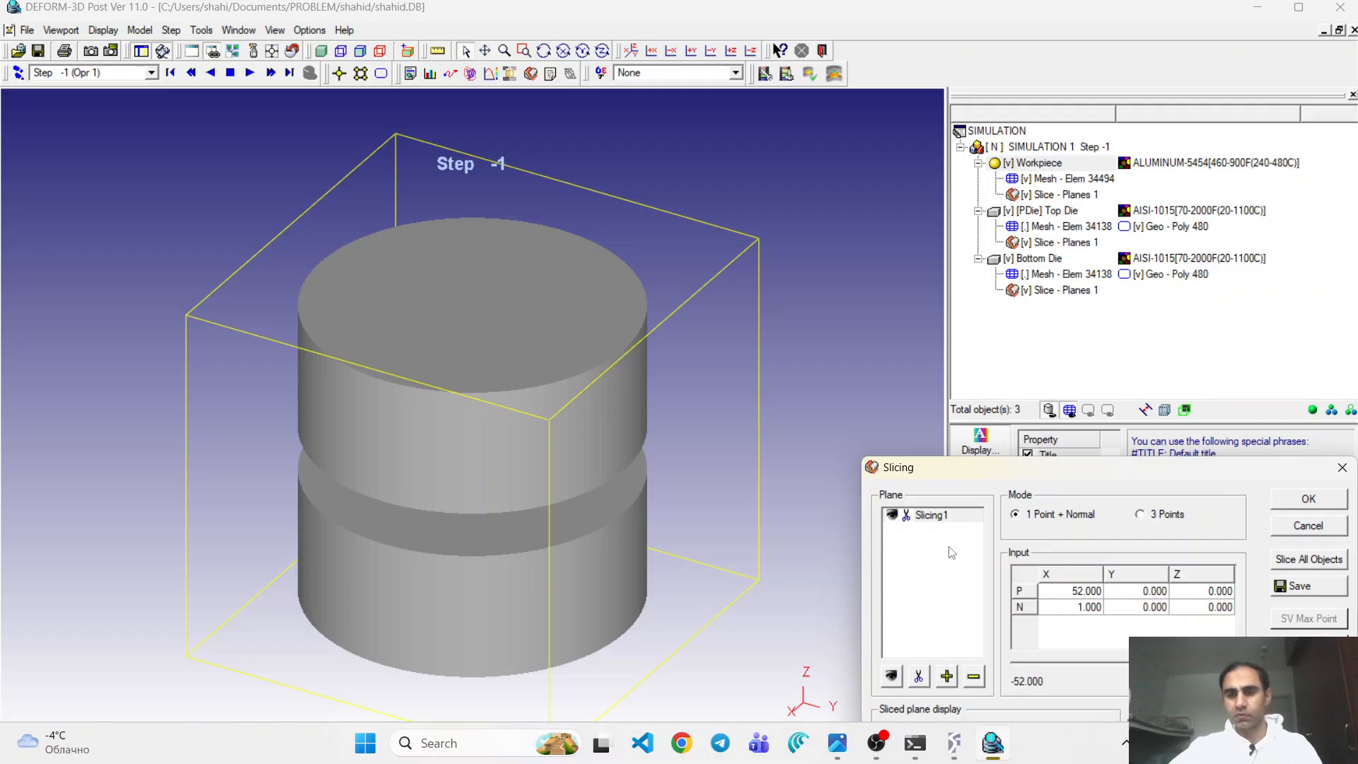
{"action": "left_click_drag", "start_coordinate": [1231, 663], "coordinate": [1128, 663]}
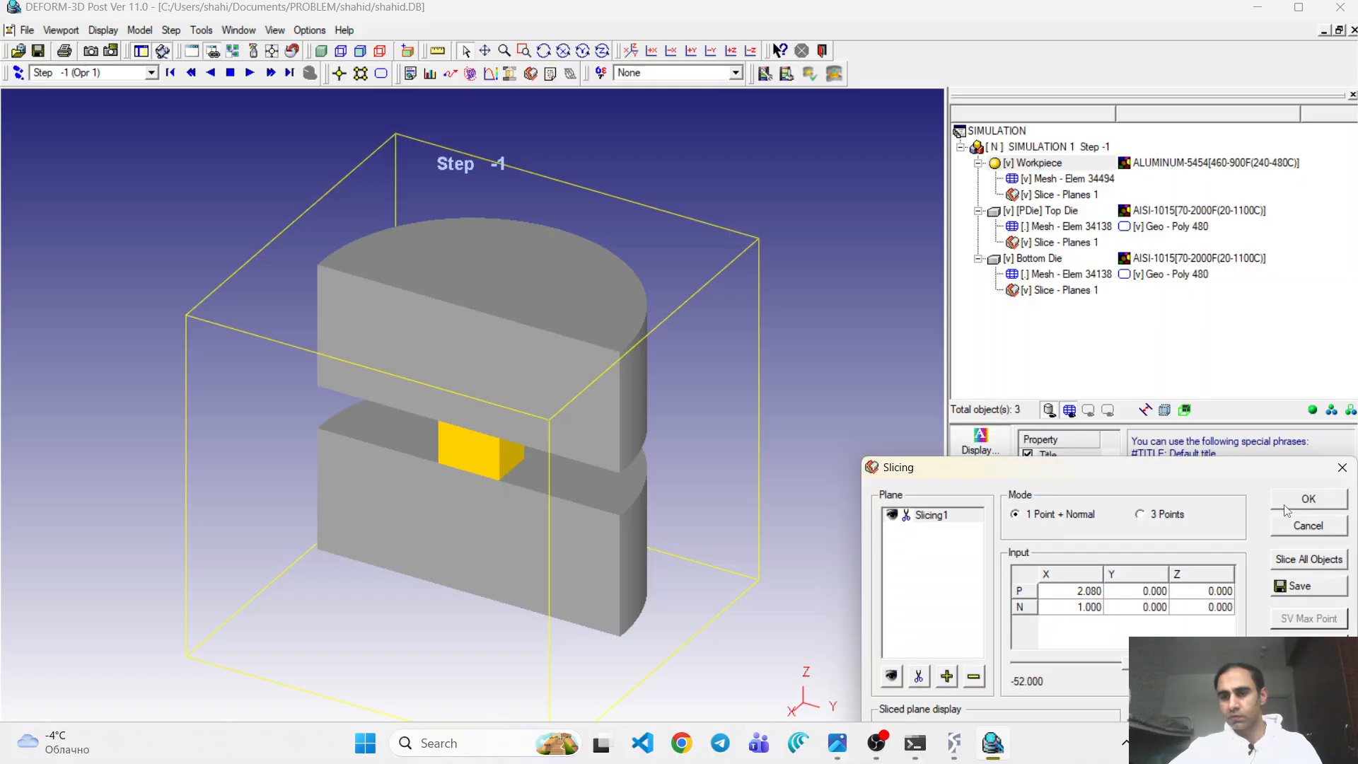
{"action": "left_click", "coordinate": [1307, 500]}
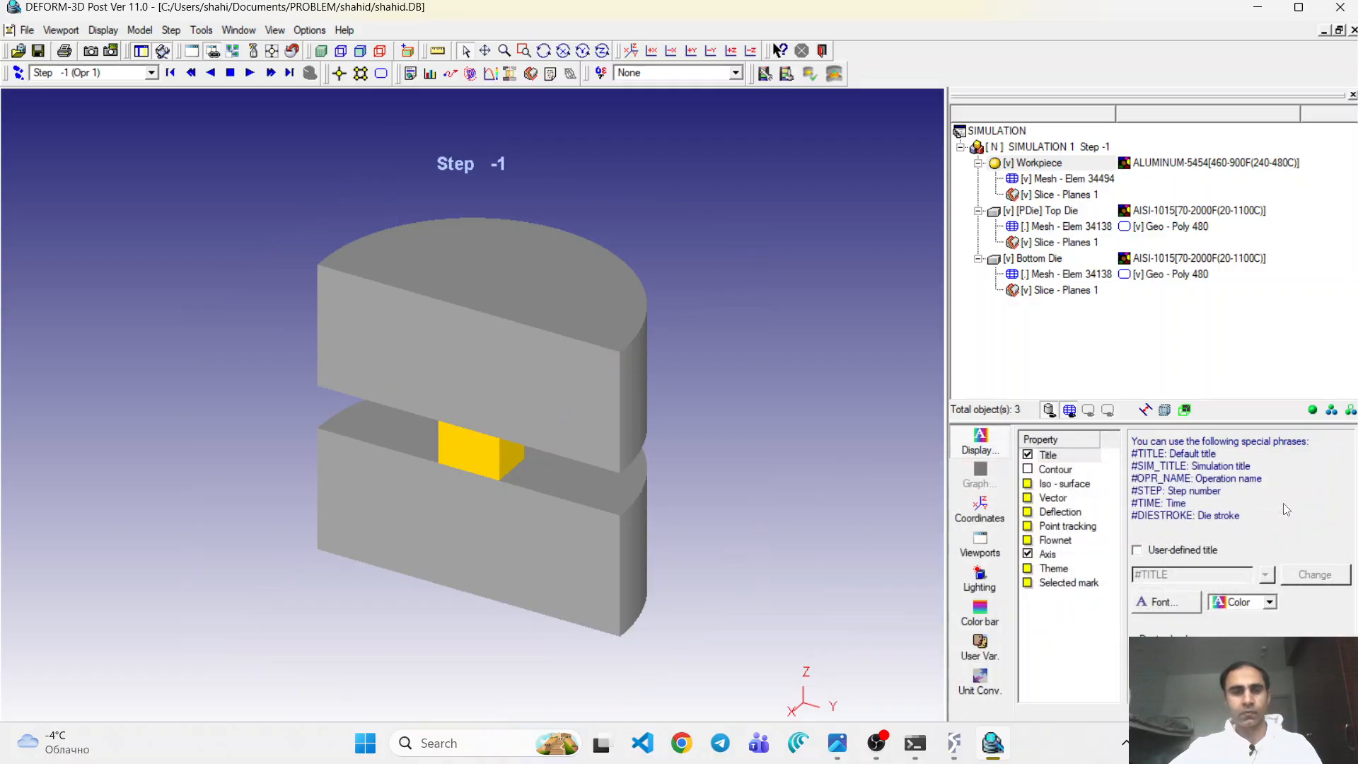
- Define one tracking point near the centre of the workpiece's cut face and complete the point tracking
{"action": "left_click", "coordinate": [544, 51]}
{"action": "left_click_drag", "start_coordinate": [455, 312], "coordinate": [567, 294]}
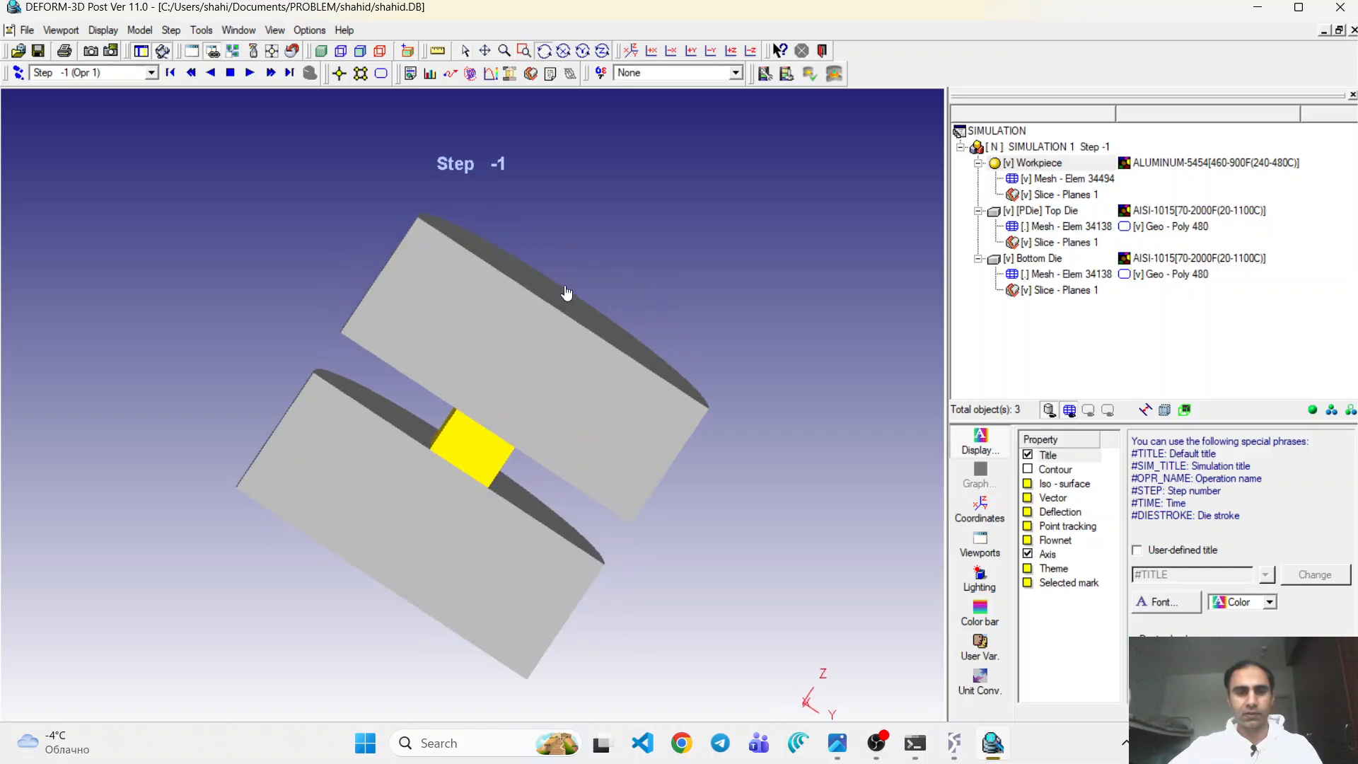
{"action": "left_click", "coordinate": [451, 75]}
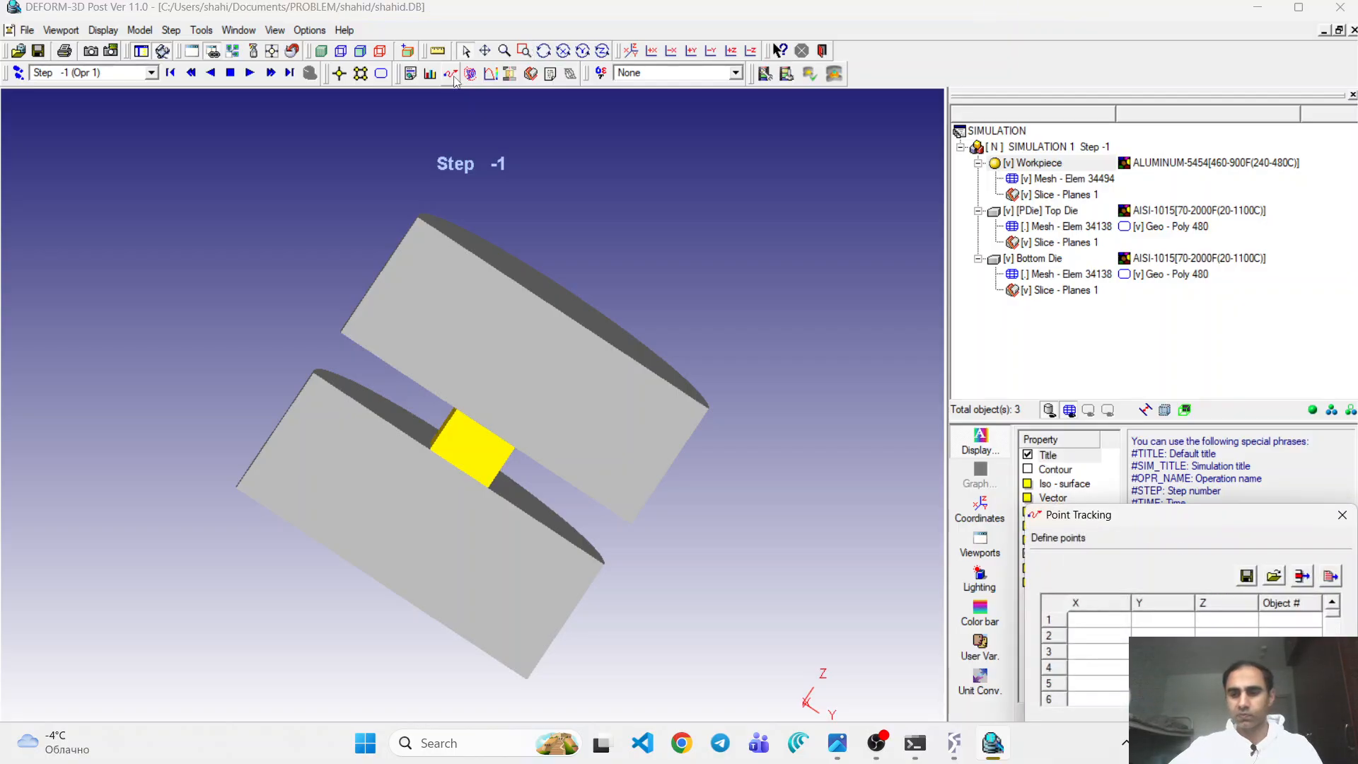
{"action": "left_click", "coordinate": [473, 454]}
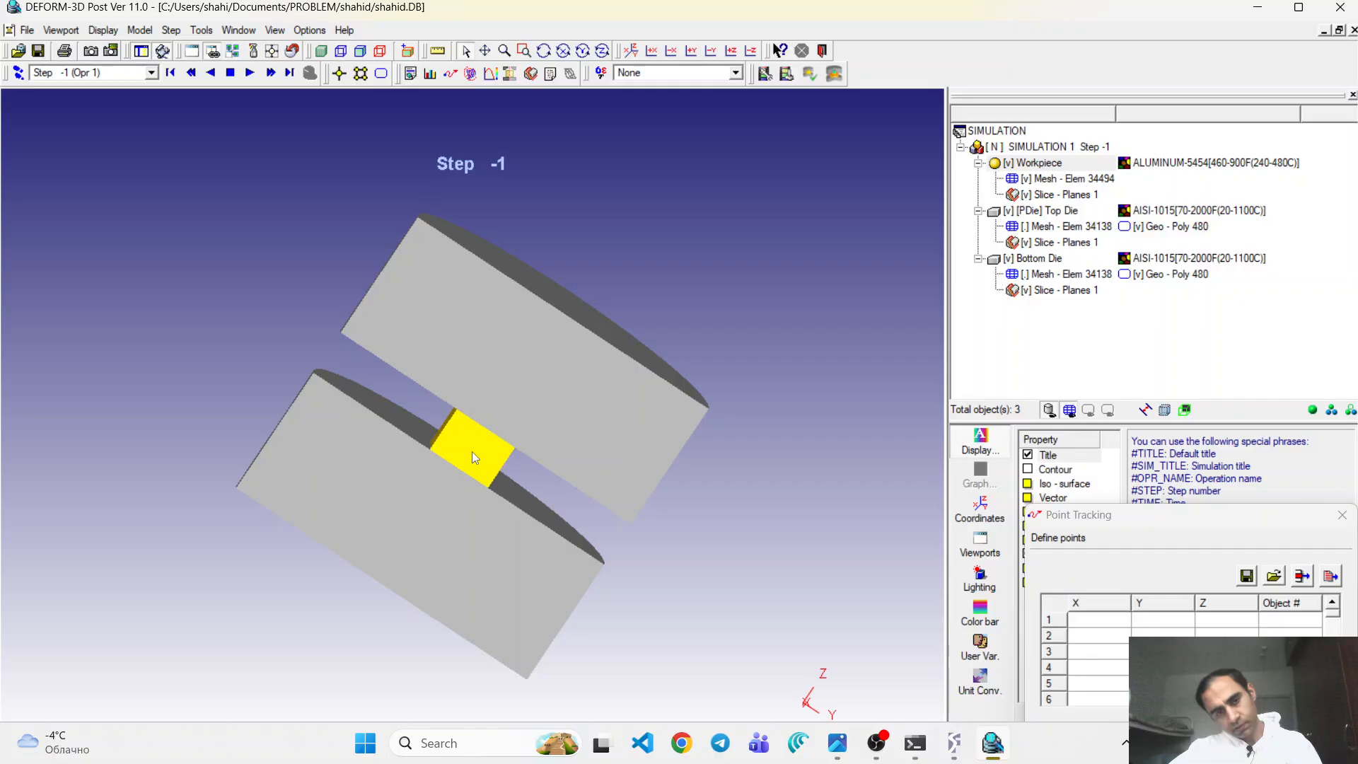
{"action": "left_click", "coordinate": [473, 452]}
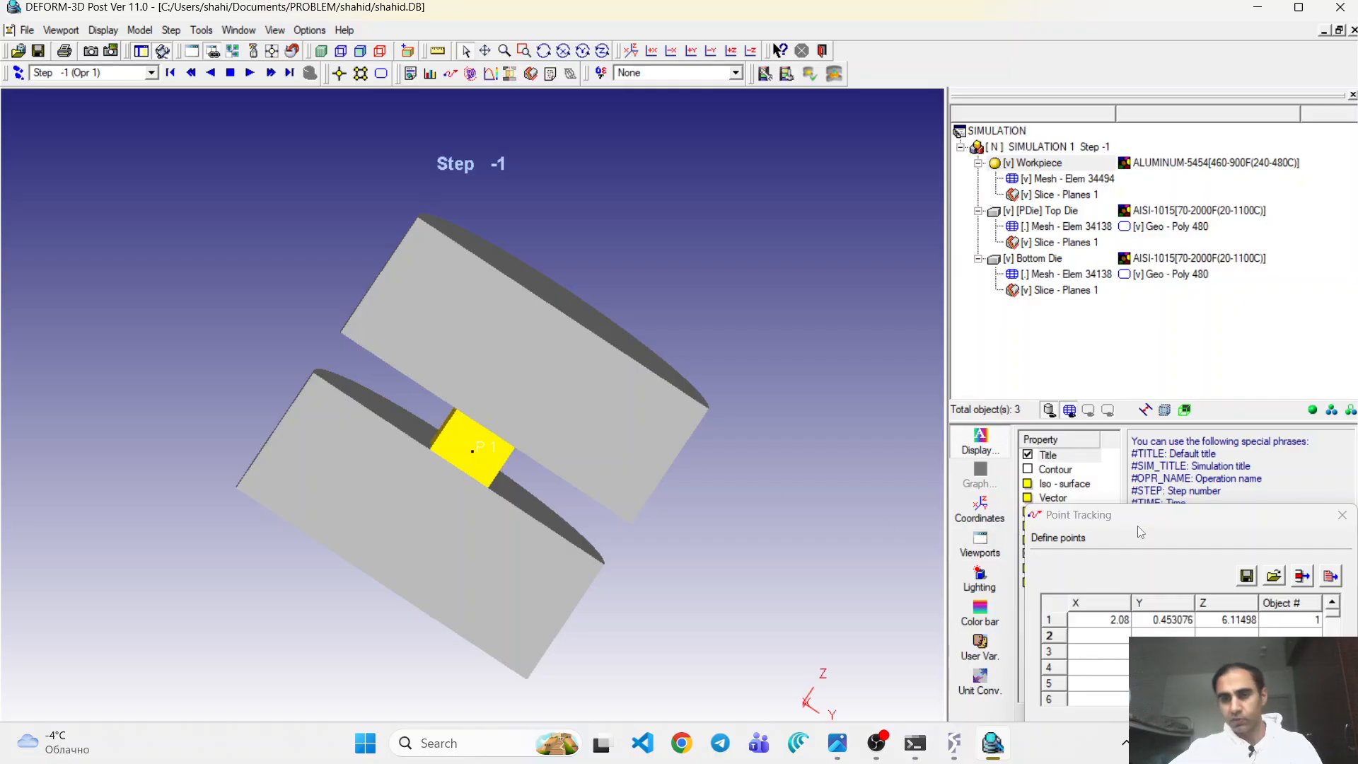
{"action": "left_click_drag", "start_coordinate": [1147, 521], "coordinate": [1040, 348]}
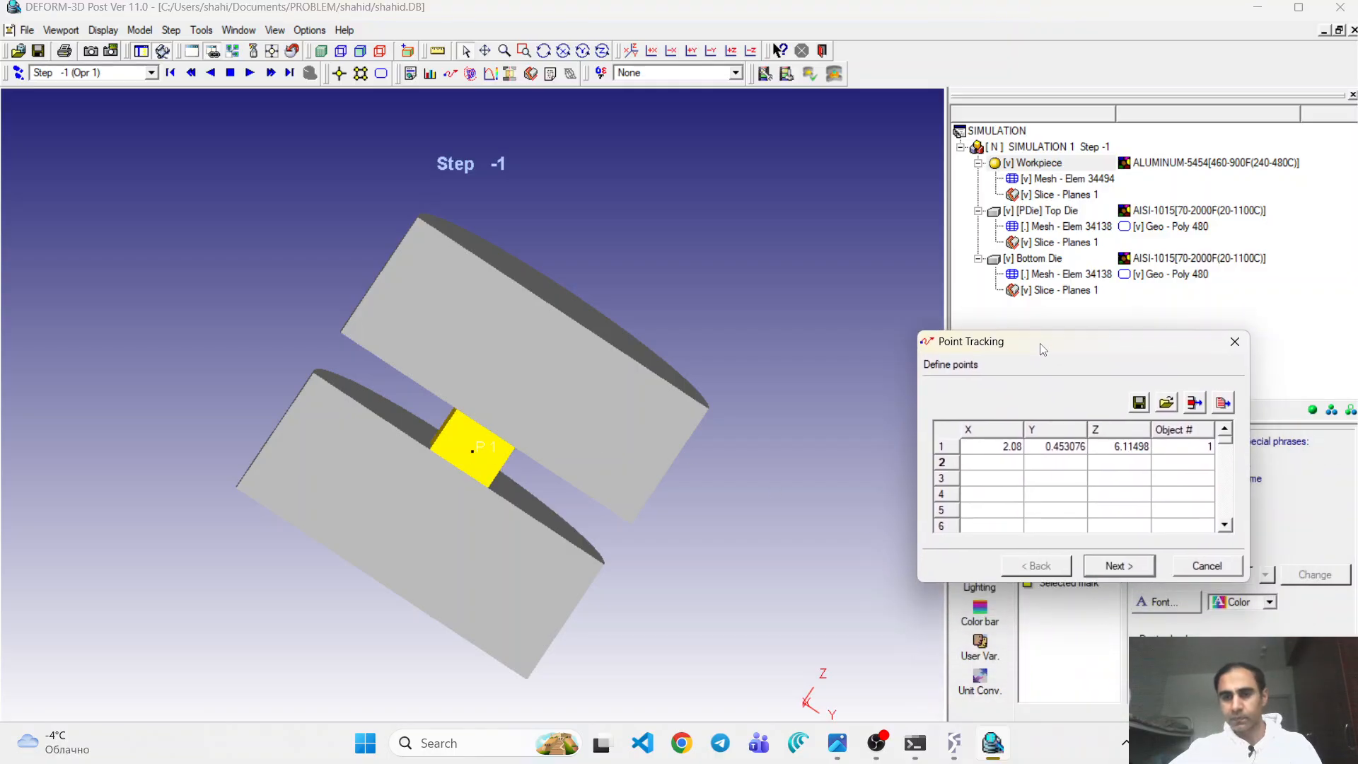
{"action": "left_click", "coordinate": [1121, 568]}
{"action": "left_click", "coordinate": [1121, 568]}
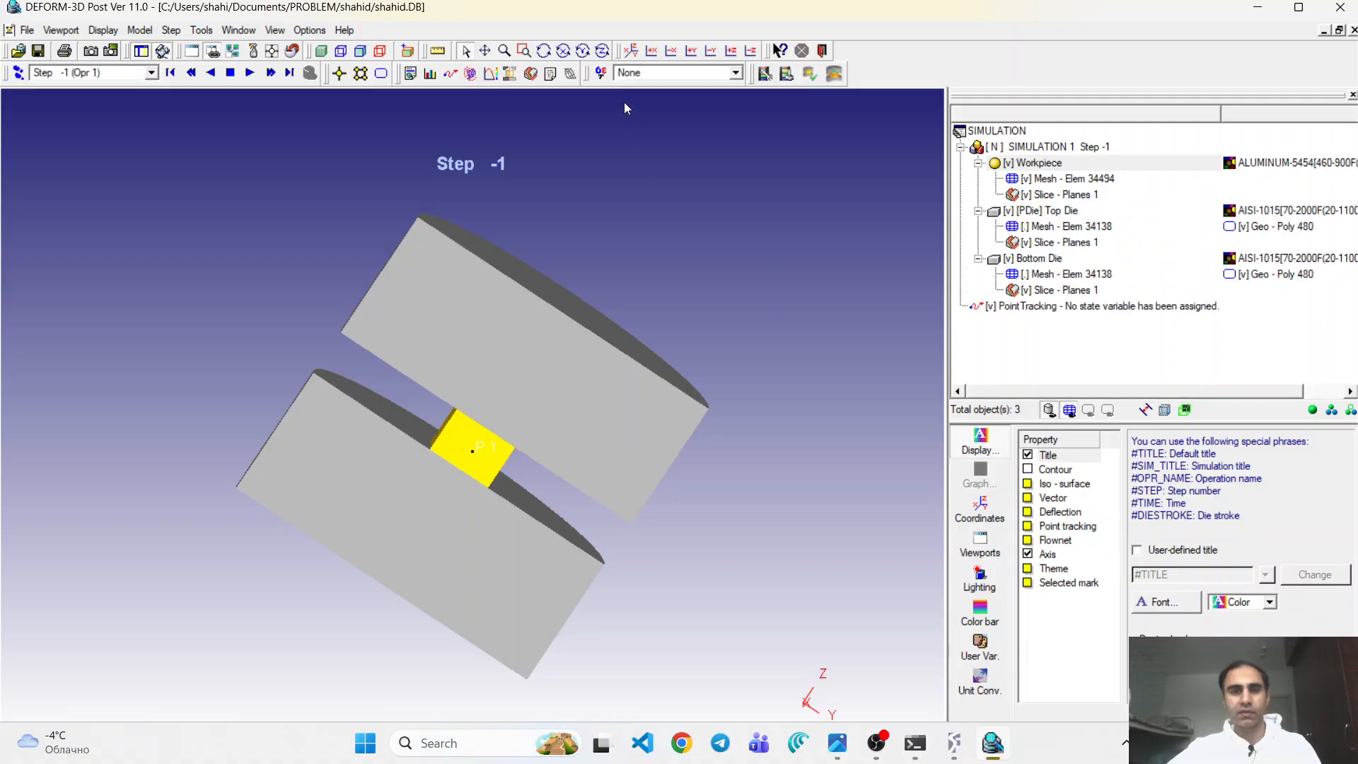
- Show the effective strain rate as a shaded state variable, together with its point-tracking graph
{"action": "left_click", "coordinate": [601, 75]}
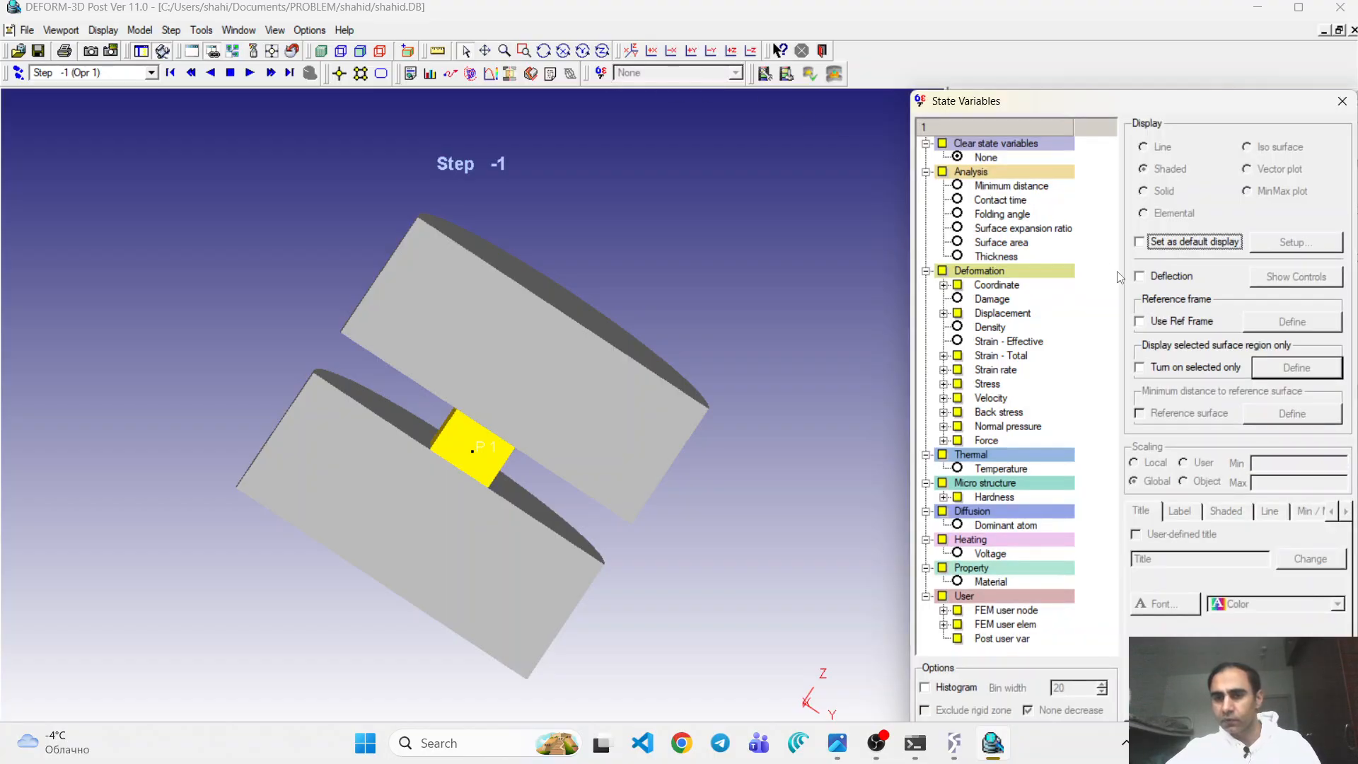
{"action": "left_click", "coordinate": [943, 370]}
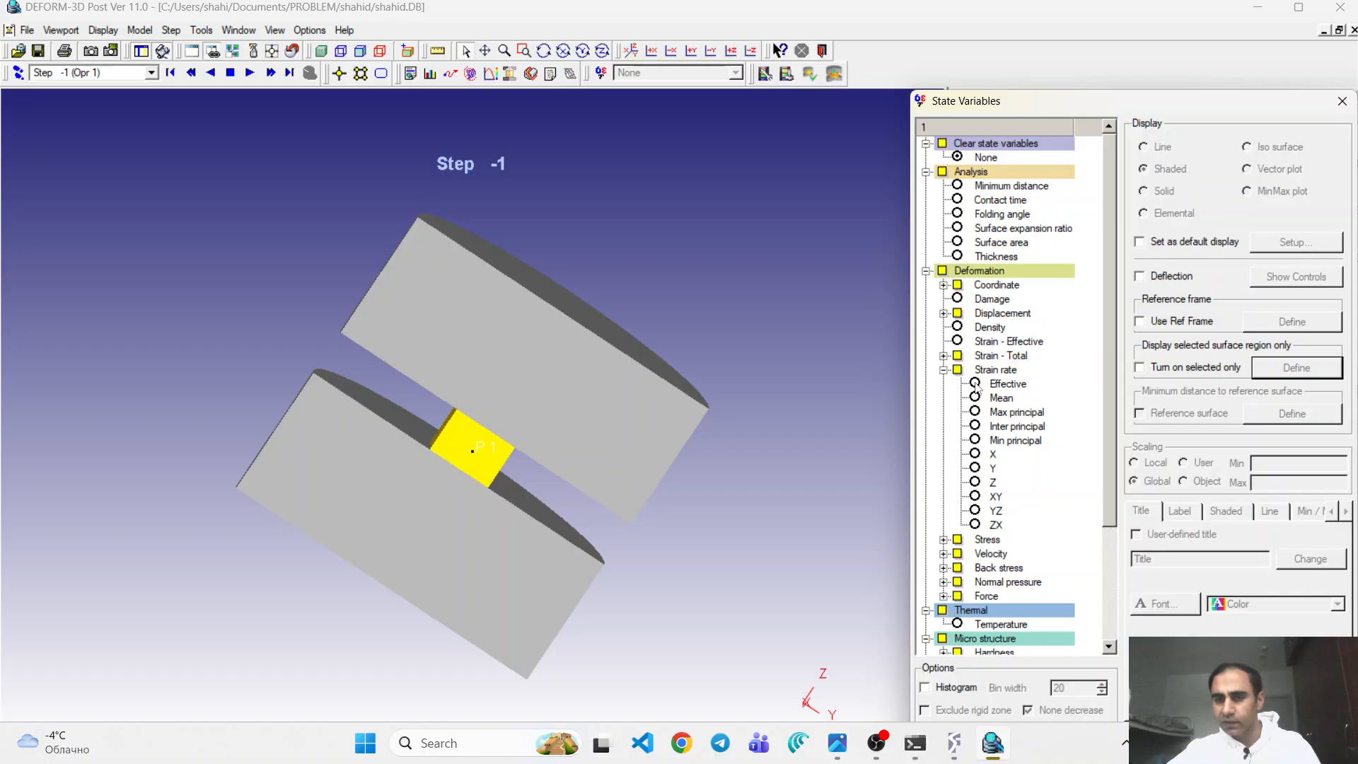
{"action": "left_click", "coordinate": [976, 384]}
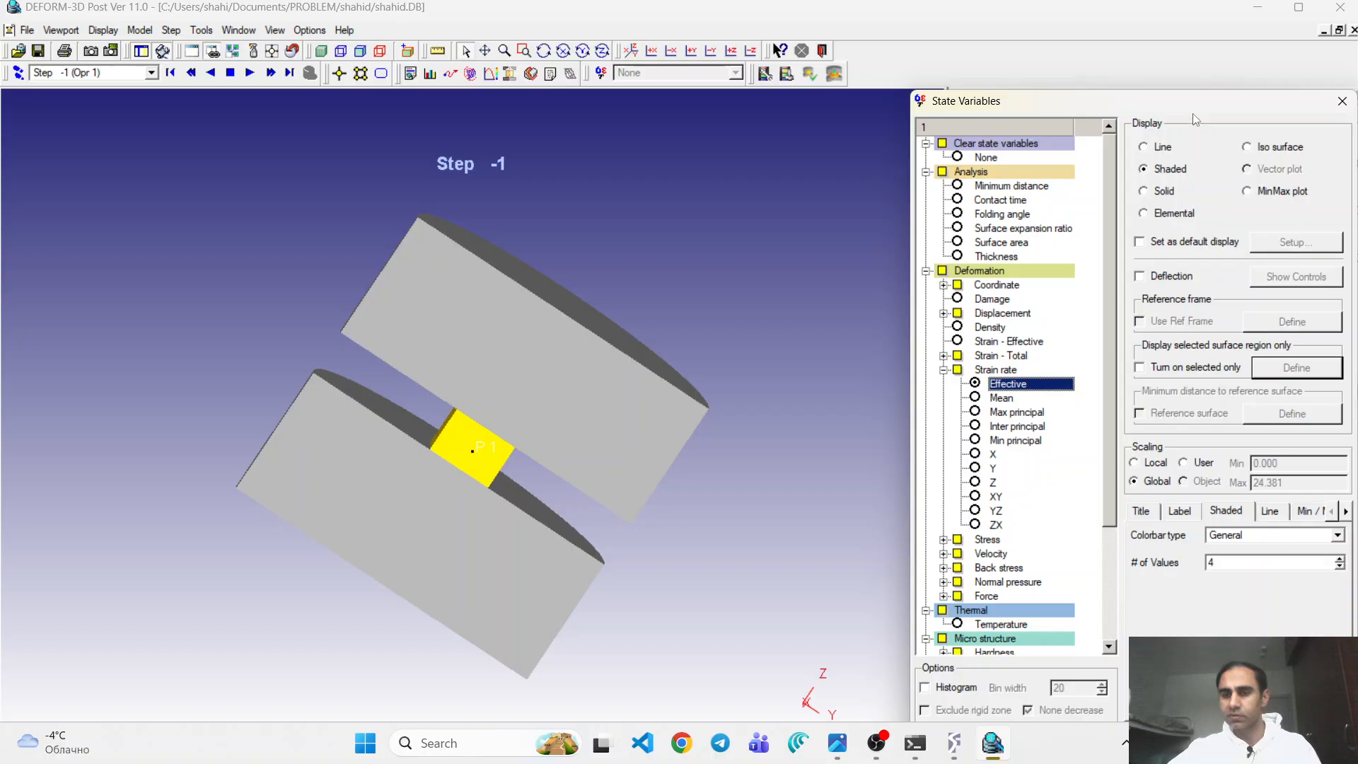
{"action": "left_click_drag", "start_coordinate": [1168, 111], "coordinate": [1135, 48]}
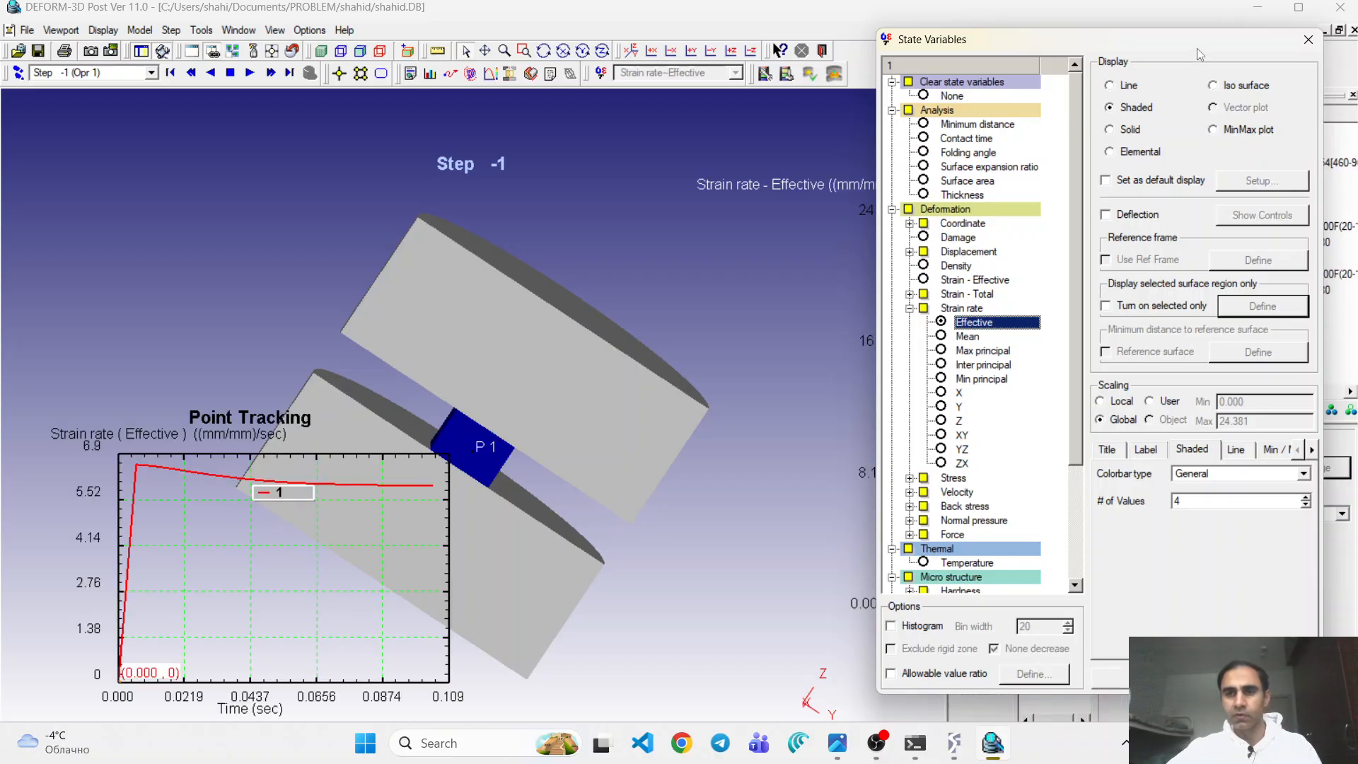
{"action": "left_click_drag", "start_coordinate": [1199, 49], "coordinate": [1268, 92]}
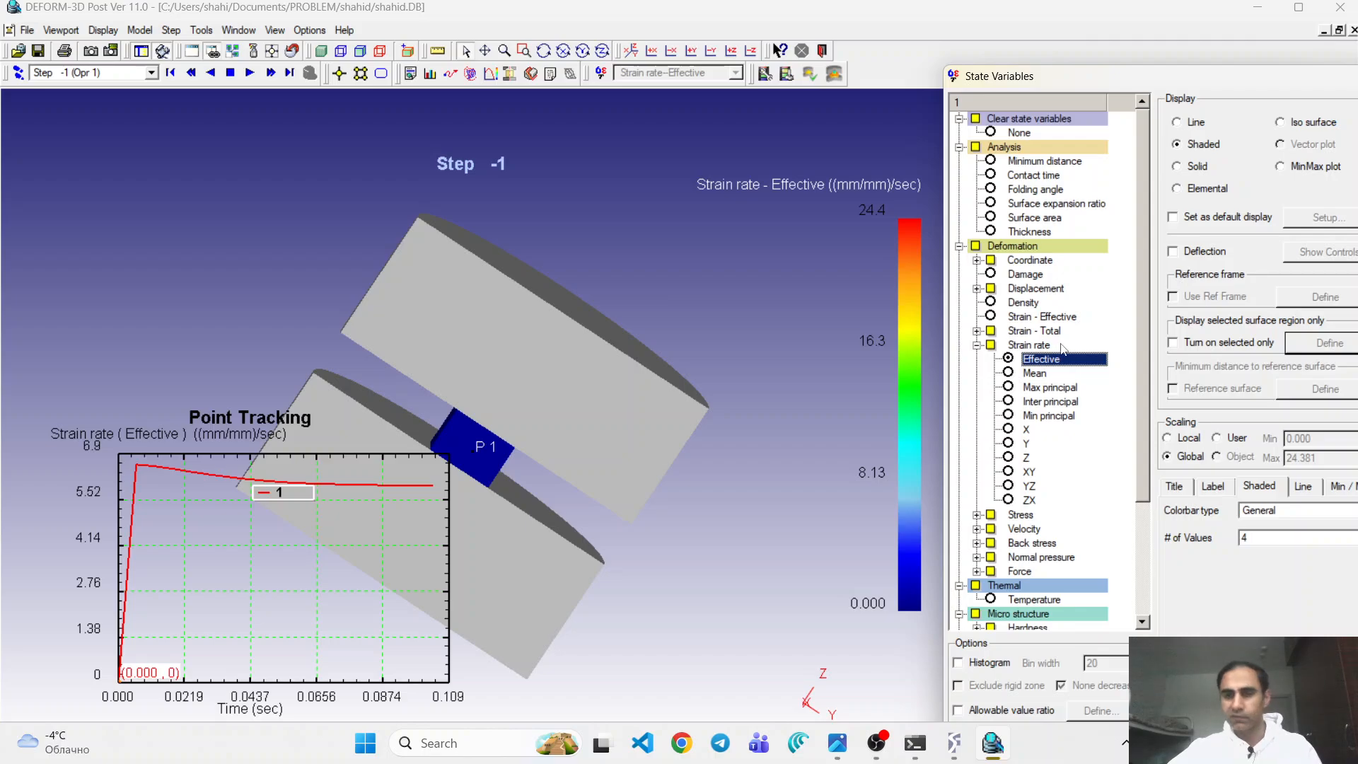
- Switch the effective strain rate's scaling to User with a maximum of 7 and close the state variable settings
{"action": "left_click", "coordinate": [1217, 438]}
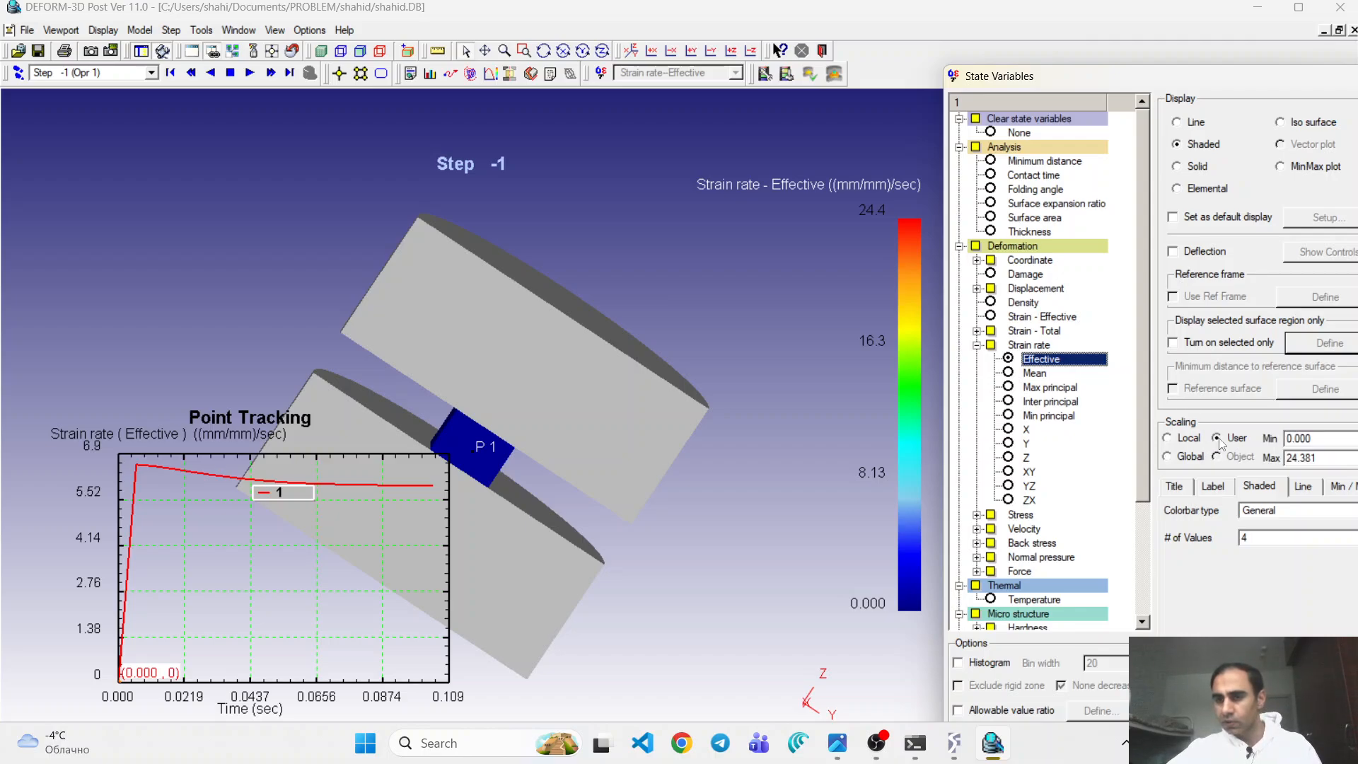
{"action": "left_click", "coordinate": [1346, 462]}
{"action": "key", "text": "BackSpace"}
{"action": "key", "text": "BackSpace"}
{"action": "key", "text": "BackSpace"}
{"action": "key", "text": "BackSpace"}
{"action": "key", "text": "BackSpace"}
{"action": "key", "text": "BackSpace"}
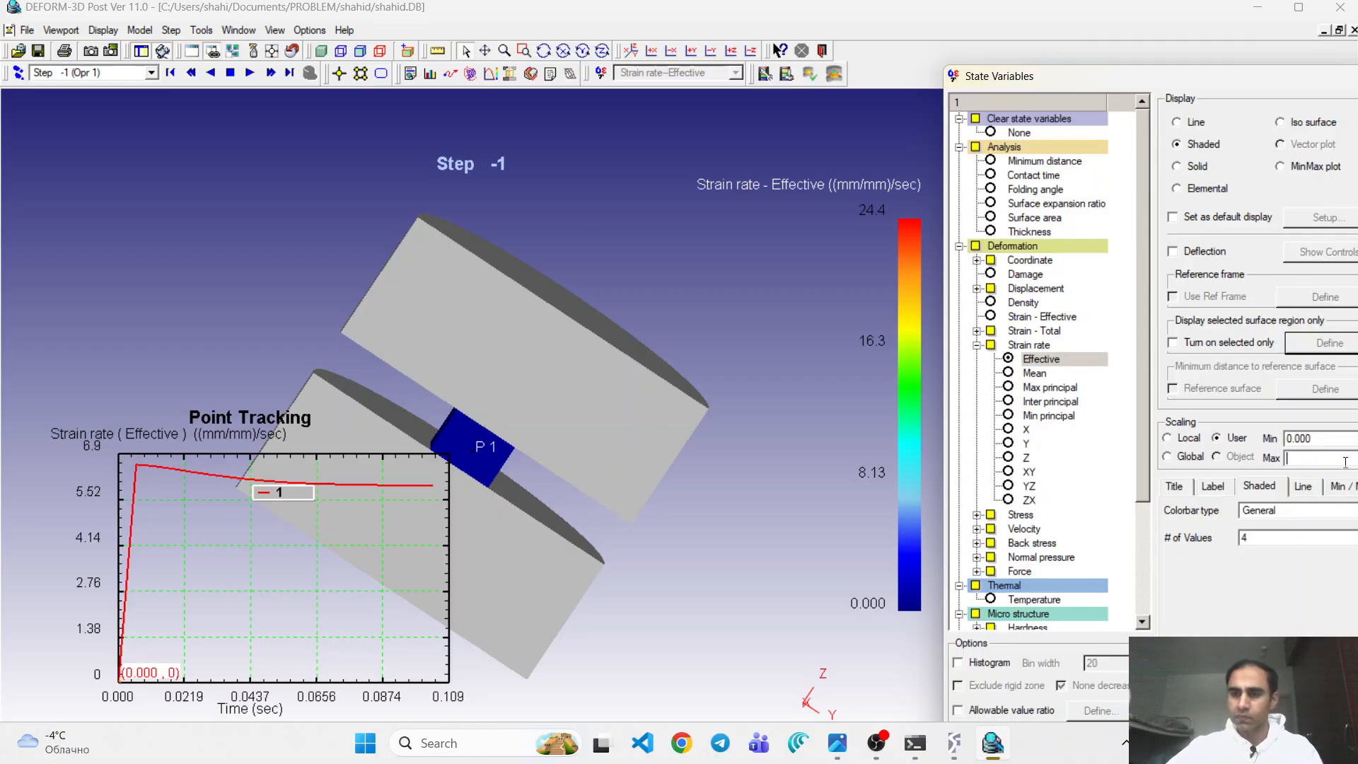
{"action": "type", "text": "7"}
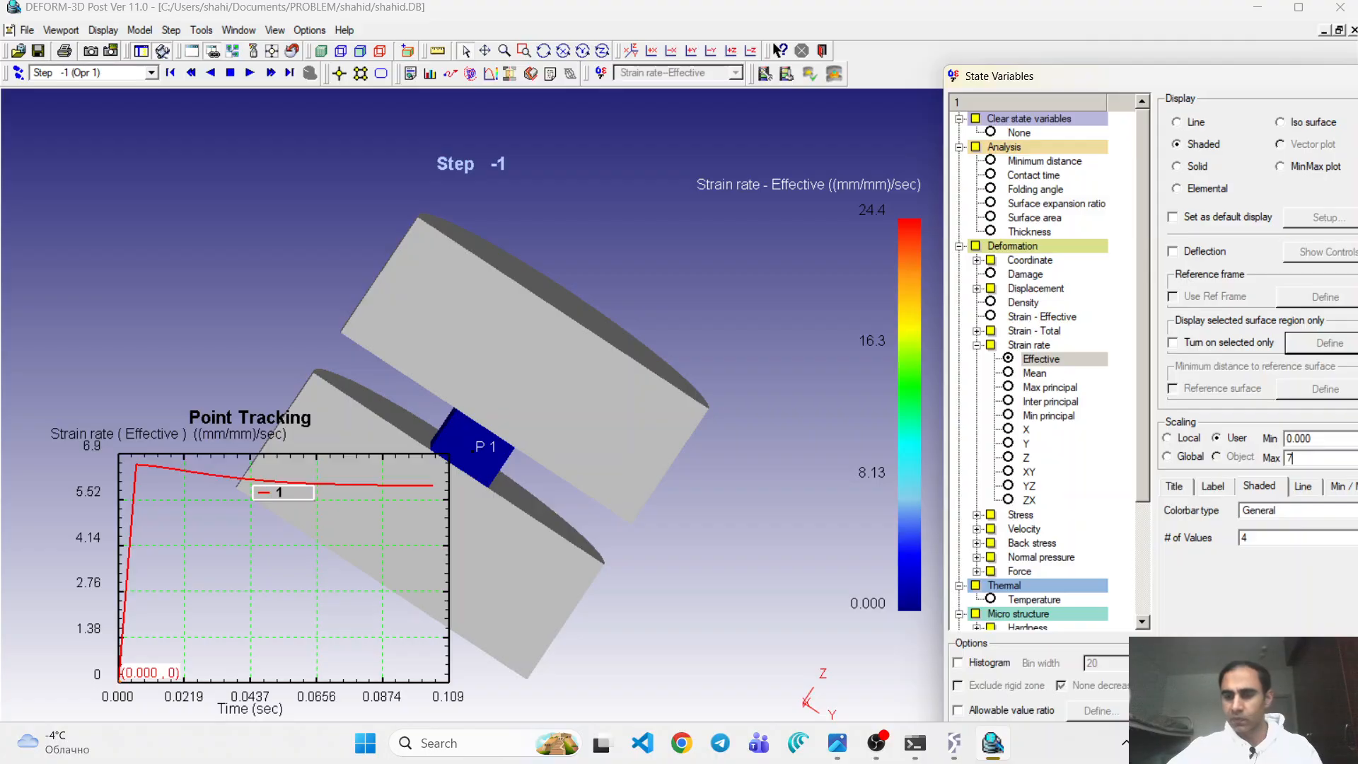
{"action": "key", "text": "Return"}
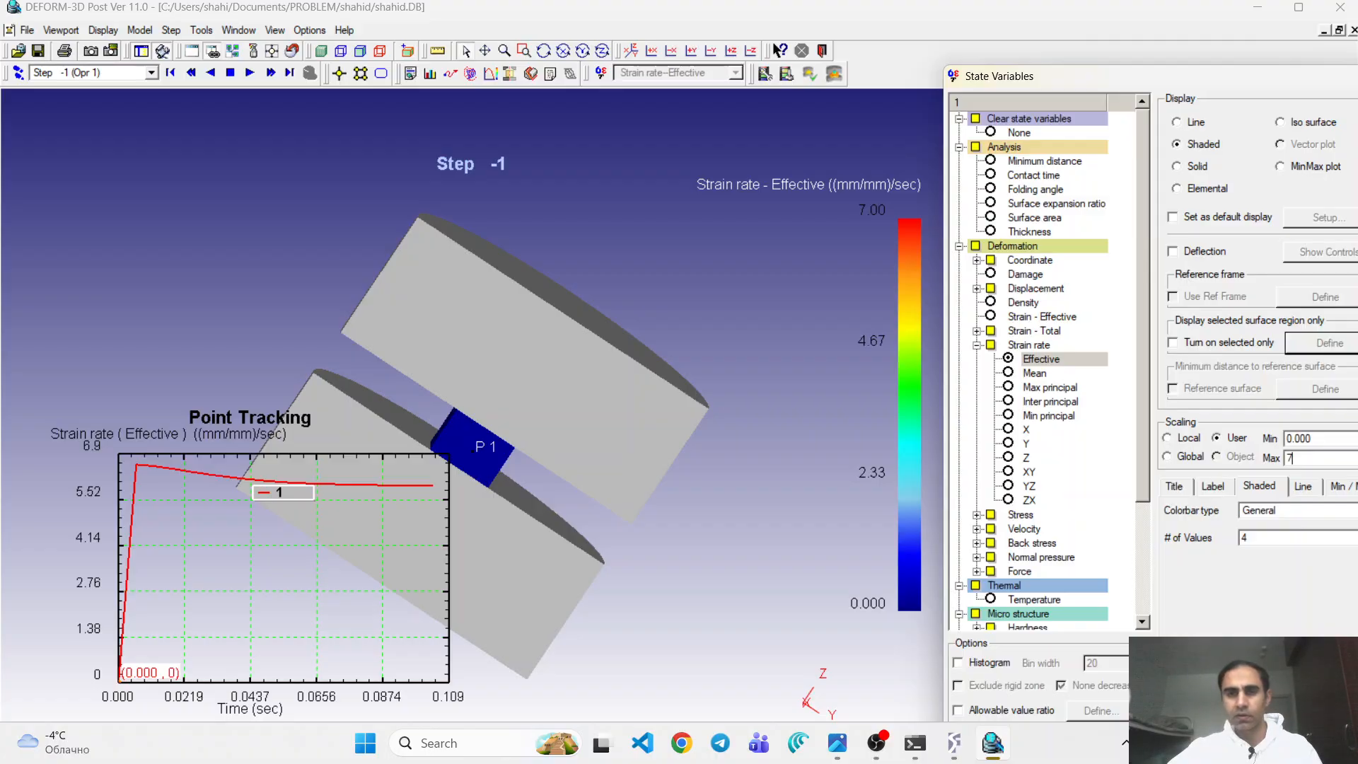
{"action": "left_click", "coordinate": [890, 344]}
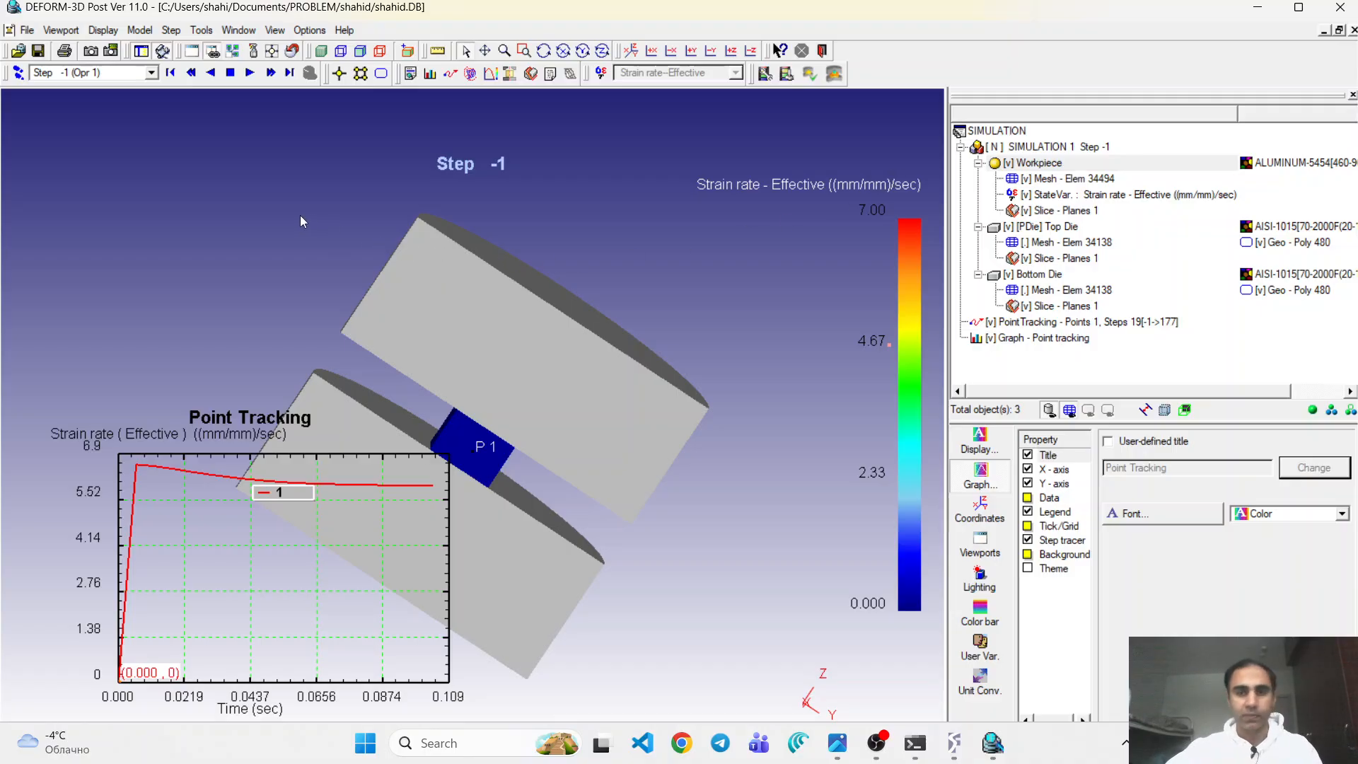
- Play the effective strain rate results through to step 177
{"action": "left_click", "coordinate": [251, 73]}
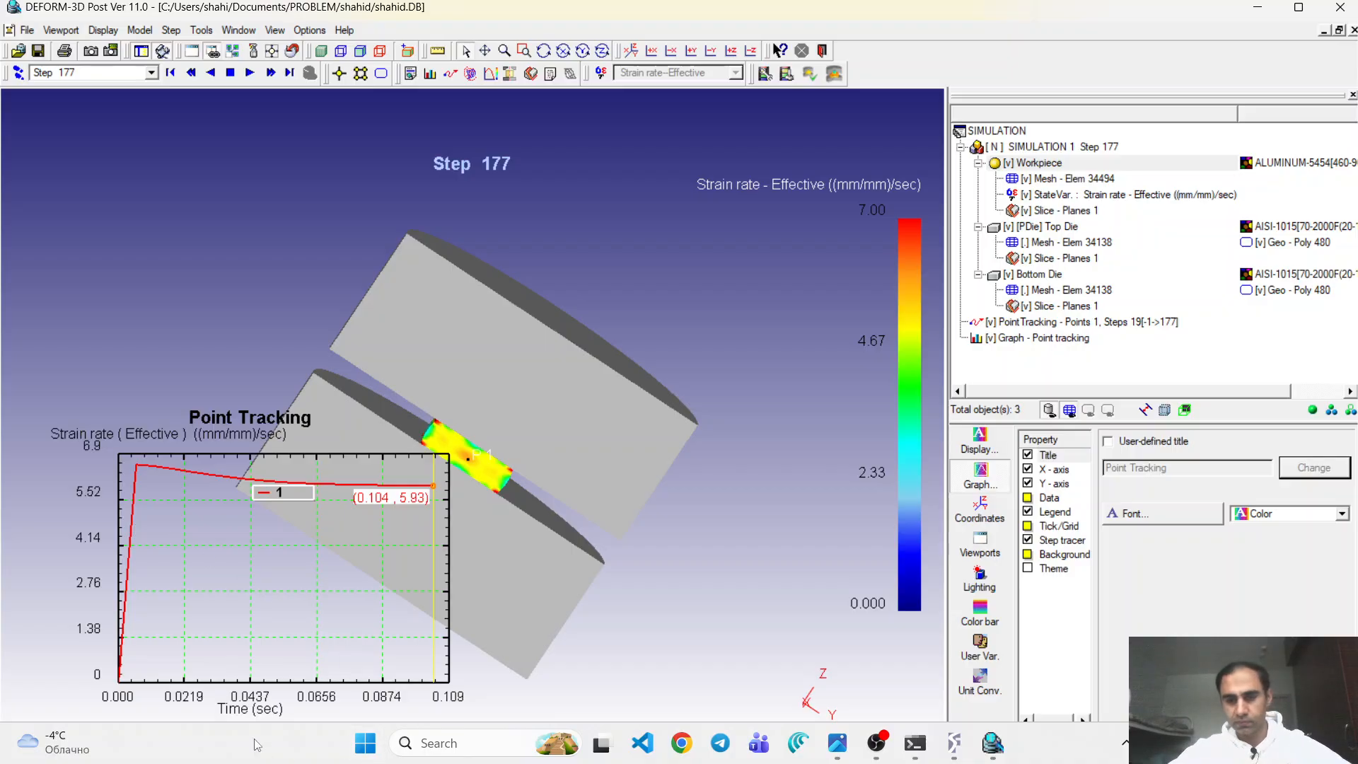
{"action": "left_click", "coordinate": [878, 750]}
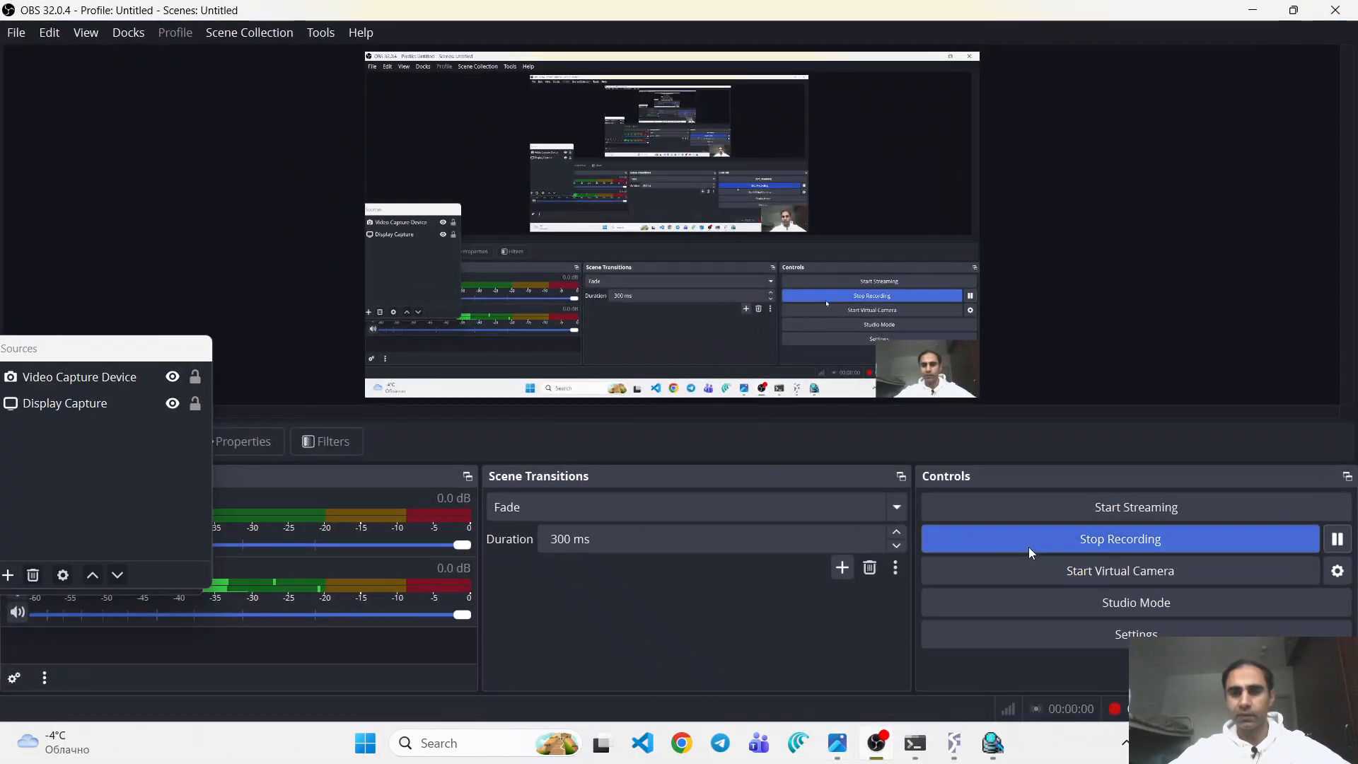